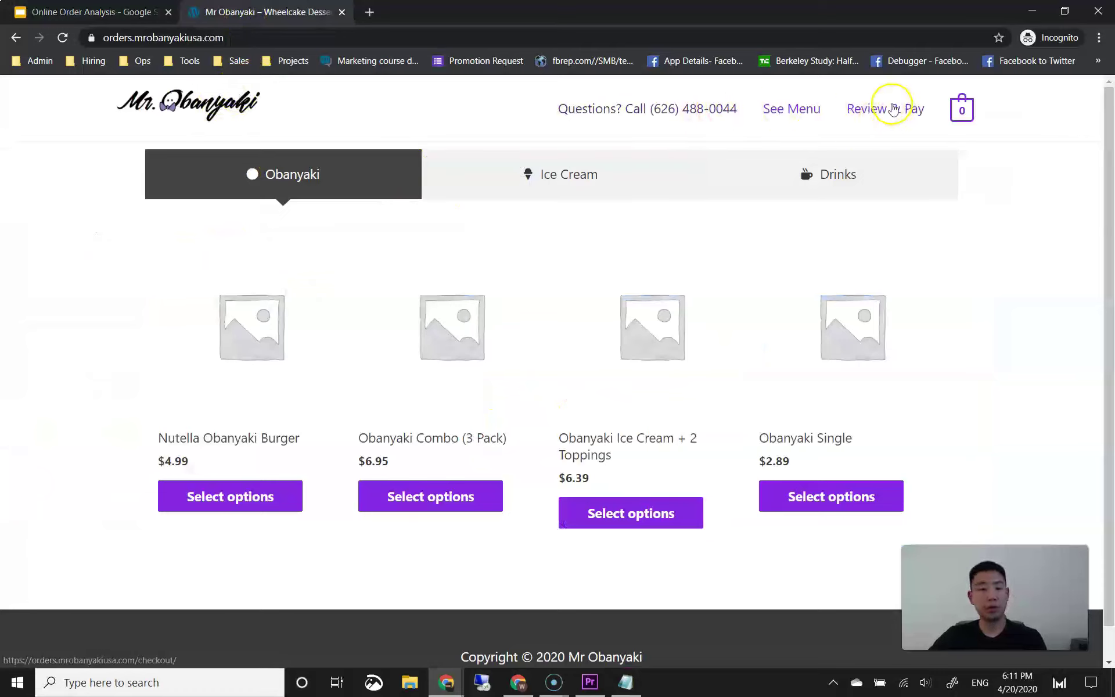
Step: Preview the Ice Cream, Obanyaki and Drinks menu tabs, ending on the $4.95 Drinks
mouse_move(962, 109)
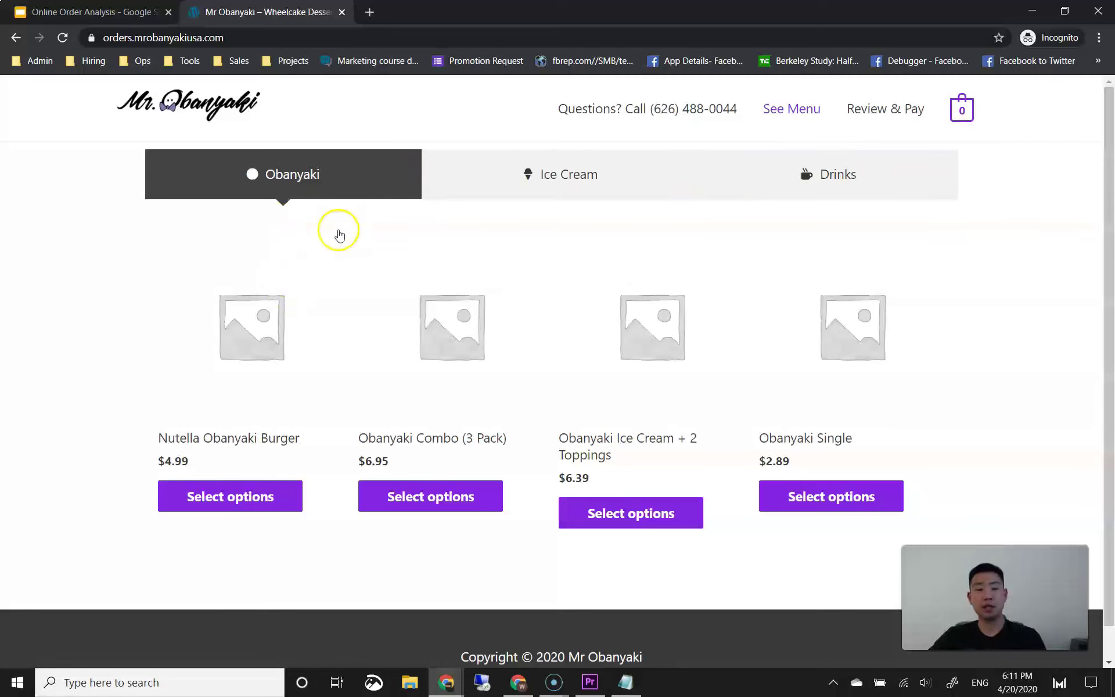
click(481, 189)
click(714, 174)
click(482, 181)
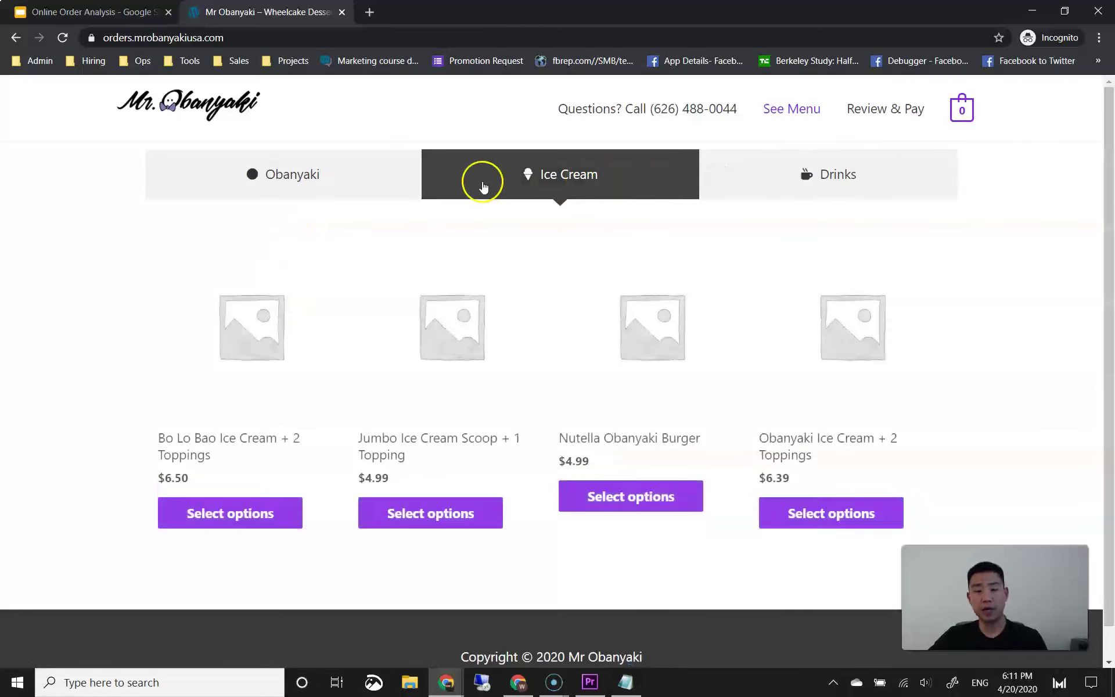
click(371, 186)
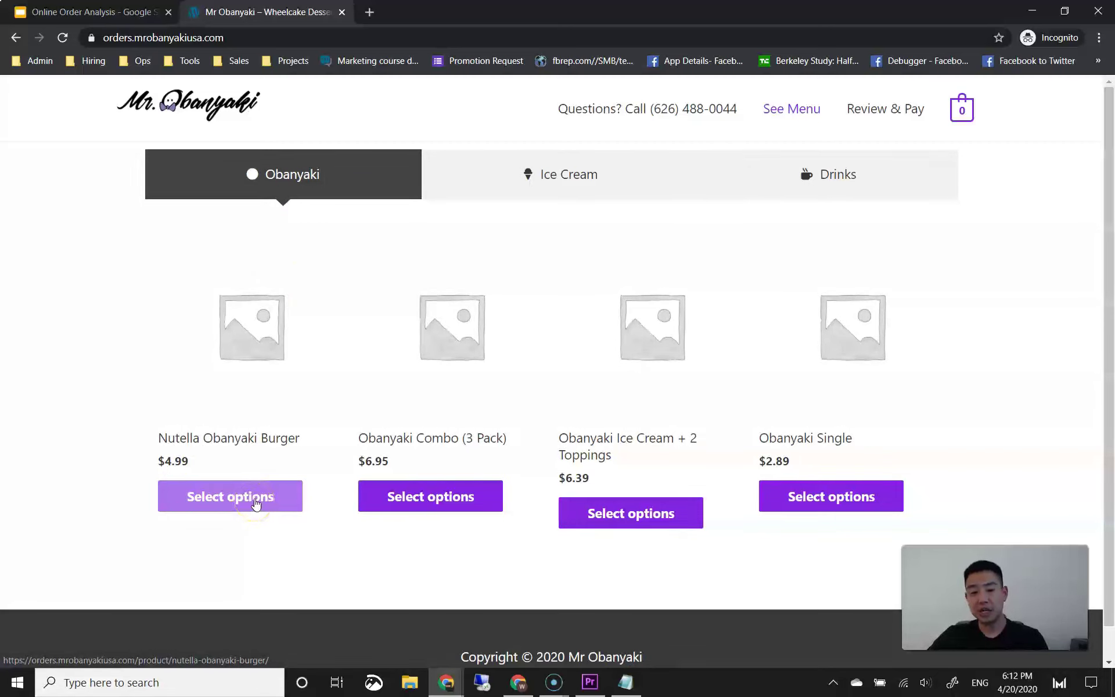
click(476, 191)
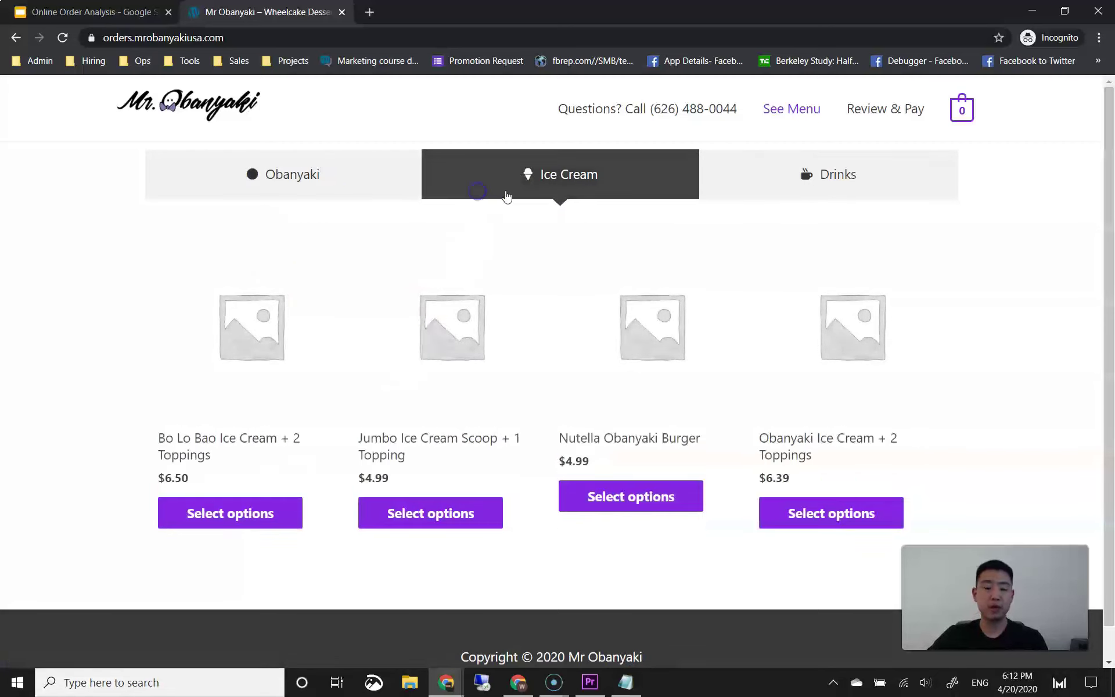
click(730, 183)
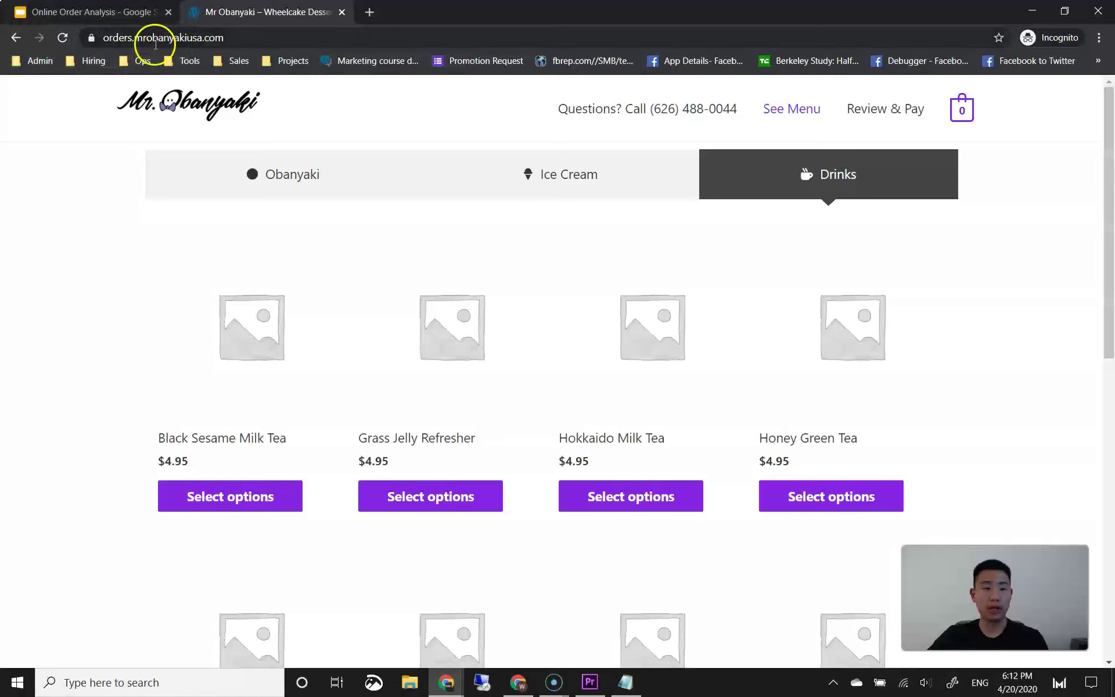
Step: Go to the site's /wp-admin page and log in with the admin username and password
click(238, 38)
text(/)
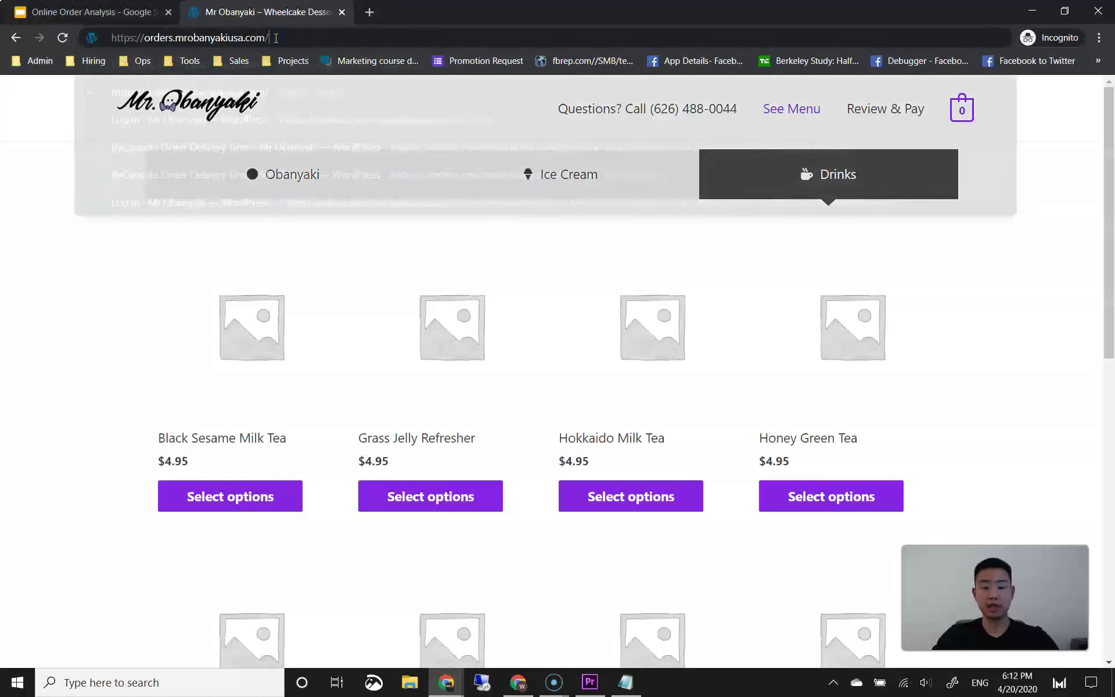
text(wp-admin)
key(Return)
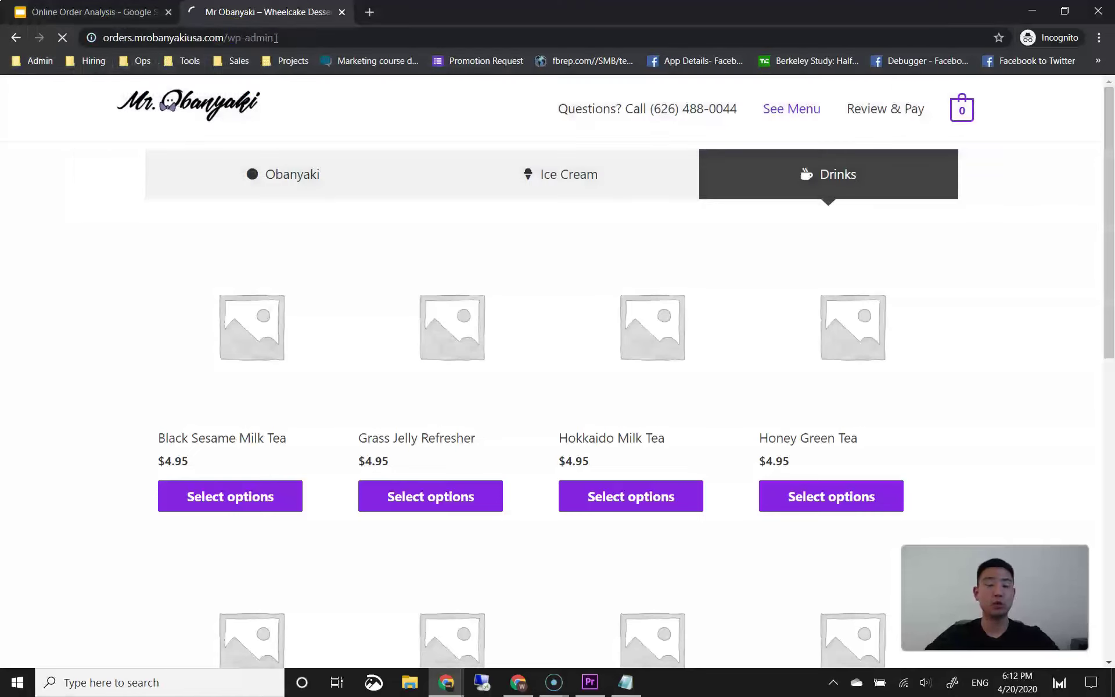
text(wilson)
key(Tab)
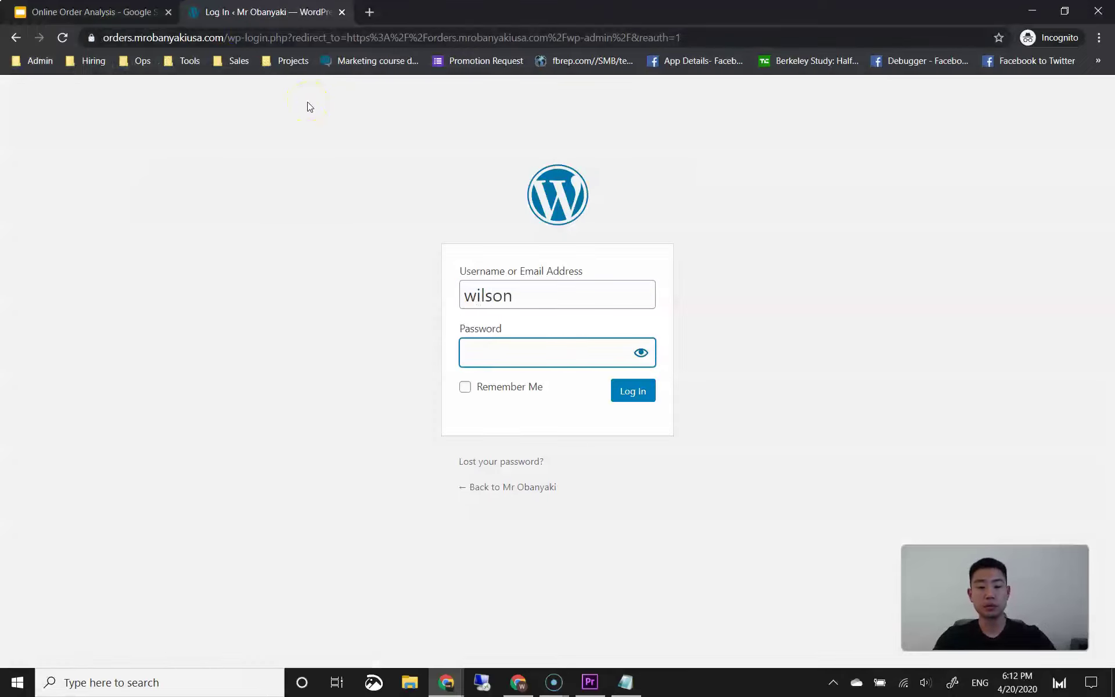
text(•••••••••••)
key(Return)
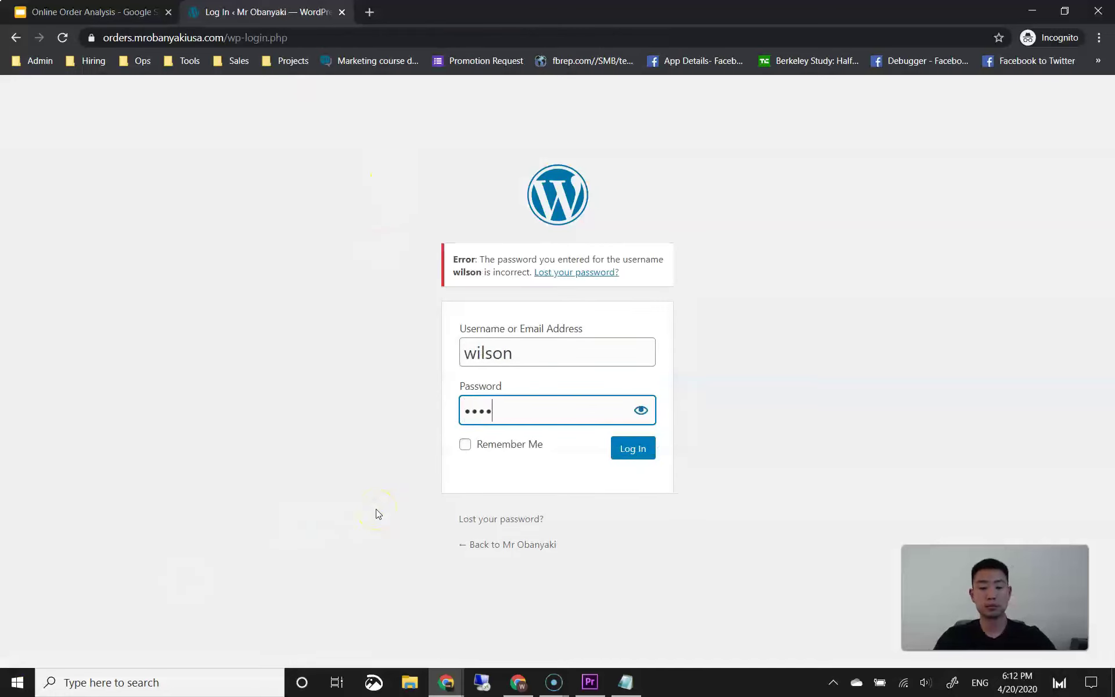
click(340, 509)
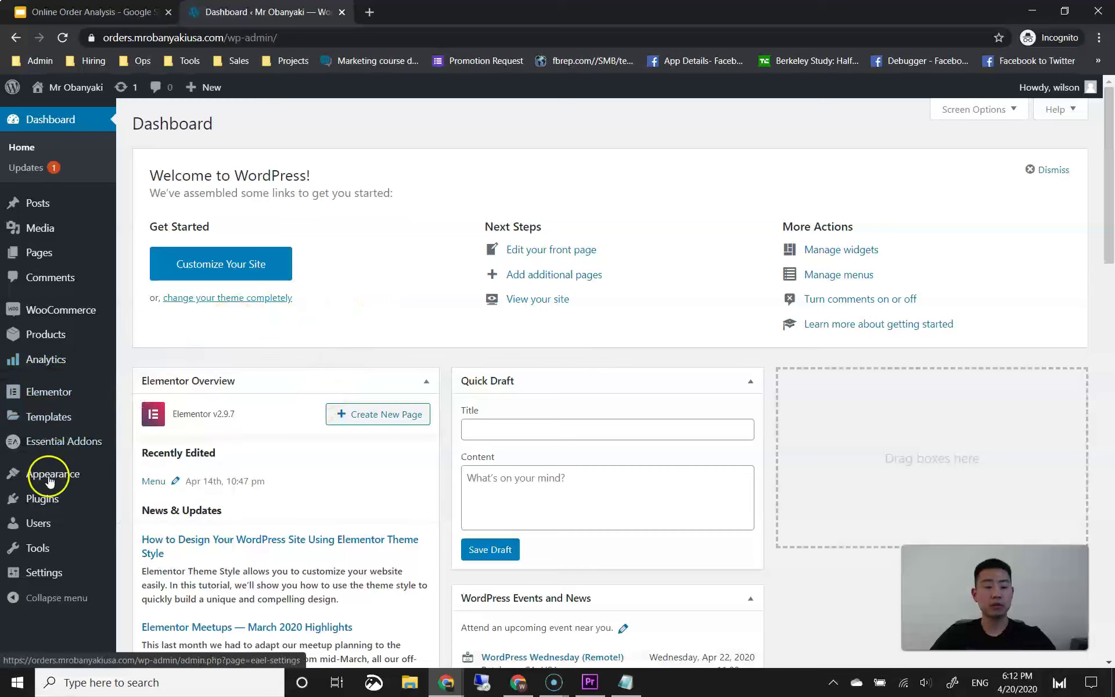
Step: Search plugins for 'direct checkout', then install and activate the PI Websolution plugin
mouse_move(42, 500)
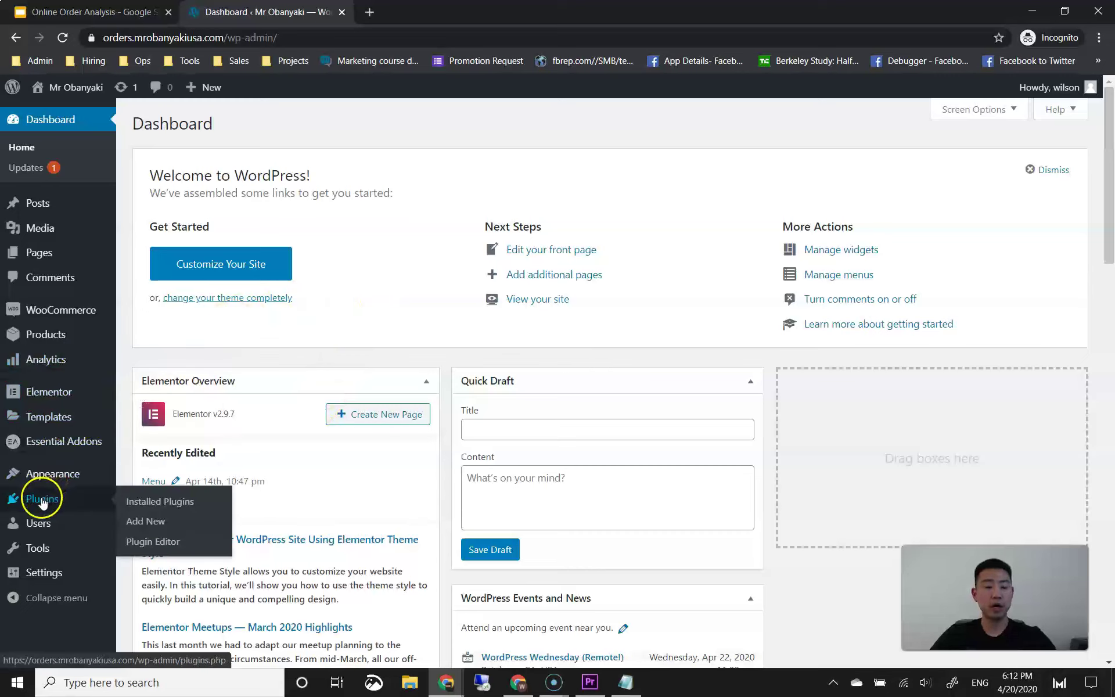
click(153, 523)
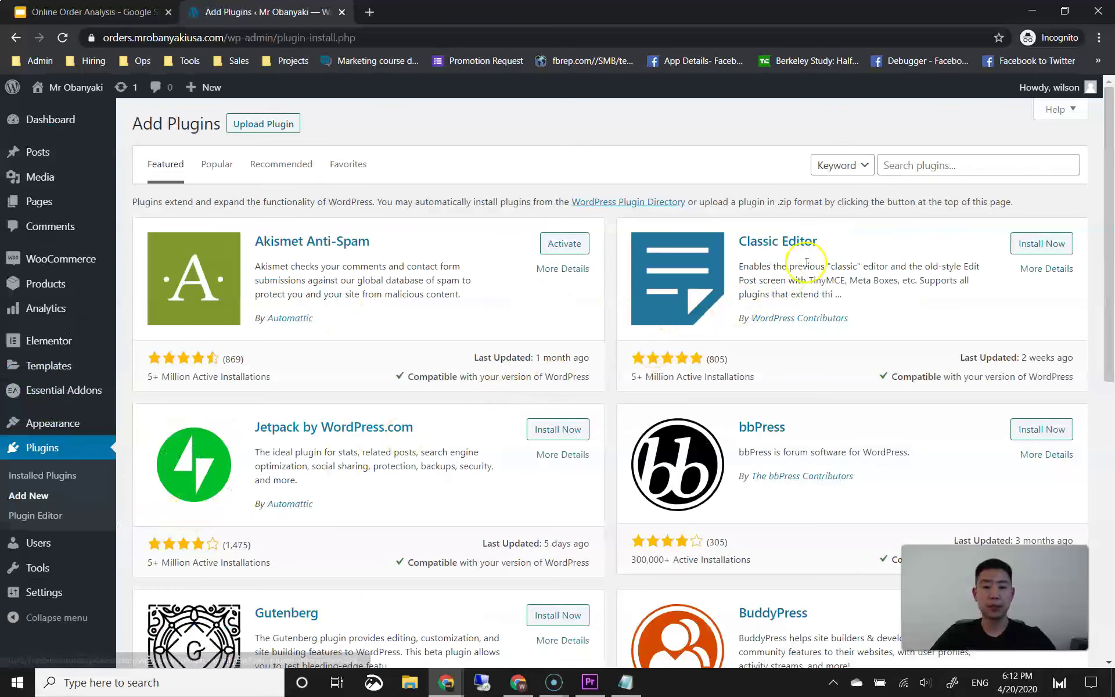
click(909, 164)
text(direct c)
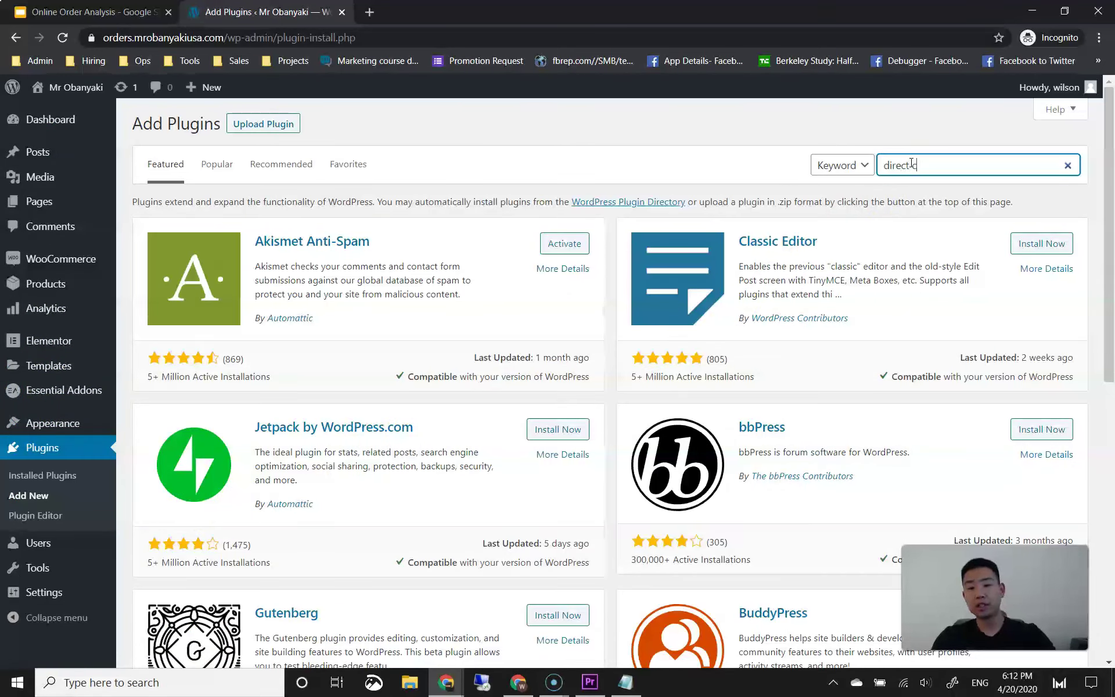
text(heckout)
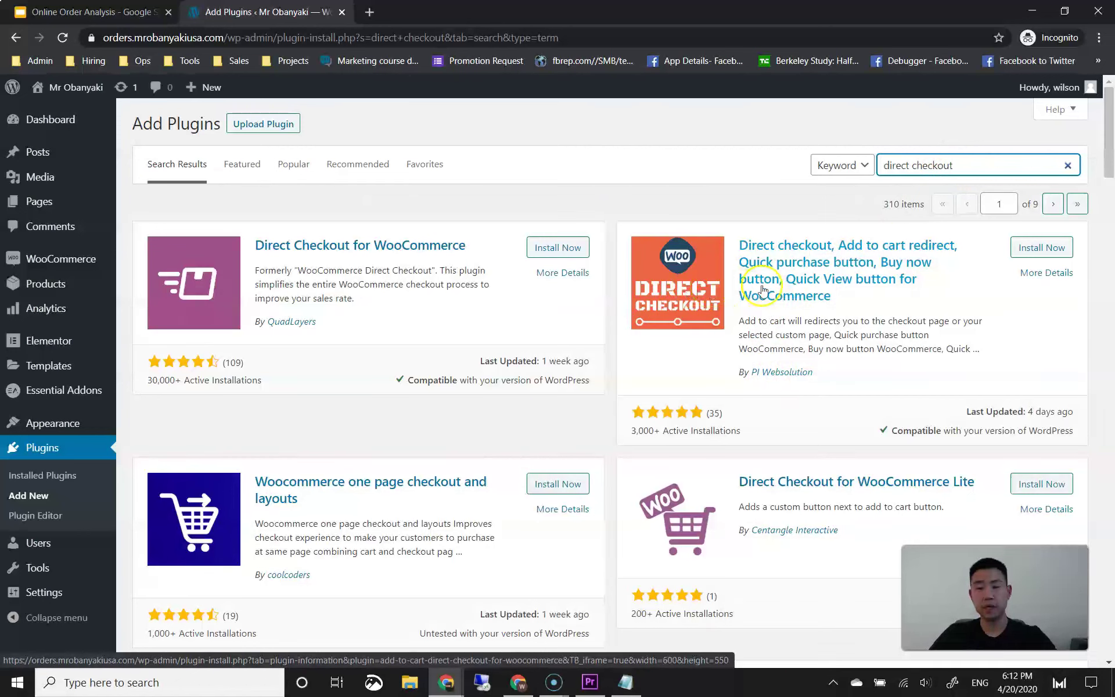
click(1038, 247)
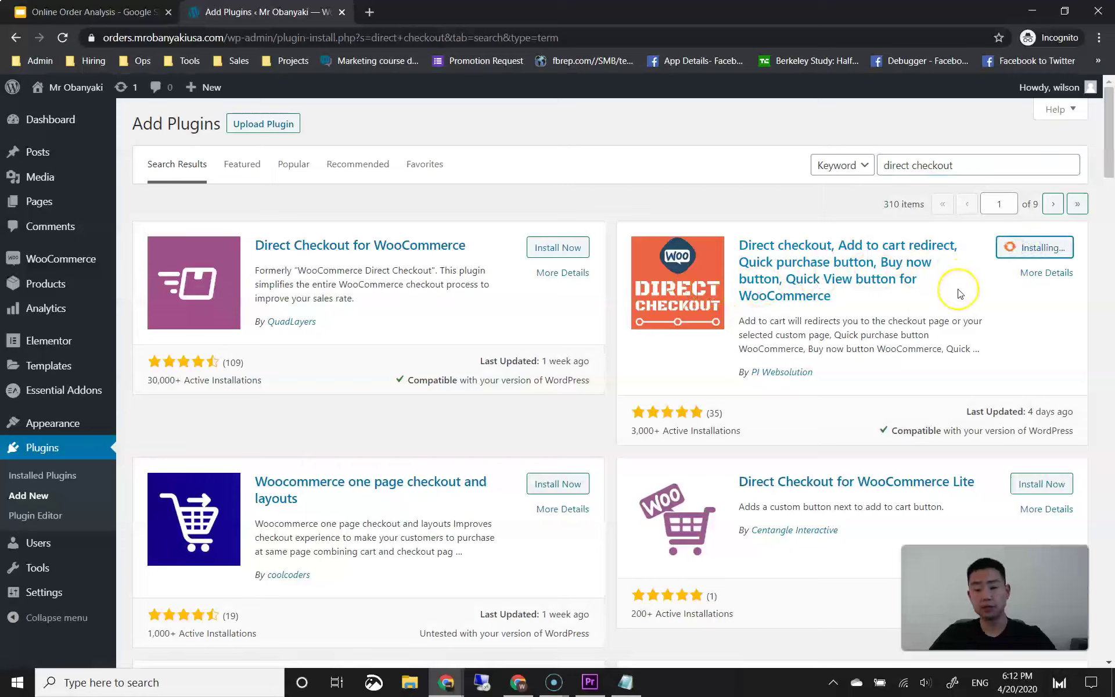
click(1048, 247)
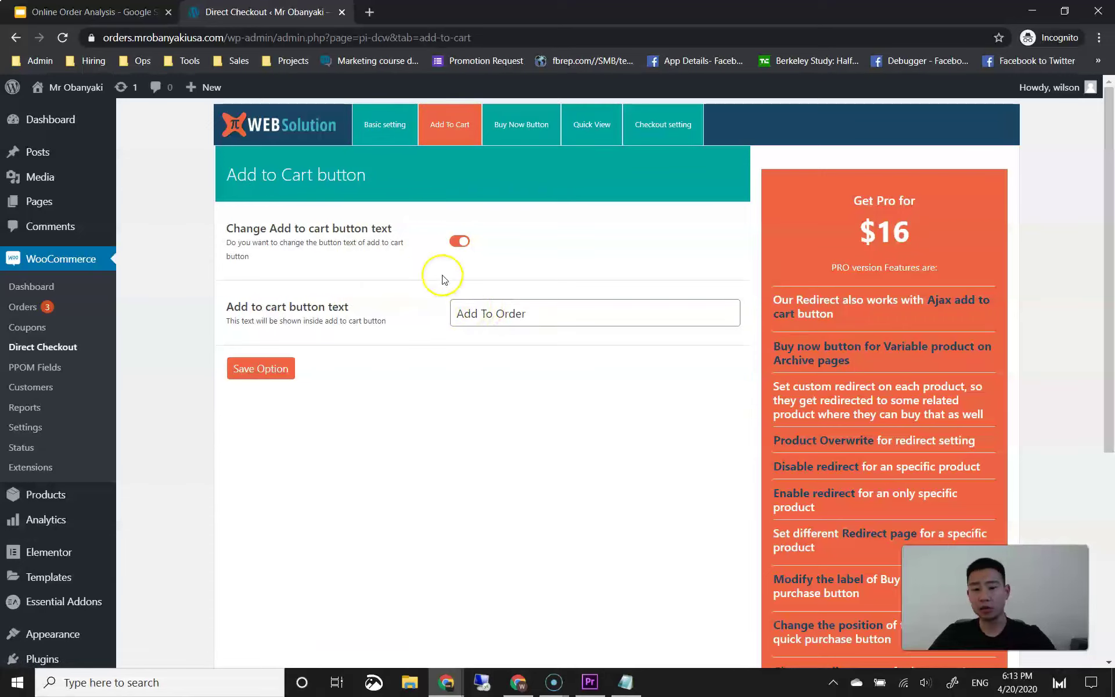
Step: Open the live Mr Obanyaki storefront in a new browser tab
ctrl+click(88, 92)
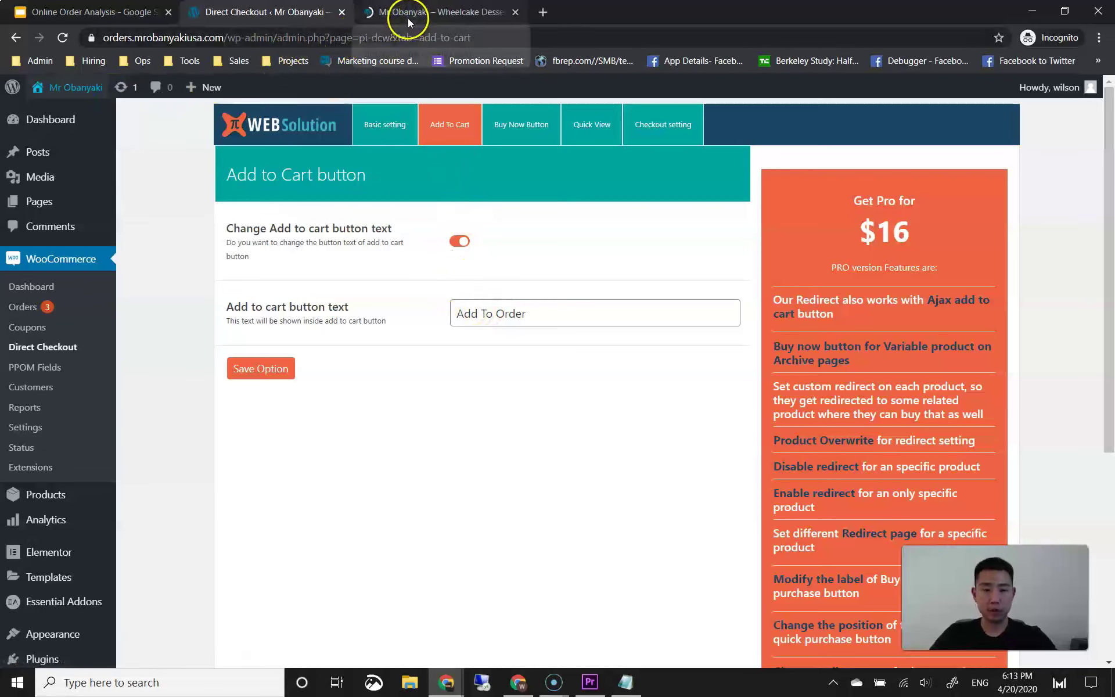
click(407, 19)
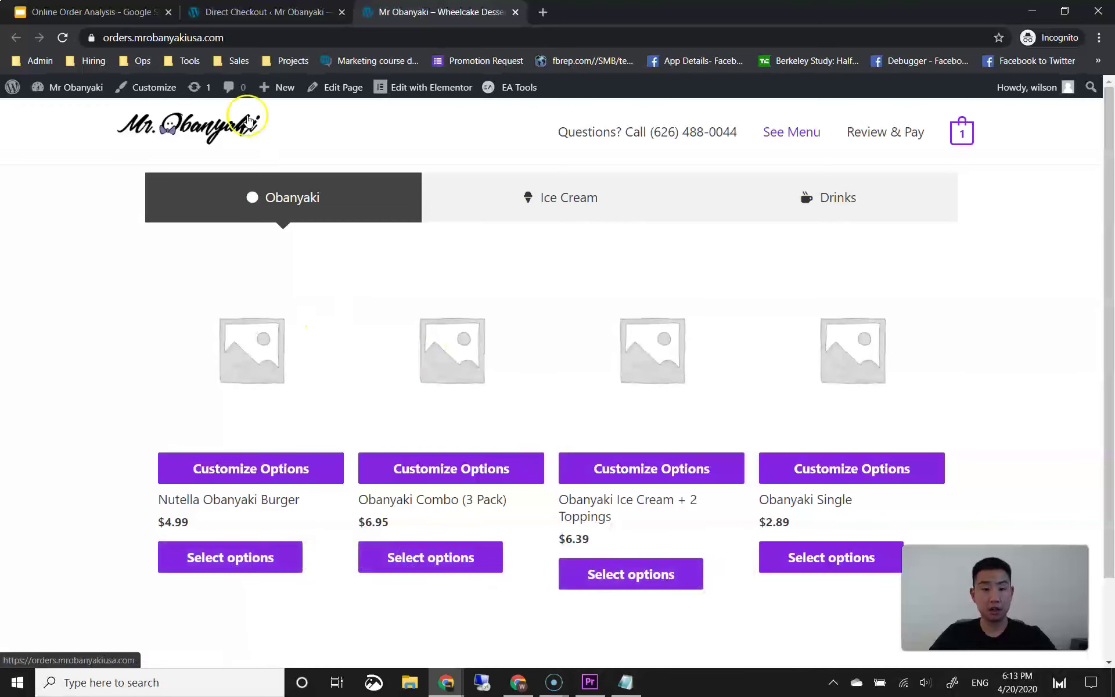
Step: Set the add-to-cart button text to 'Add To Order' and save the option
click(244, 11)
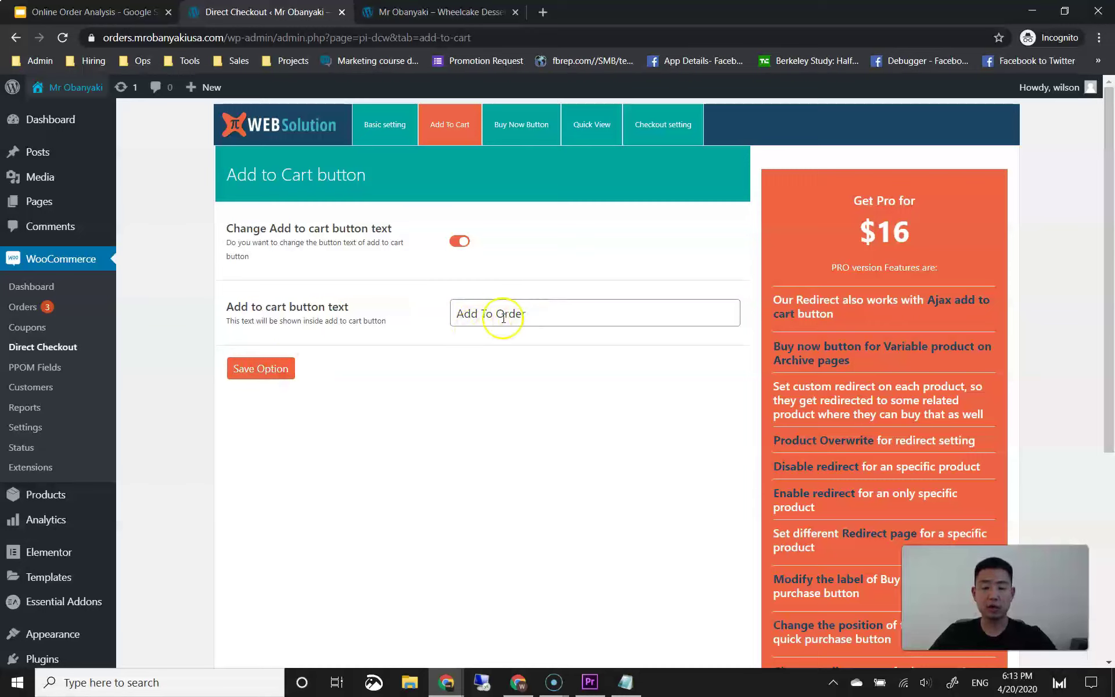
triple_click(526, 314)
text(A)
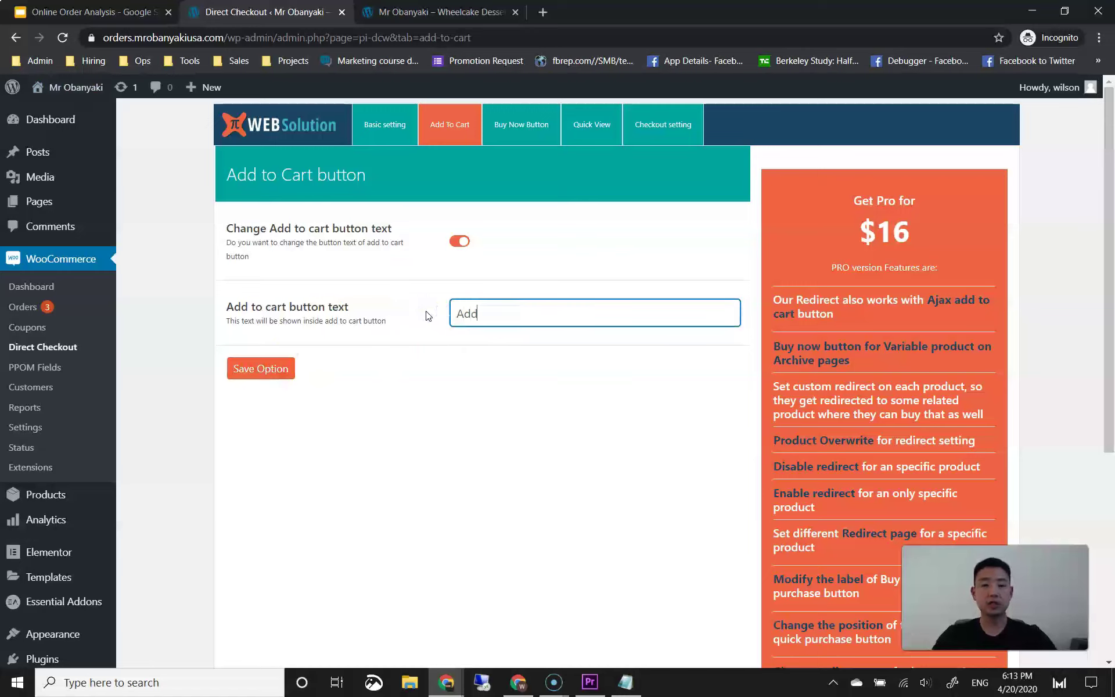
click(408, 376)
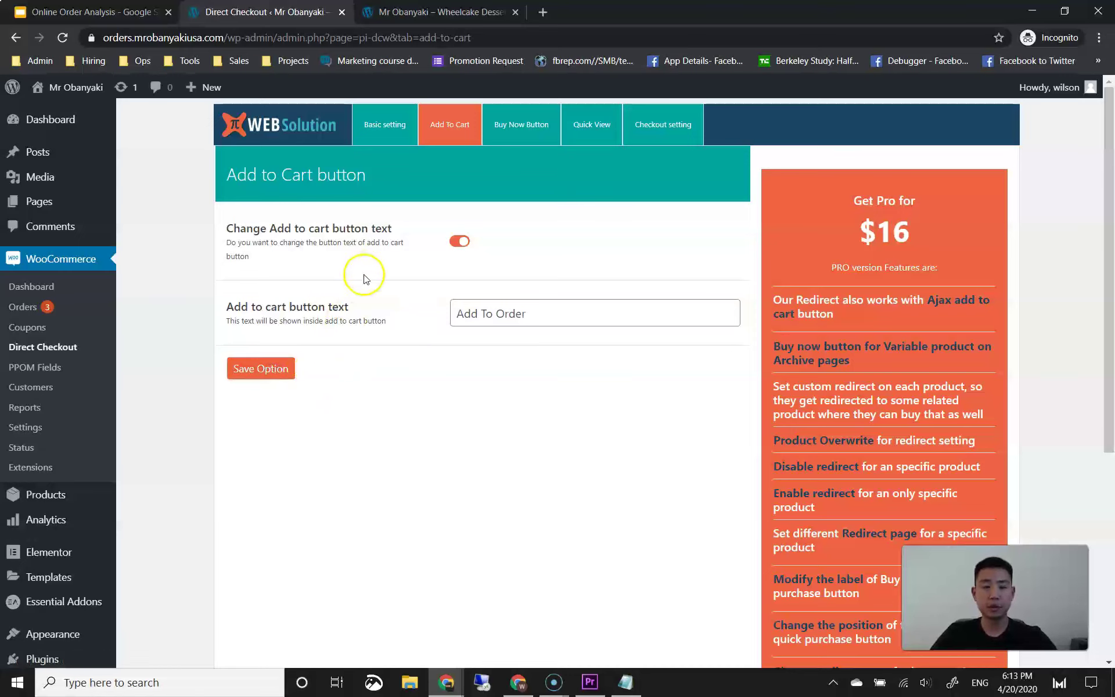
Step: Open the plugin's Basic setting page, then check the Payments Checklist slide
click(375, 134)
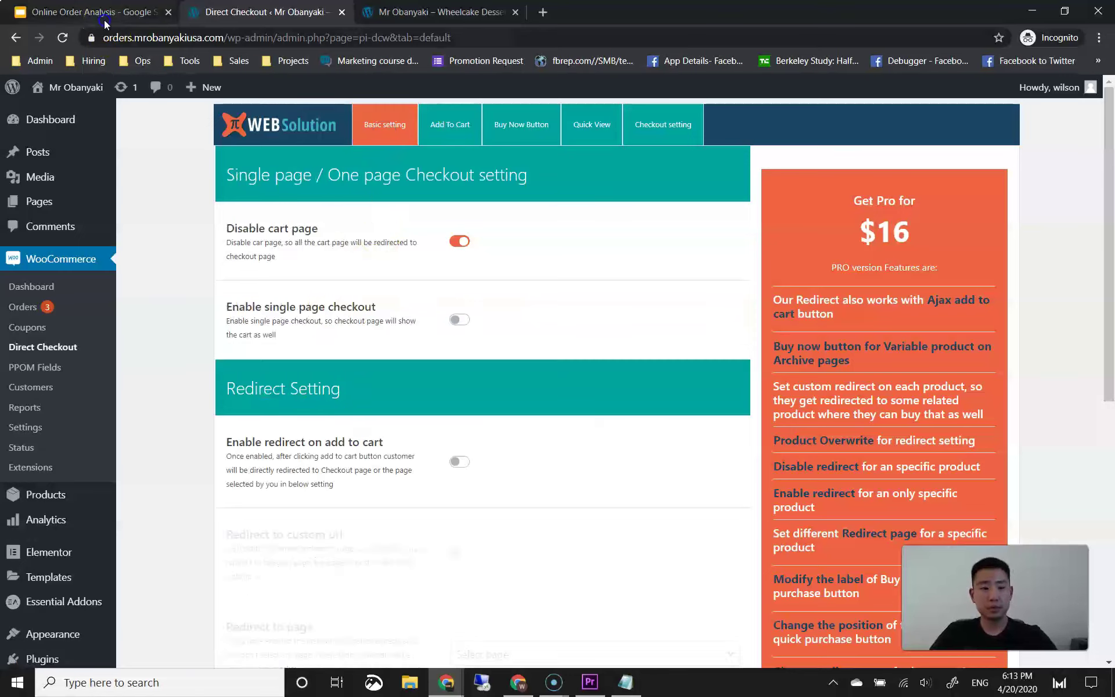
key(ctrl+shift+Tab)
click(358, 282)
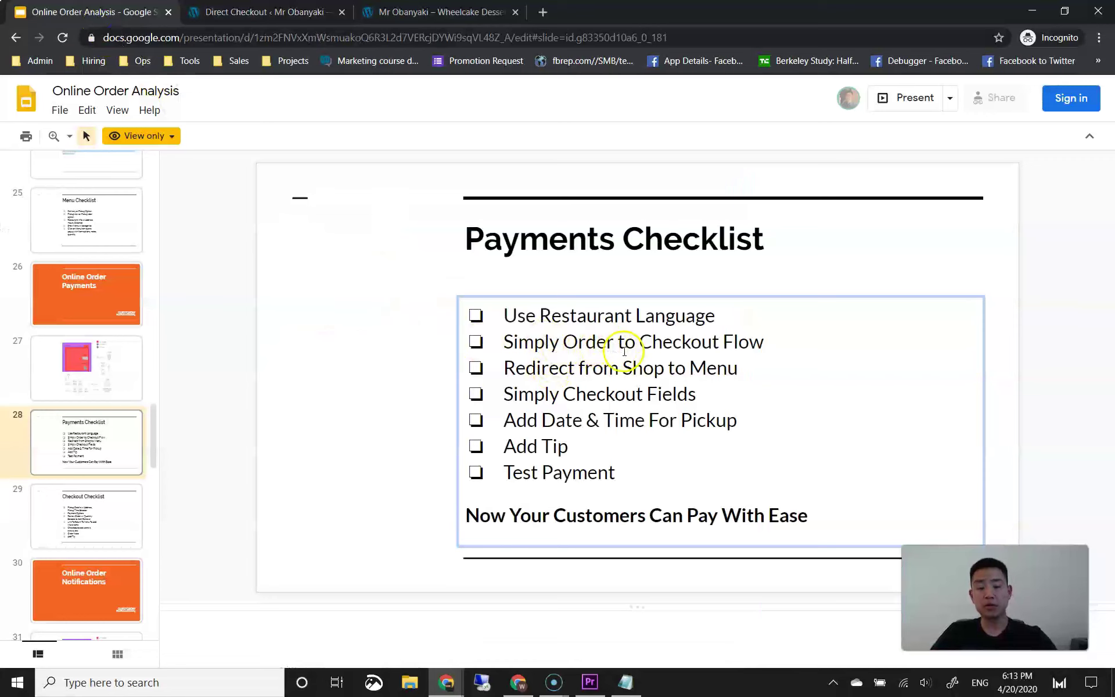
click(452, 22)
Step: Add the Nutella Obanyaki Burger to the order from its product page
click(242, 557)
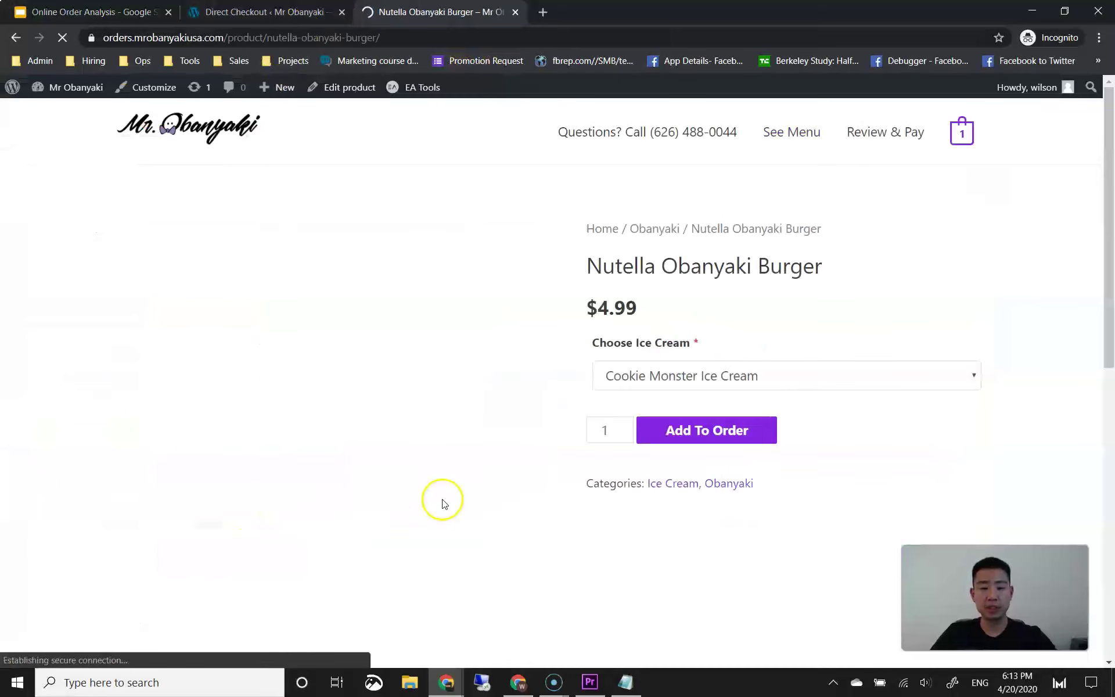
scroll(574, 493, down, 2)
click(691, 382)
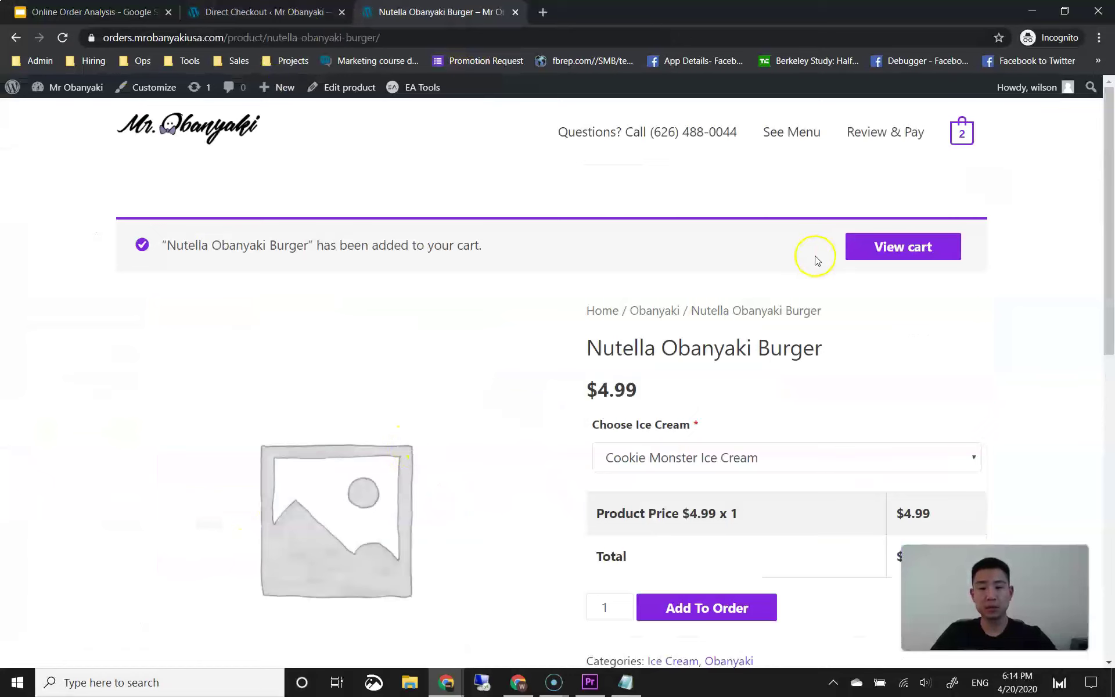
Step: Go from the cart to checkout, review it, and return to the Direct Checkout settings
click(959, 135)
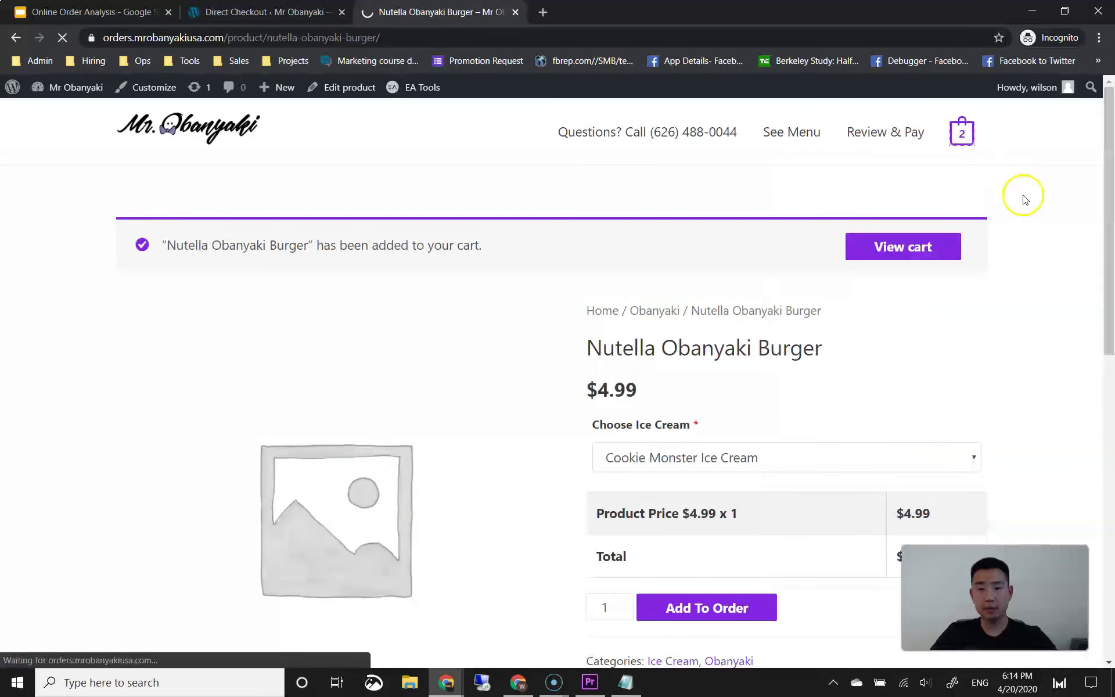
scroll(659, 342, down, 2)
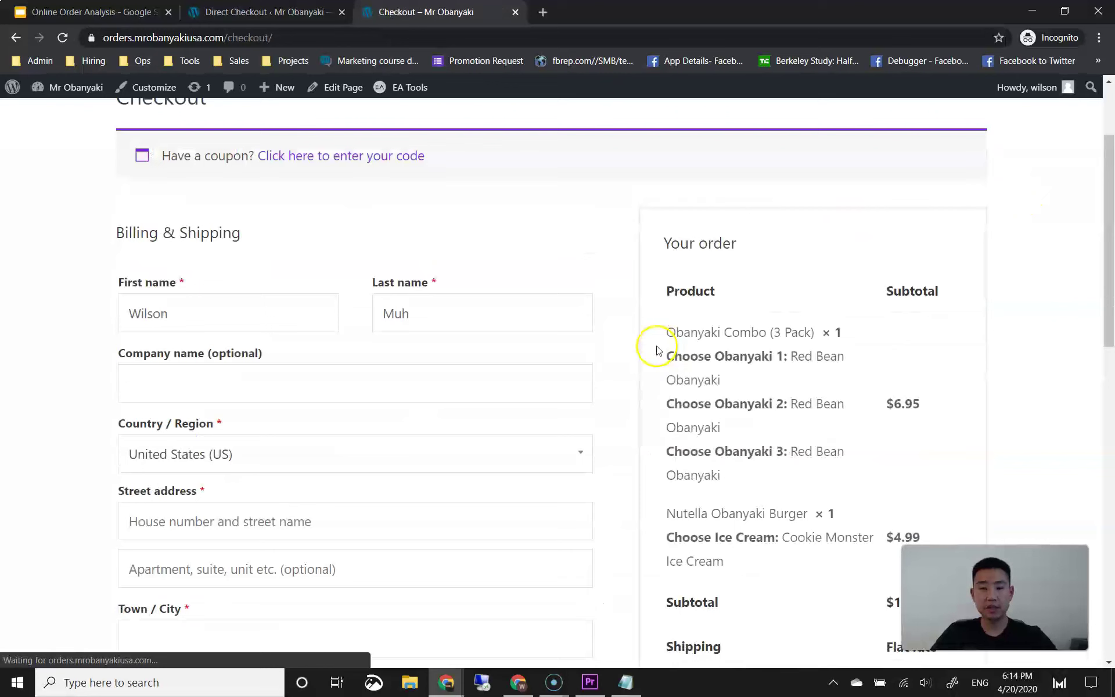
scroll(659, 350, up, 2)
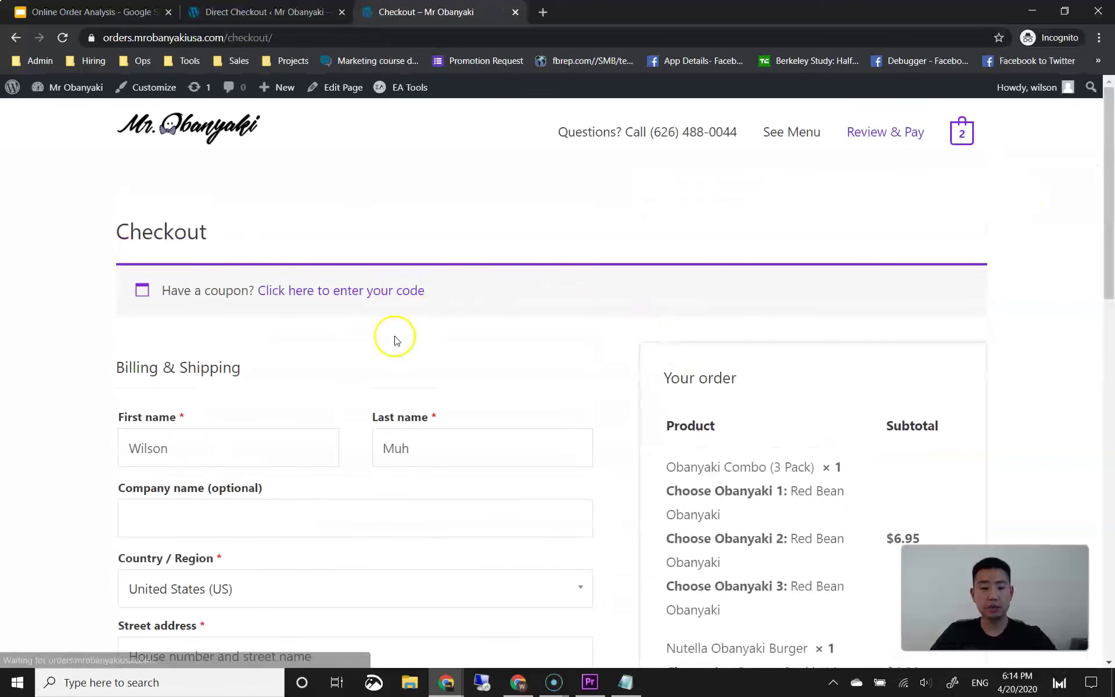
click(17, 683)
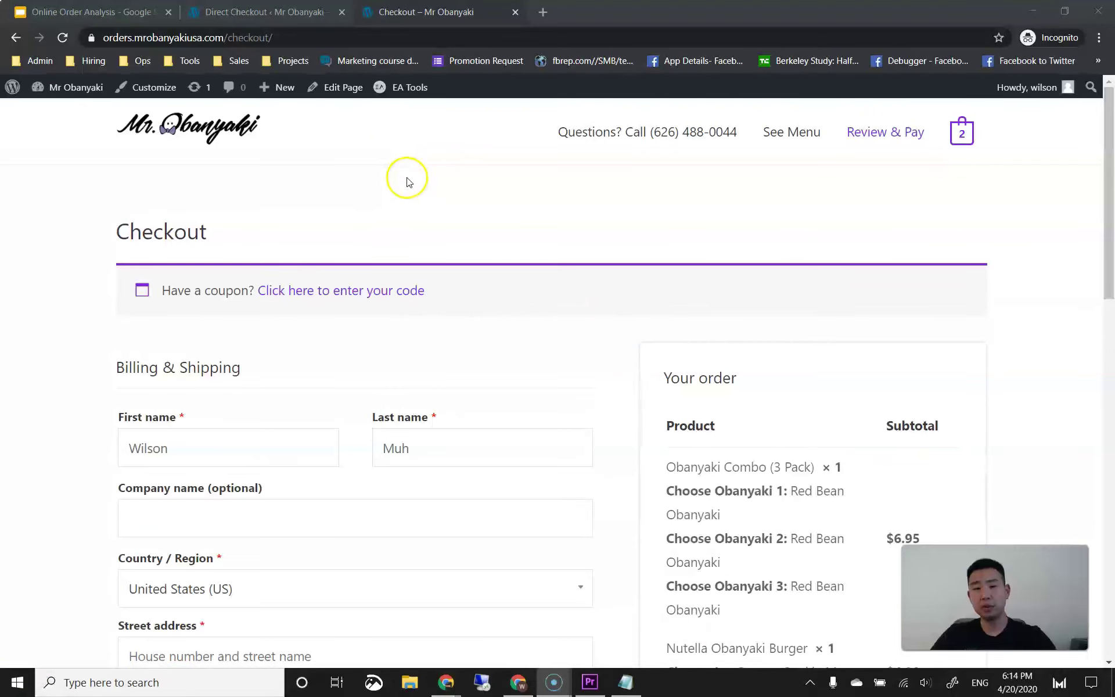
click(284, 13)
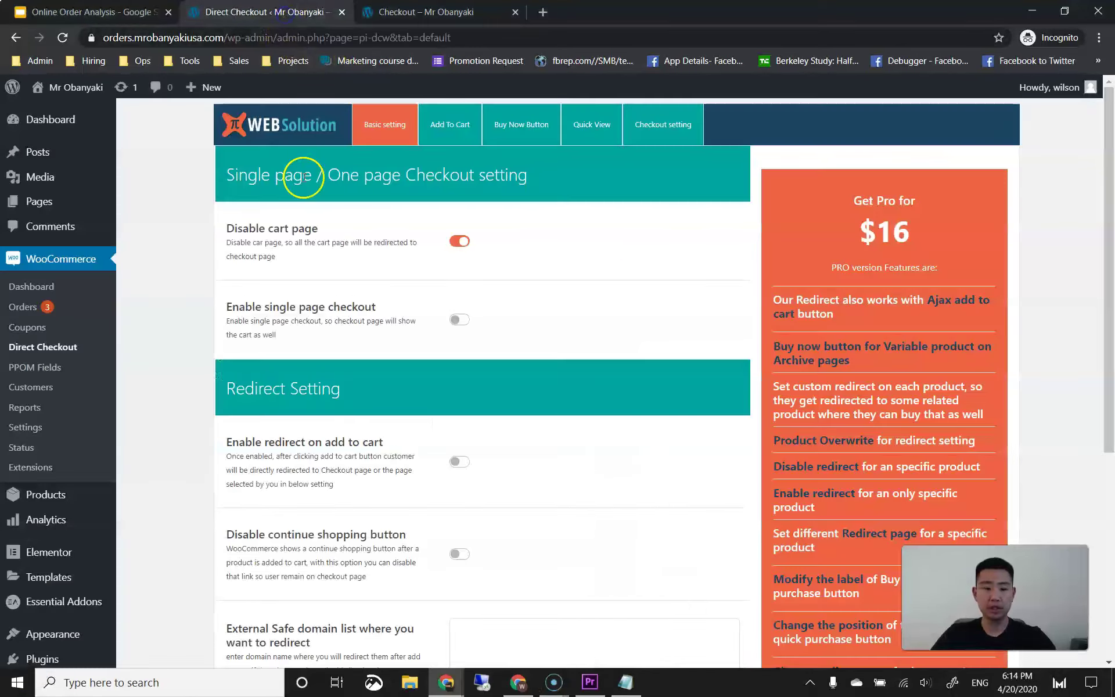
Step: Look at the checkout field settings, then save the Basic setting with the cart page disabled
click(653, 127)
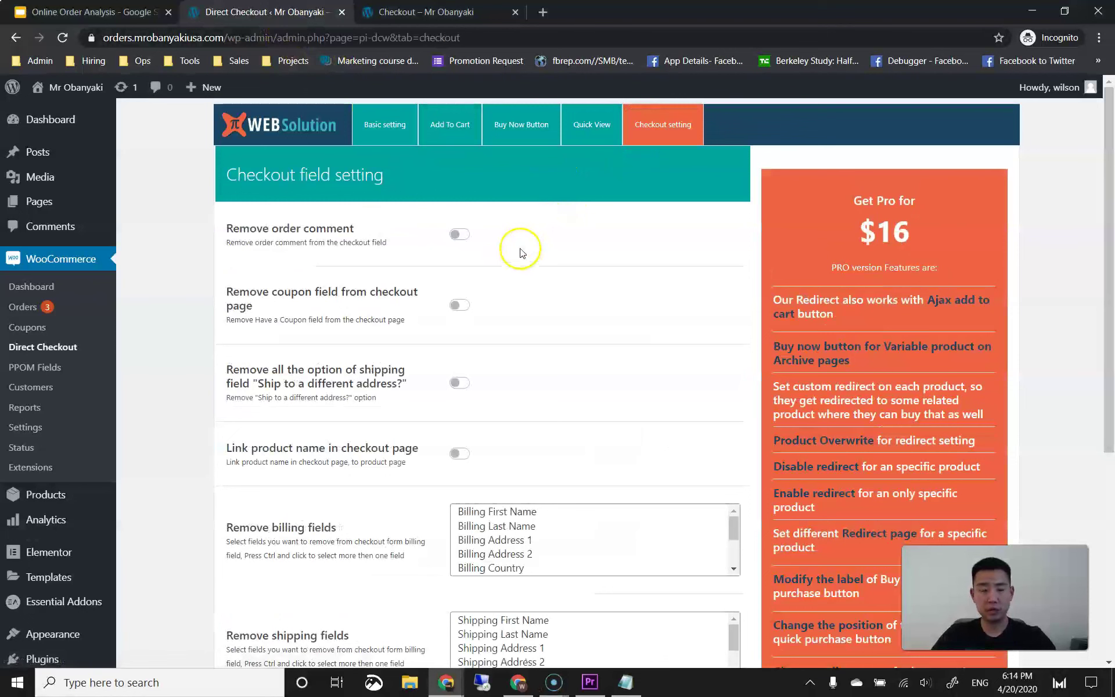
click(392, 124)
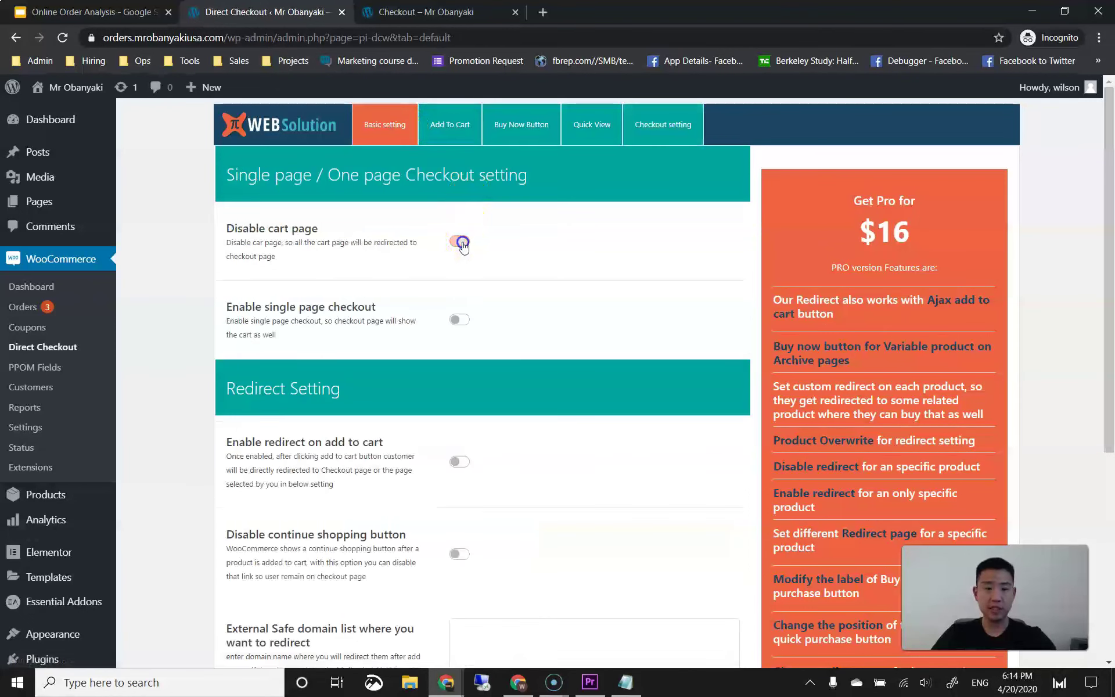
scroll(410, 279, down, 5)
click(250, 474)
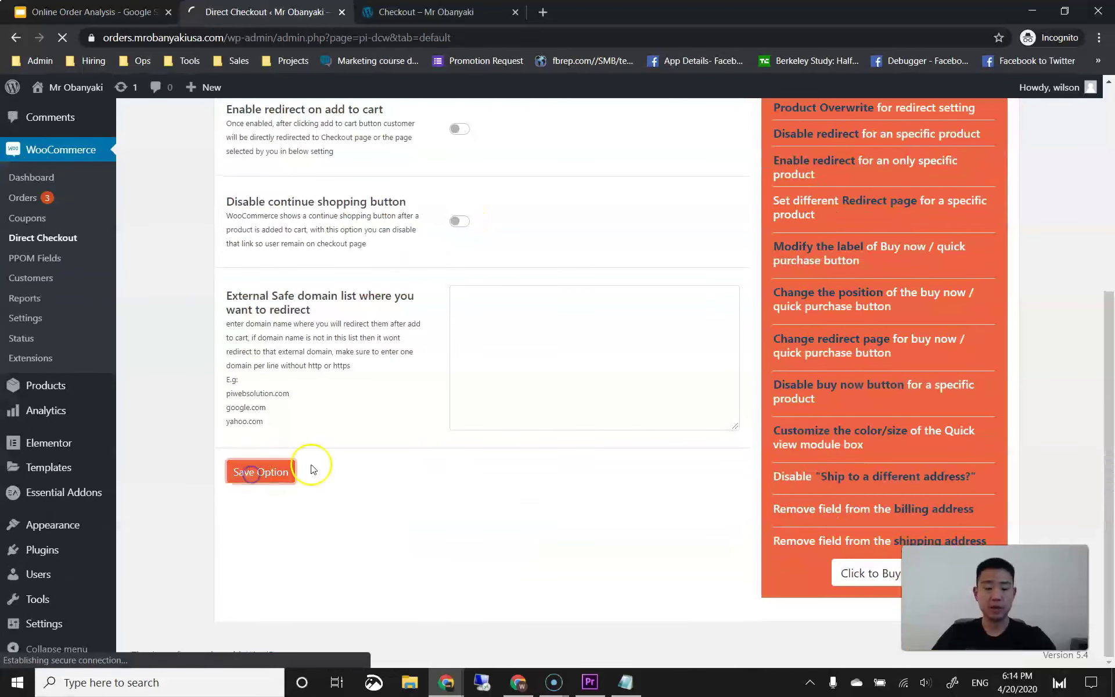
click(465, 18)
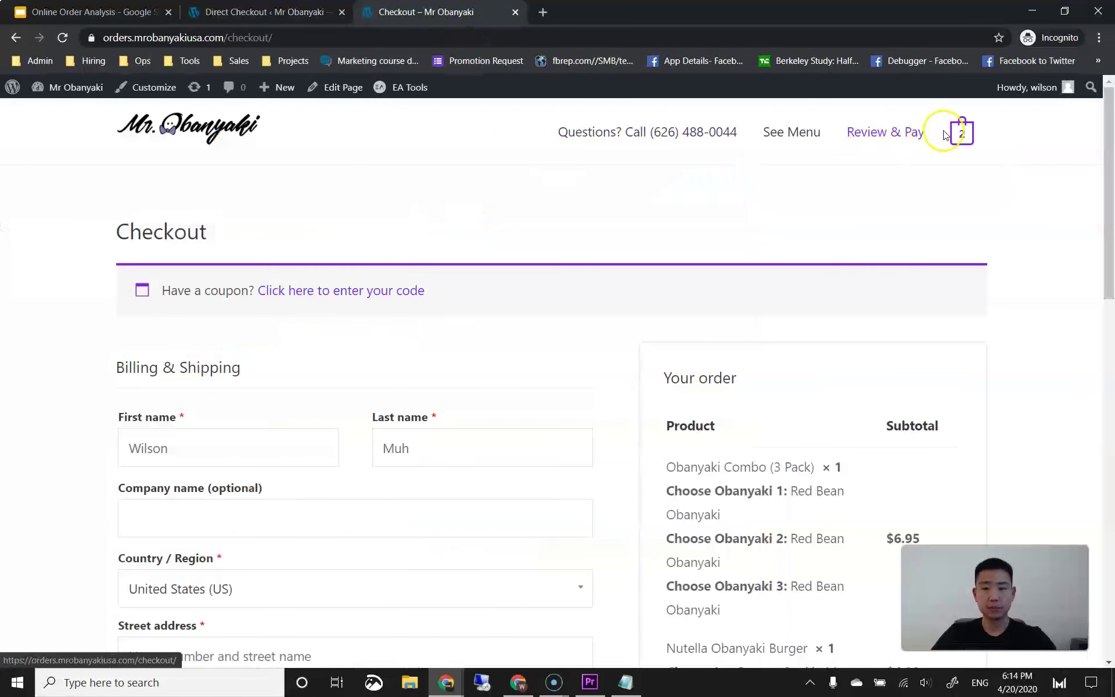
Step: Open the cart from the storefront and proceed to checkout
click(960, 132)
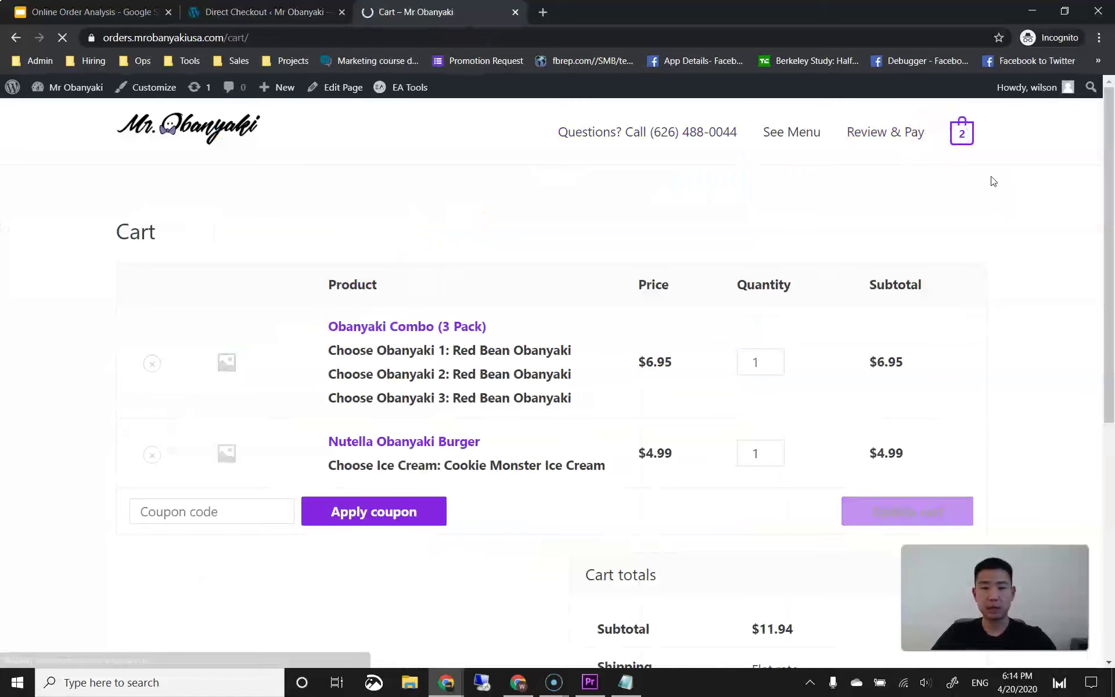
scroll(540, 296, down, 4)
scroll(614, 366, up, 1)
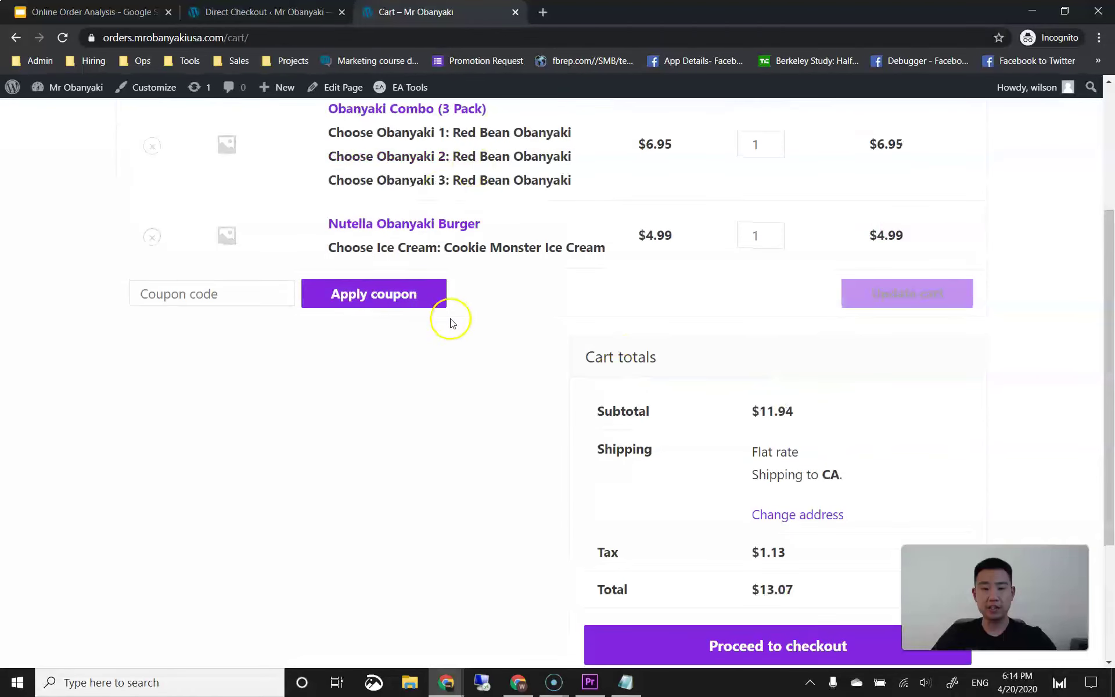
scroll(452, 323, down, 1)
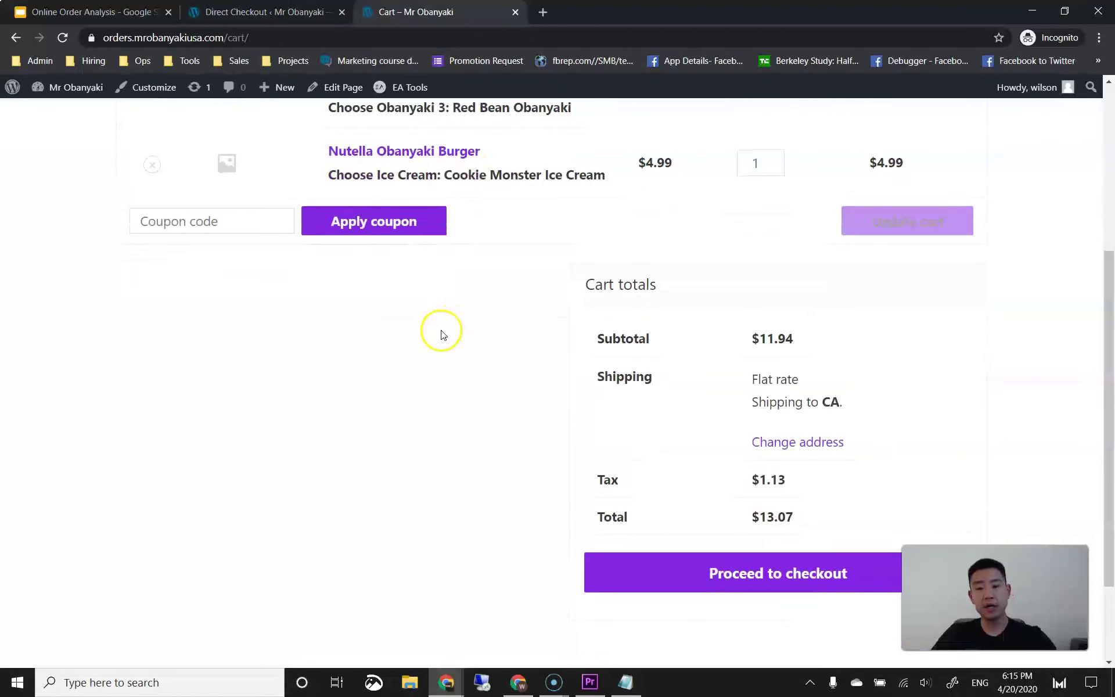
scroll(443, 331, up, 2)
scroll(622, 456, down, 2)
scroll(523, 368, up, 2)
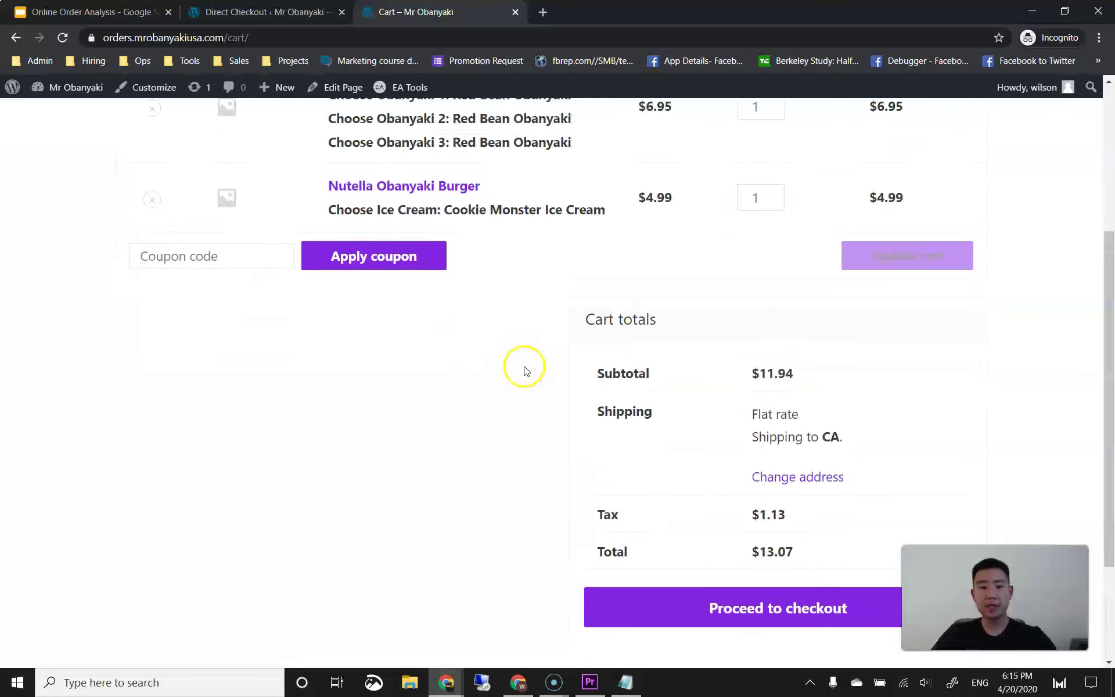
scroll(512, 299, down, 4)
click(664, 441)
Step: Review the $13.07 checkout, then return to the Direct Checkout basic settings
scroll(407, 374, down, 6)
scroll(610, 319, up, 5)
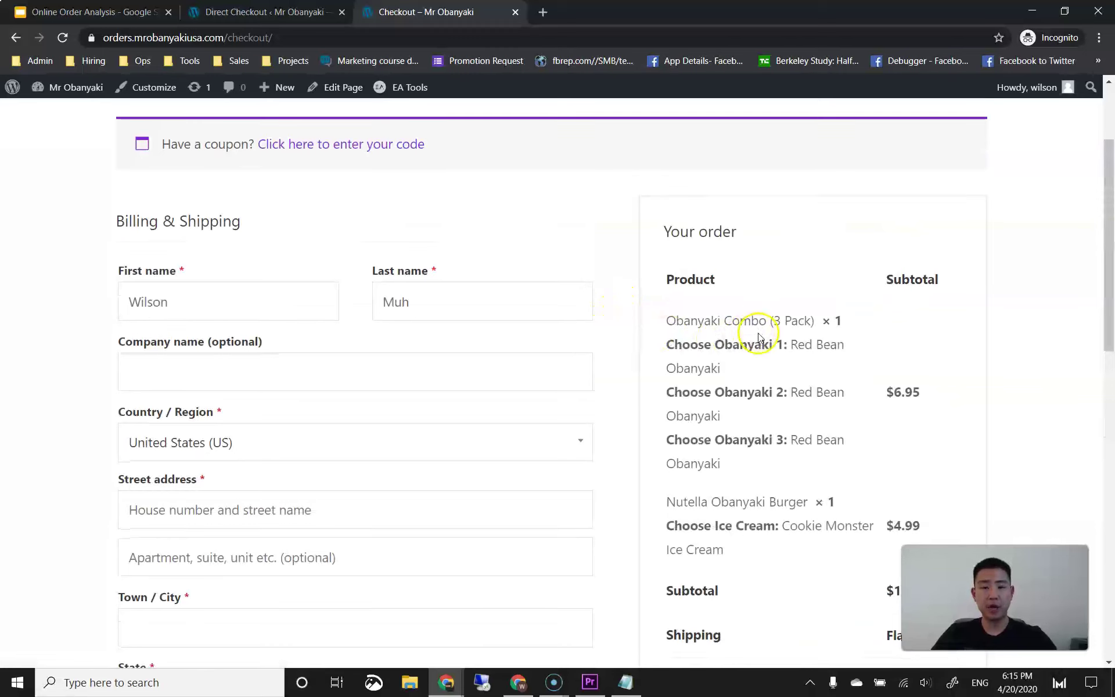
scroll(674, 256, down, 2)
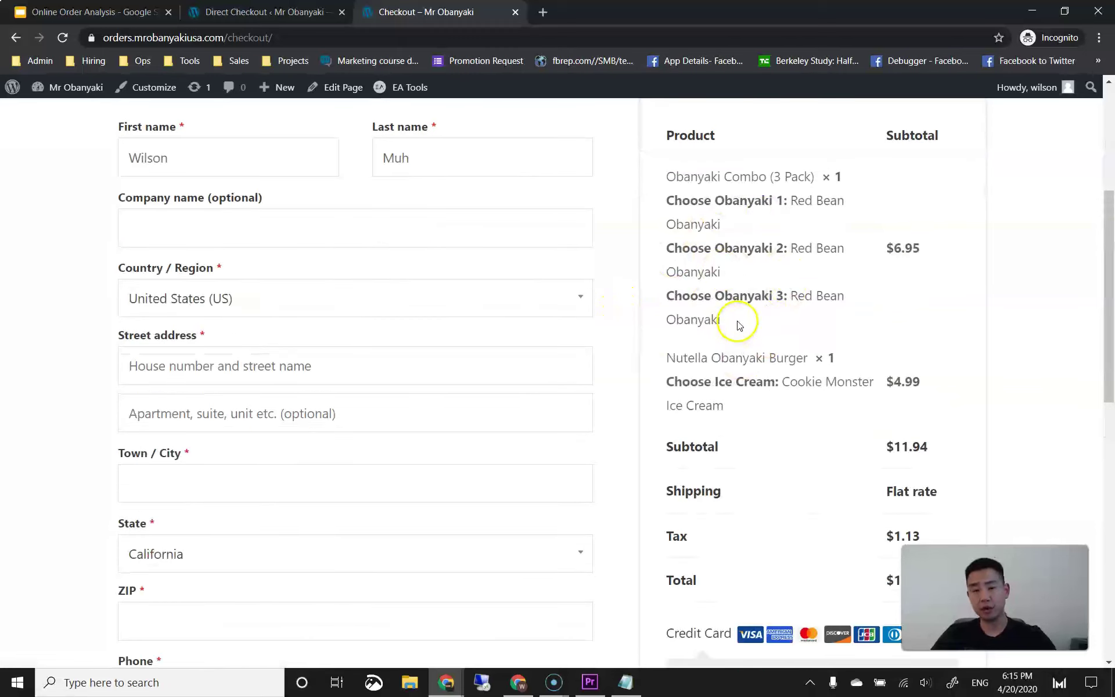
click(284, 18)
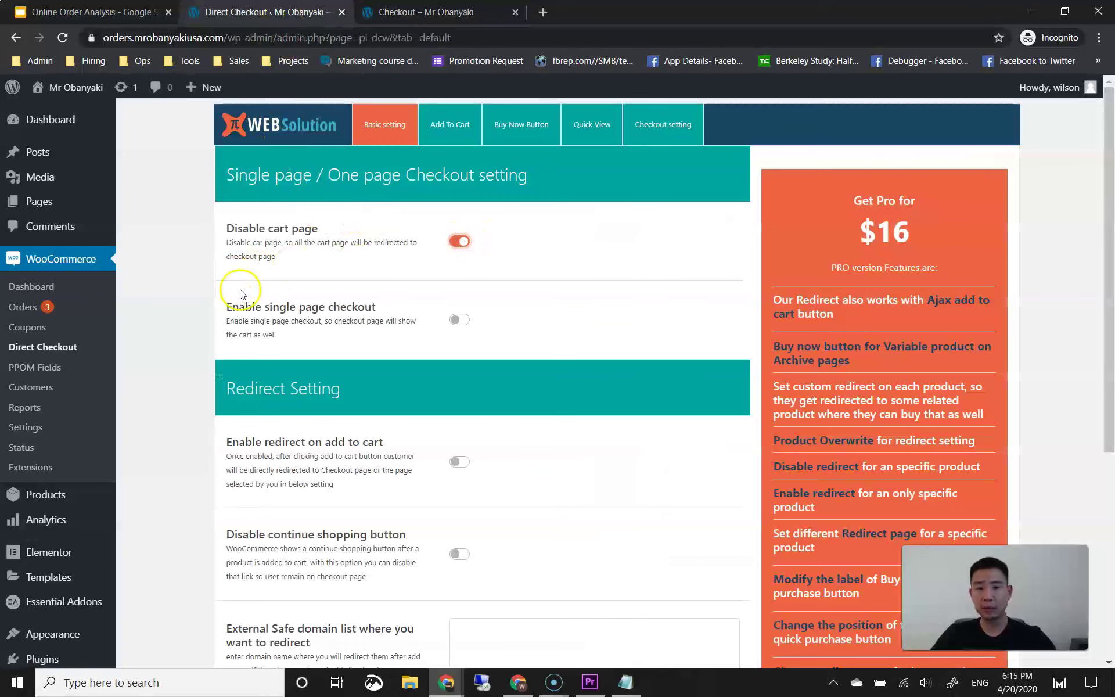
Step: Save the Direct Checkout settings again, then open the storefront menu page
scroll(225, 302, down, 6)
click(254, 471)
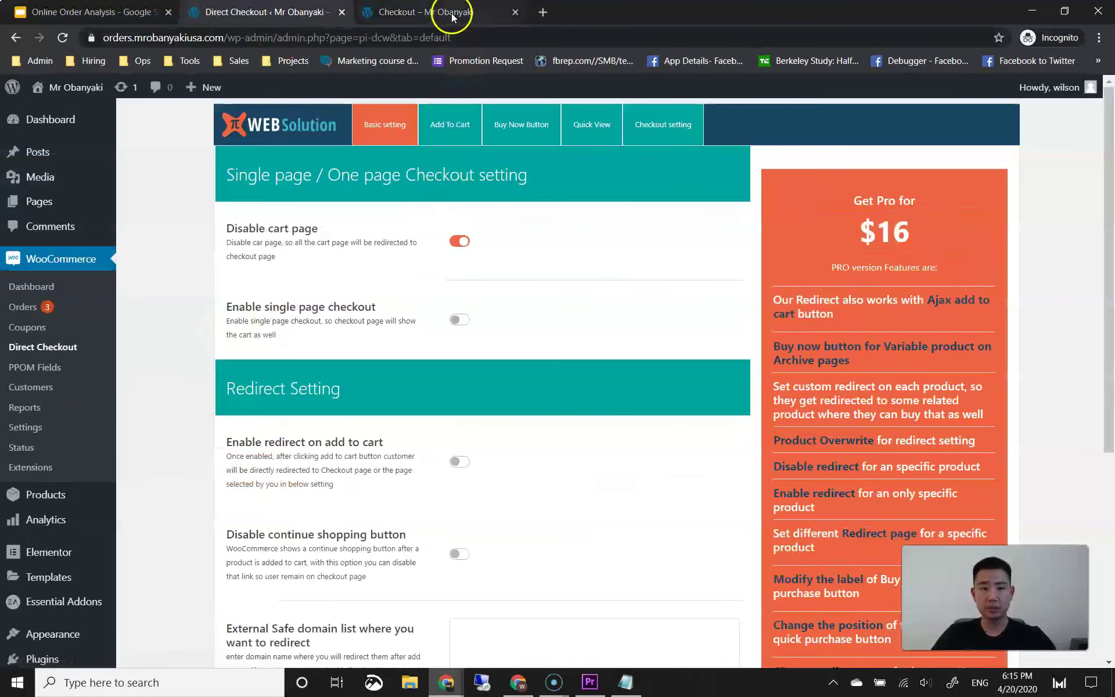
click(451, 14)
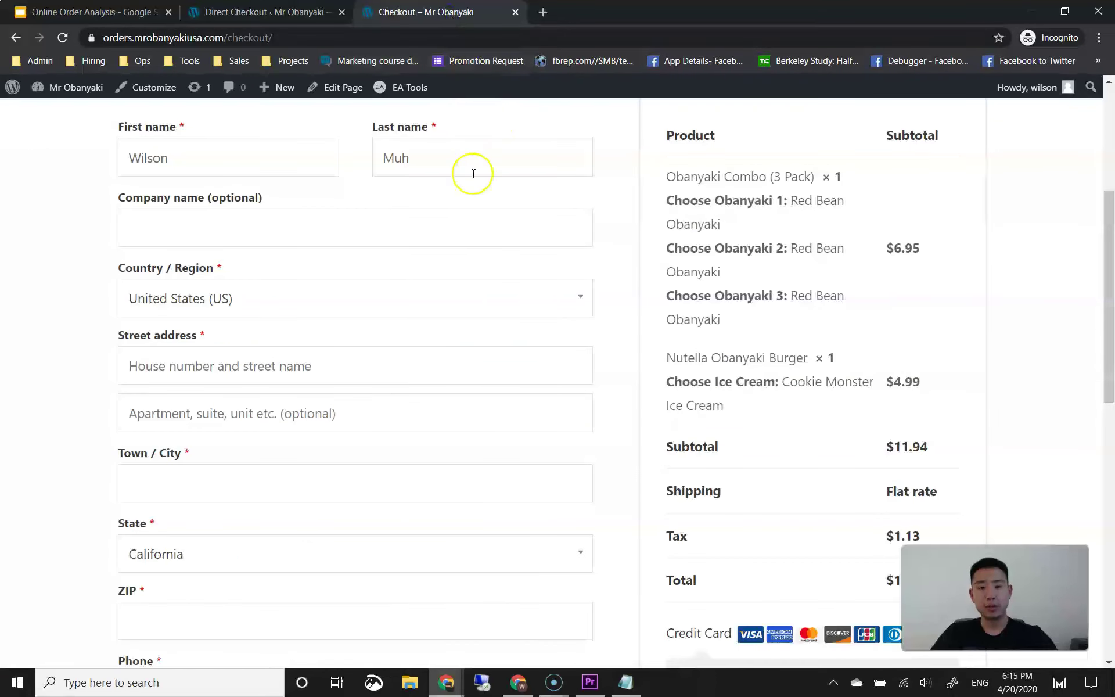
scroll(472, 174, up, 5)
click(756, 139)
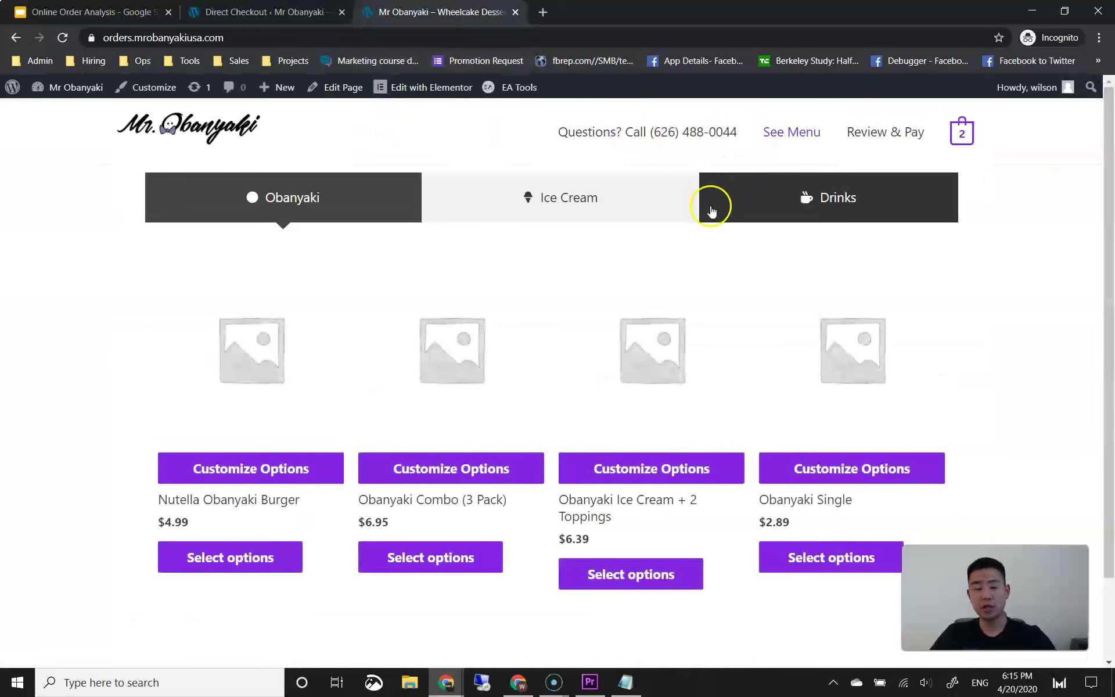
Step: Confirm the cart icon now skips to checkout, compare with the Payments Checklist slide, and return to the menu
mouse_move(963, 131)
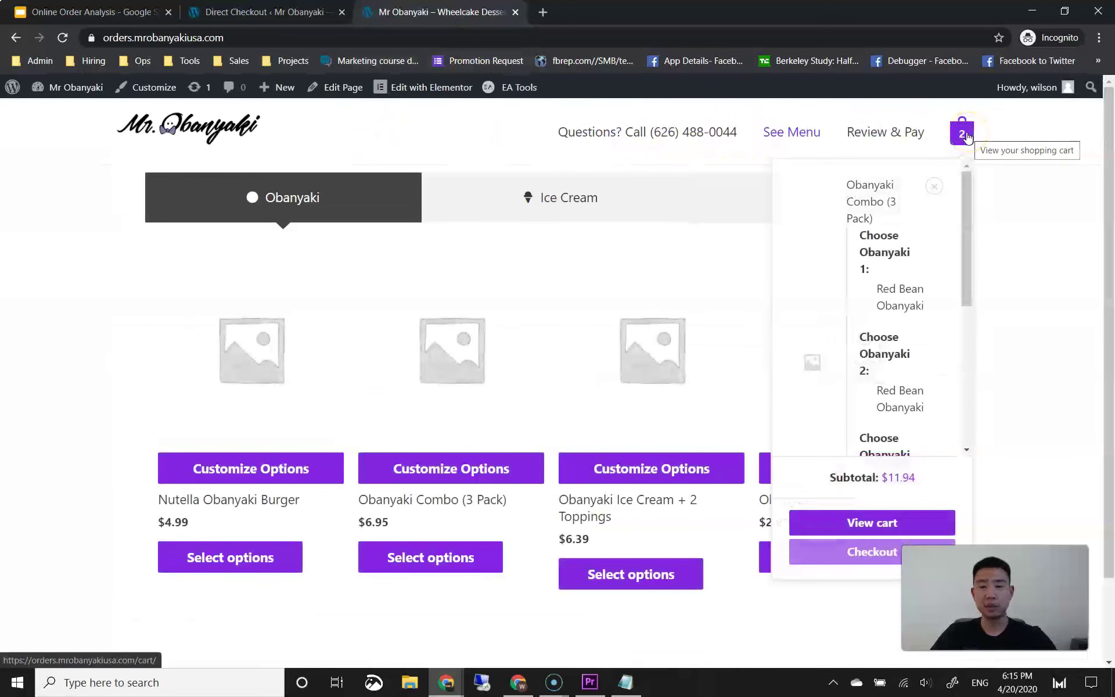
click(963, 134)
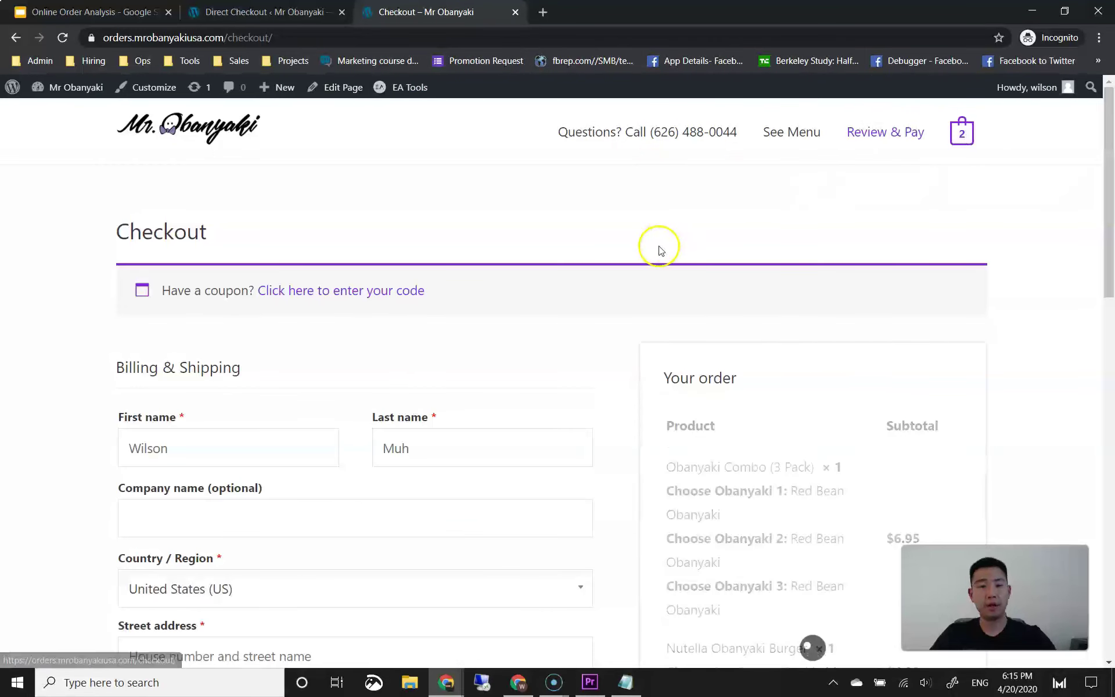
click(132, 18)
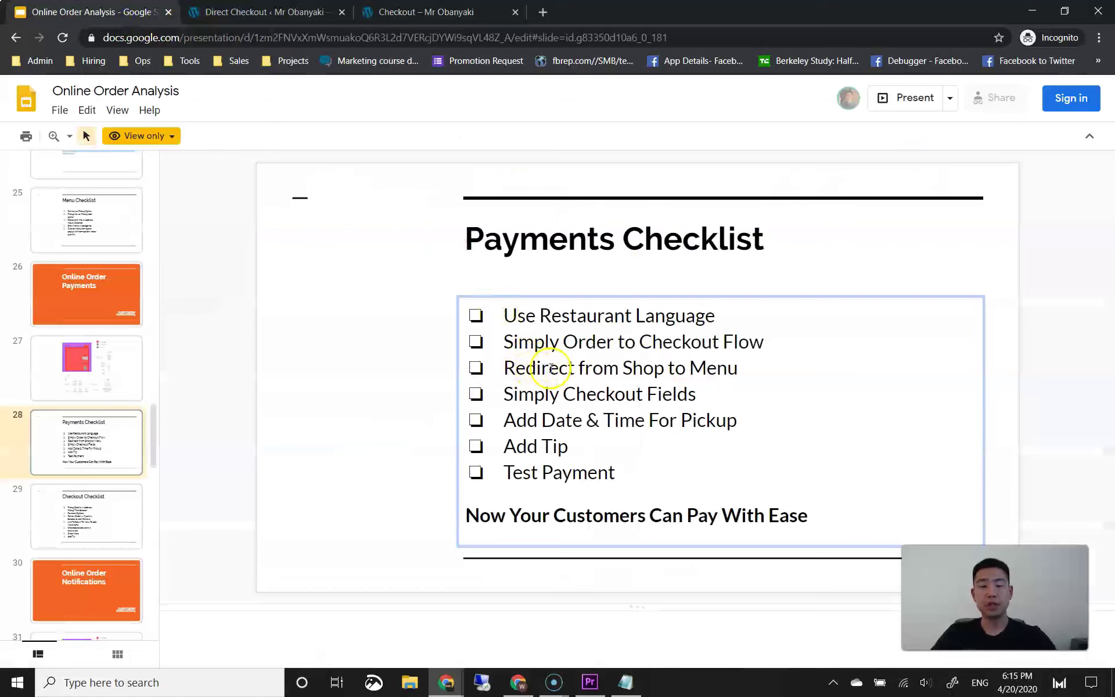
click(400, 13)
click(795, 135)
Step: Remove the Obanyaki Combo and Nutella Obanyaki Burger from the mini-cart, landing on Shop
mouse_move(957, 136)
click(934, 186)
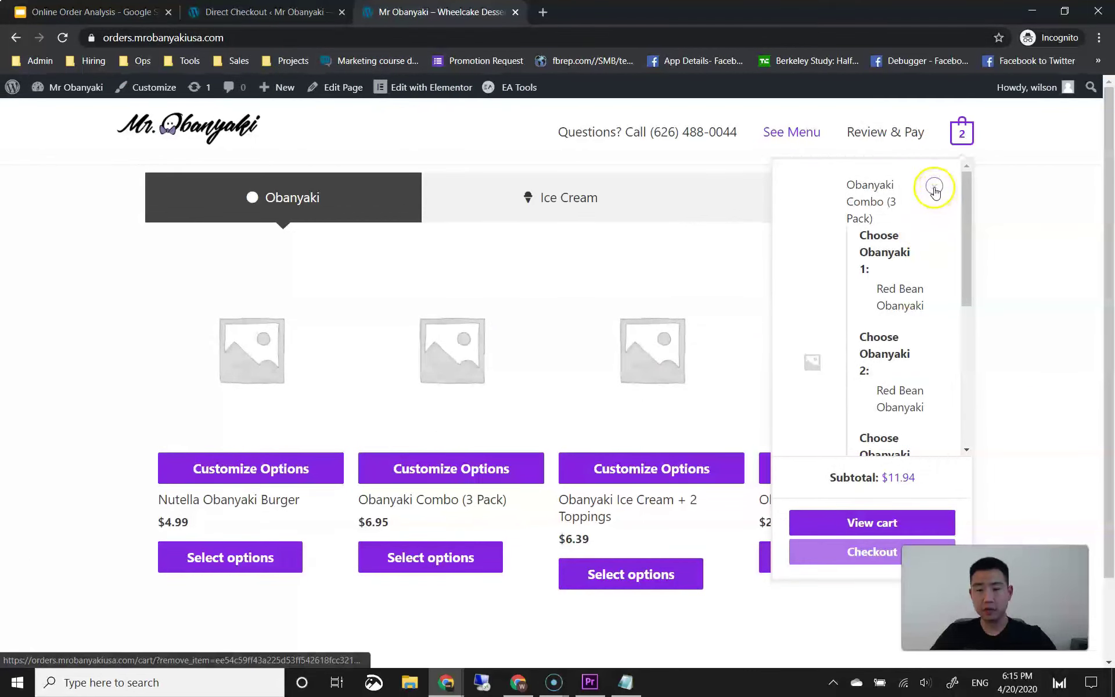
click(941, 188)
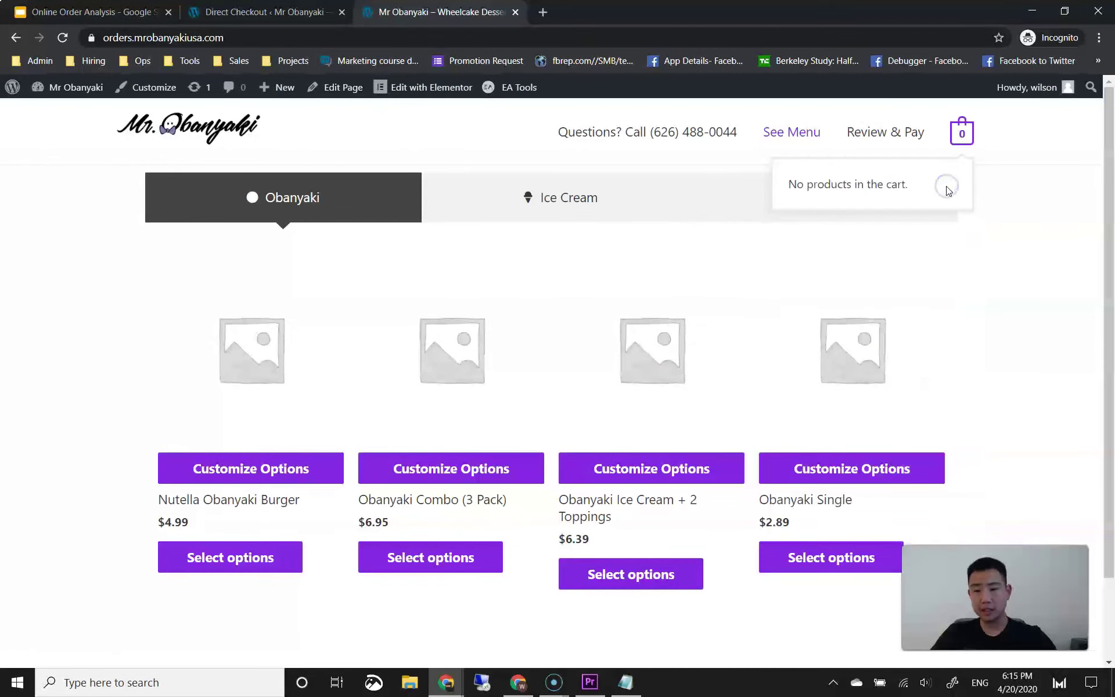
click(961, 132)
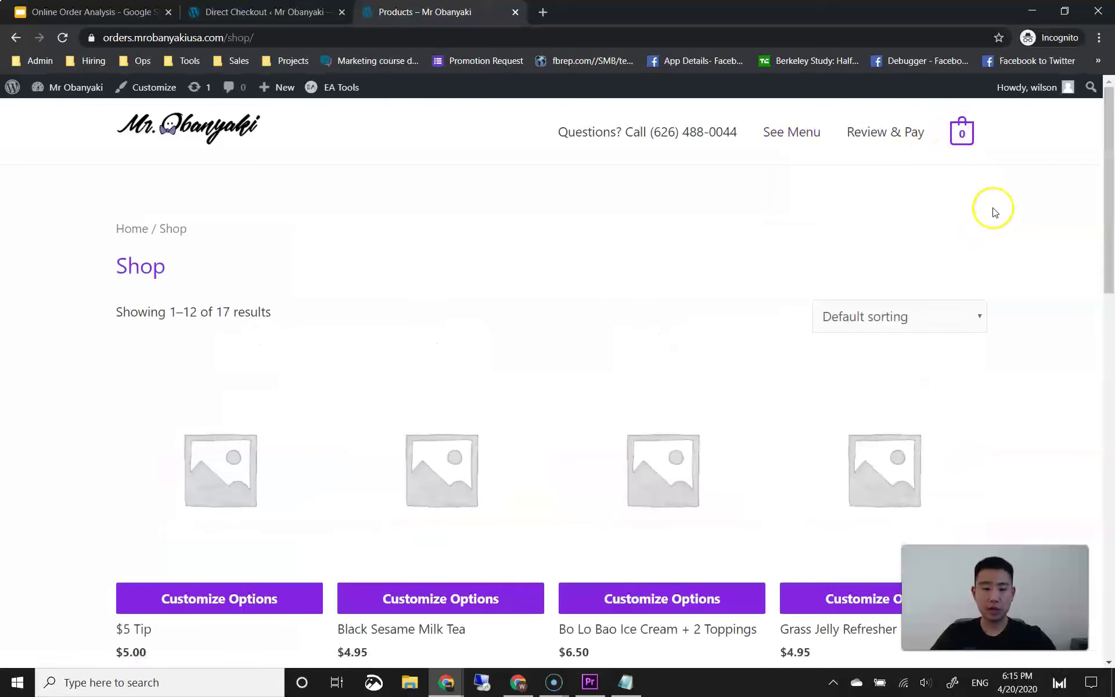
Step: Browse the Obanyaki menu ($2.89–$6.95), check the empty cart that redirects to Shop, and return to the menu
mouse_move(964, 131)
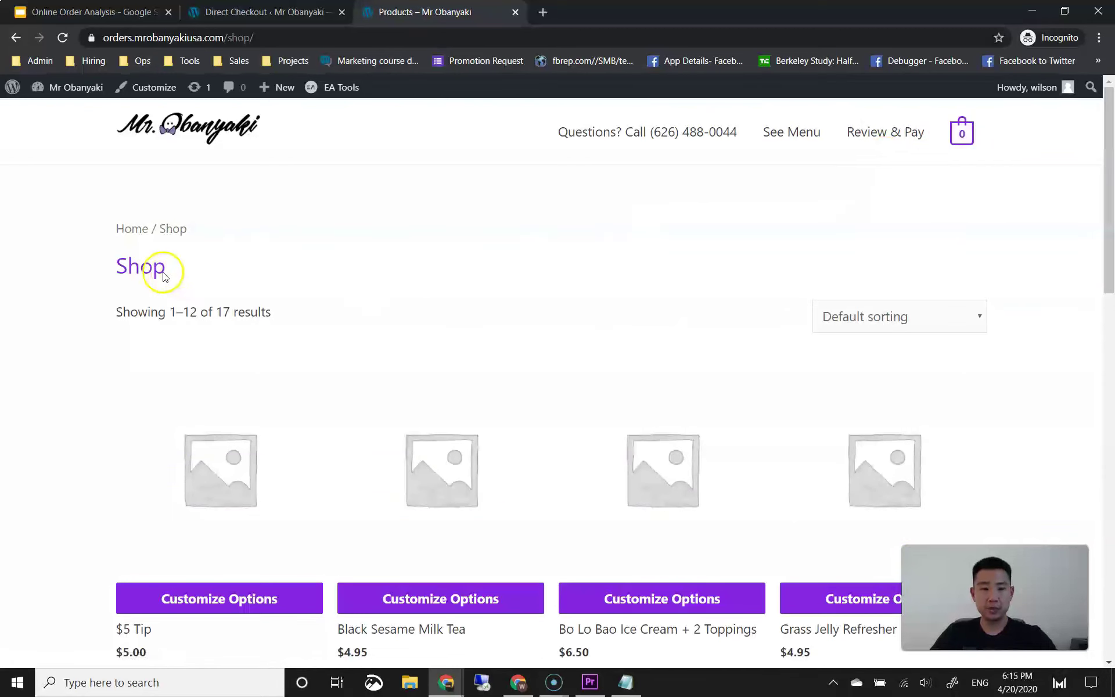
scroll(312, 357, down, 2)
scroll(313, 357, down, 12)
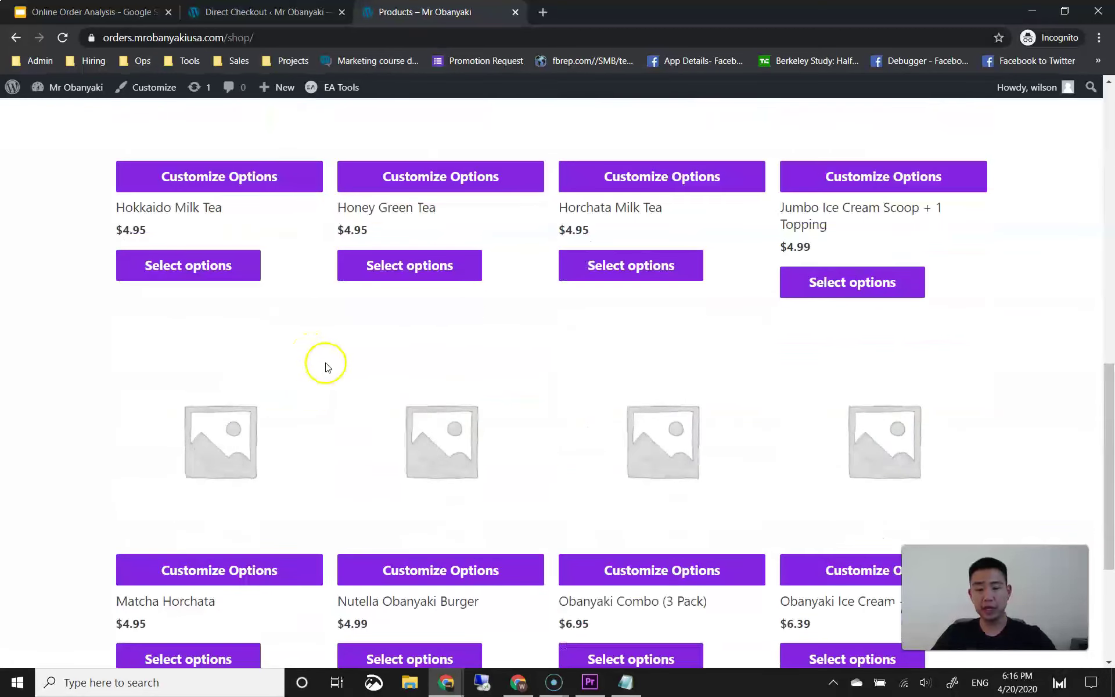
scroll(336, 371, up, 10)
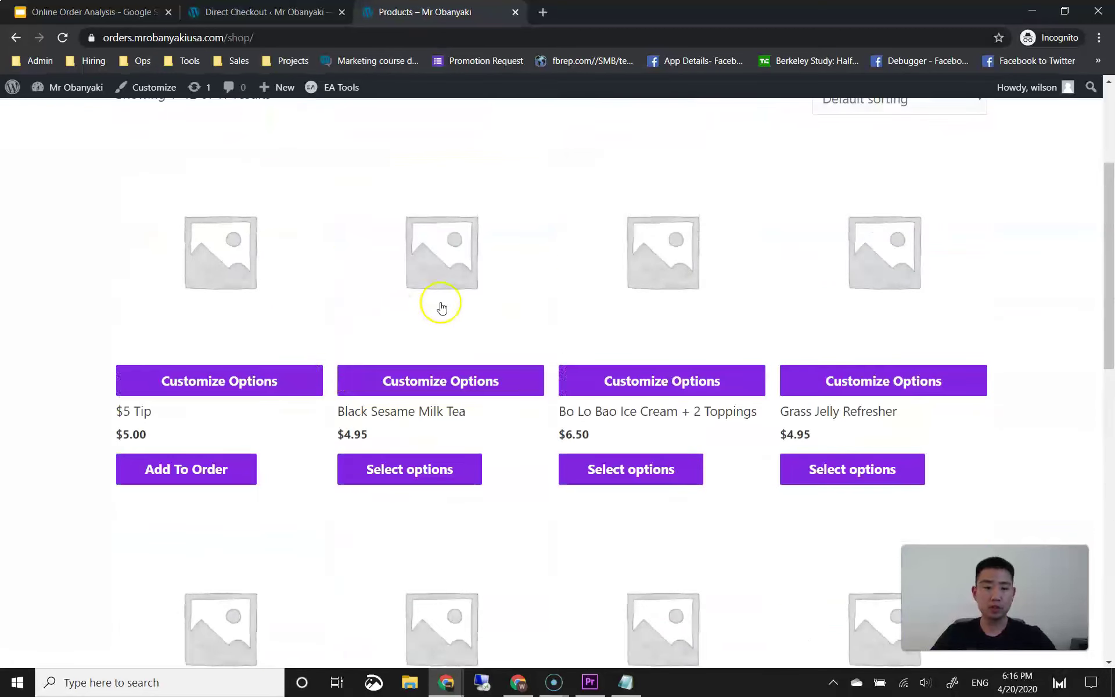
scroll(441, 304, down, 6)
scroll(636, 330, down, 6)
scroll(637, 331, up, 15)
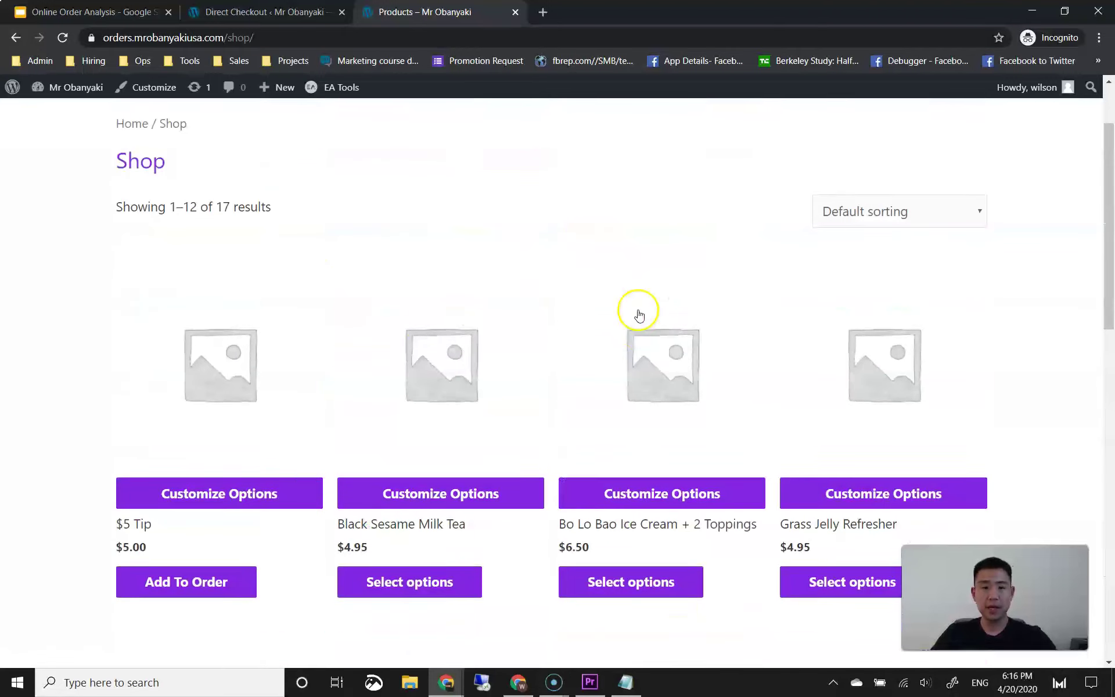
scroll(370, 329, up, 2)
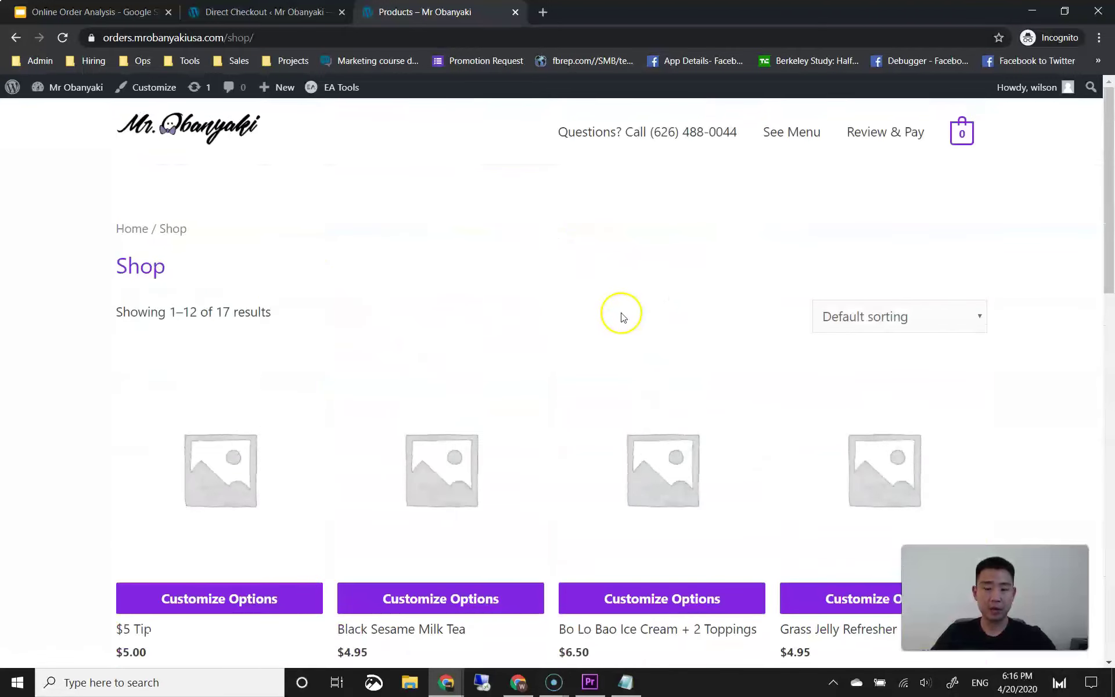
click(813, 140)
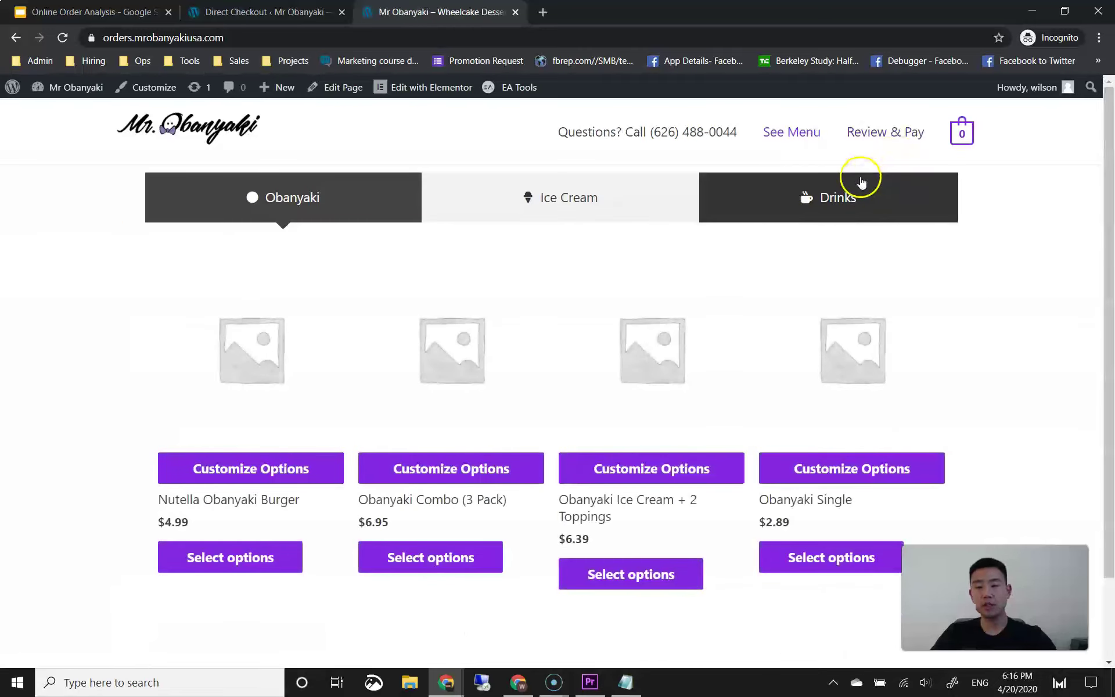
click(957, 144)
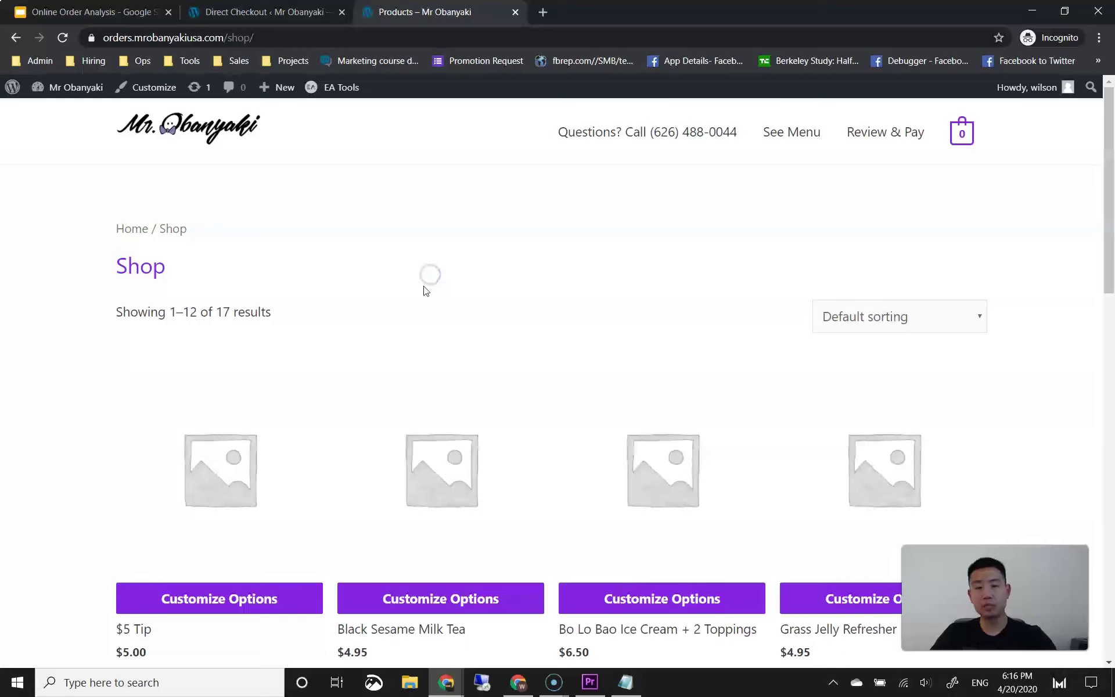
click(773, 139)
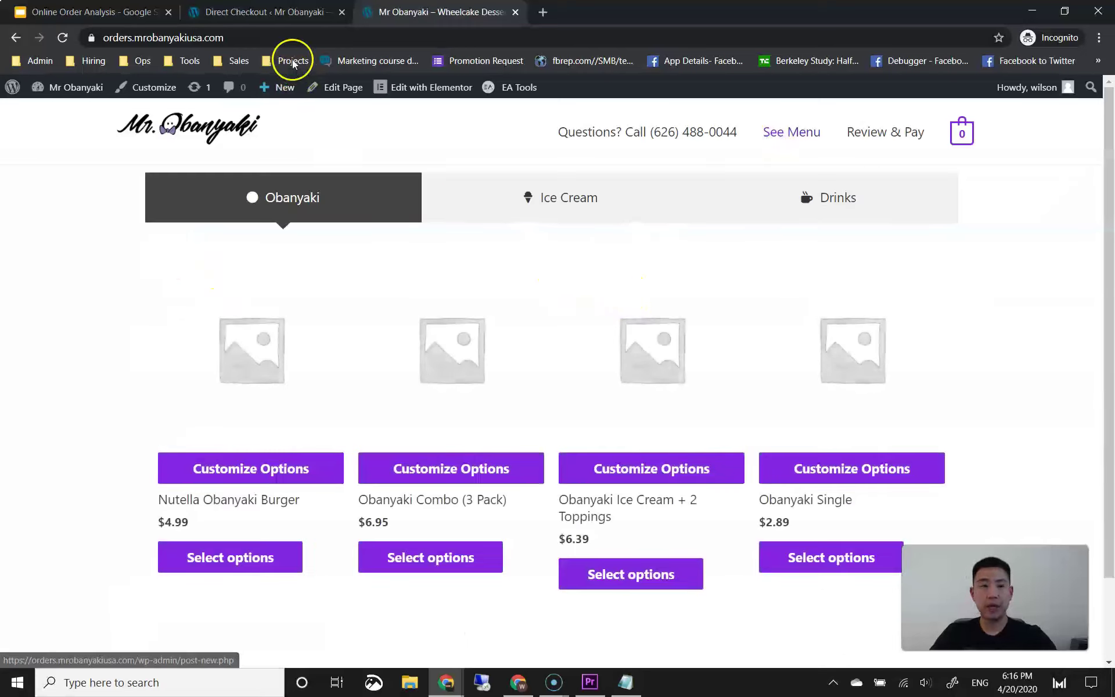
Step: Find the Redirection plugin by searching 'red' under Plugins > Add New, then install and activate it
click(288, 22)
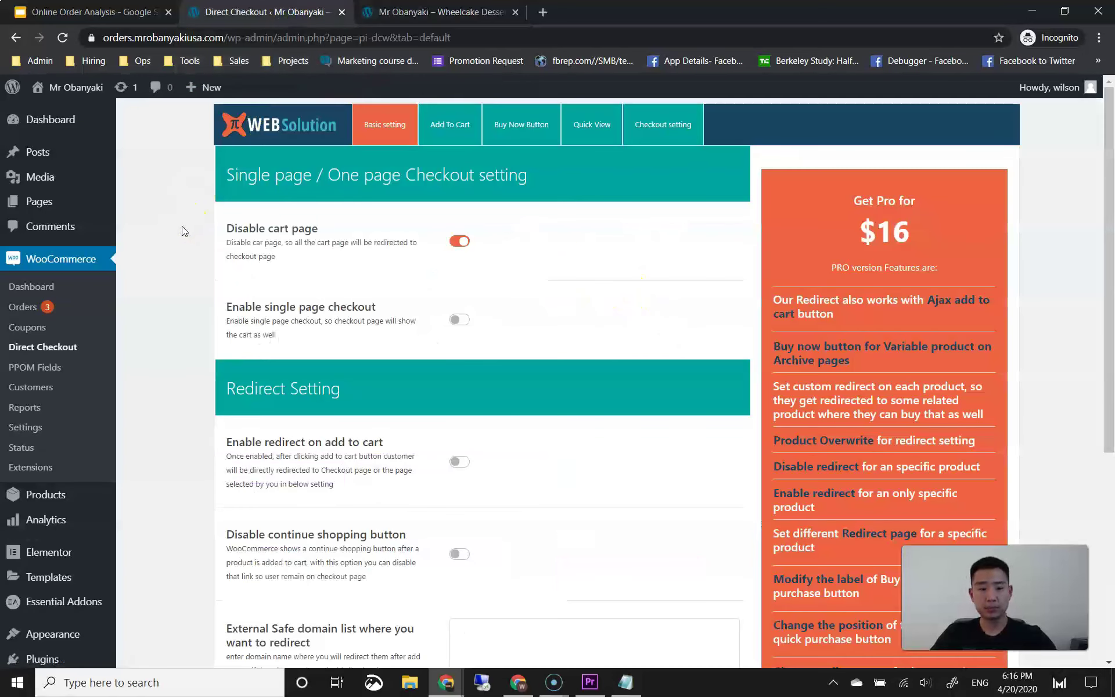
scroll(174, 268, down, 3)
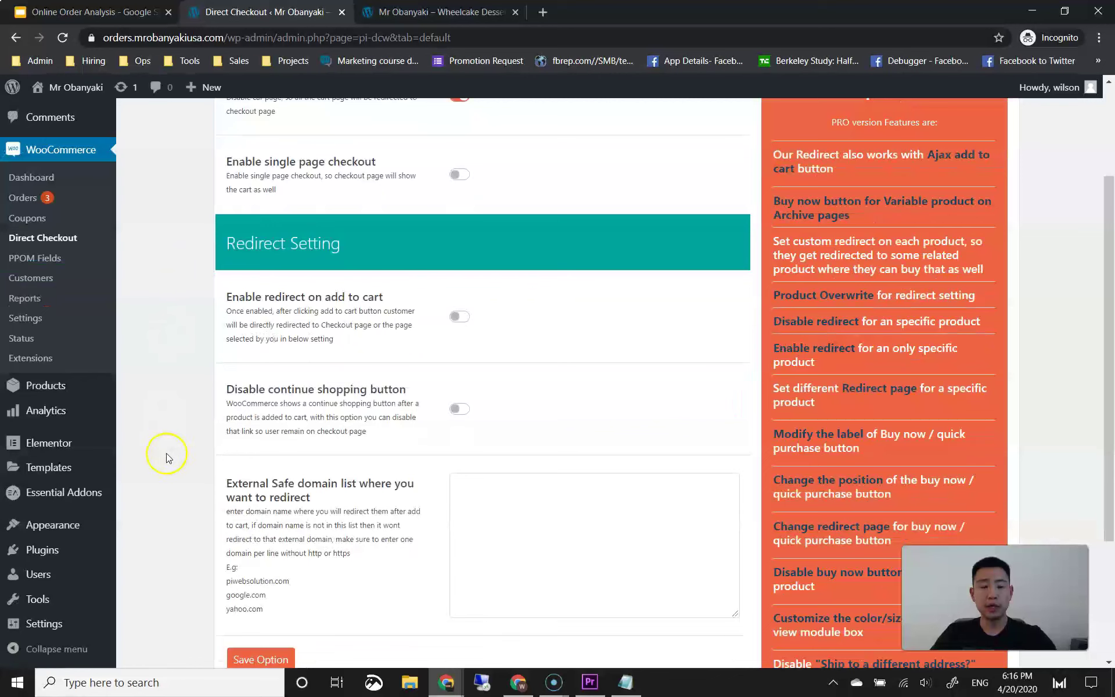
mouse_move(51, 553)
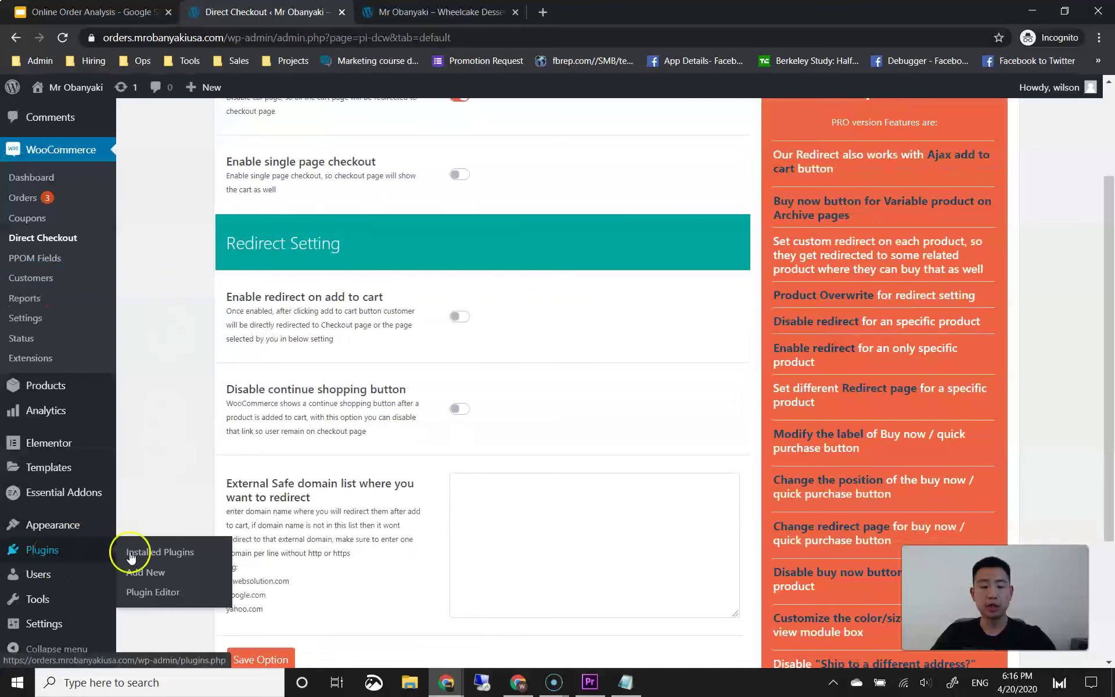
click(149, 573)
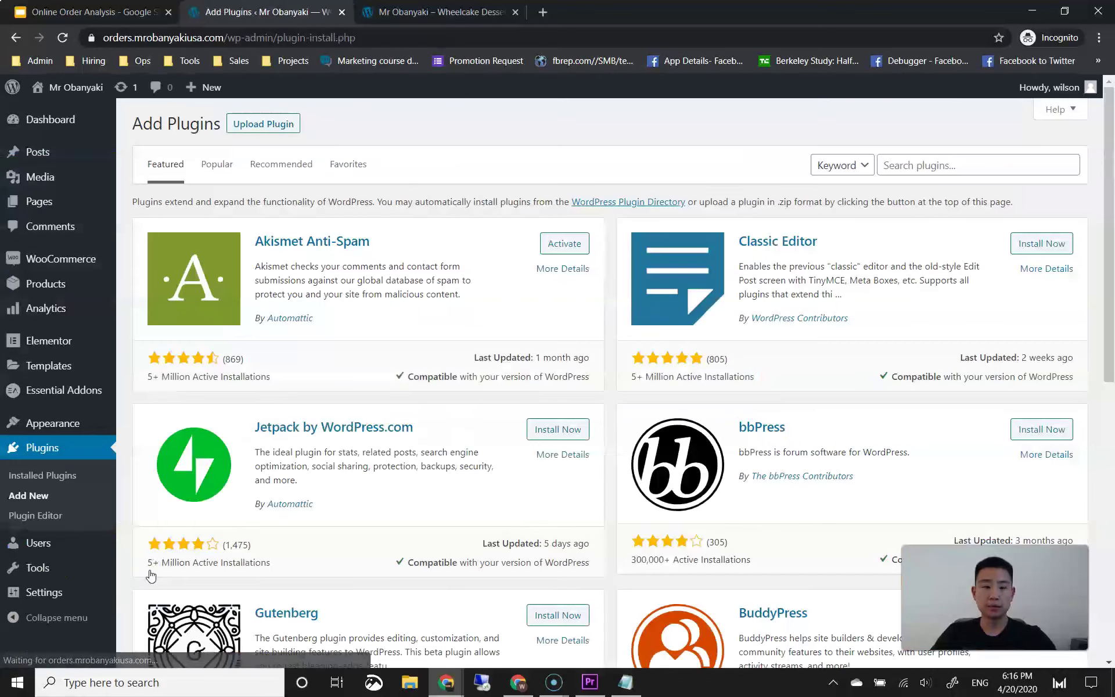
click(939, 168)
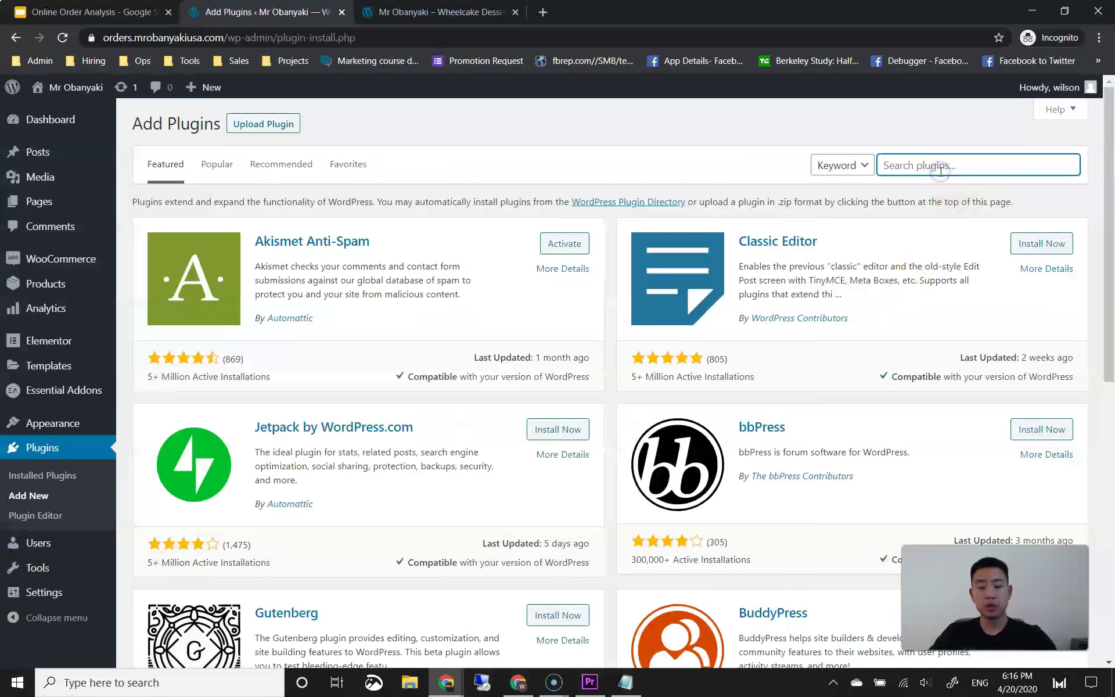
text(redirection)
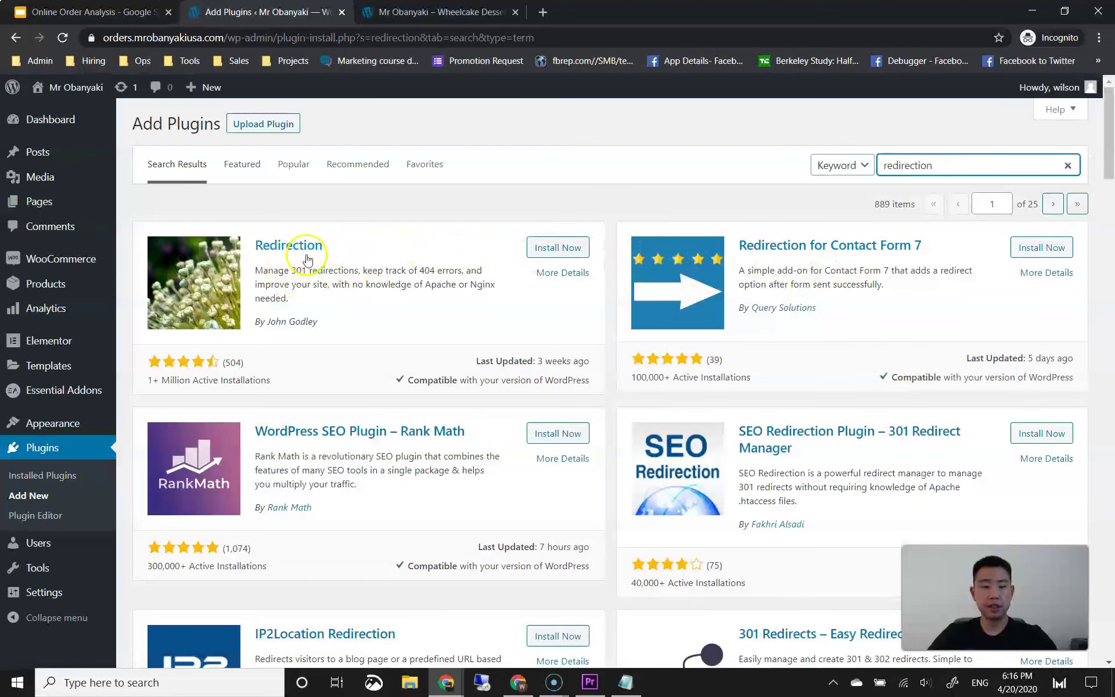
click(569, 250)
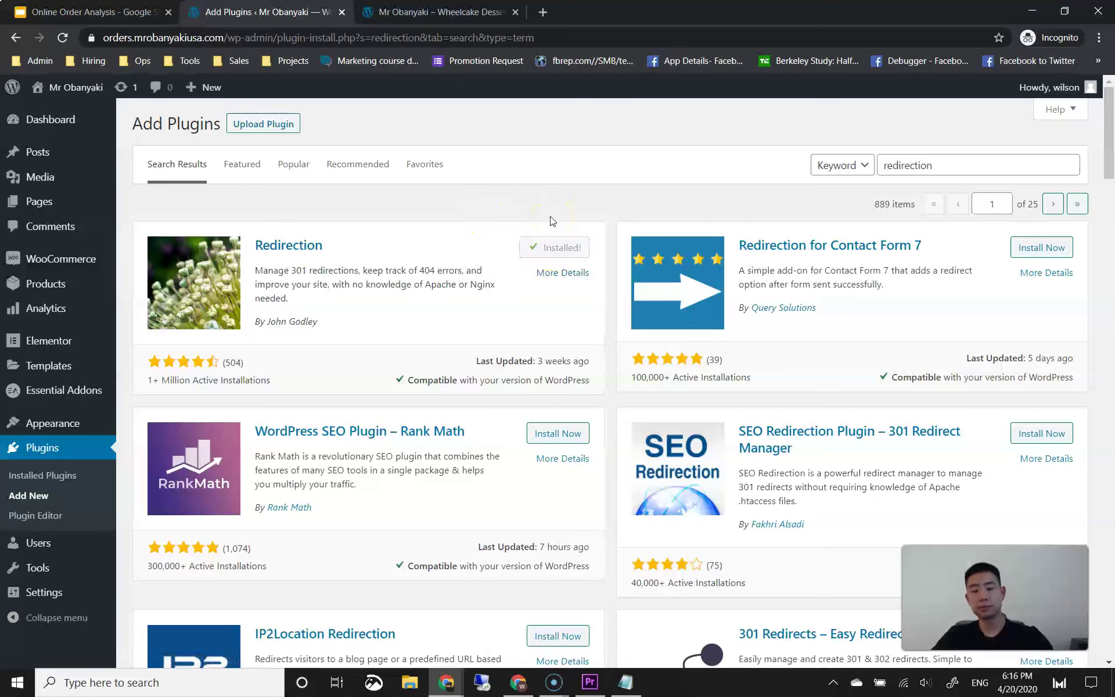
click(553, 246)
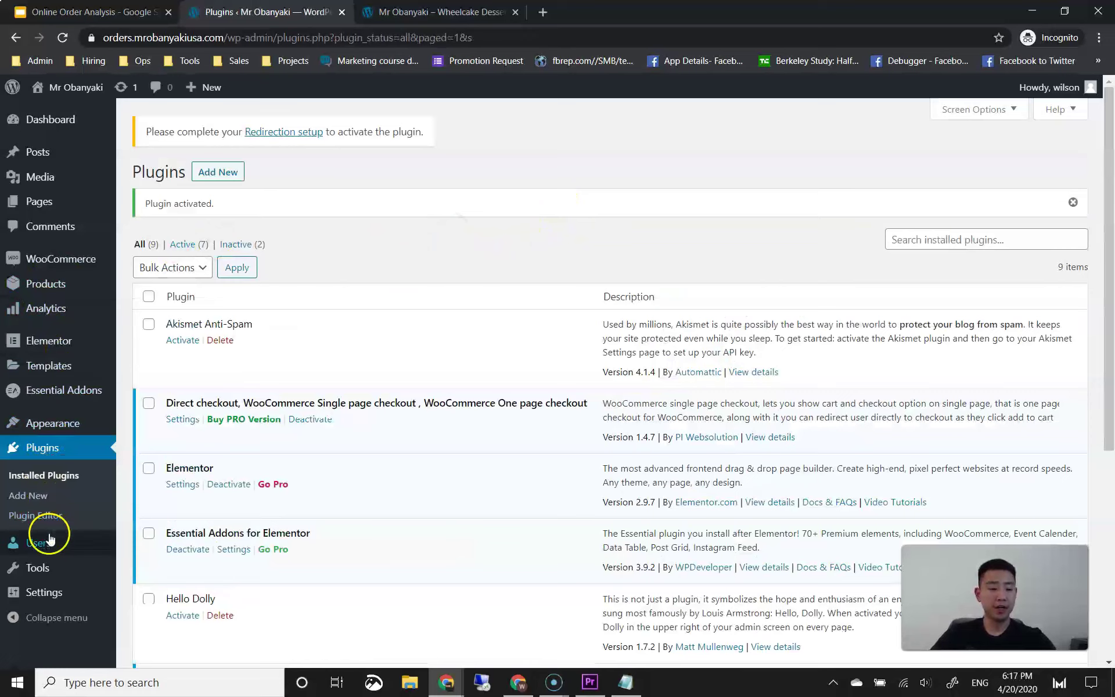
Step: Run Redirection's setup wizard from Tools > Redirection through Start, Continue and Finish Setup
mouse_move(50, 555)
scroll(50, 558, down, 2)
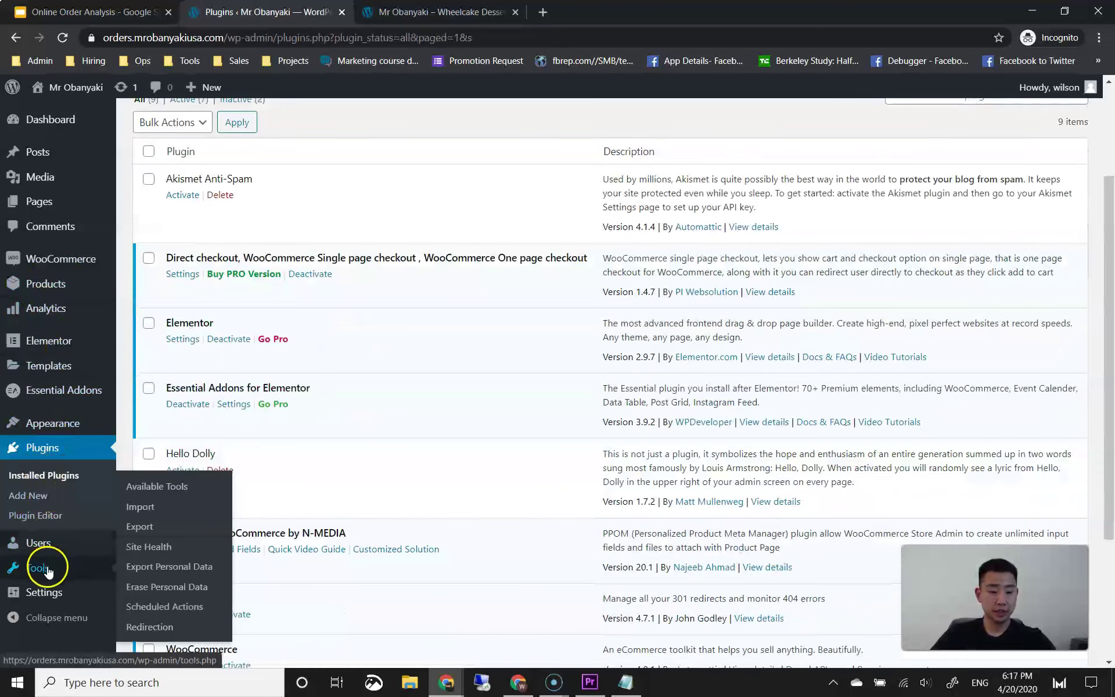
click(152, 628)
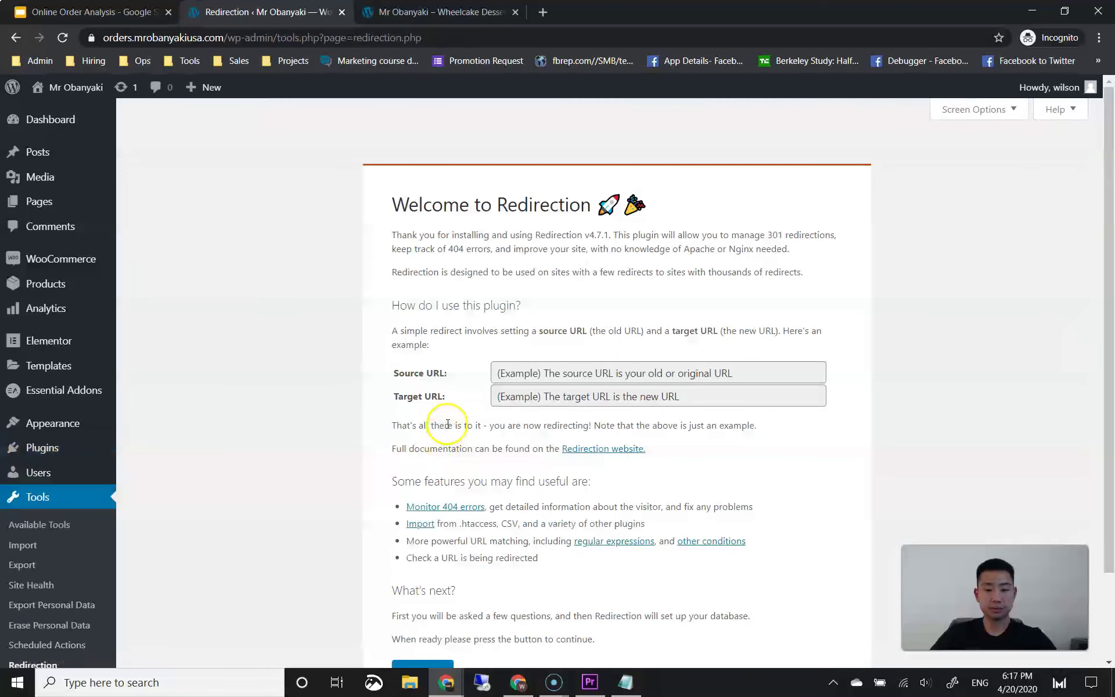
scroll(442, 424, down, 2)
scroll(510, 203, up, 2)
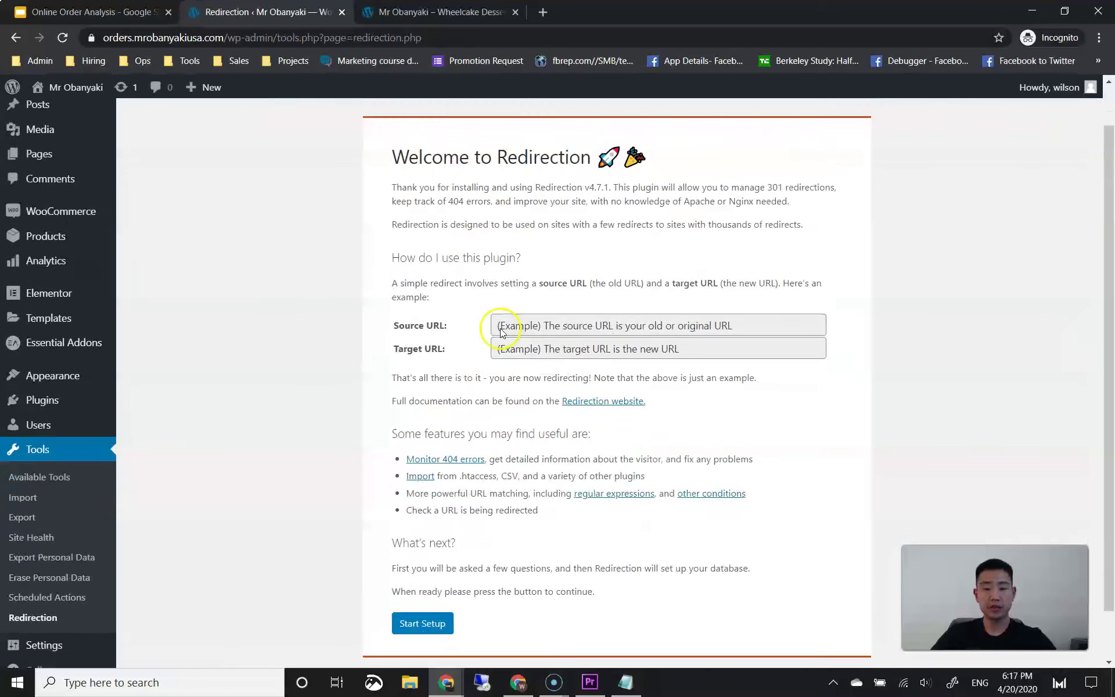
scroll(482, 308, down, 2)
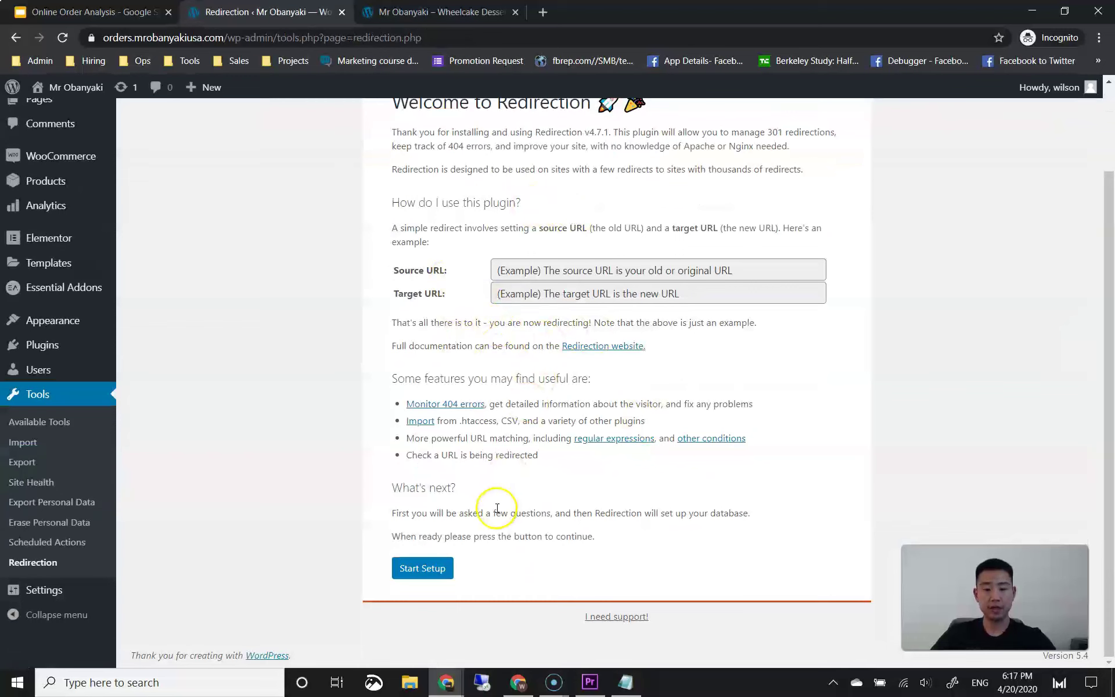
click(438, 569)
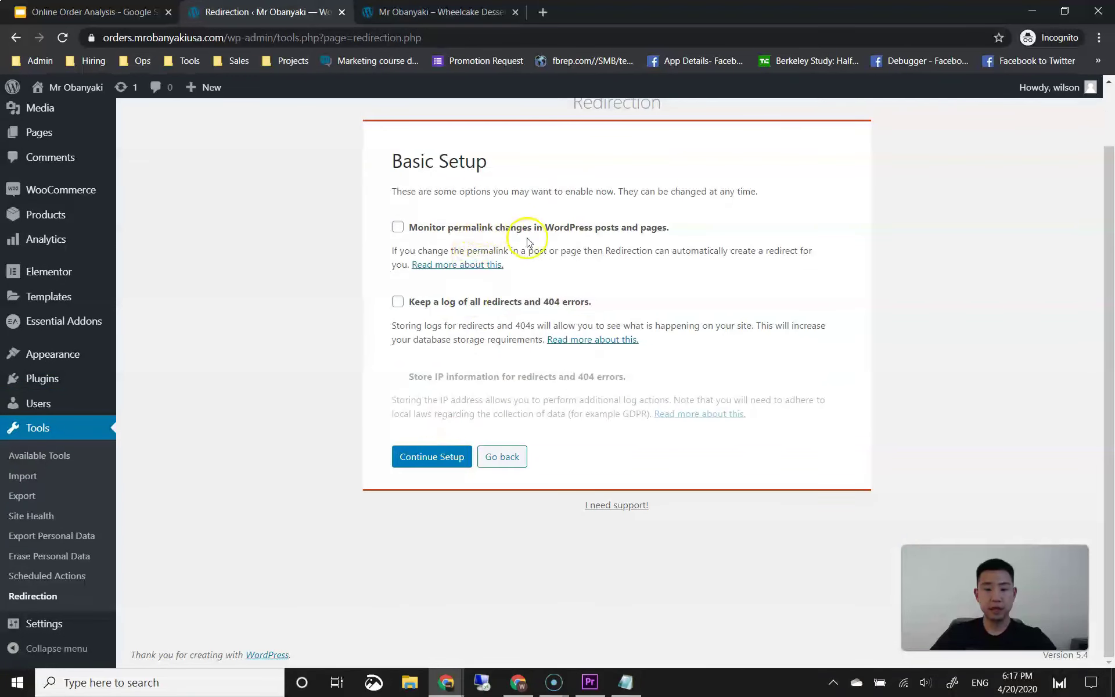
click(438, 455)
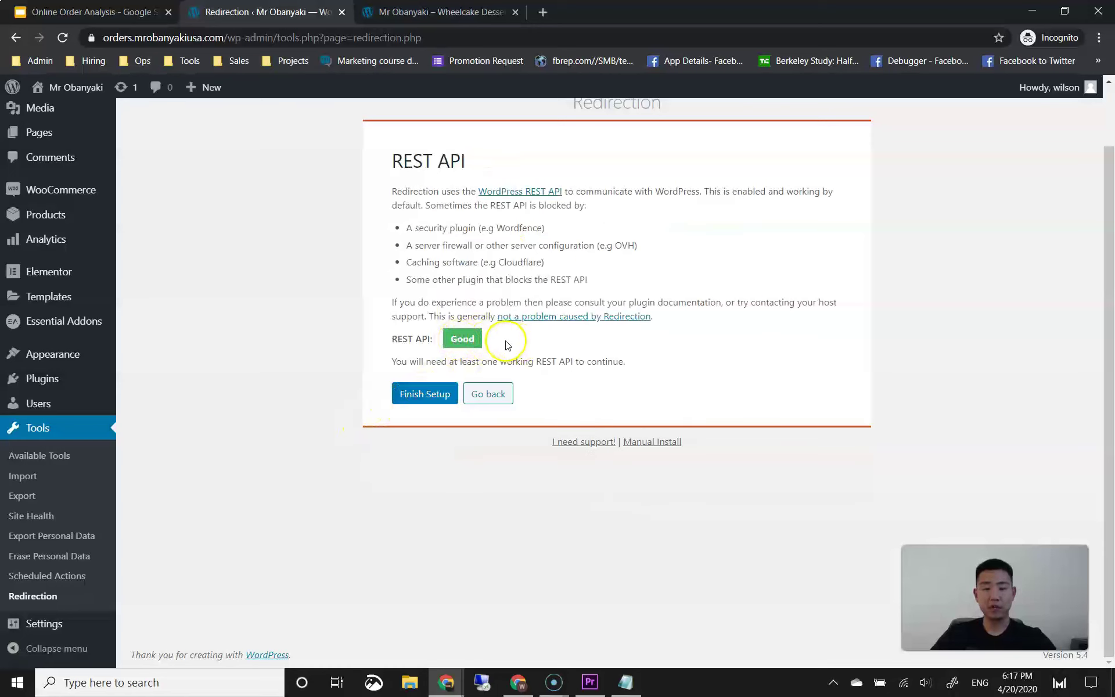
click(425, 394)
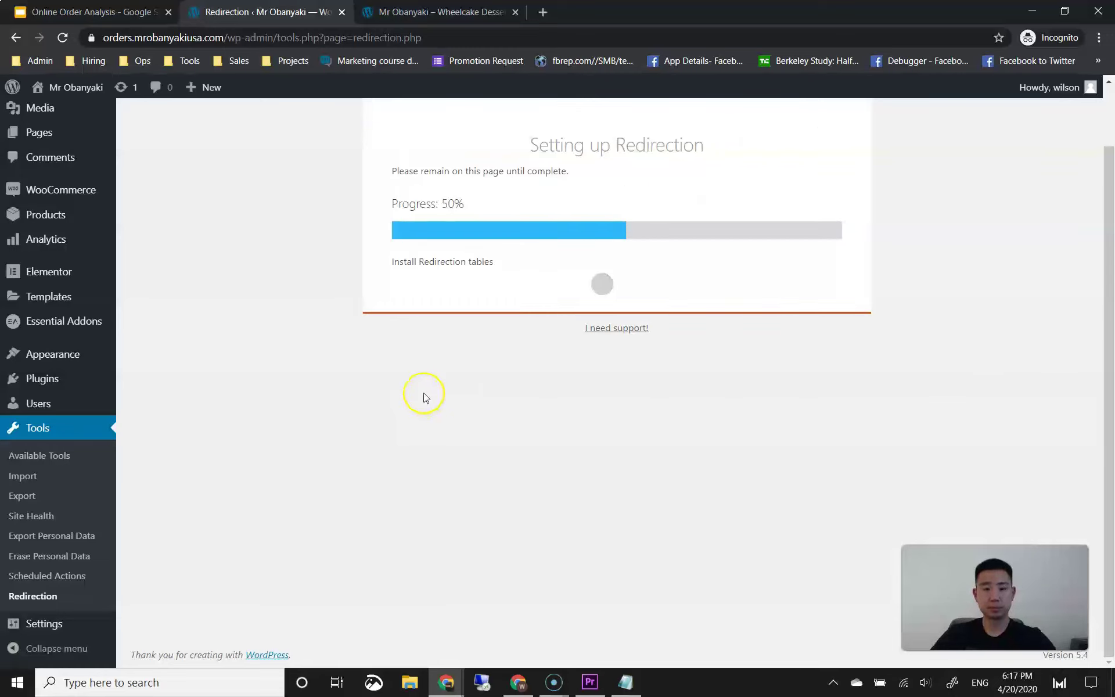
click(425, 265)
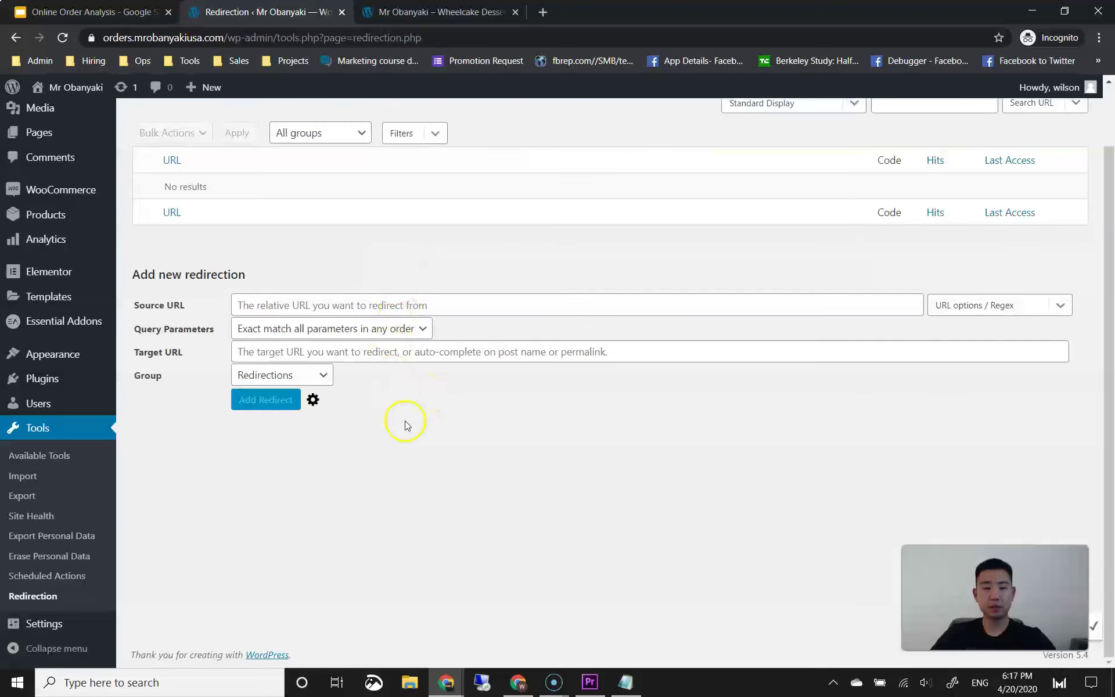
Step: Create a new redirection rule with source URL /shop/ and target URL /menu/
scroll(405, 421, up, 1)
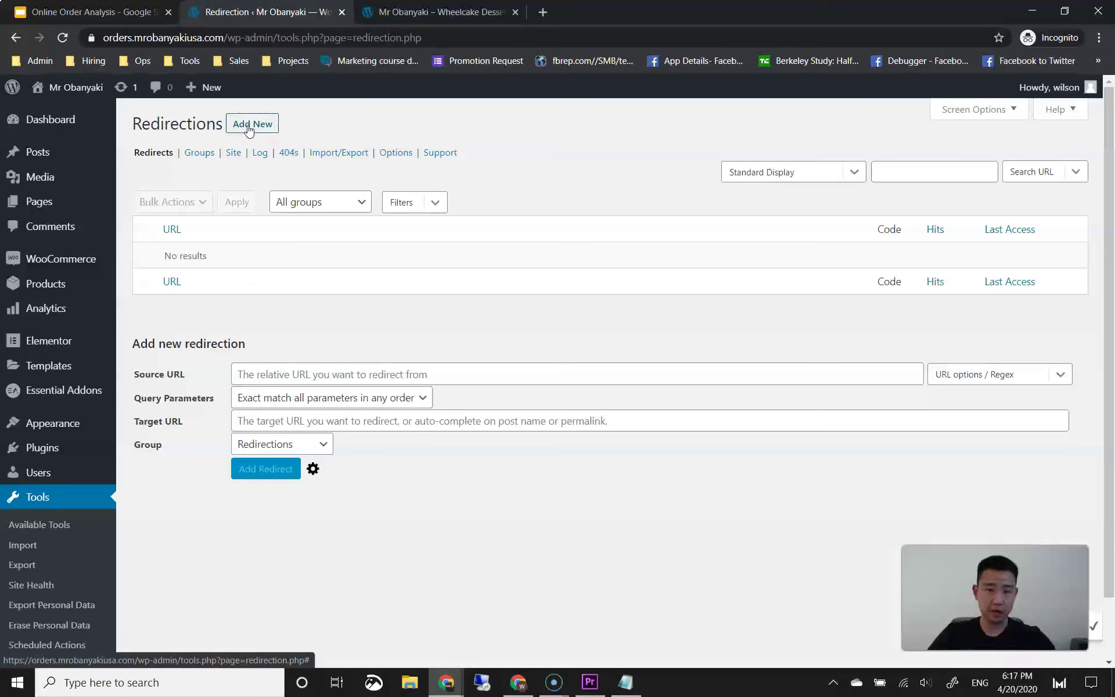
click(340, 129)
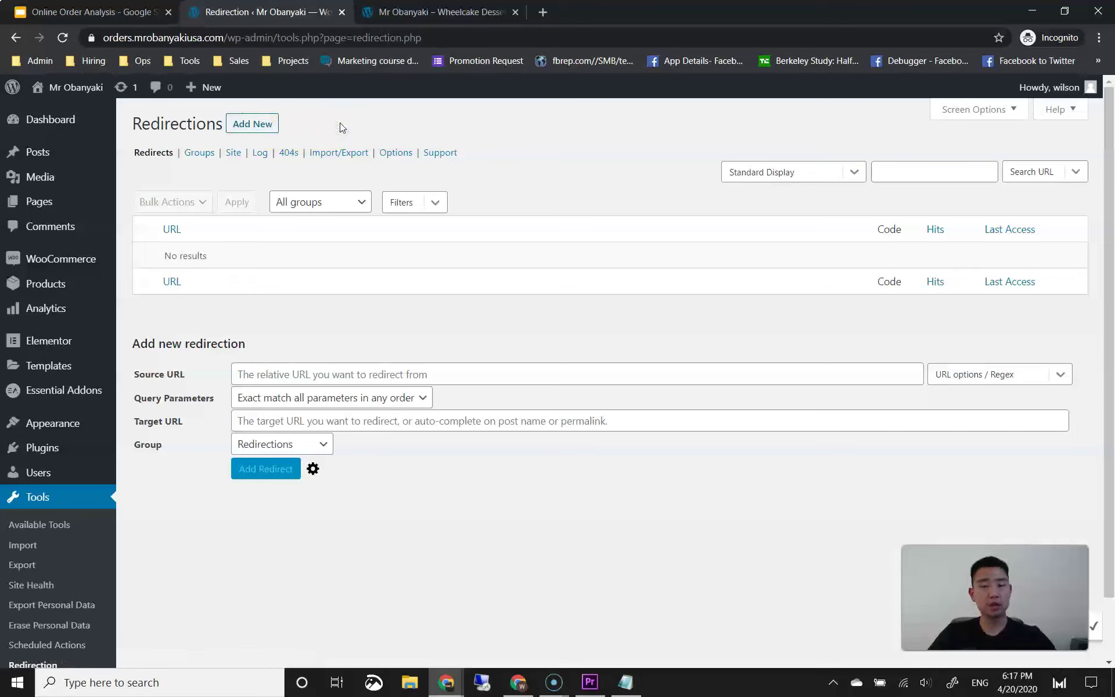
click(247, 130)
click(260, 191)
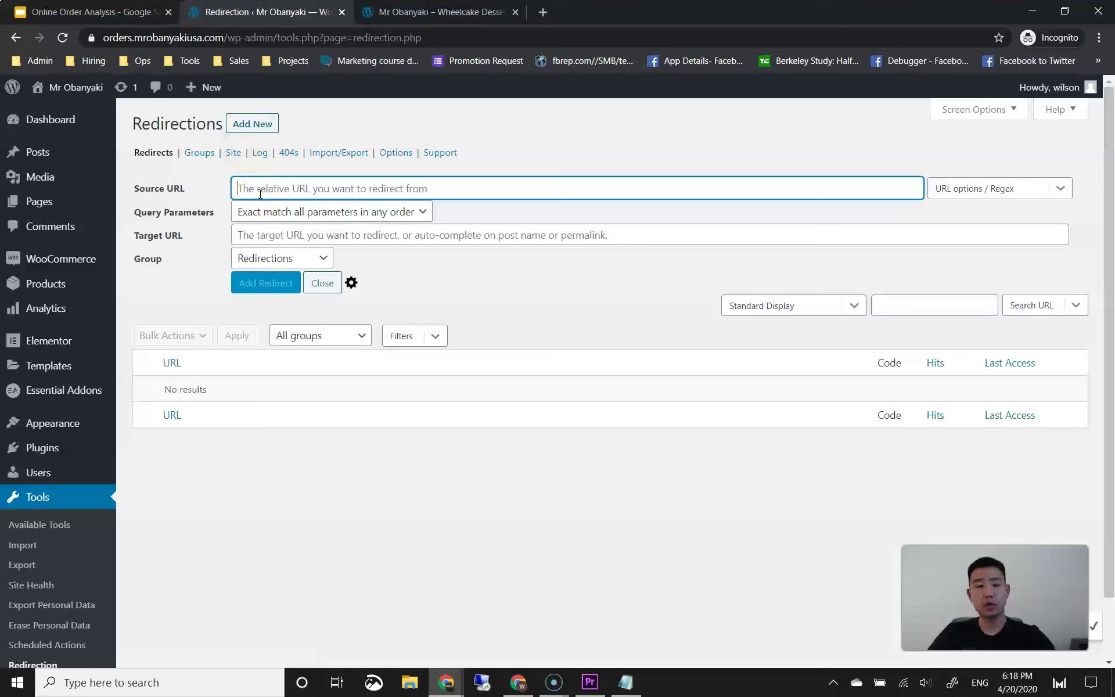
text(/shop/)
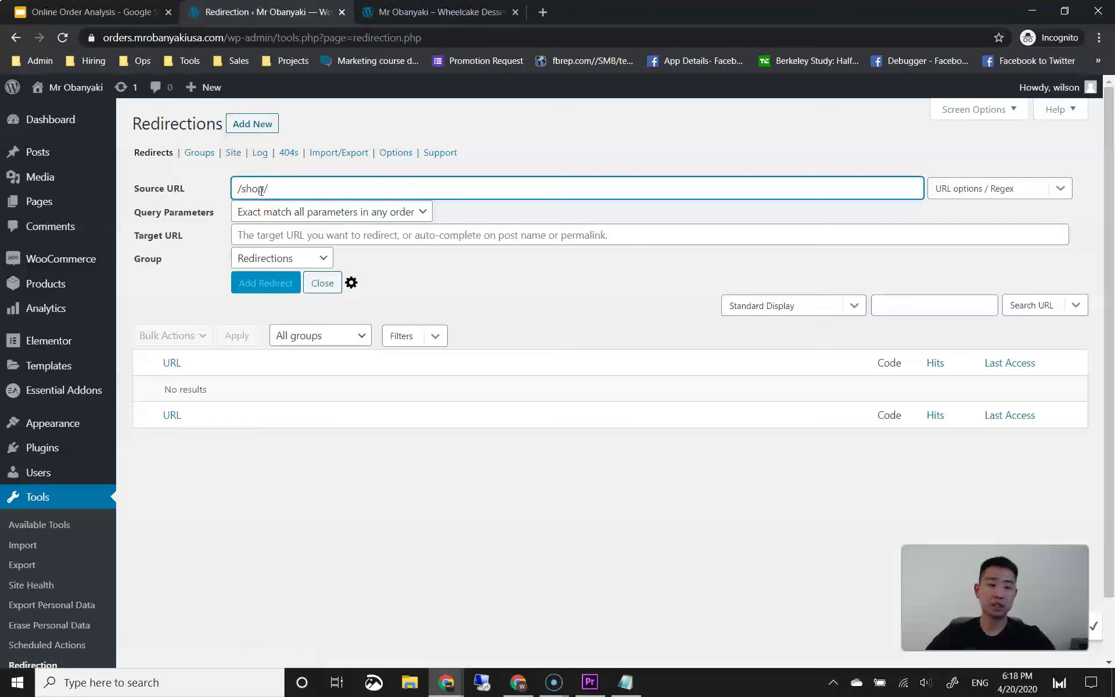
click(618, 163)
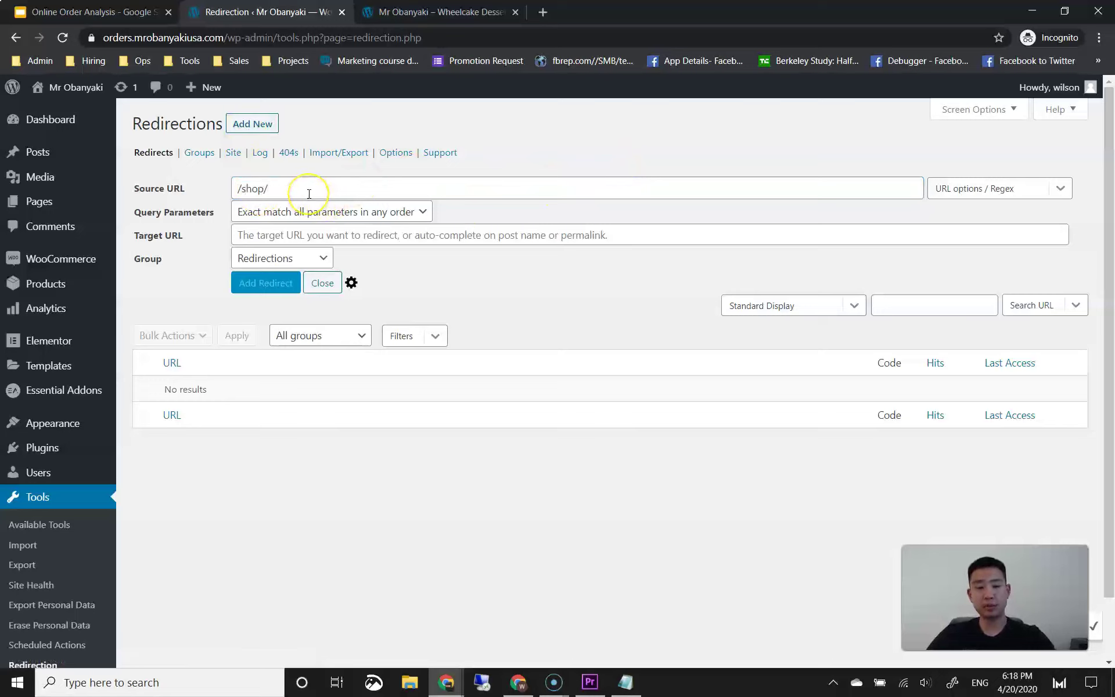
click(256, 234)
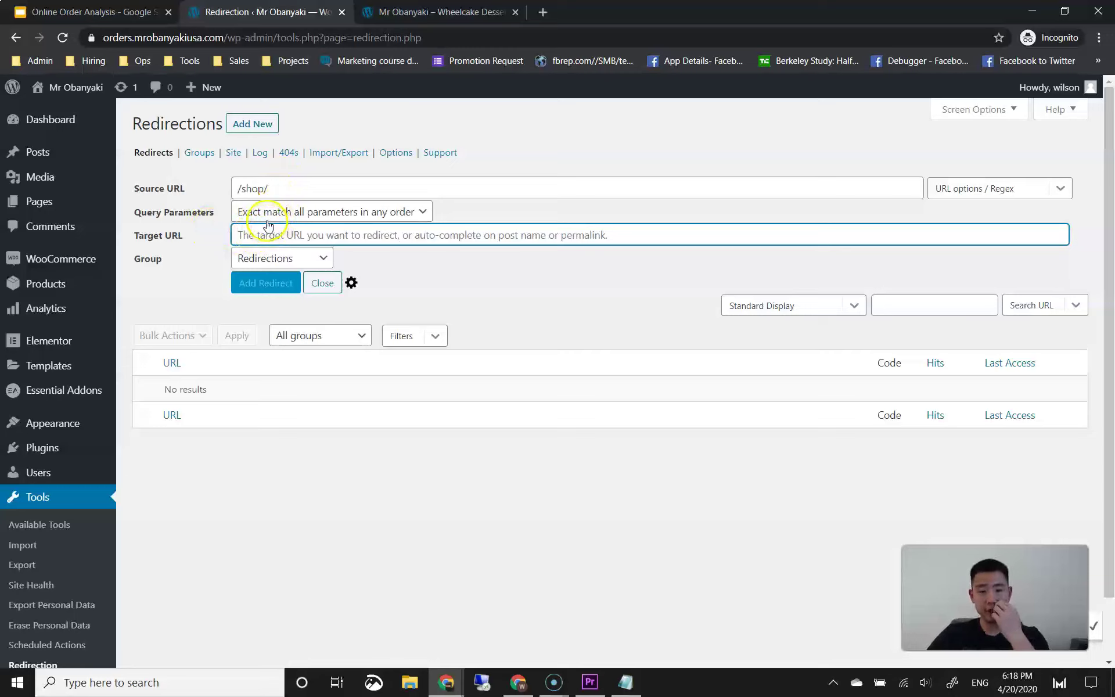
text(/menu/)
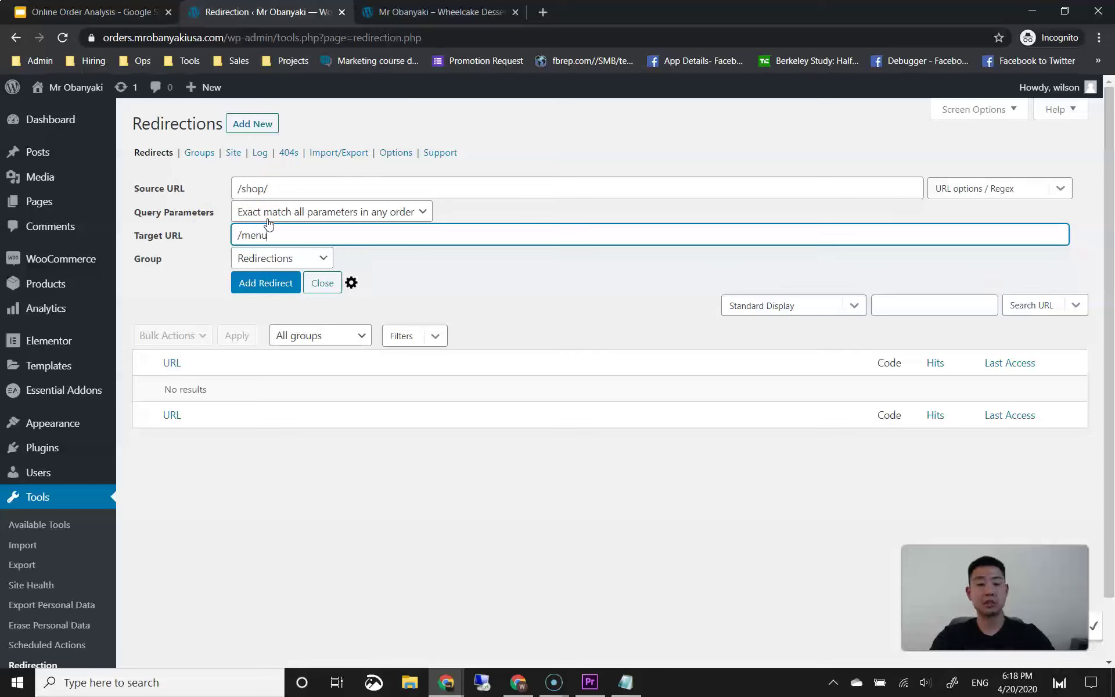
click(289, 292)
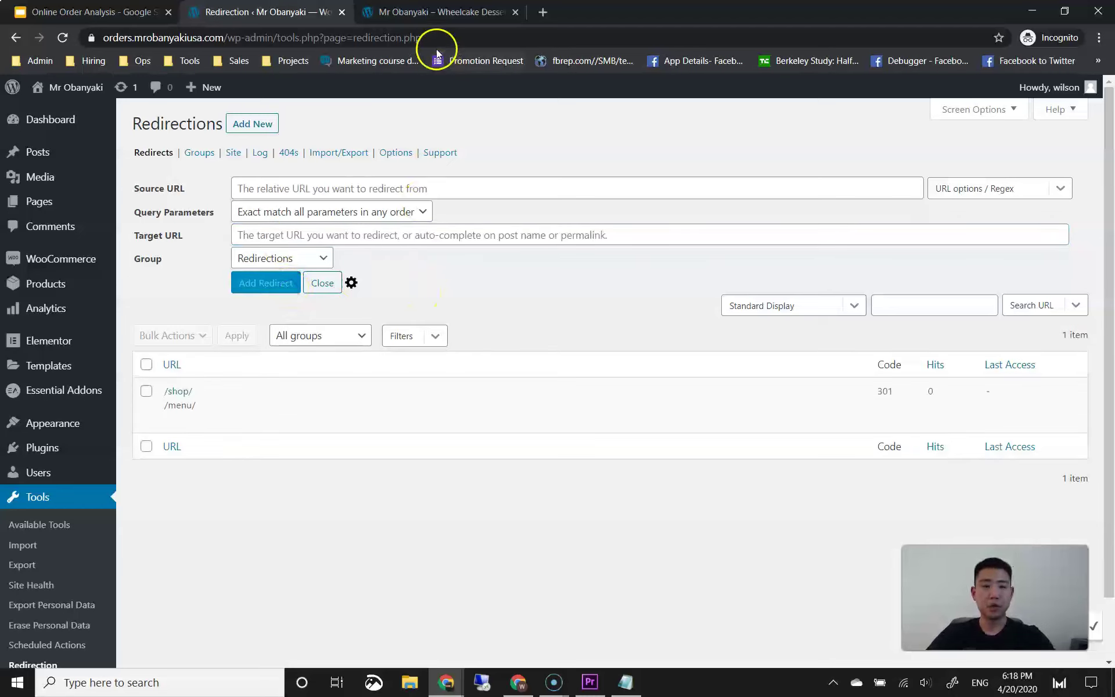
Step: Reload the storefront to test the /shop/ redirect, checking back on the Redirections admin page
click(436, 15)
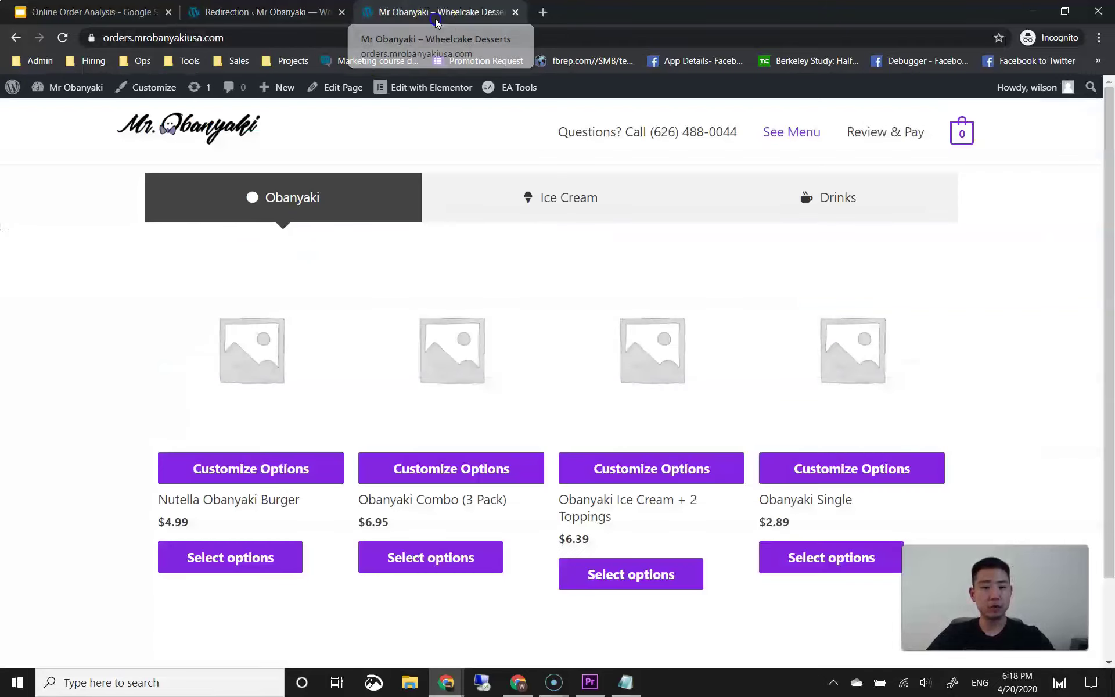
click(62, 38)
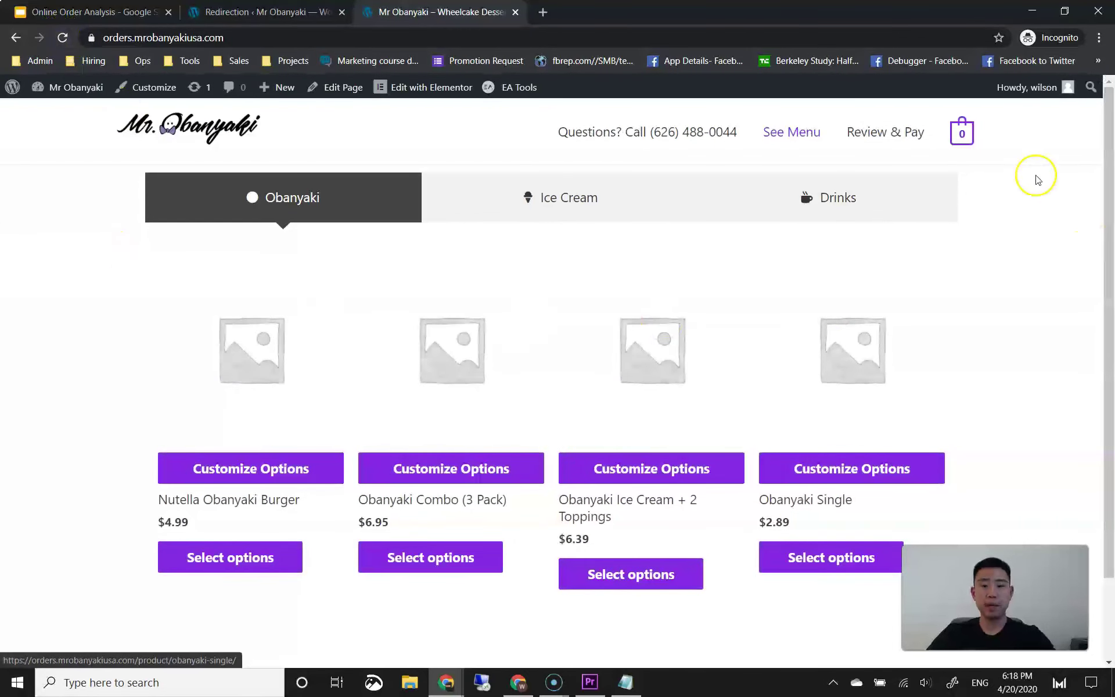
mouse_move(961, 136)
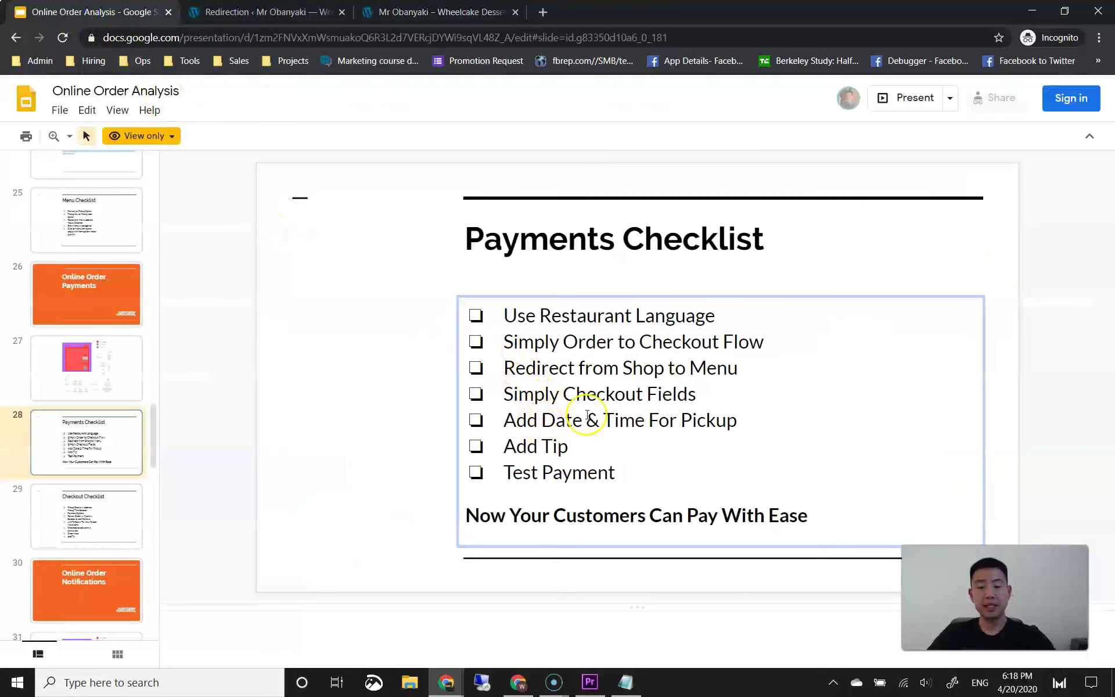
click(293, 11)
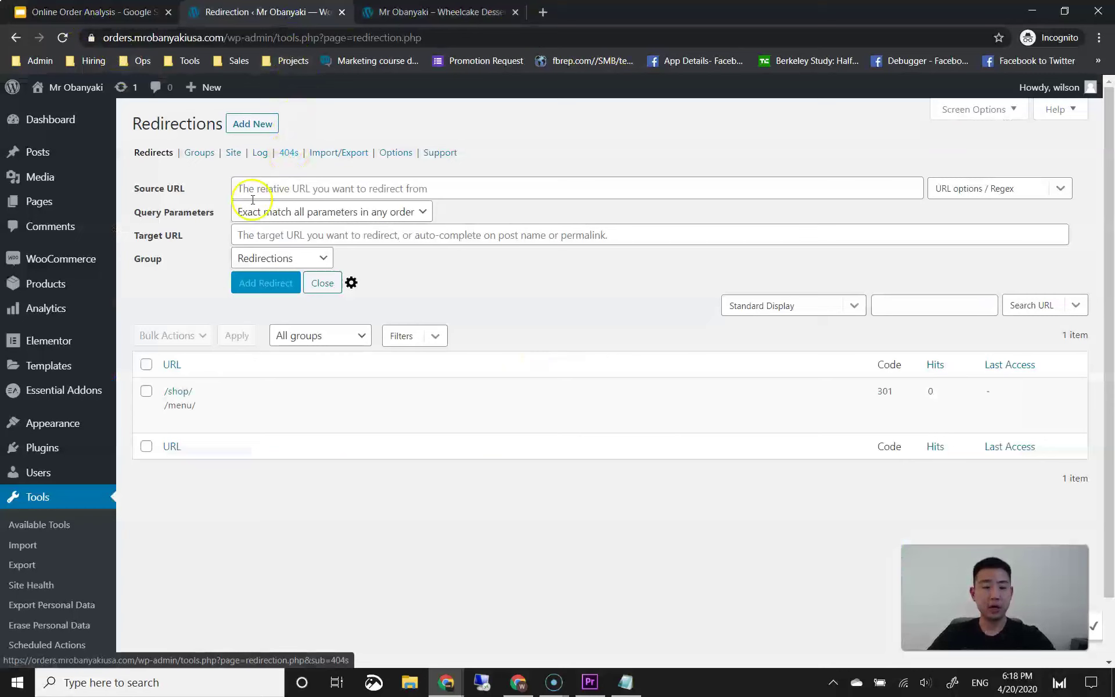
click(392, 14)
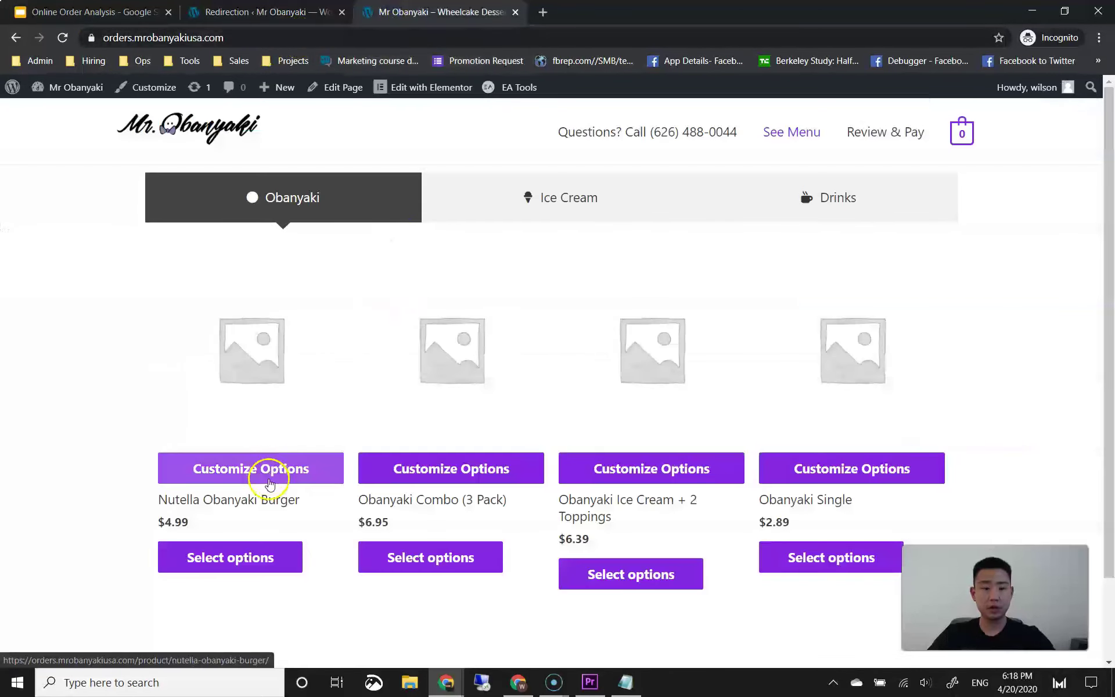
Step: Add one Nutella Obanyaki Burger with Cookie Monster Ice Cream to the order
click(607, 461)
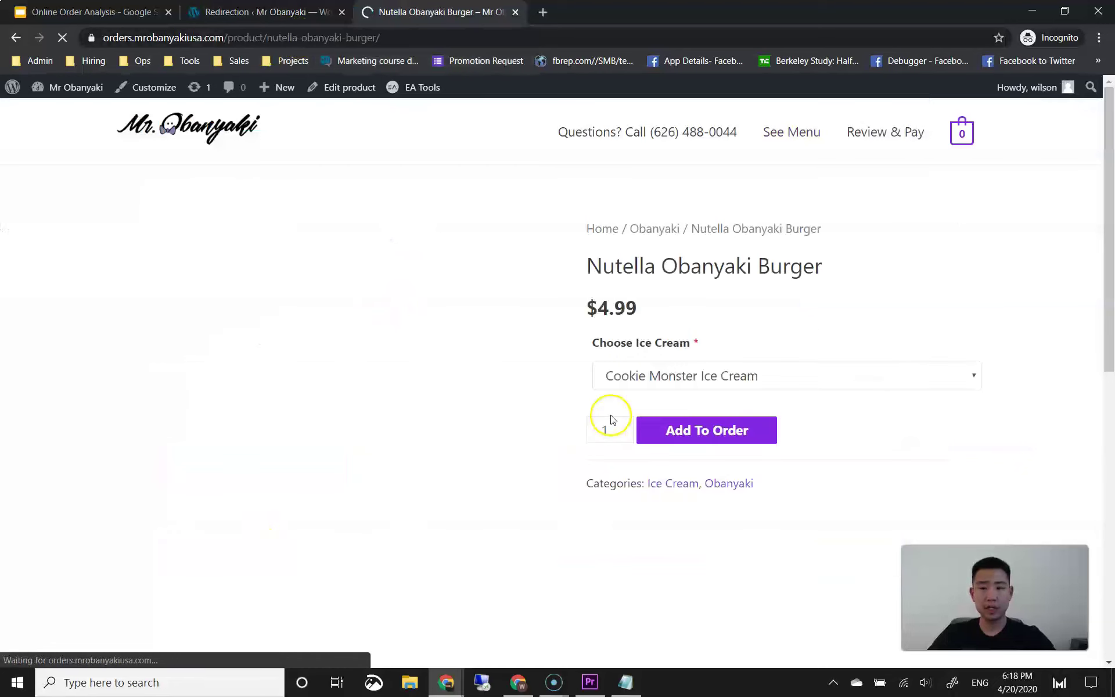
scroll(610, 406, down, 2)
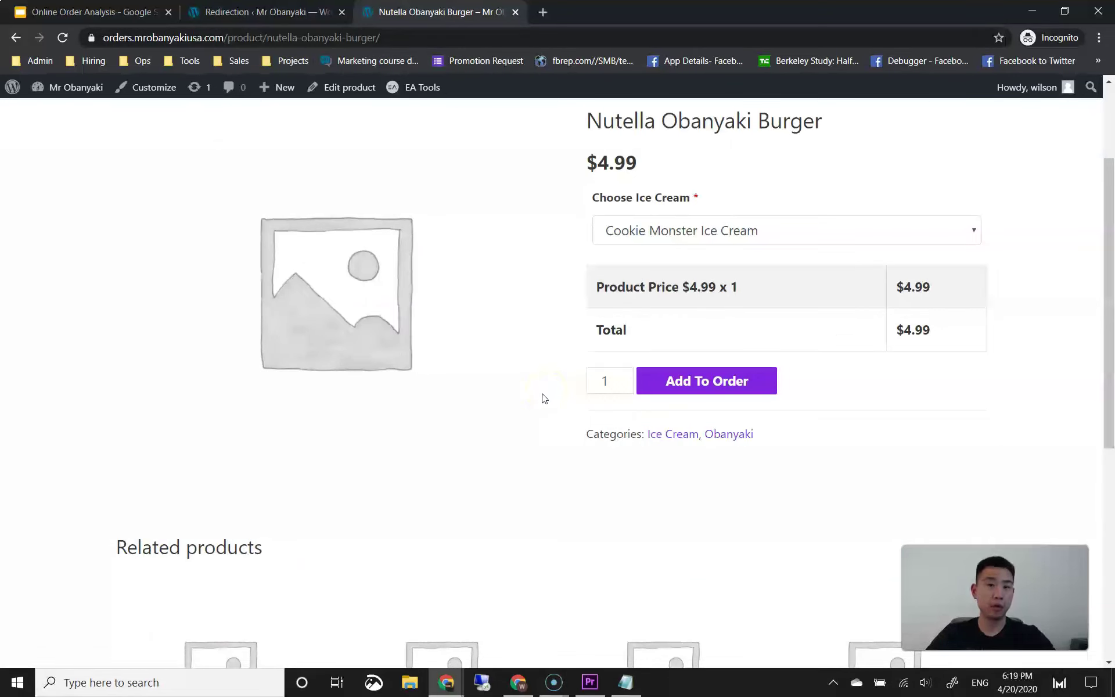
click(649, 232)
click(652, 232)
click(679, 378)
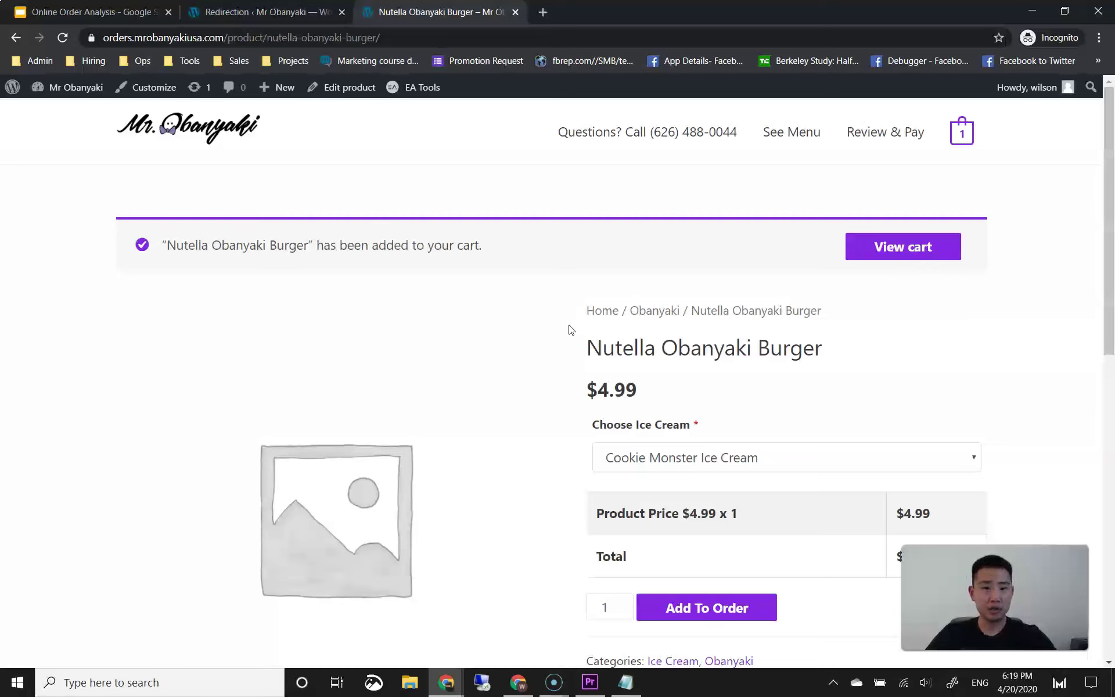
Step: Preview the $4.99 cart and proceed to the Checkout page
scroll(721, 378, down, 3)
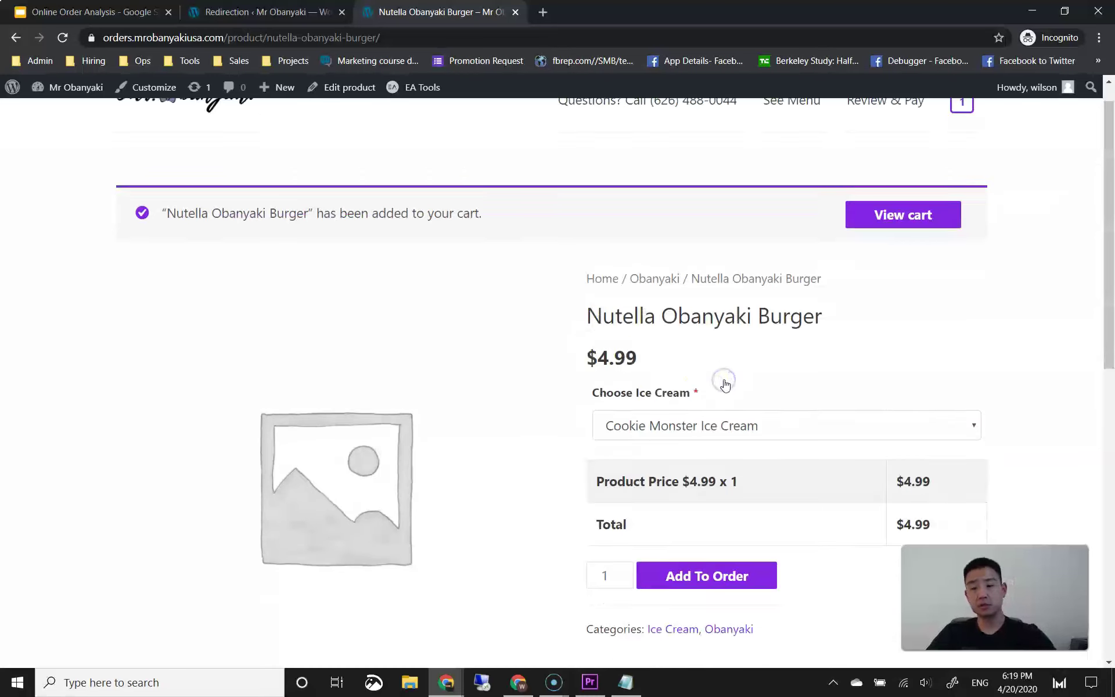
click(753, 387)
mouse_move(959, 135)
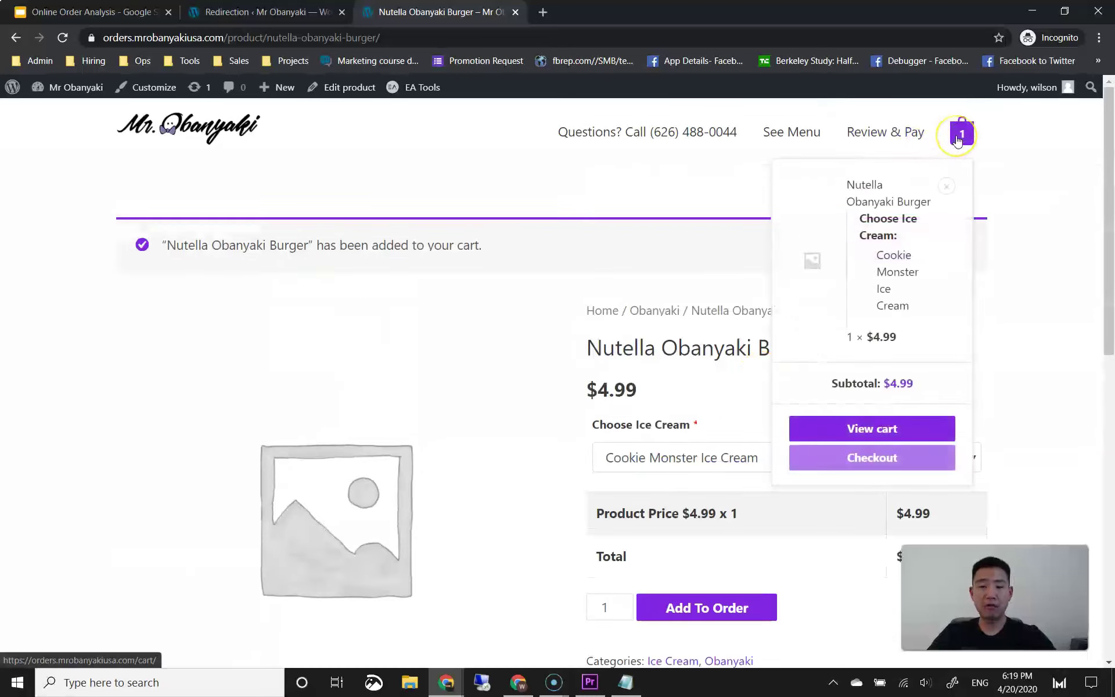
click(962, 149)
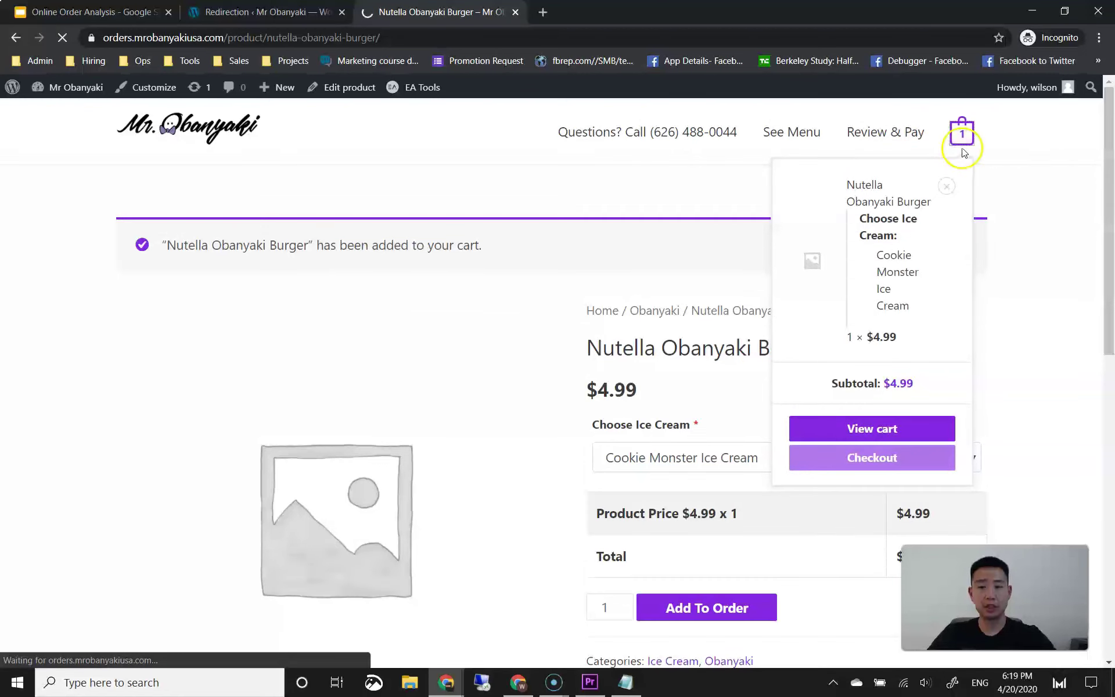
Step: Scroll through the checkout's billing form totalling $5.46, then return to the Redirections admin page
scroll(480, 326, down, 3)
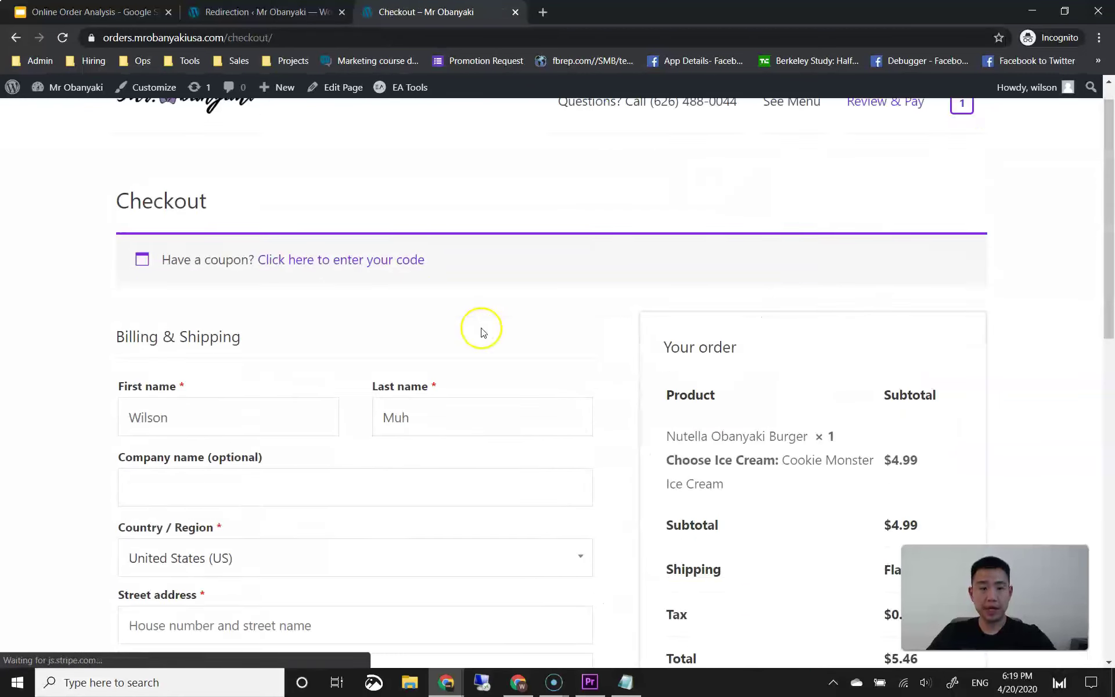
scroll(527, 324, down, 3)
scroll(293, 279, up, 1)
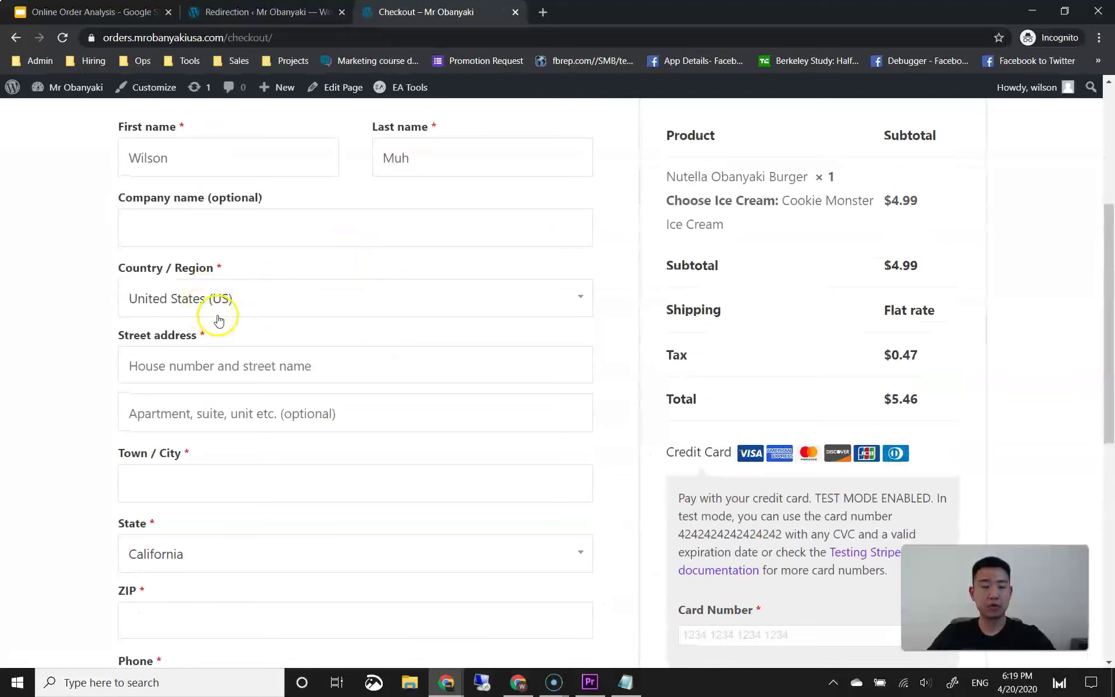
scroll(274, 308, up, 1)
scroll(273, 314, down, 2)
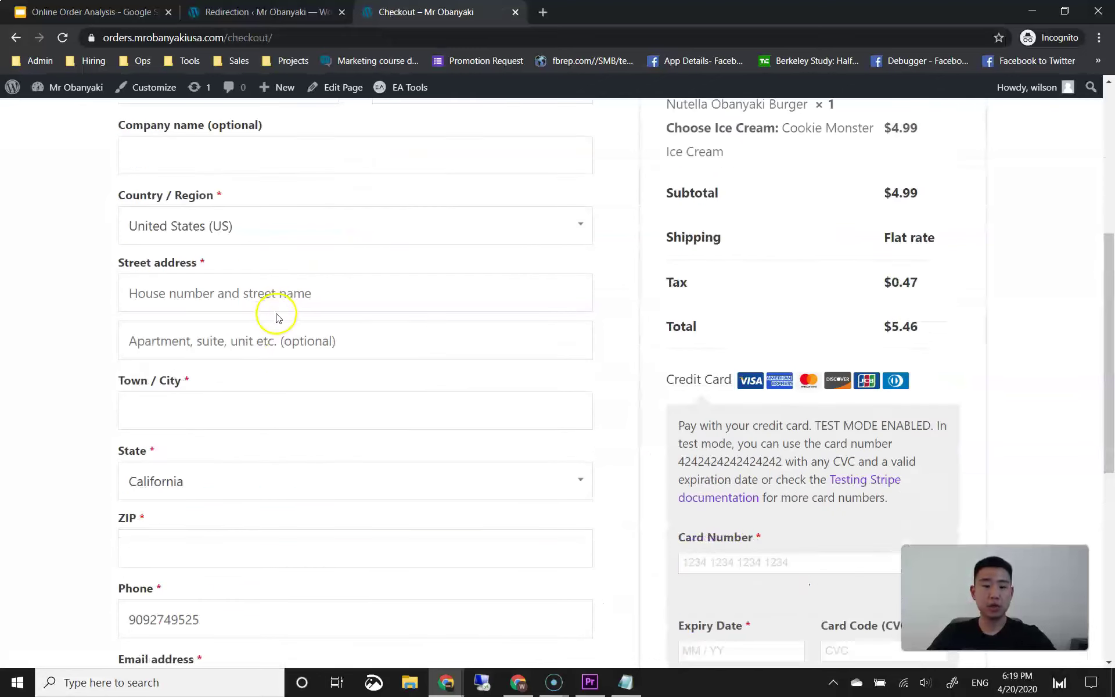
scroll(290, 317, down, 2)
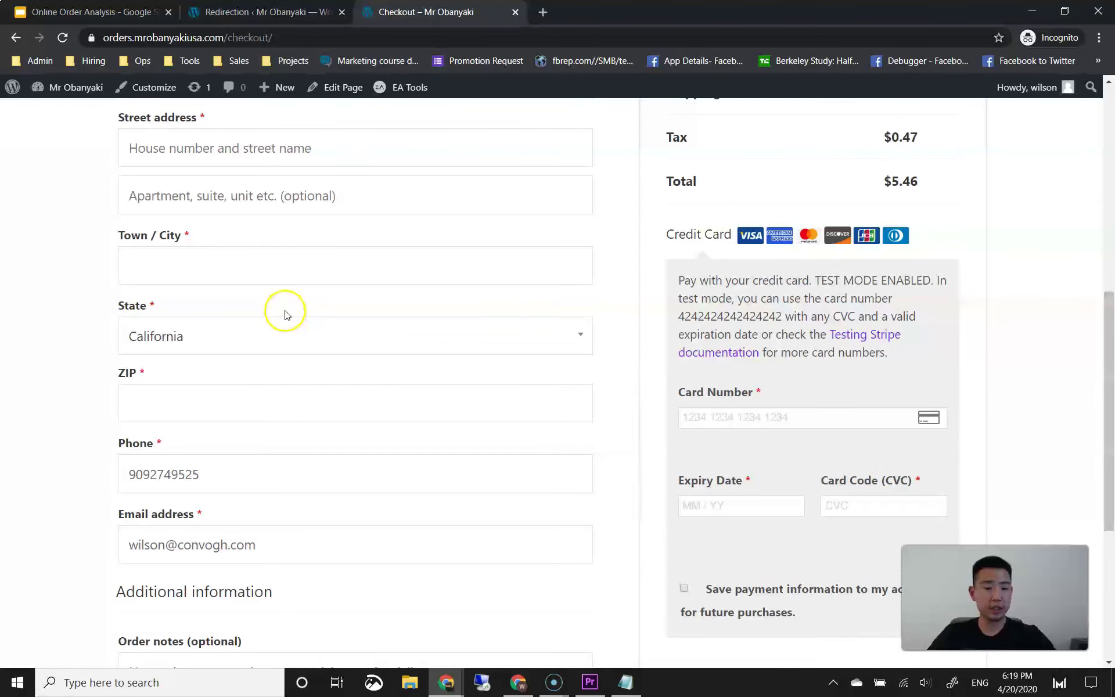
scroll(246, 347, down, 2)
scroll(246, 346, down, 3)
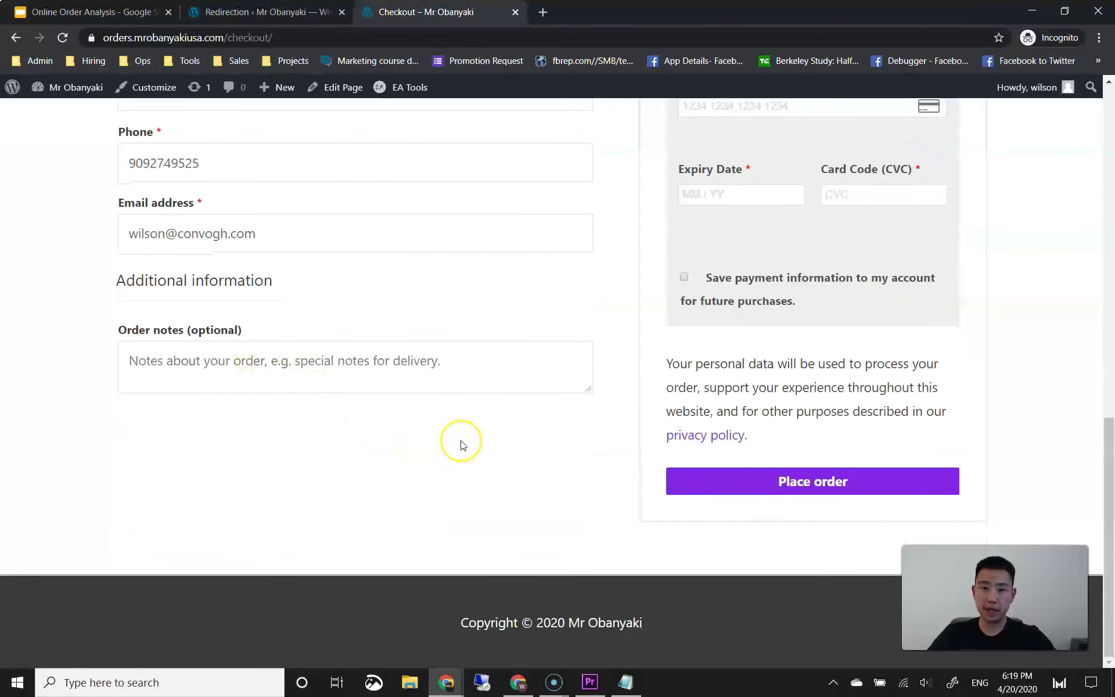
scroll(462, 445, up, 12)
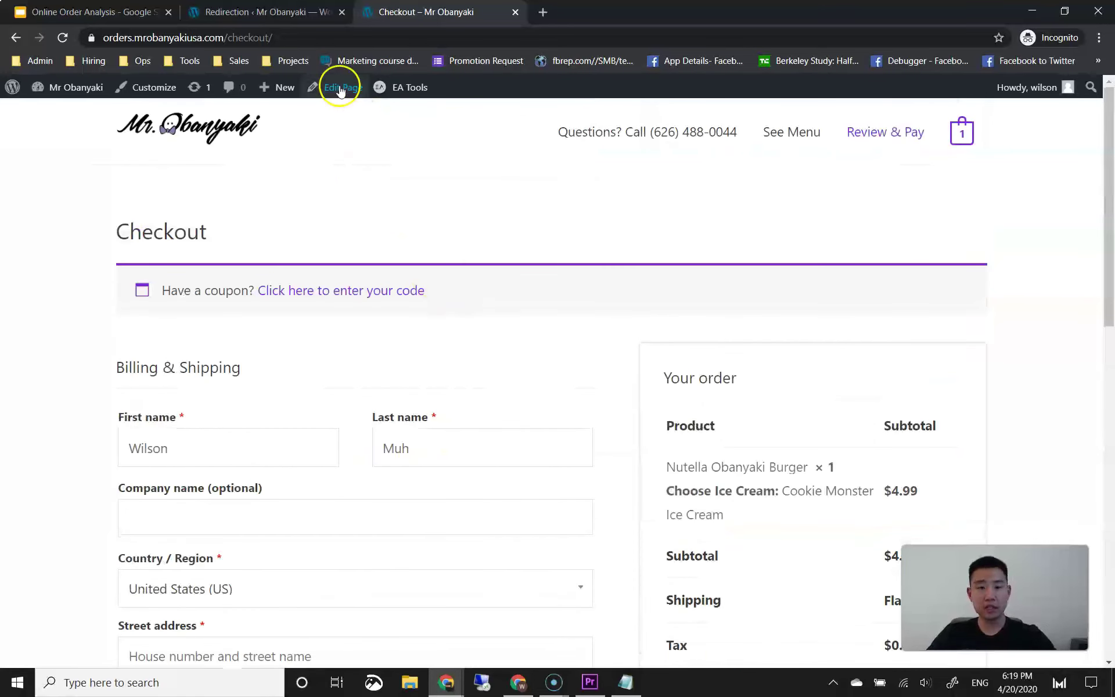
click(229, 10)
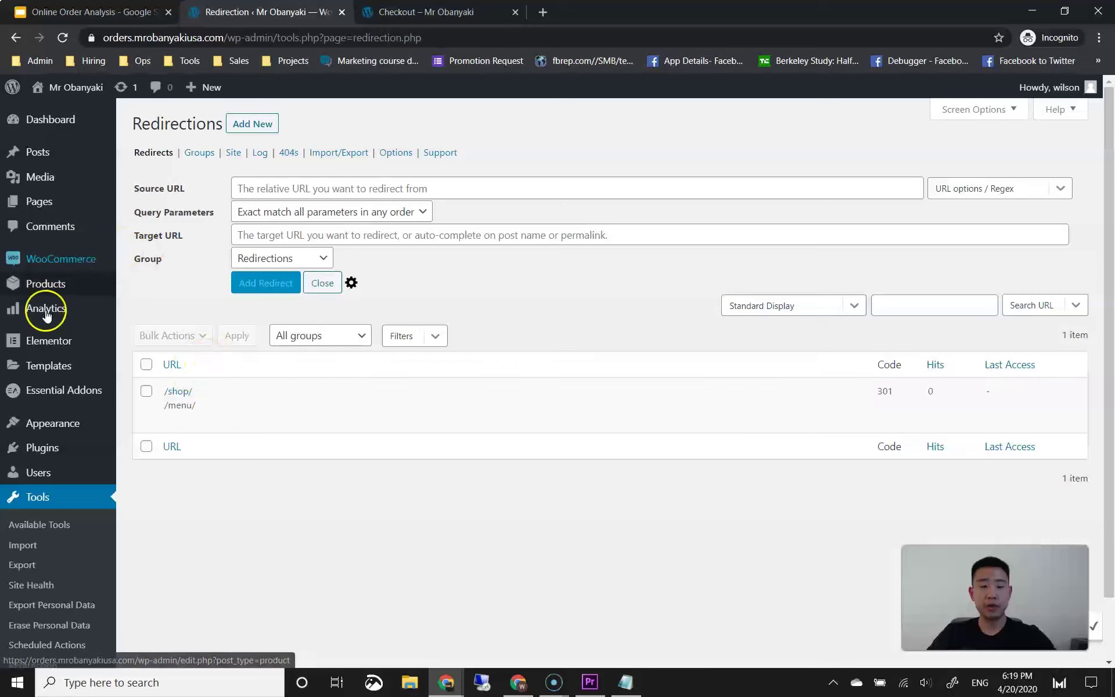
Step: Search 'wooodt' under Plugins > Add New, then install and activate WooODT Lite
mouse_move(52, 446)
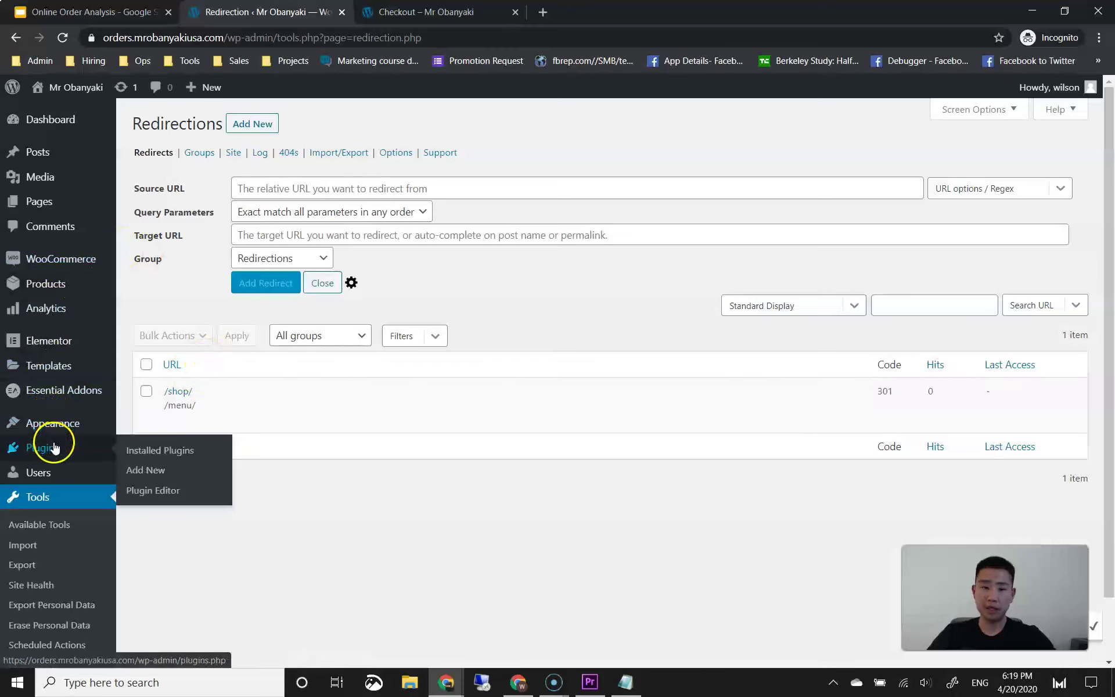
click(149, 465)
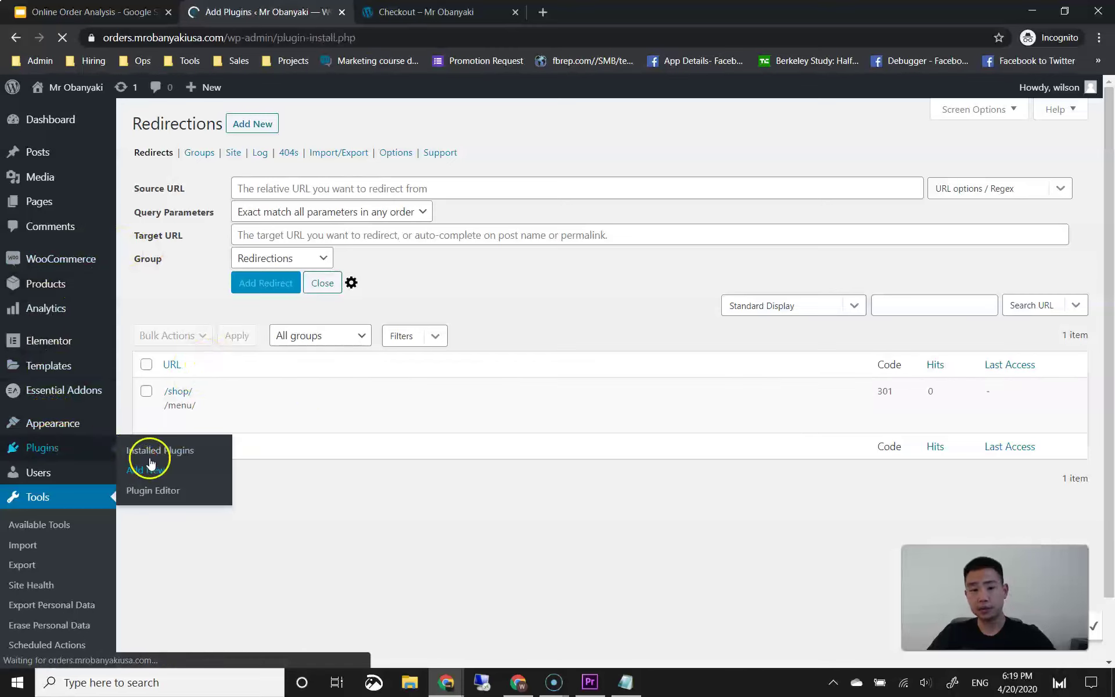
click(915, 165)
text(woo)
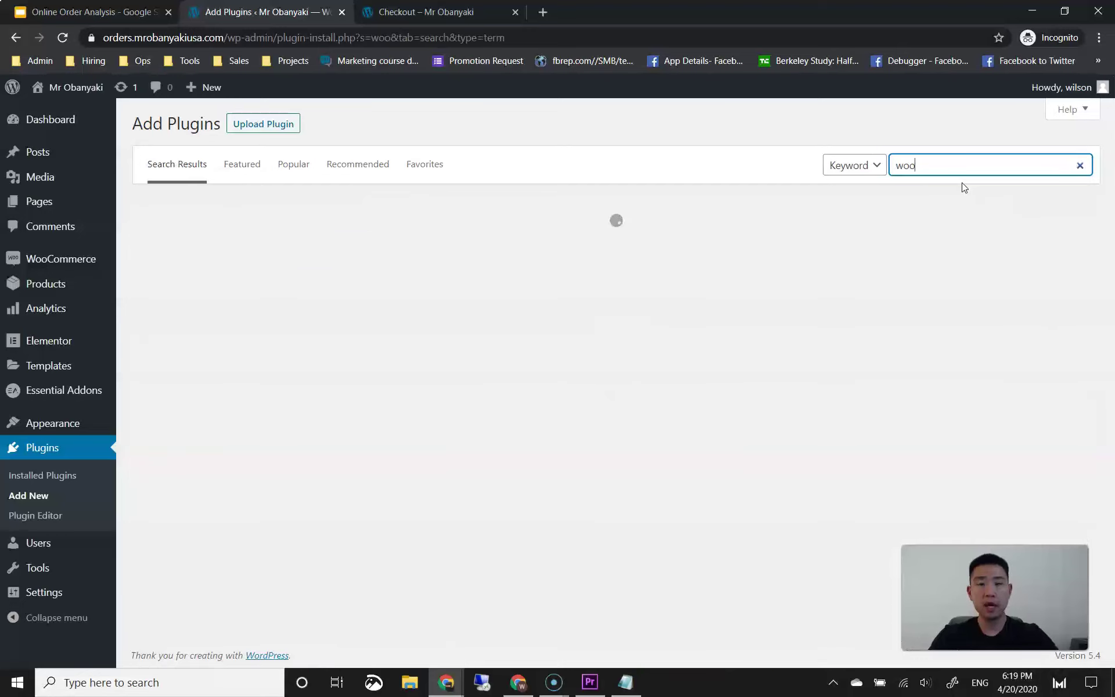
text(odt)
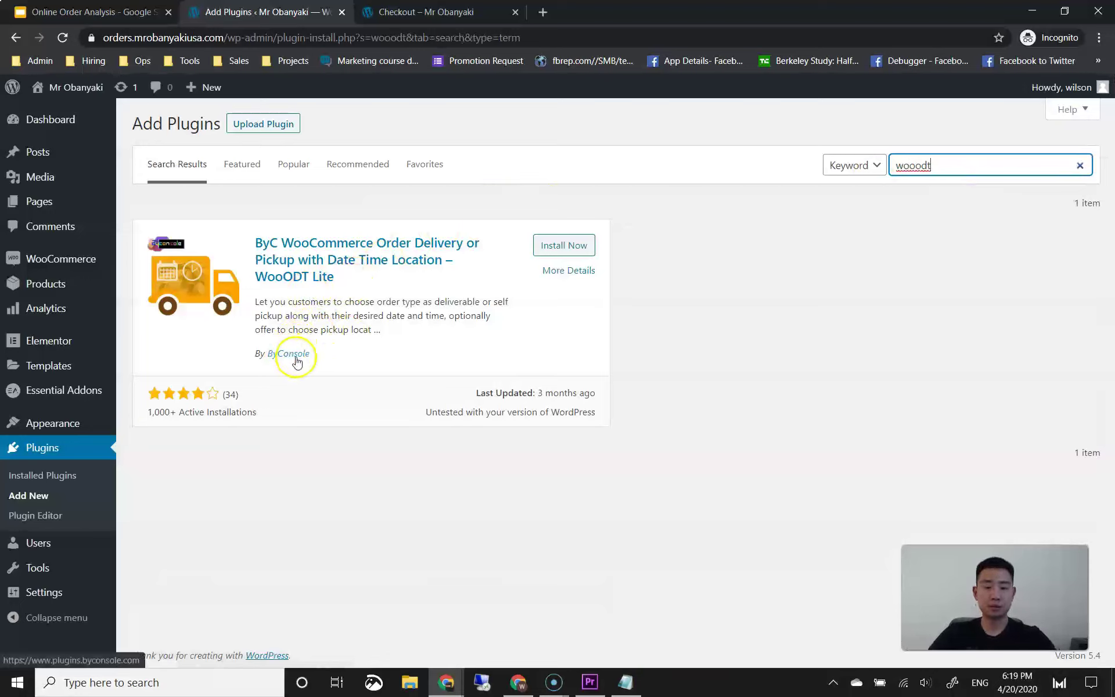
click(582, 245)
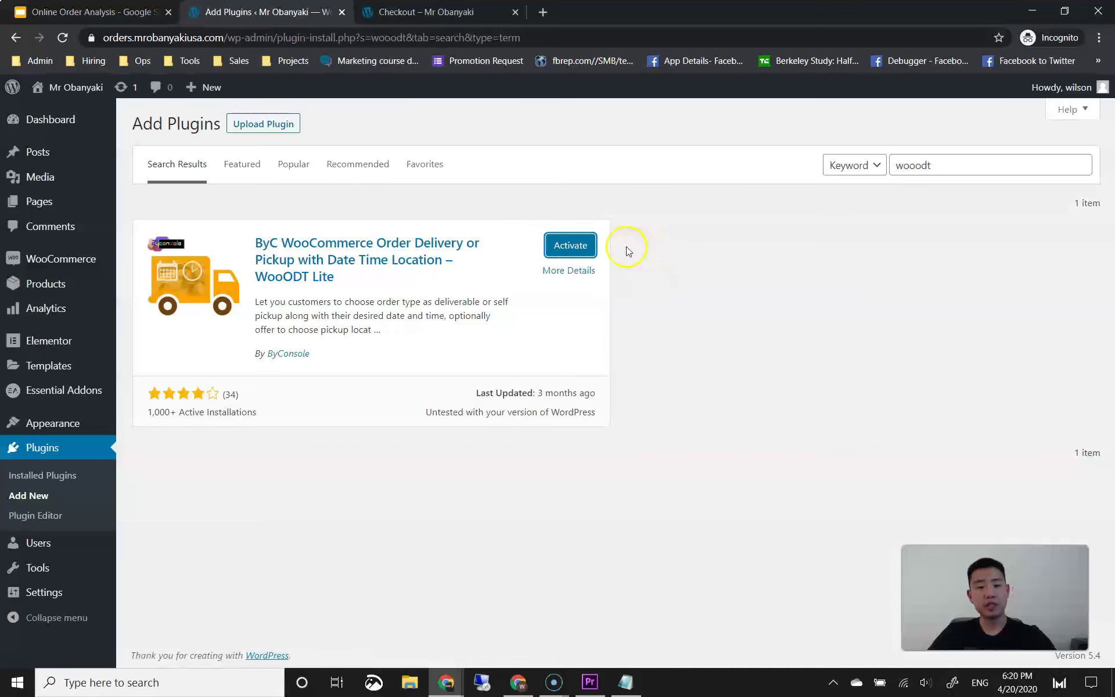
click(589, 246)
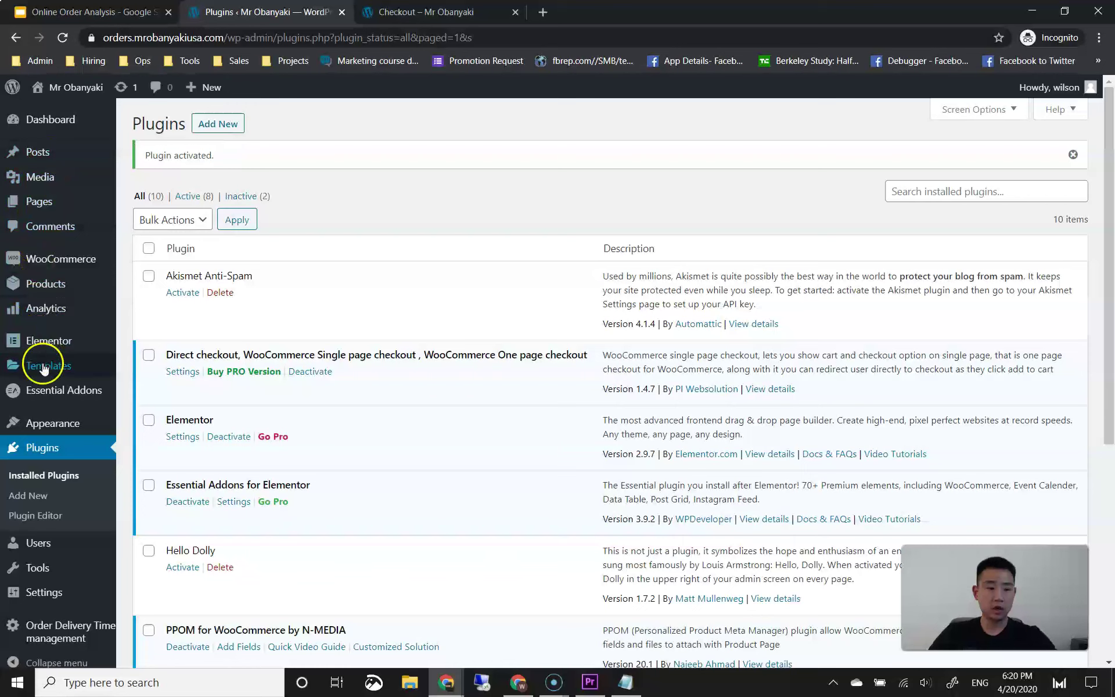
scroll(55, 481, down, 4)
mouse_move(71, 580)
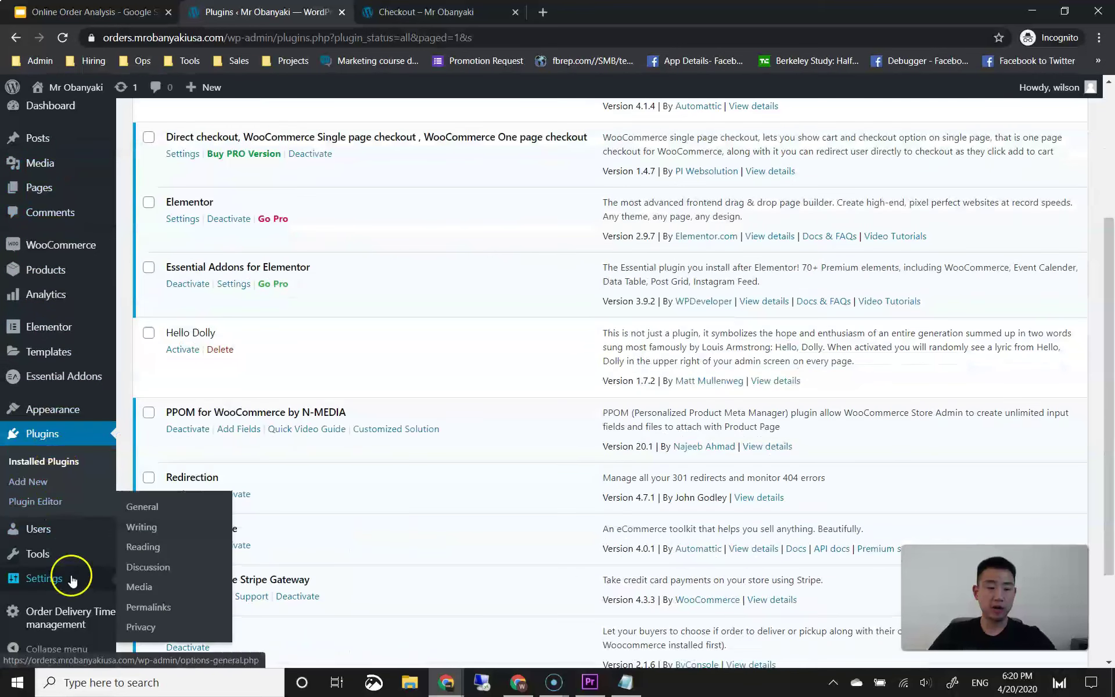
mouse_move(58, 615)
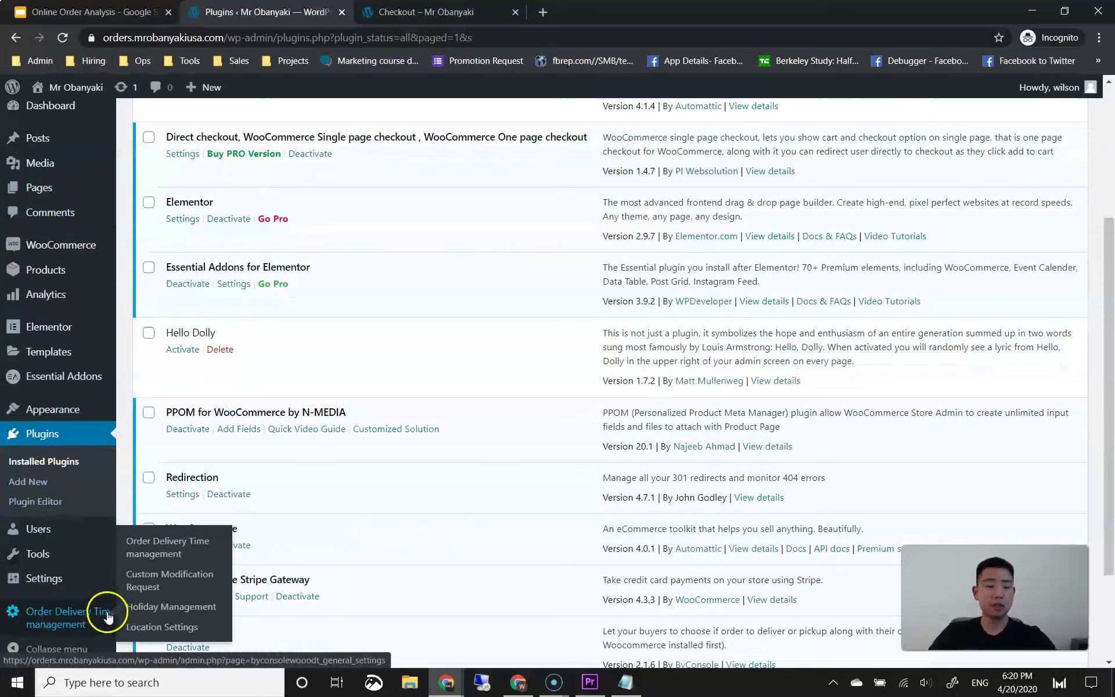
click(152, 555)
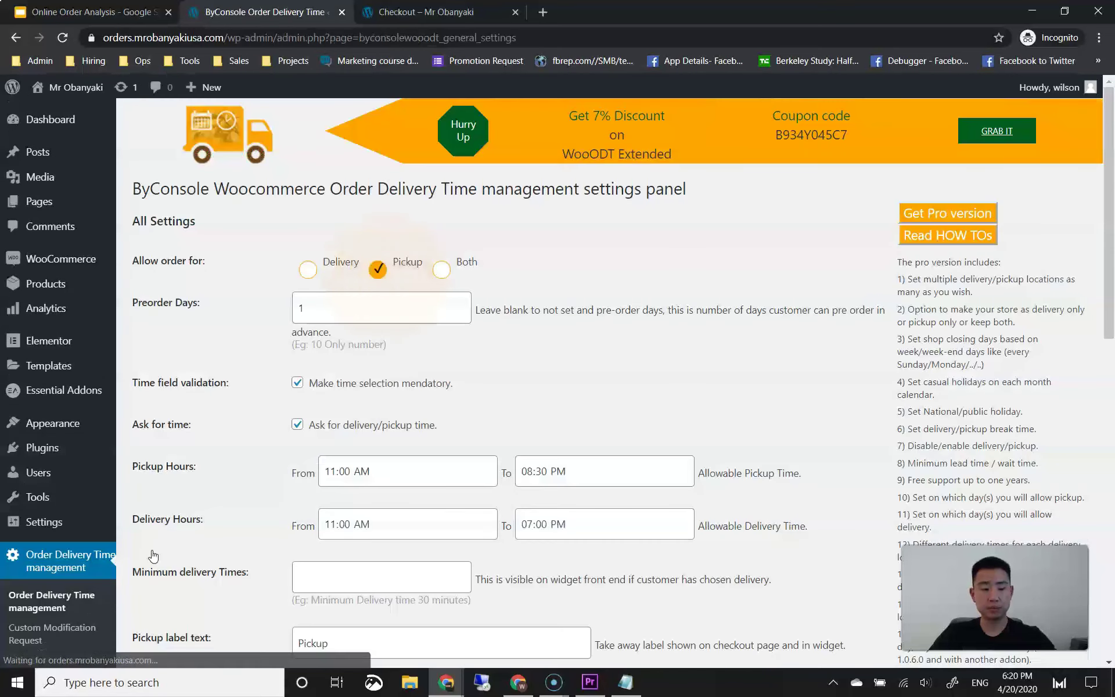
scroll(436, 356, down, 4)
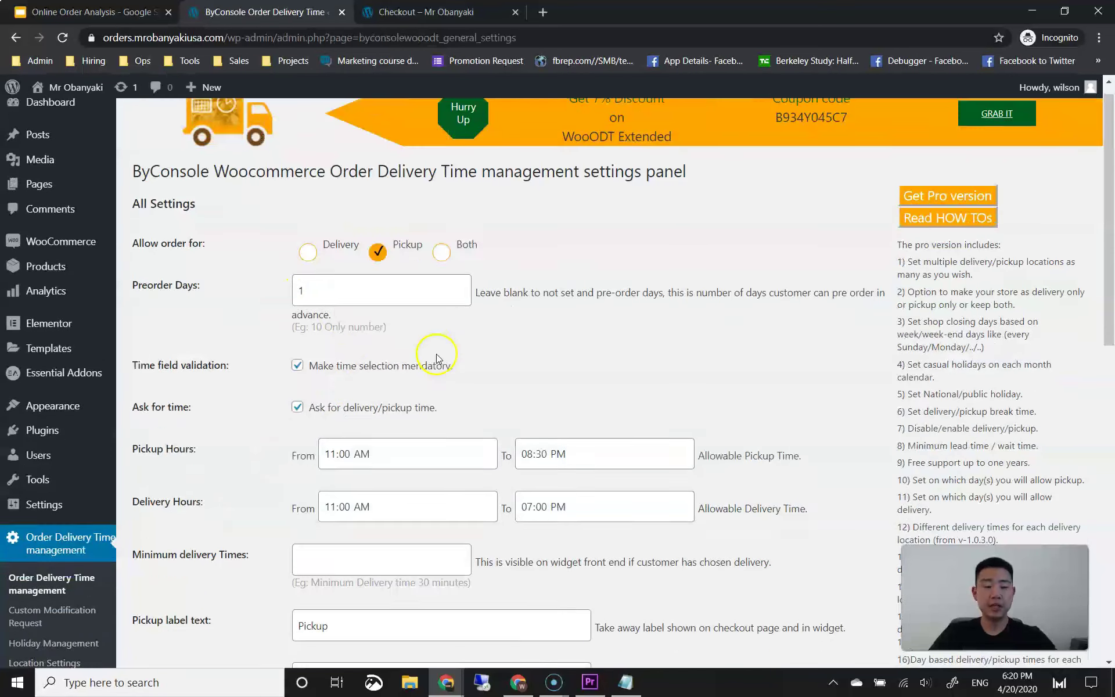
scroll(414, 375, up, 4)
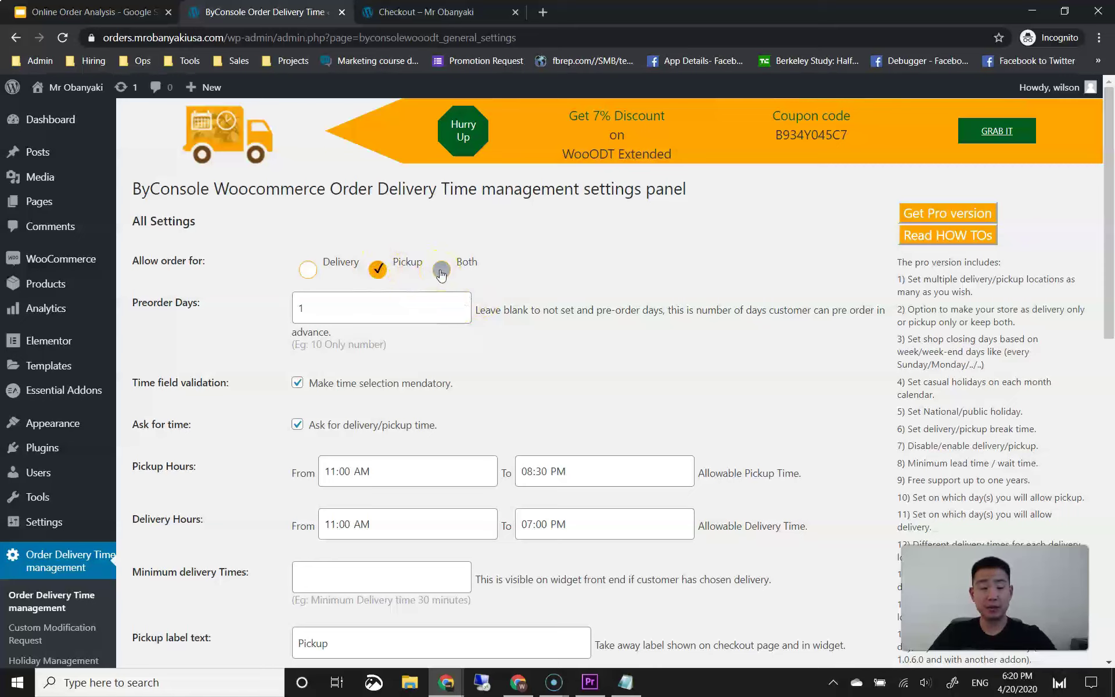
click(434, 279)
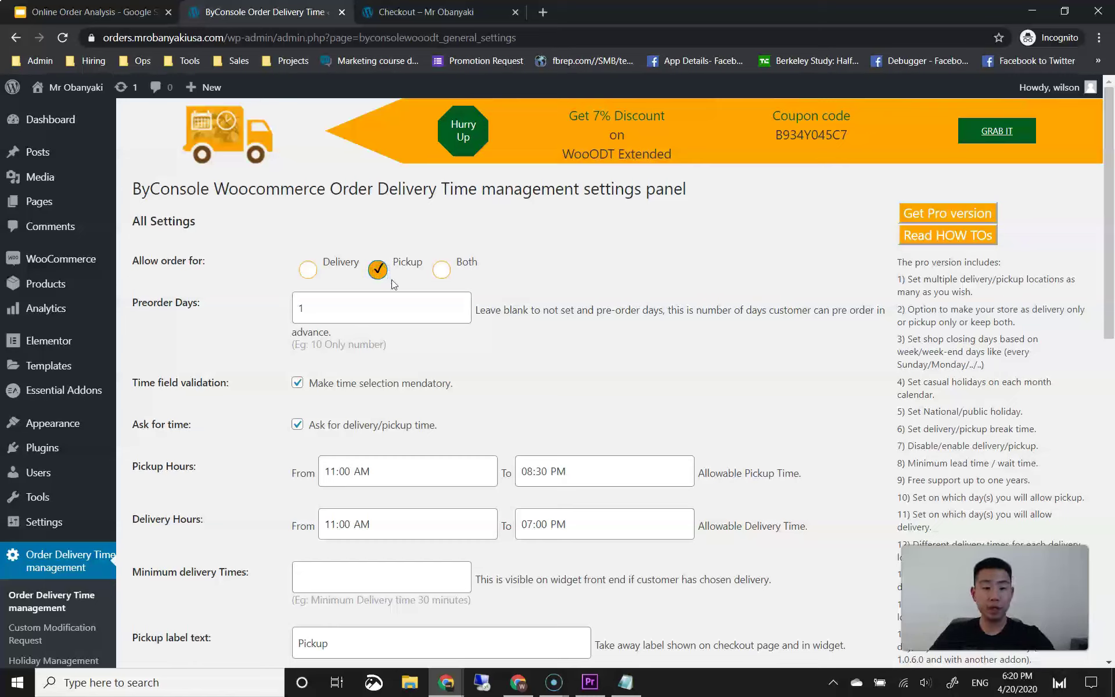
click(342, 301)
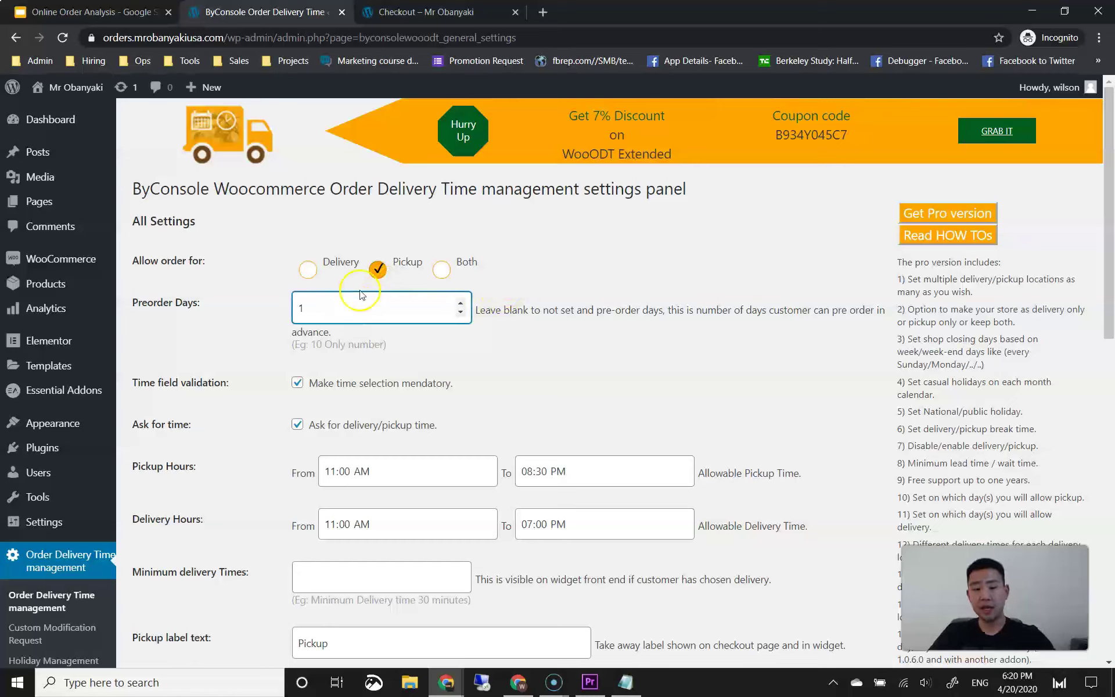
click(254, 325)
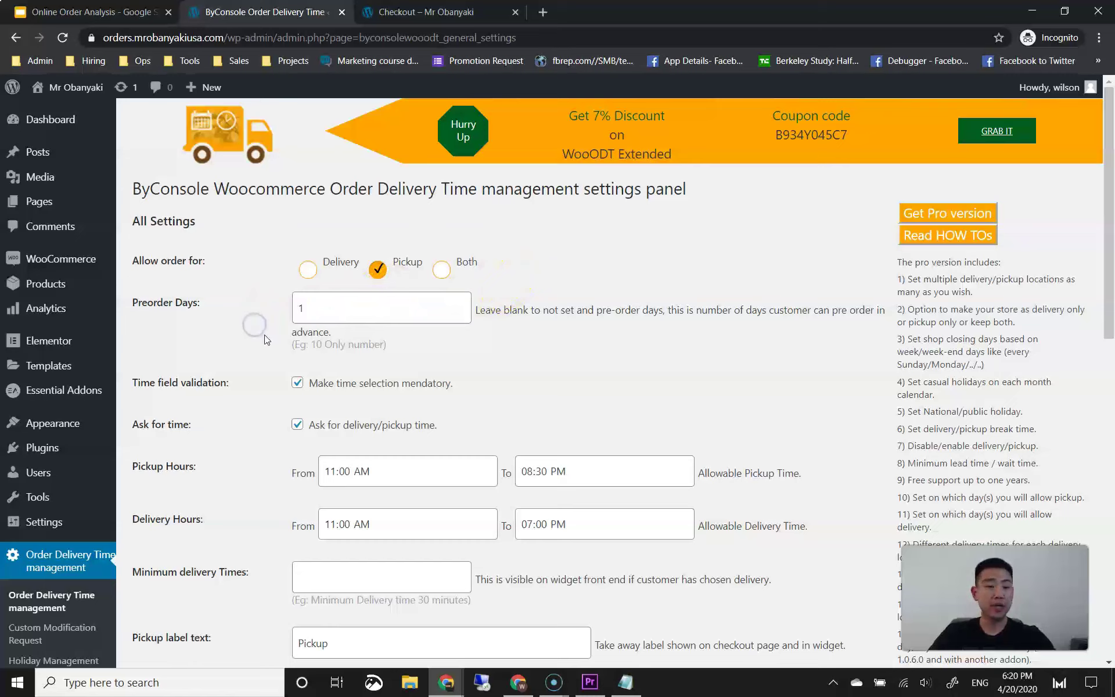
click(267, 336)
click(330, 314)
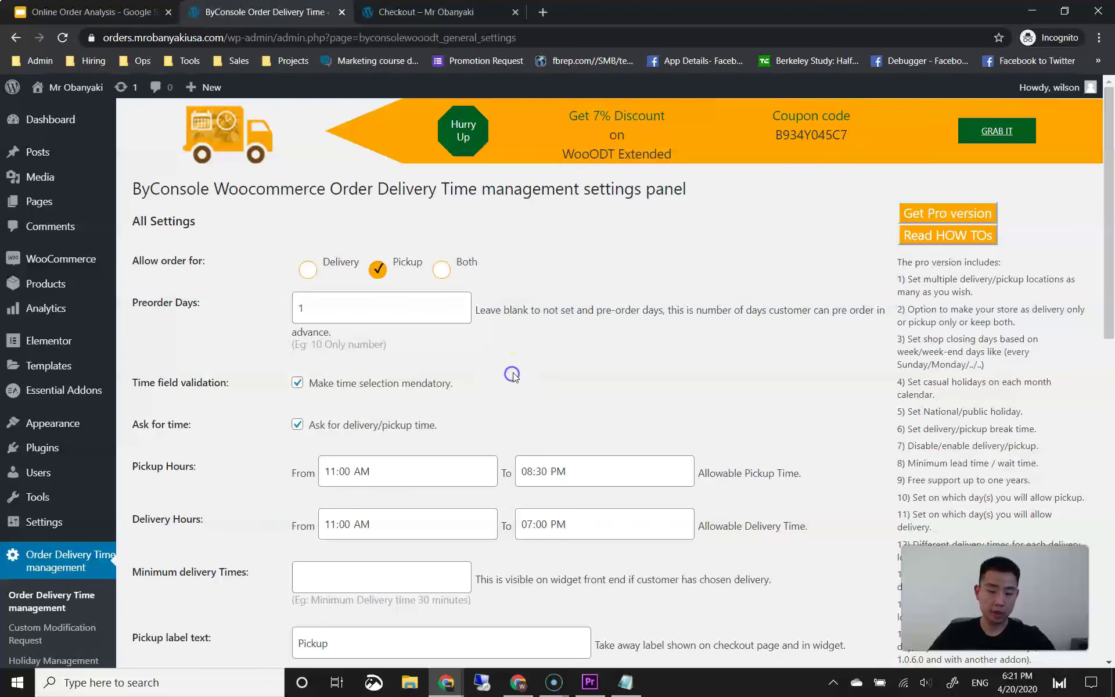
scroll(511, 377, down, 1)
click(522, 326)
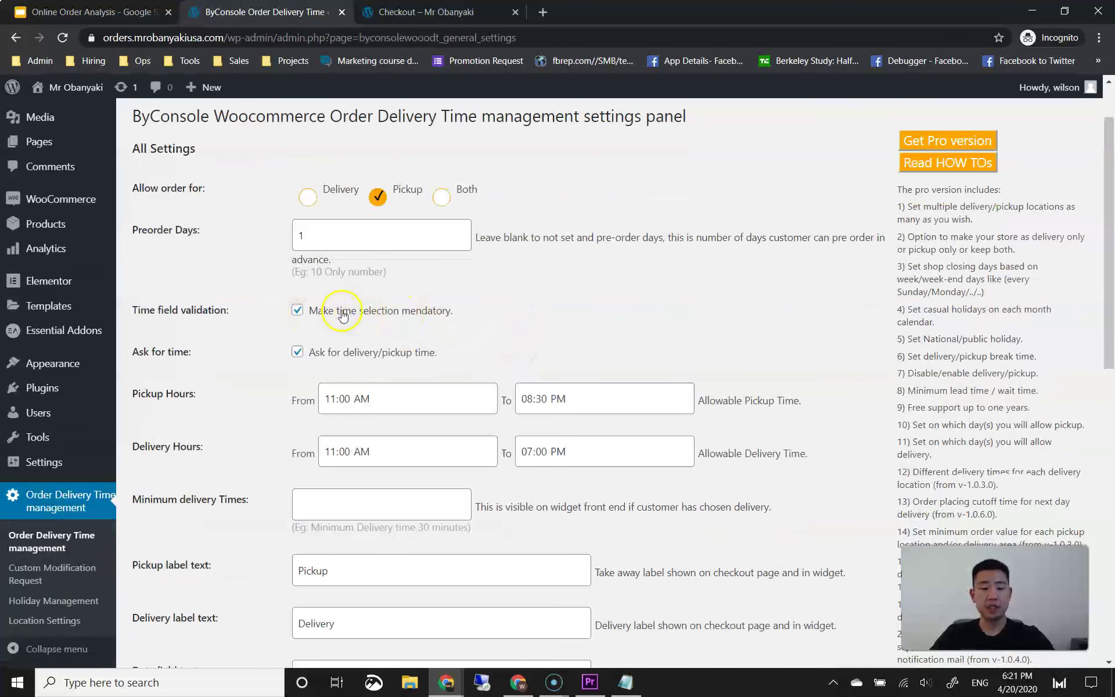
scroll(298, 360, down, 1)
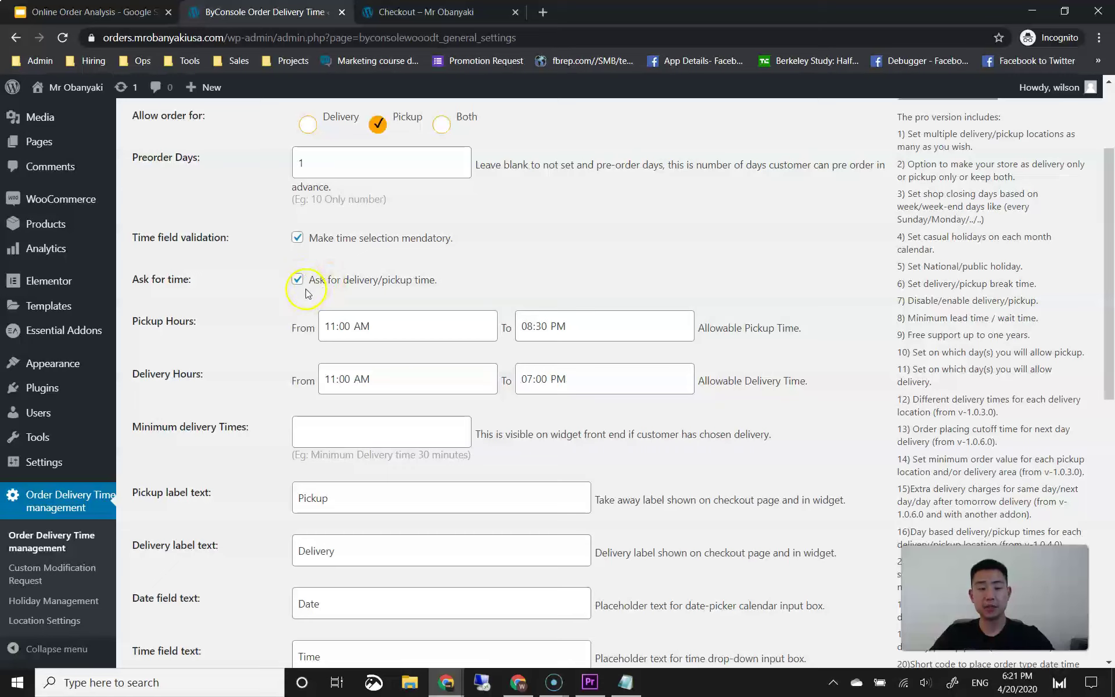
click(337, 326)
click(347, 326)
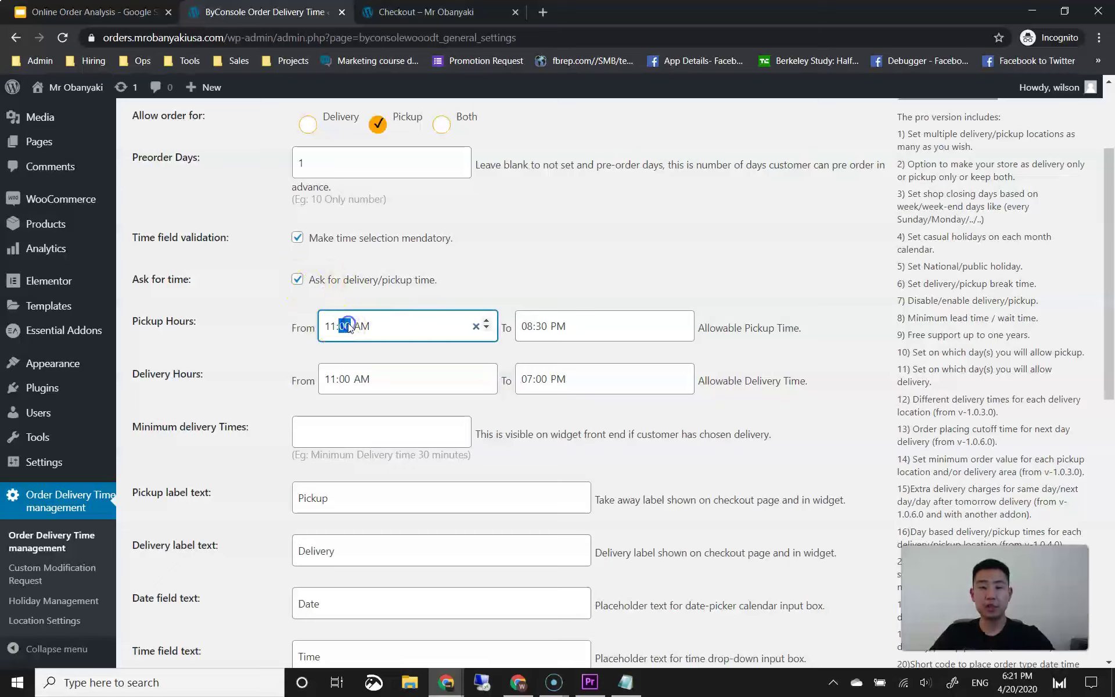
click(452, 281)
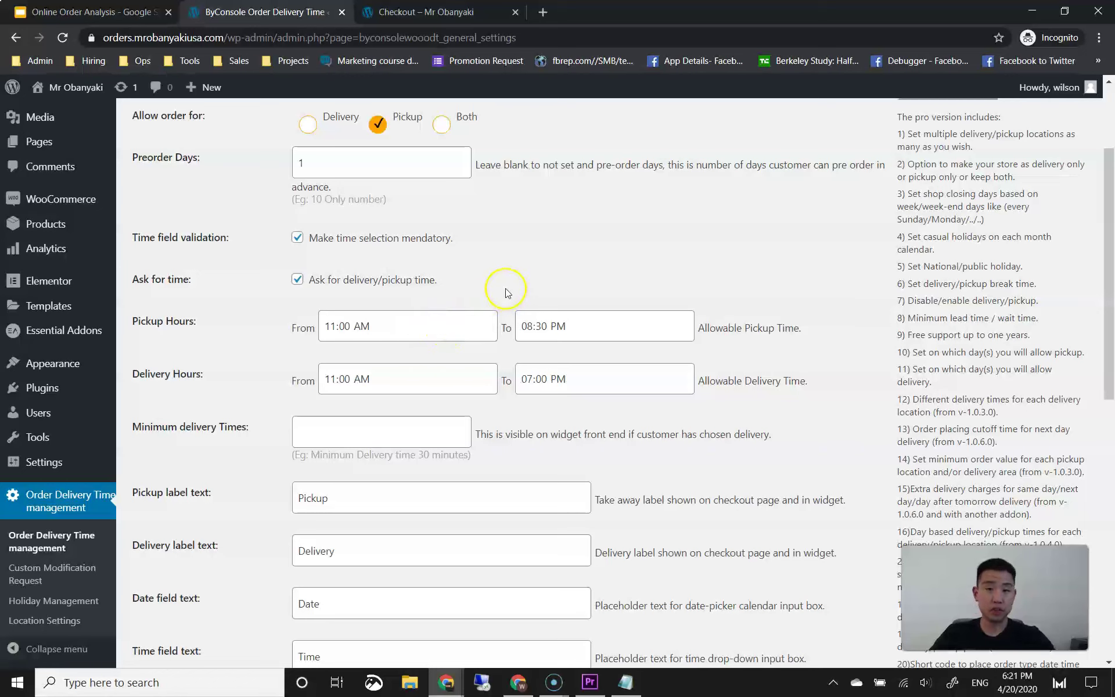
scroll(496, 298, up, 1)
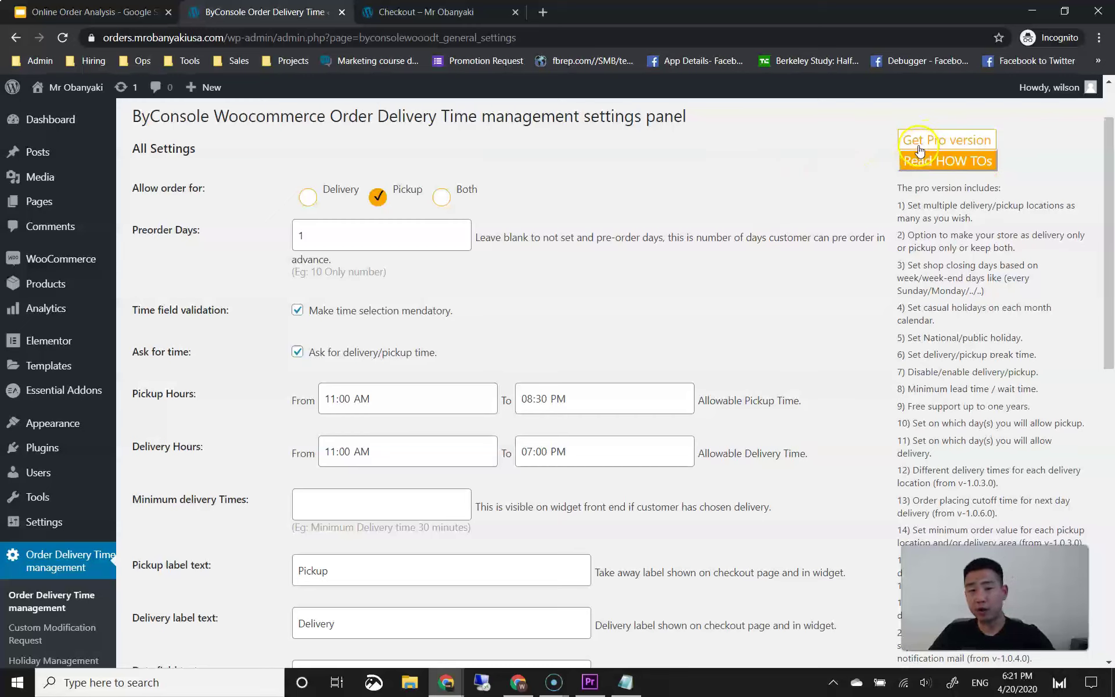
click(782, 246)
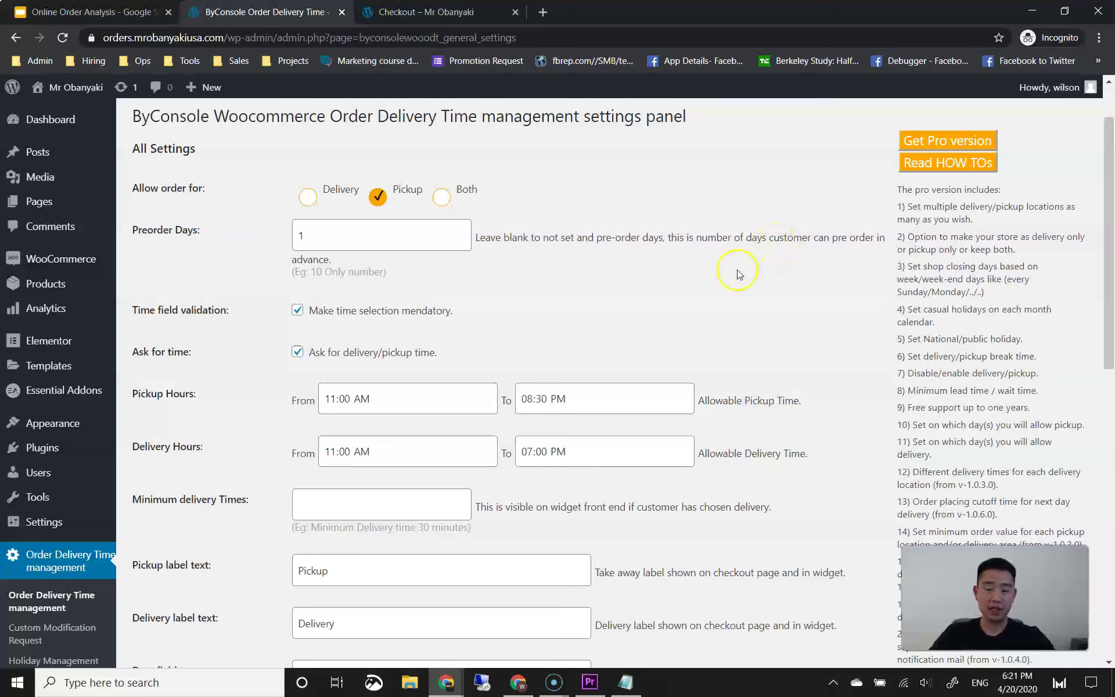
Step: Review the pickup start time, leaving it at 11:00 AM
click(339, 402)
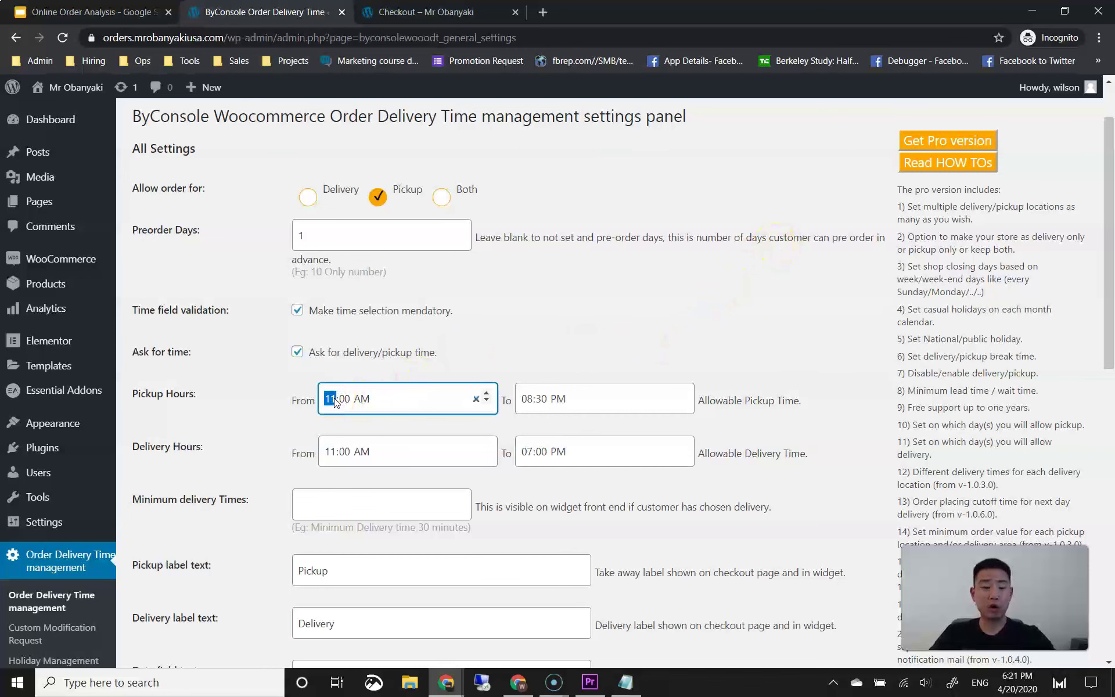
scroll(497, 359, down, 2)
click(327, 328)
click(586, 285)
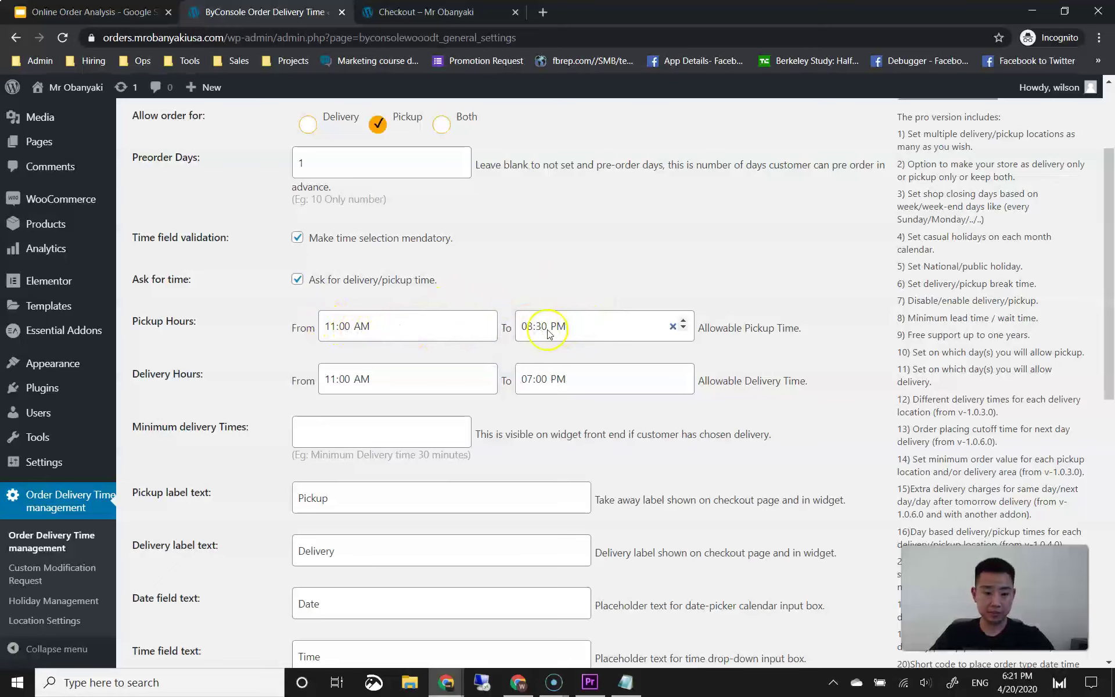
Step: Save the delivery settings (Pickup, 1 preorder day, 11:00 AM–08:30 PM) and return to the Checkout tab
scroll(480, 366, down, 4)
scroll(429, 302, down, 1)
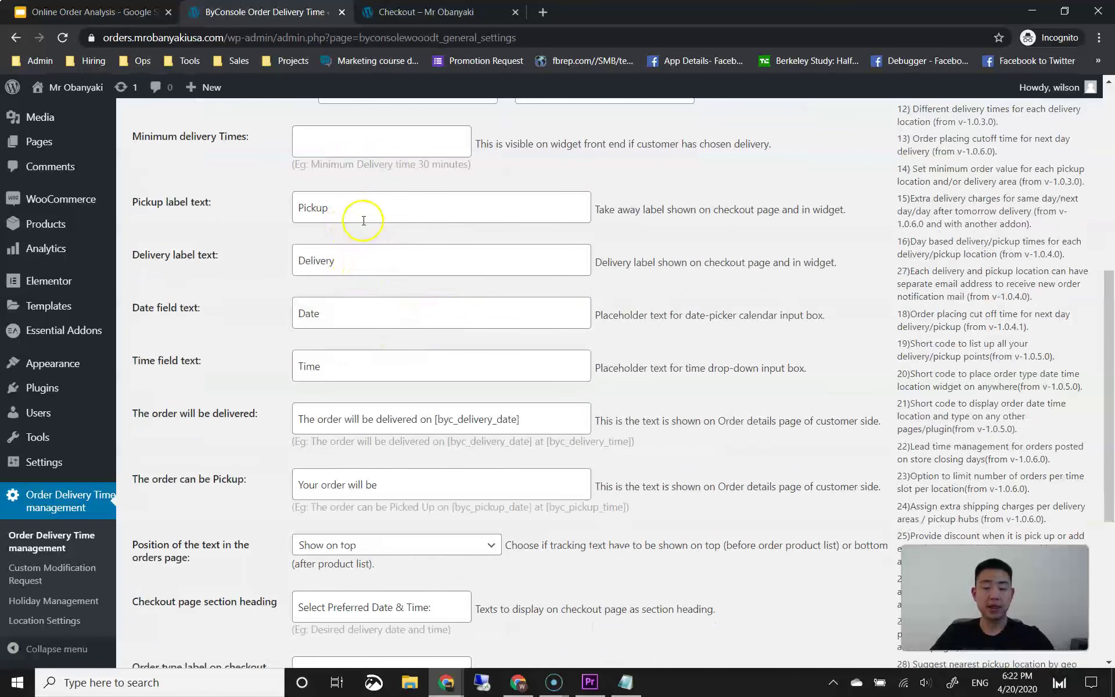
scroll(385, 259, down, 1)
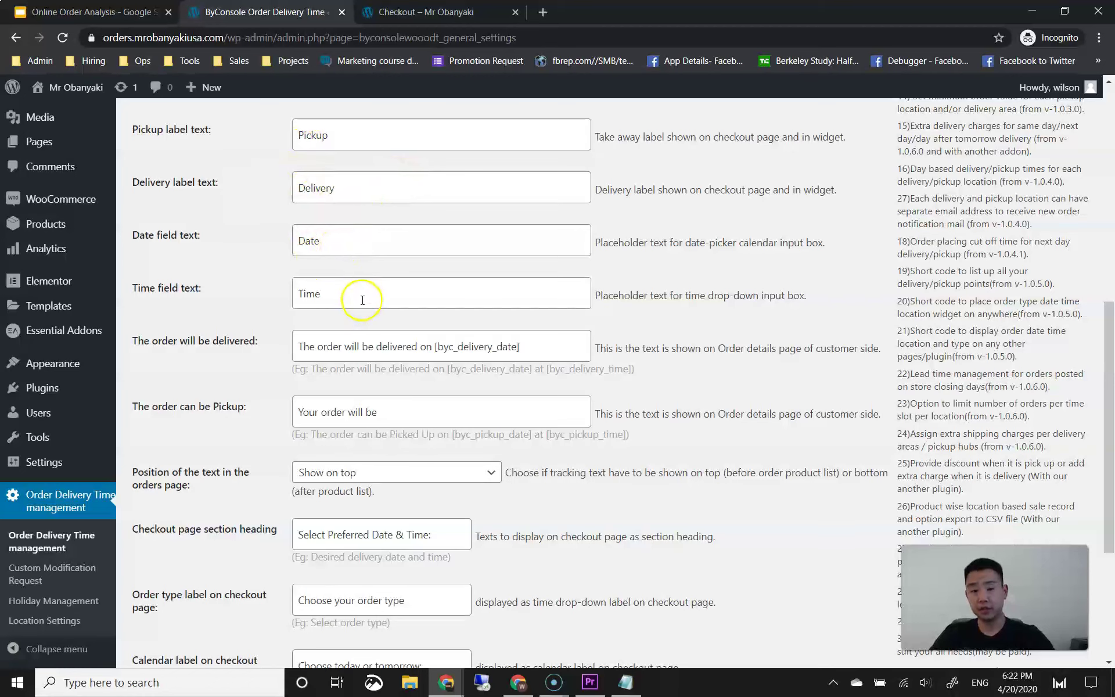
scroll(289, 335, down, 4)
click(169, 591)
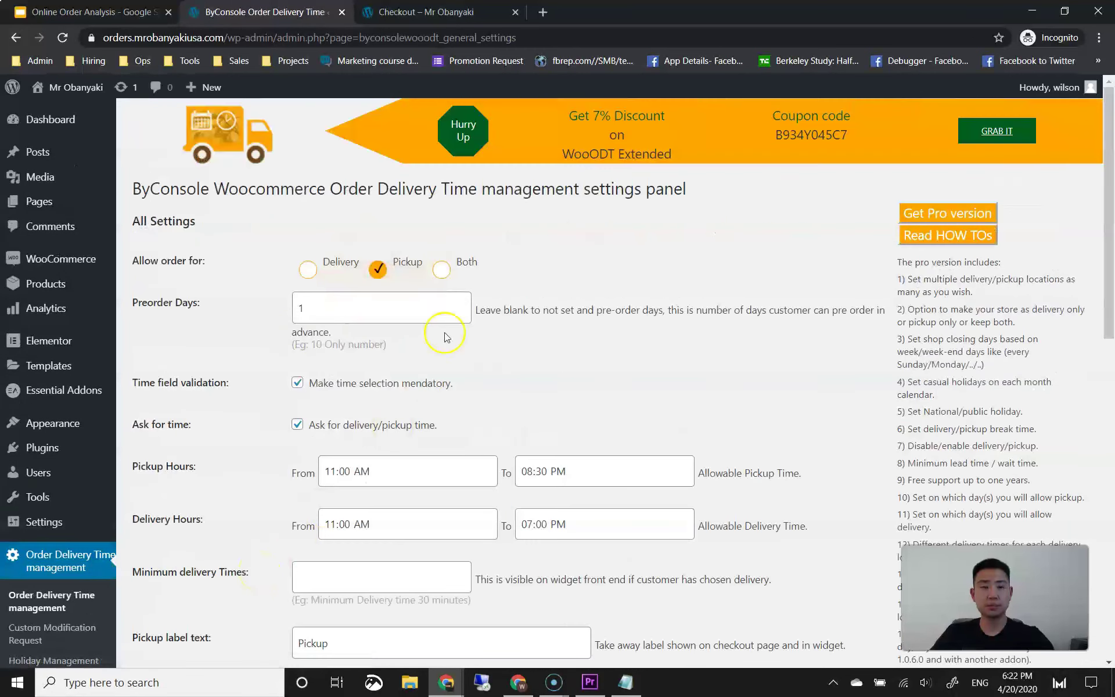
click(450, 18)
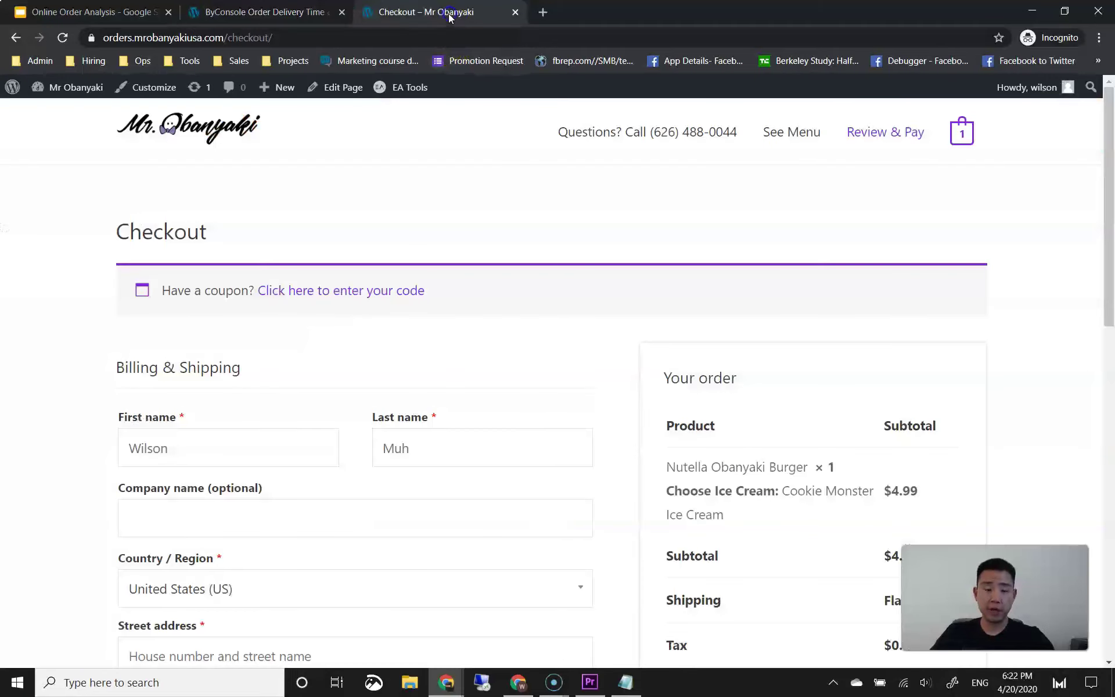
Step: Reload the checkout and try the new pickup calendar and time fields, dismissing the select-date warning
click(63, 37)
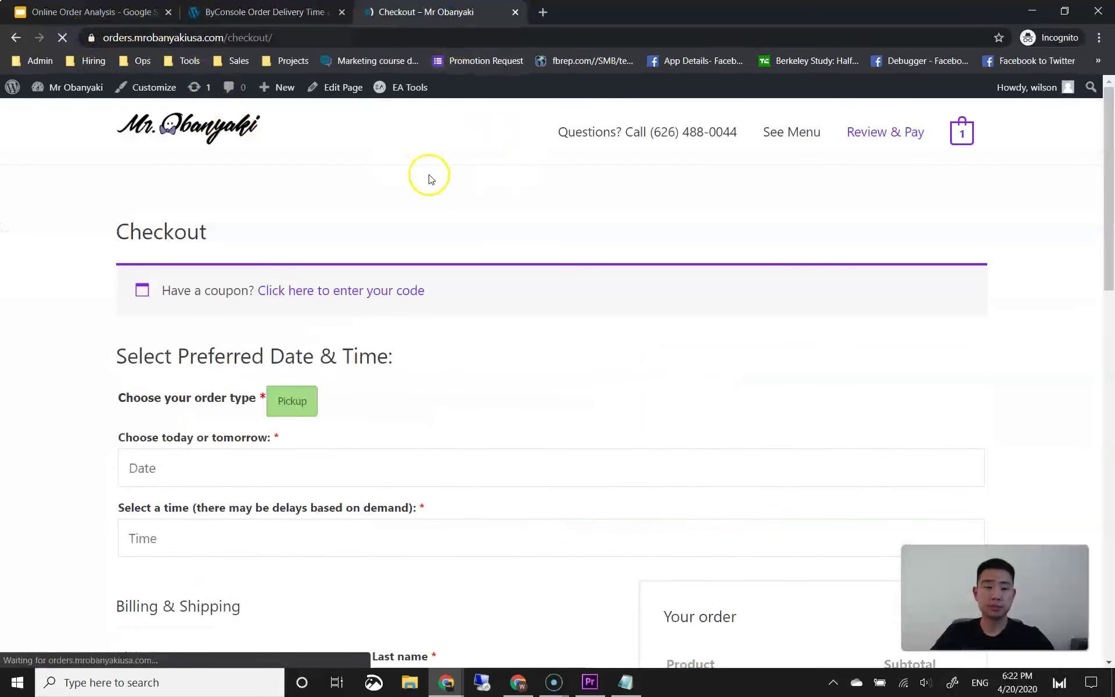
scroll(428, 180, down, 2)
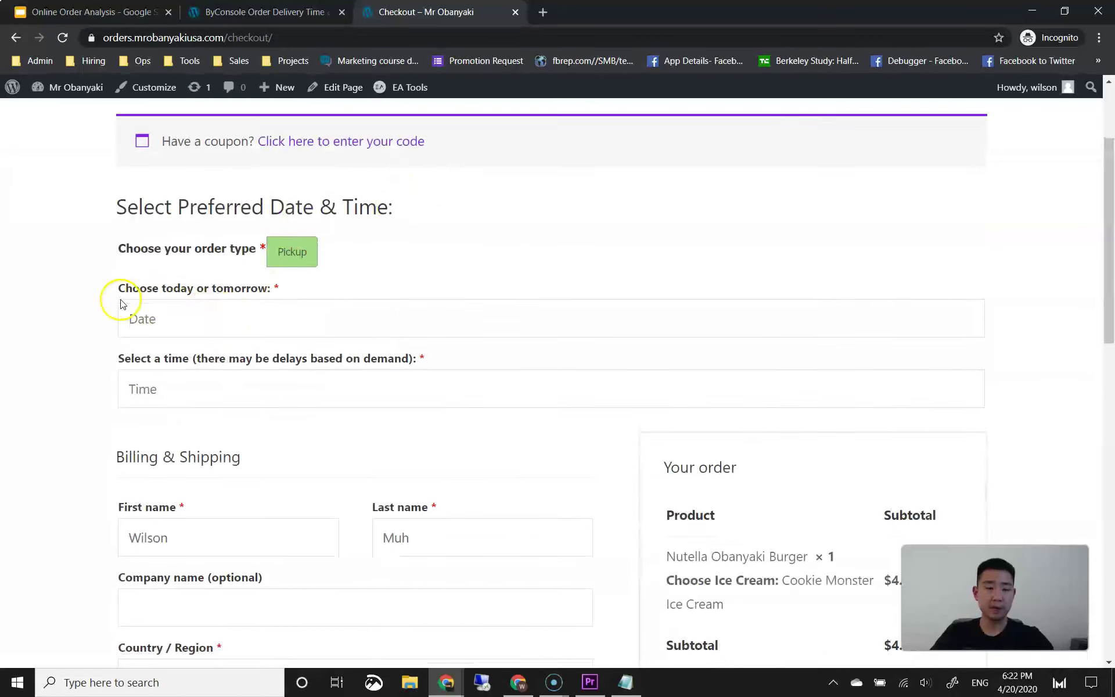
scroll(209, 190, down, 1)
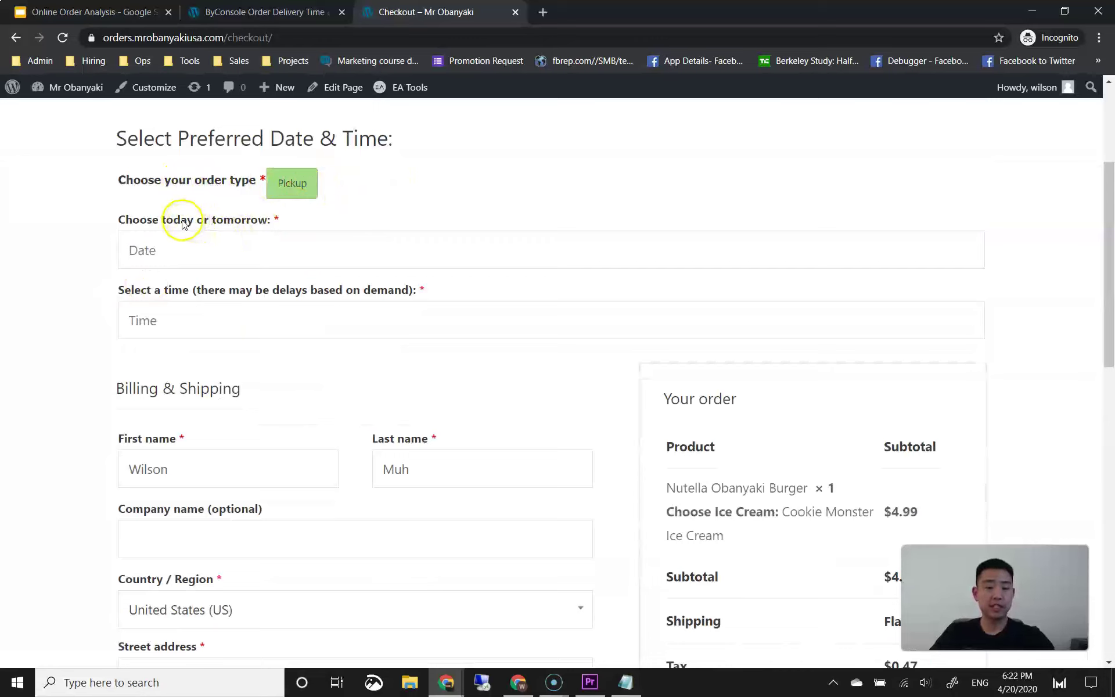
click(211, 250)
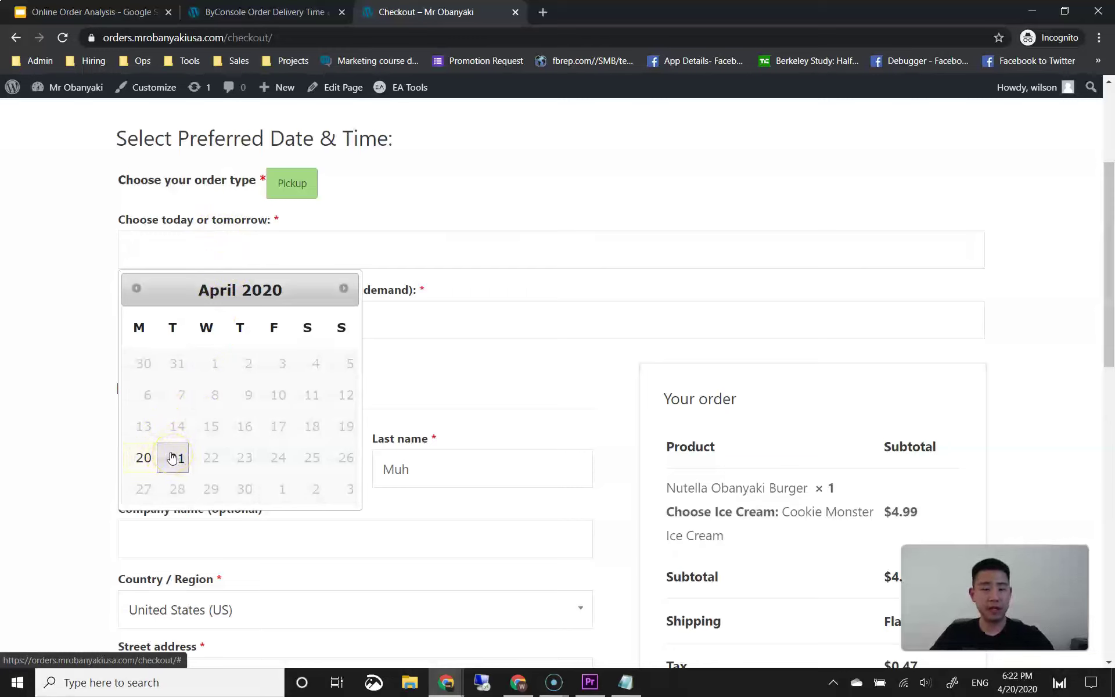
click(85, 373)
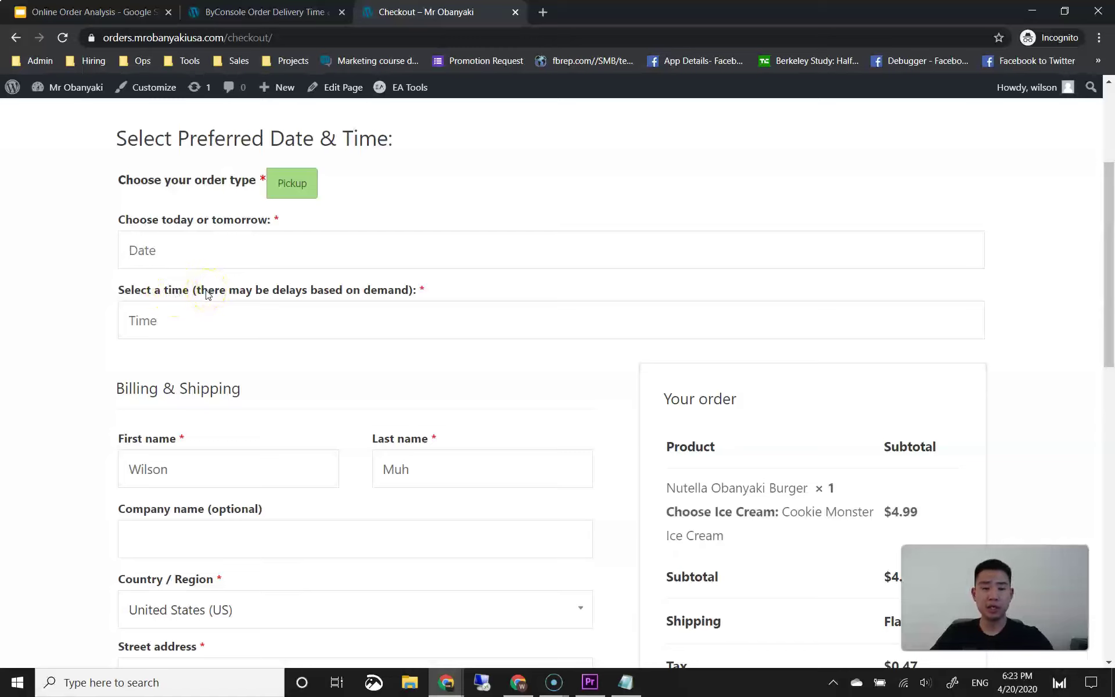
click(192, 322)
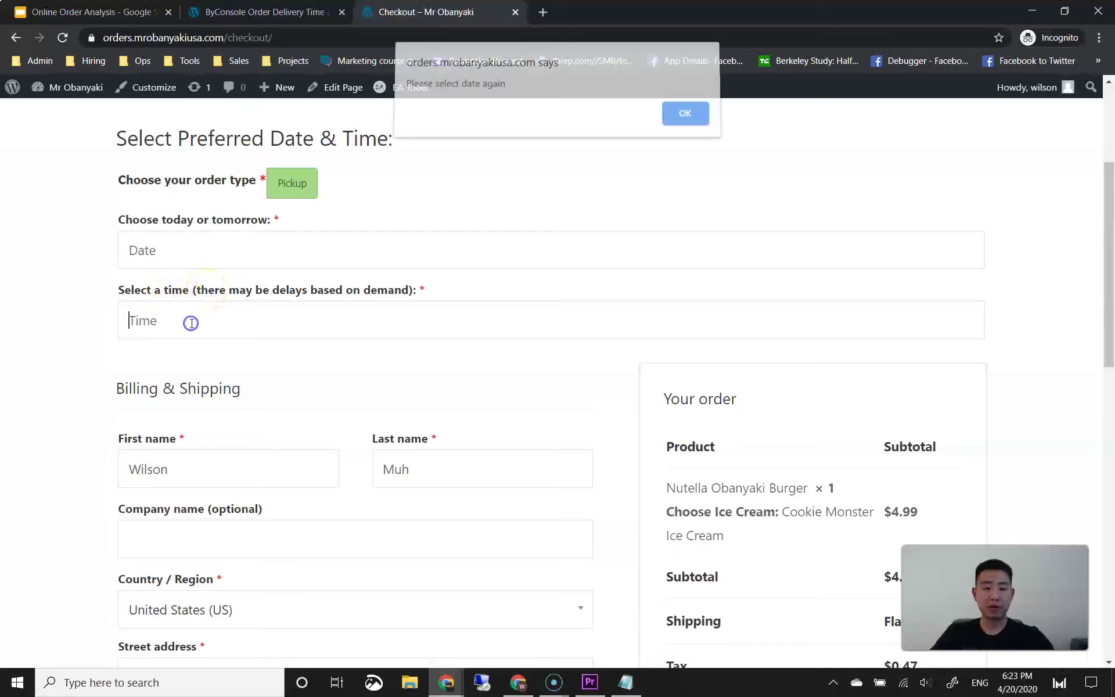
click(663, 123)
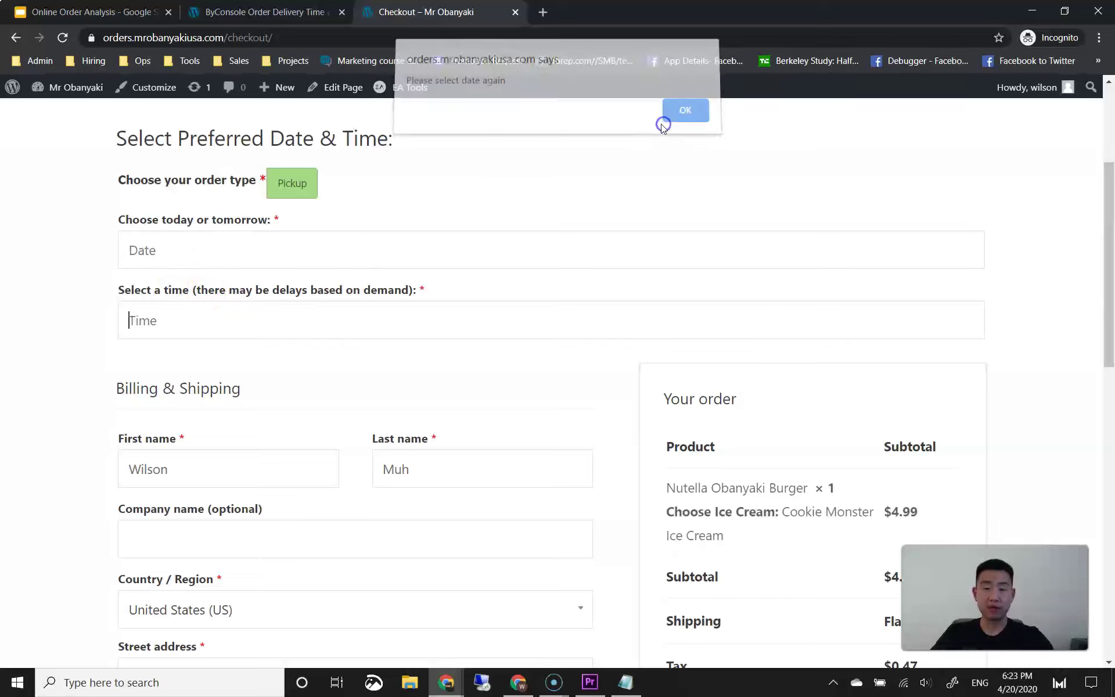
Step: Pick 20 Apr 2020 as the pickup date and view the quarter-hour time slots
double_click(612, 181)
click(395, 252)
click(146, 450)
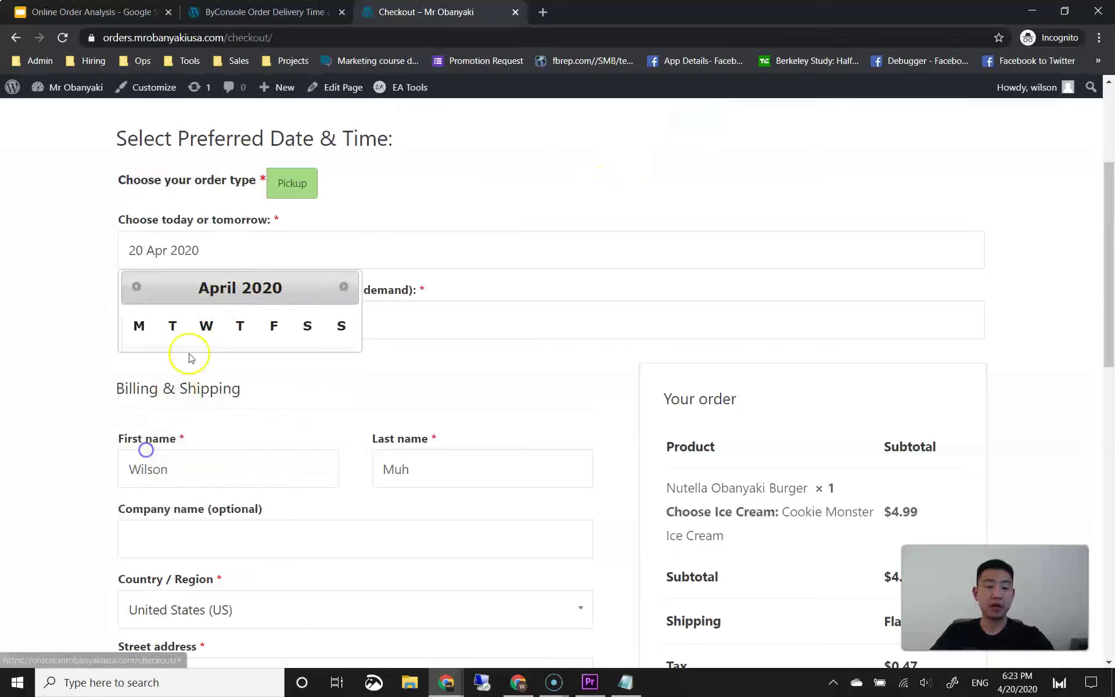
click(194, 314)
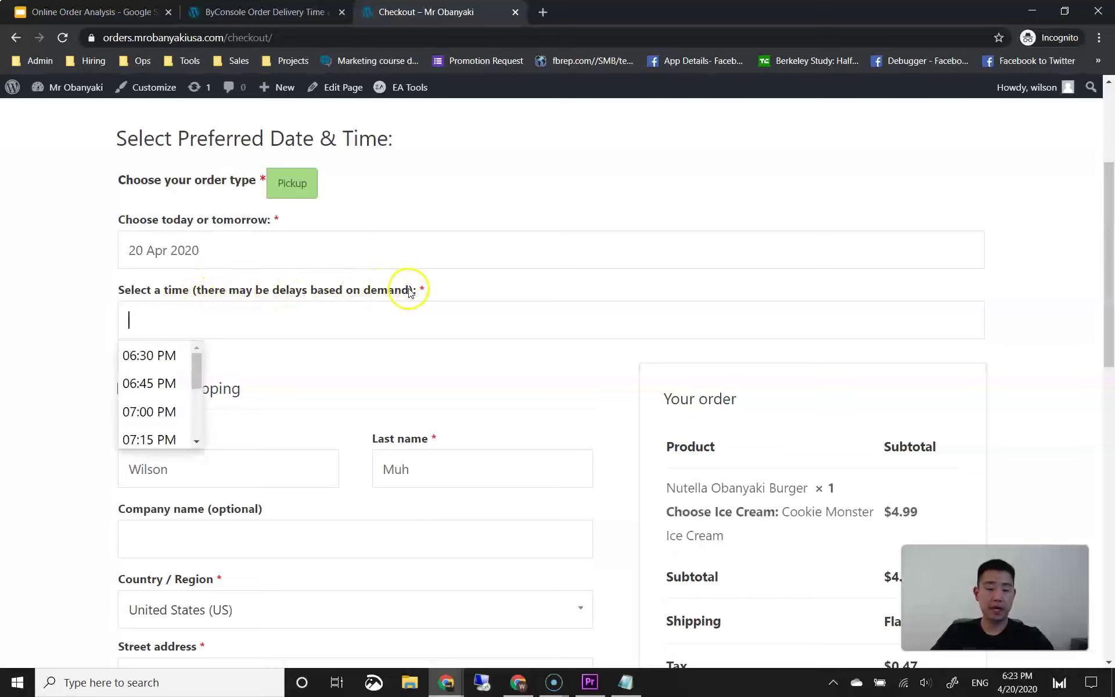
click(95, 318)
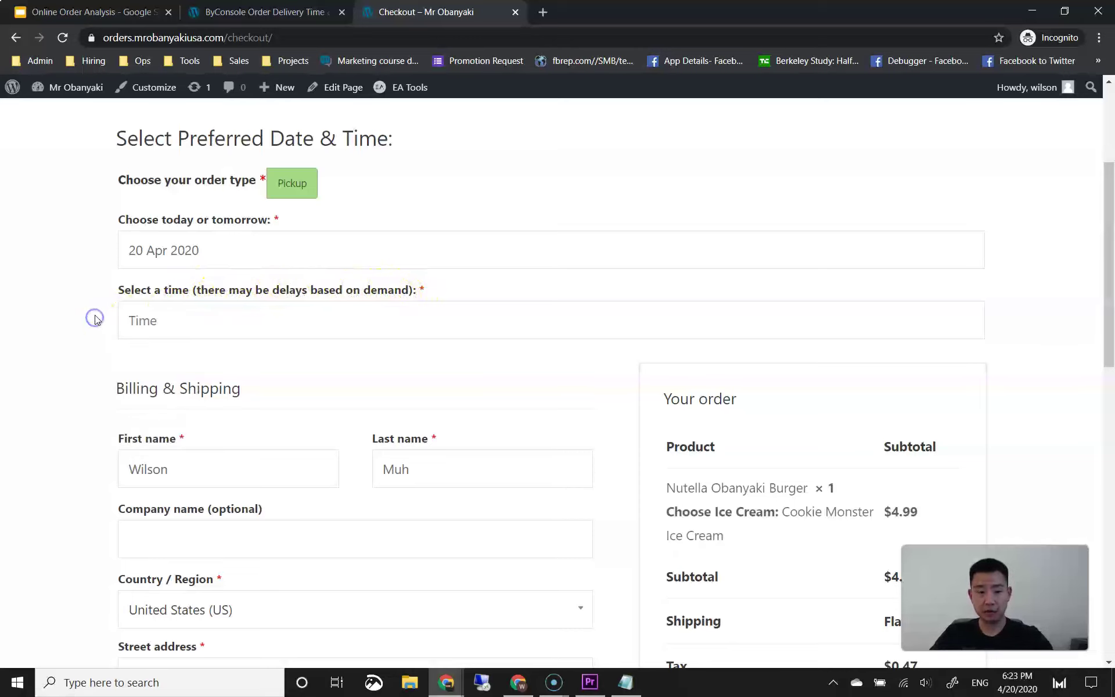
click(300, 21)
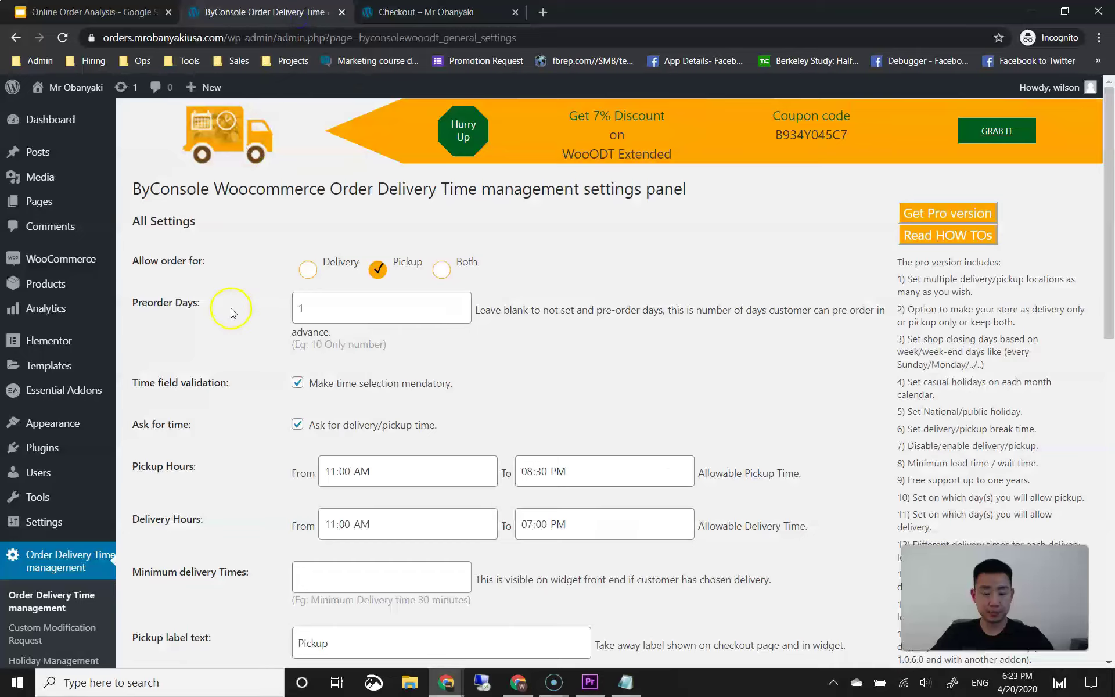
Step: Check the wording of the 'Select a time' label on the checkout page
scroll(231, 309, down, 10)
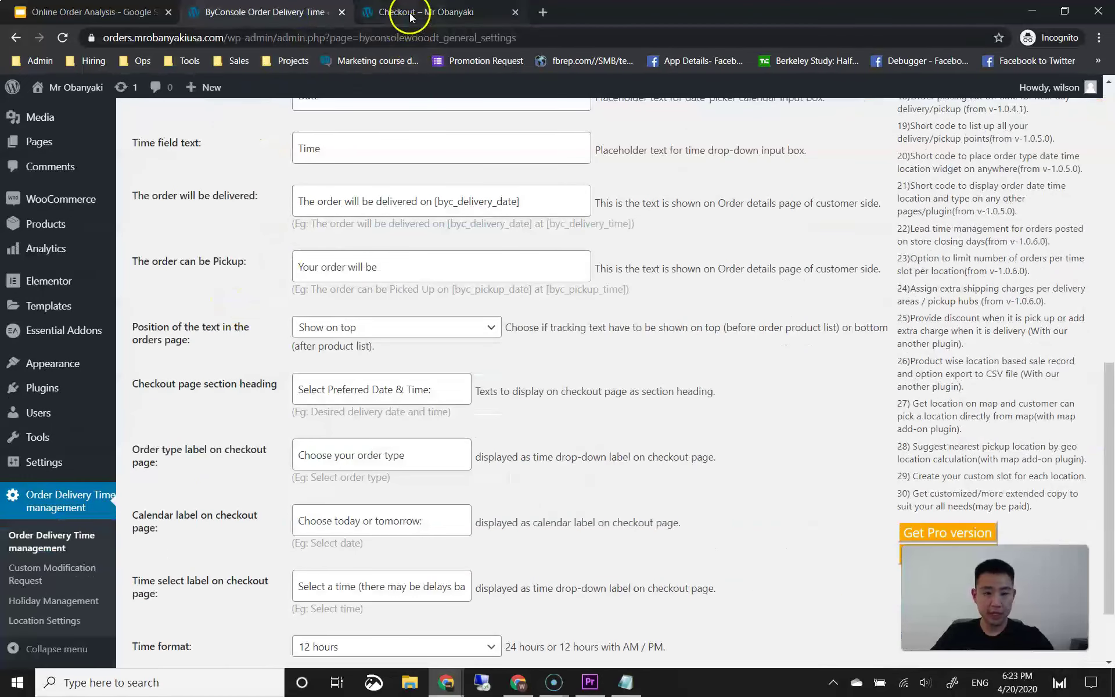
click(410, 17)
drag(161, 290, 259, 294)
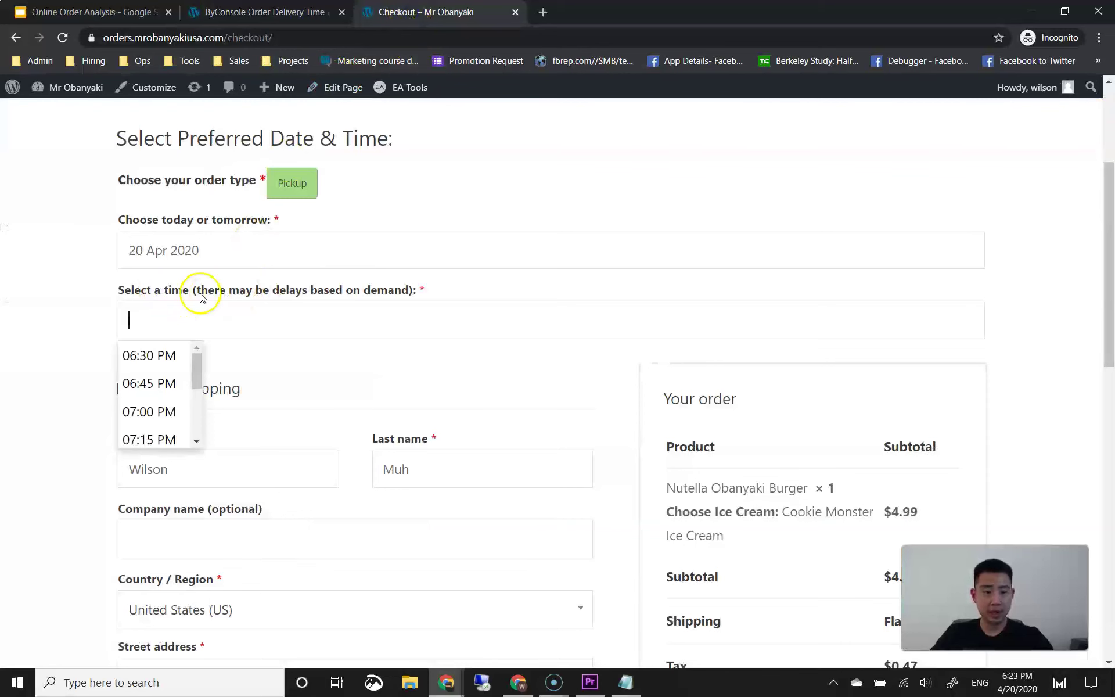
click(293, 10)
Step: Change the time label to 'Select a time at least 45 minutes from now' and save the settings
scroll(270, 273, down, 2)
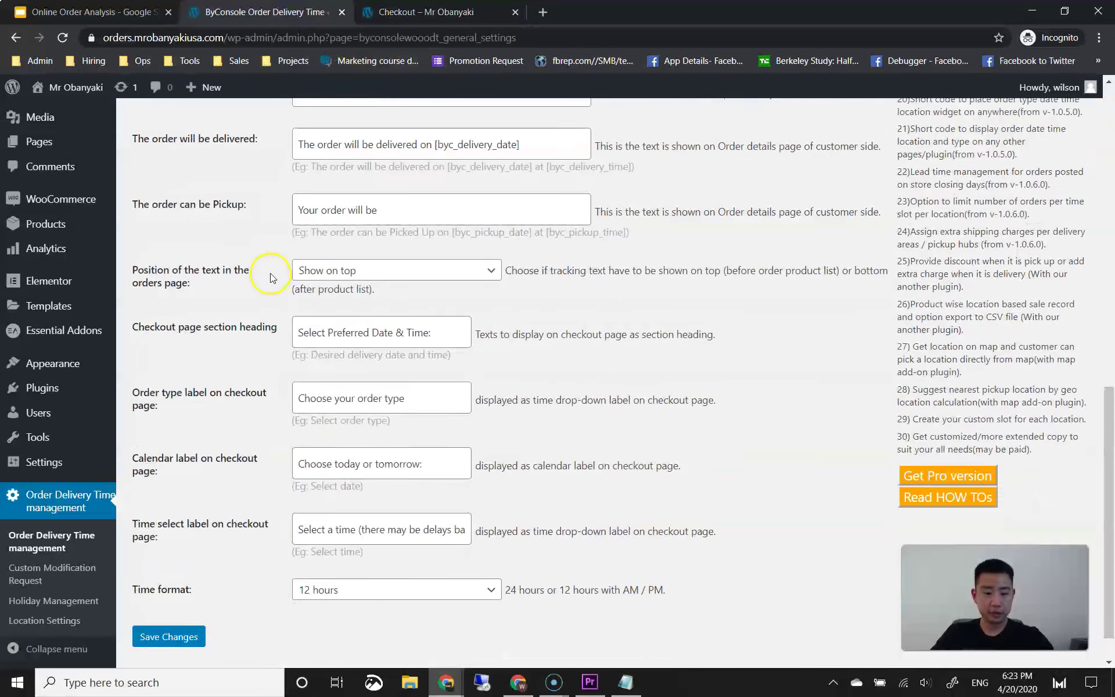
click(368, 485)
drag(332, 485, 361, 485)
click(400, 483)
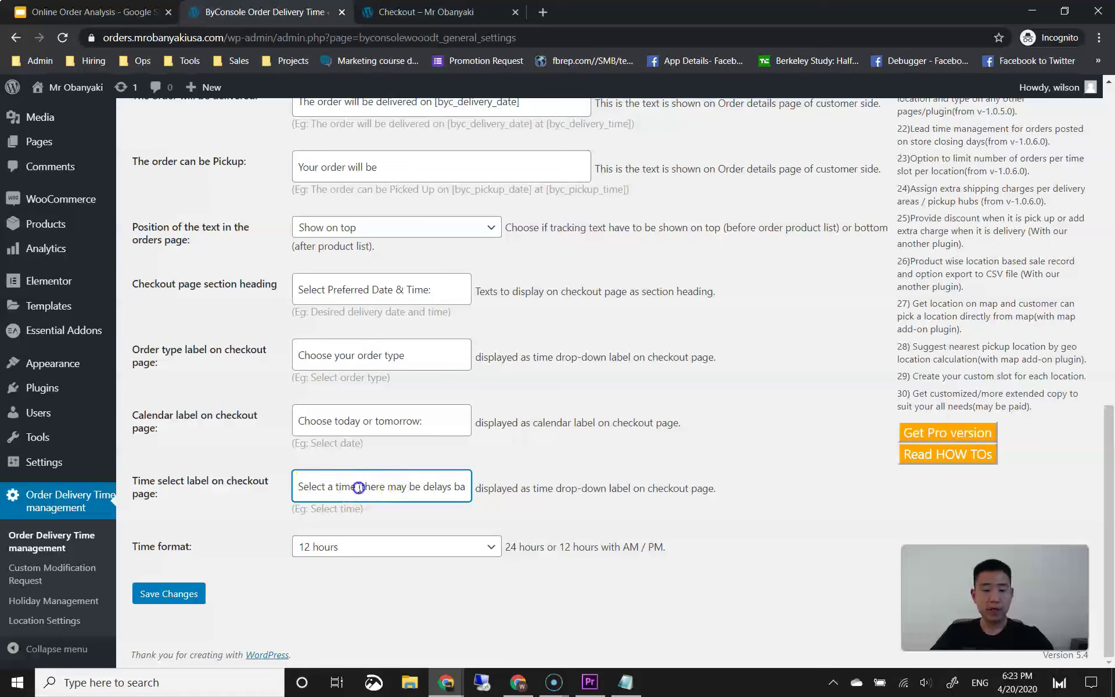
text(at least 4)
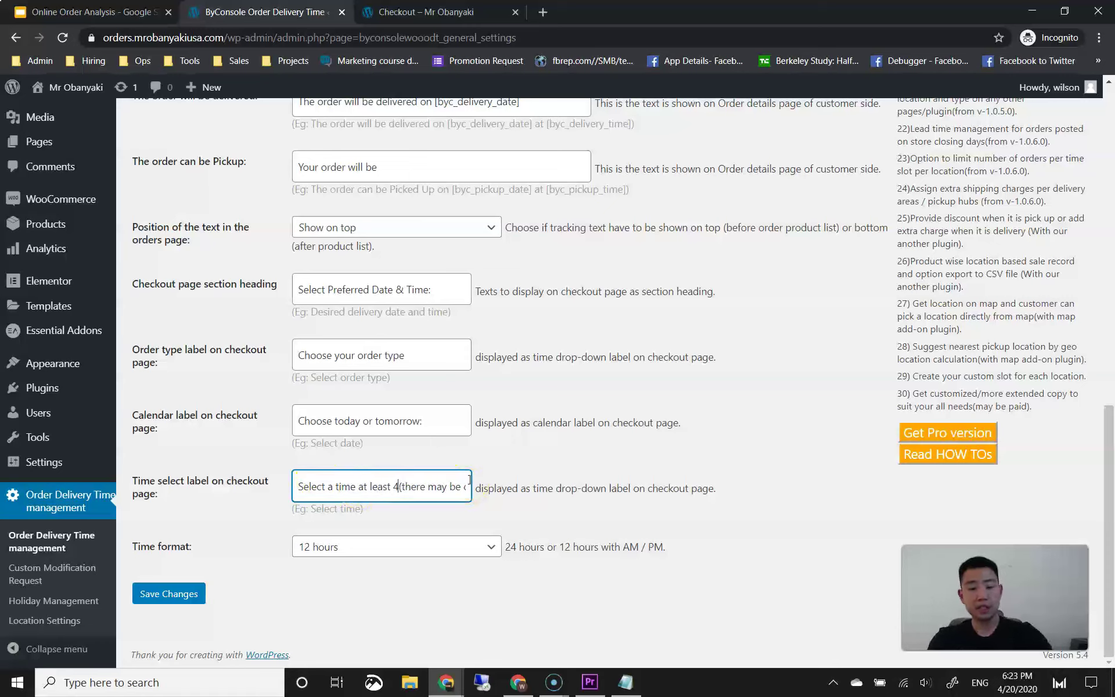
text(5 minutes from now)
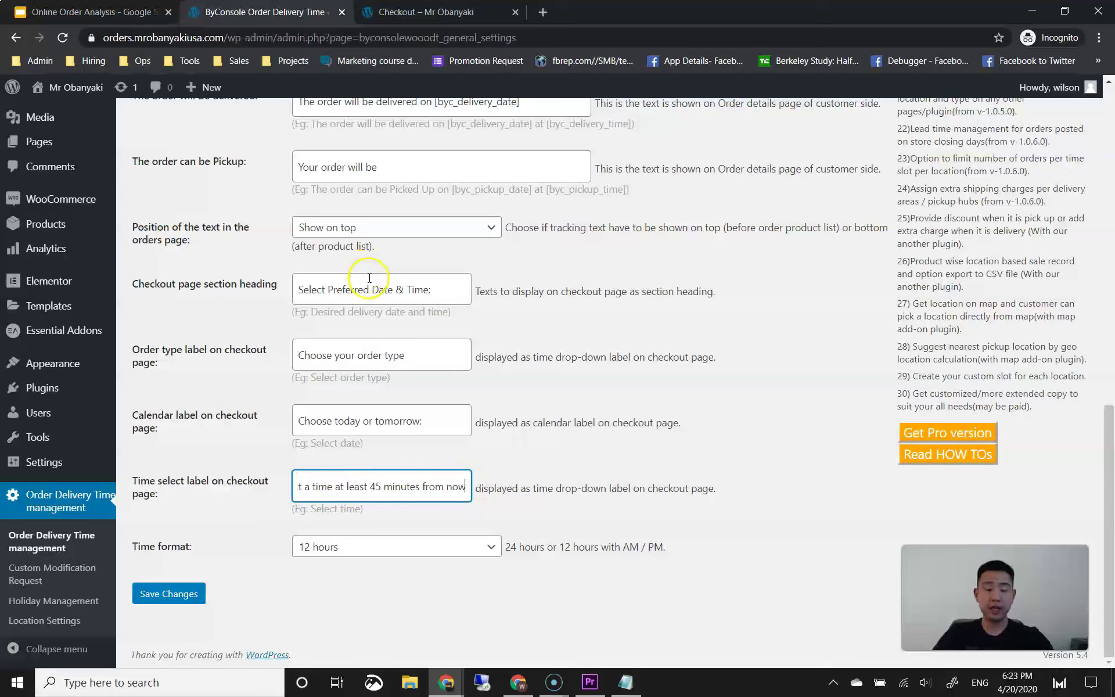
click(398, 265)
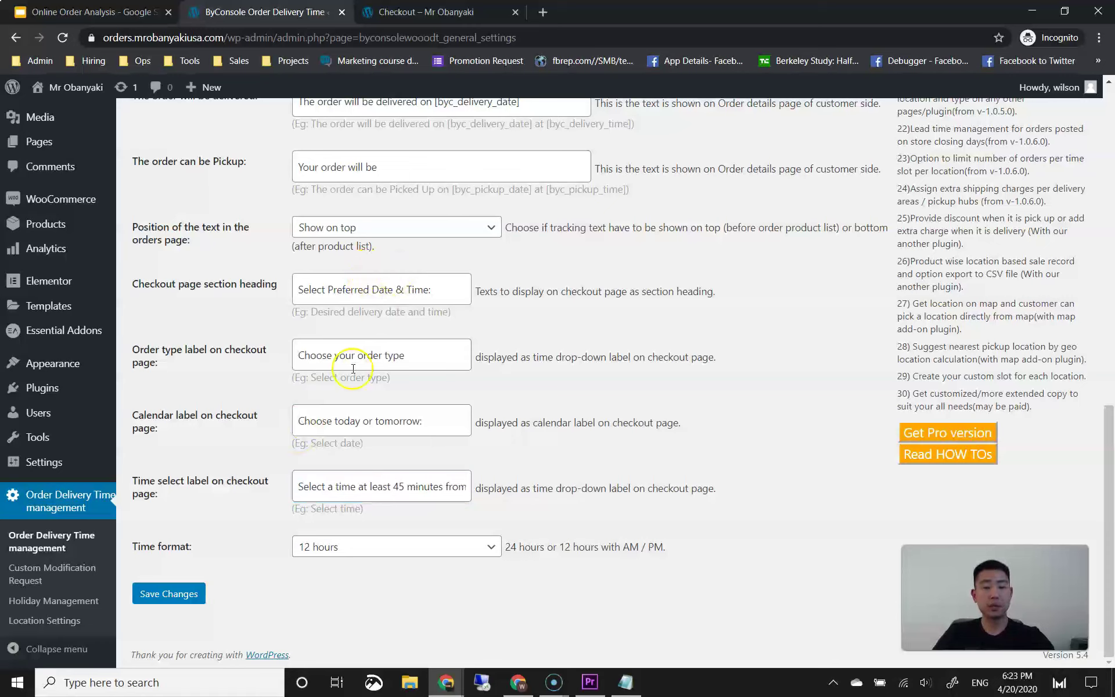
click(314, 346)
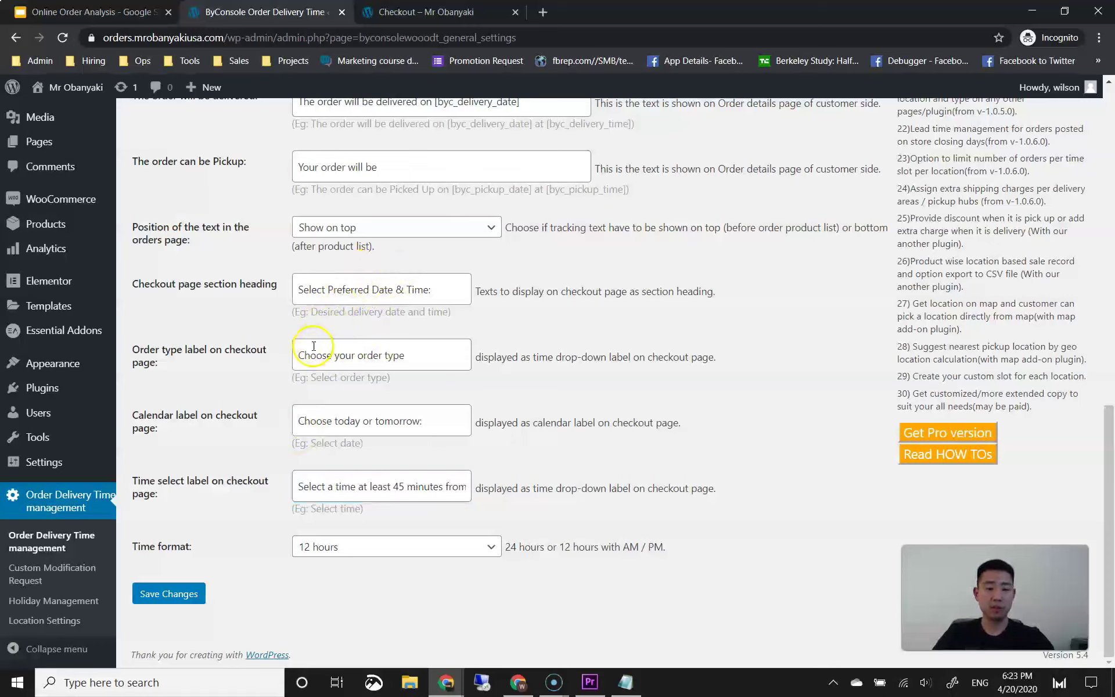
click(177, 595)
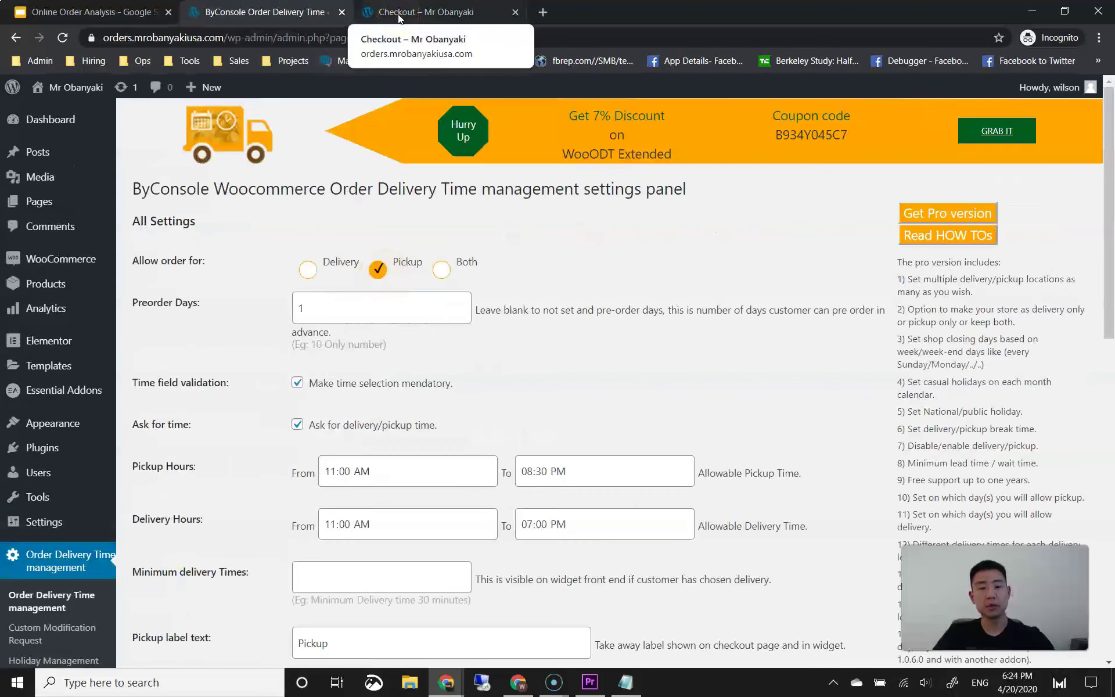
click(398, 14)
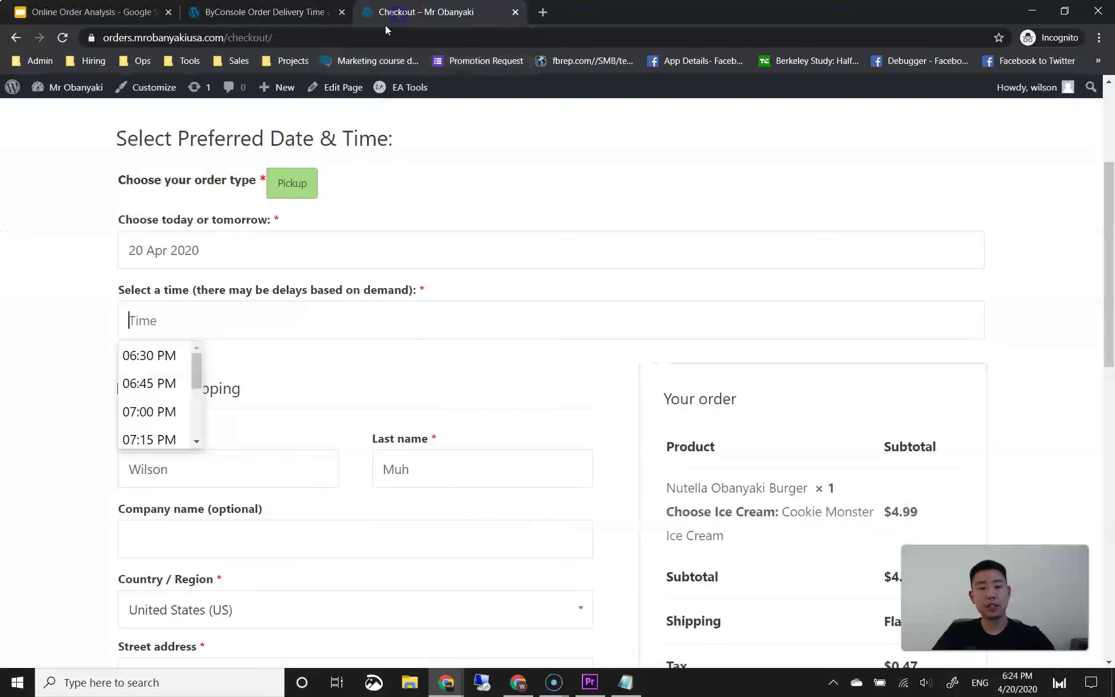
click(62, 37)
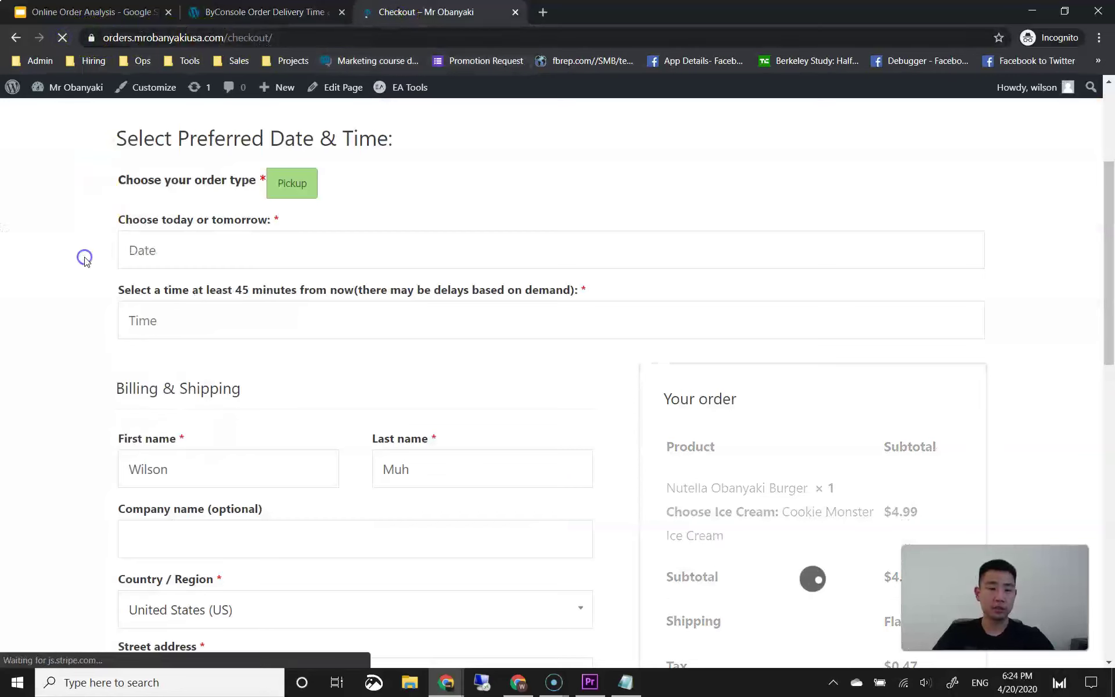
drag(164, 290, 216, 291)
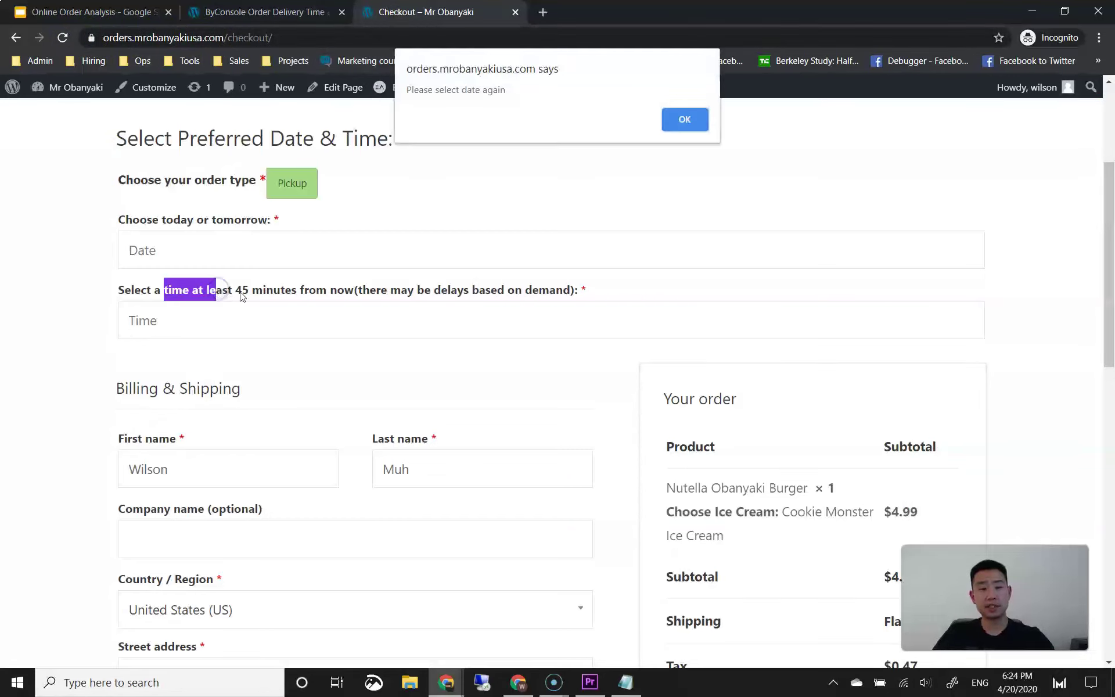
click(667, 123)
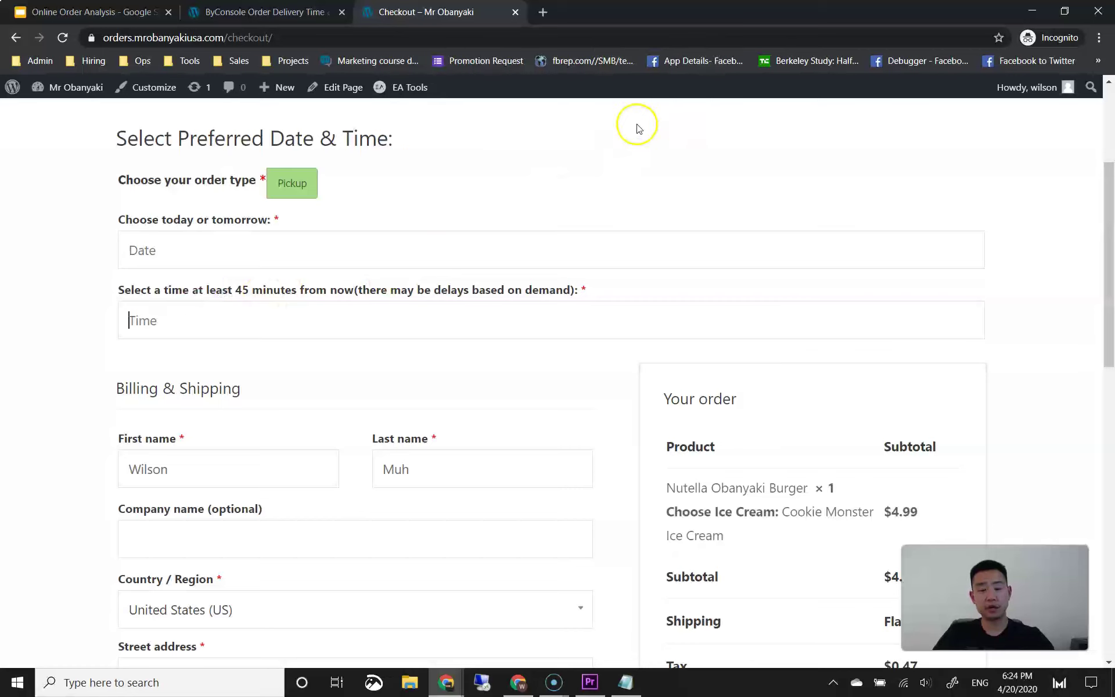
click(231, 250)
click(143, 457)
click(181, 329)
click(92, 325)
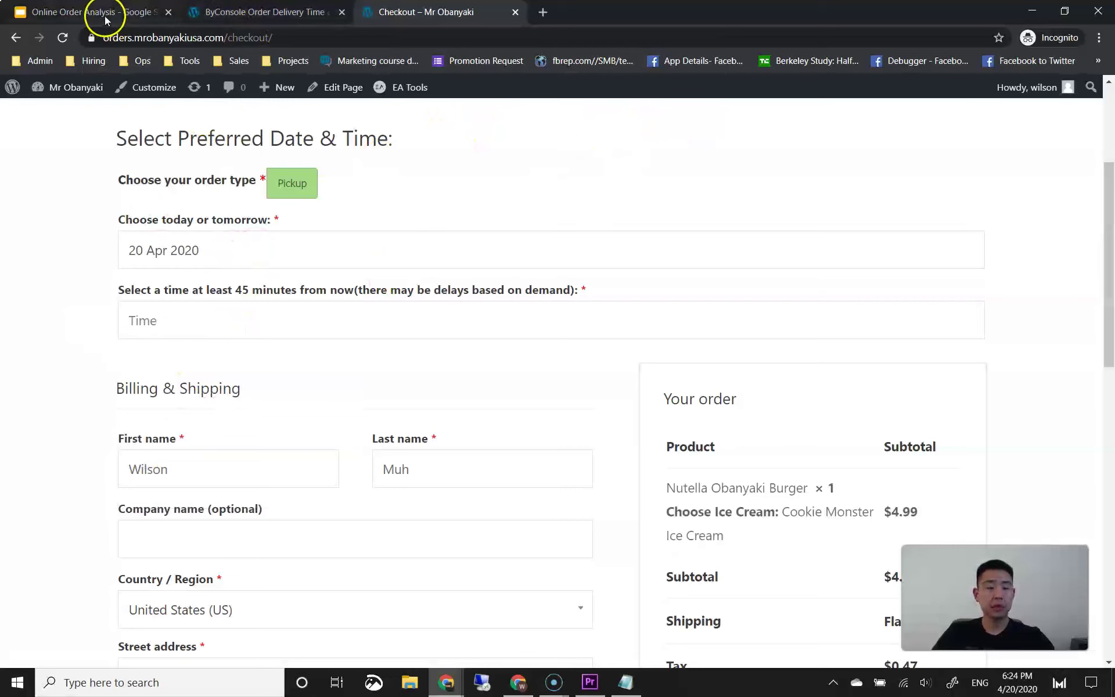
scroll(366, 290, down, 9)
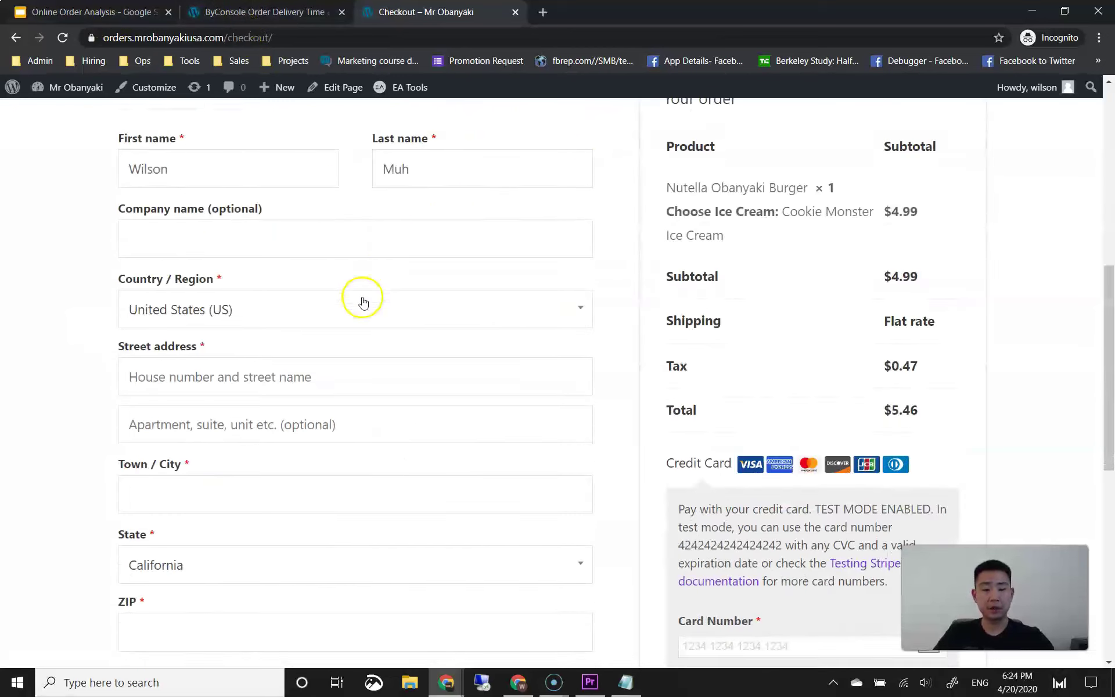
scroll(393, 329, up, 9)
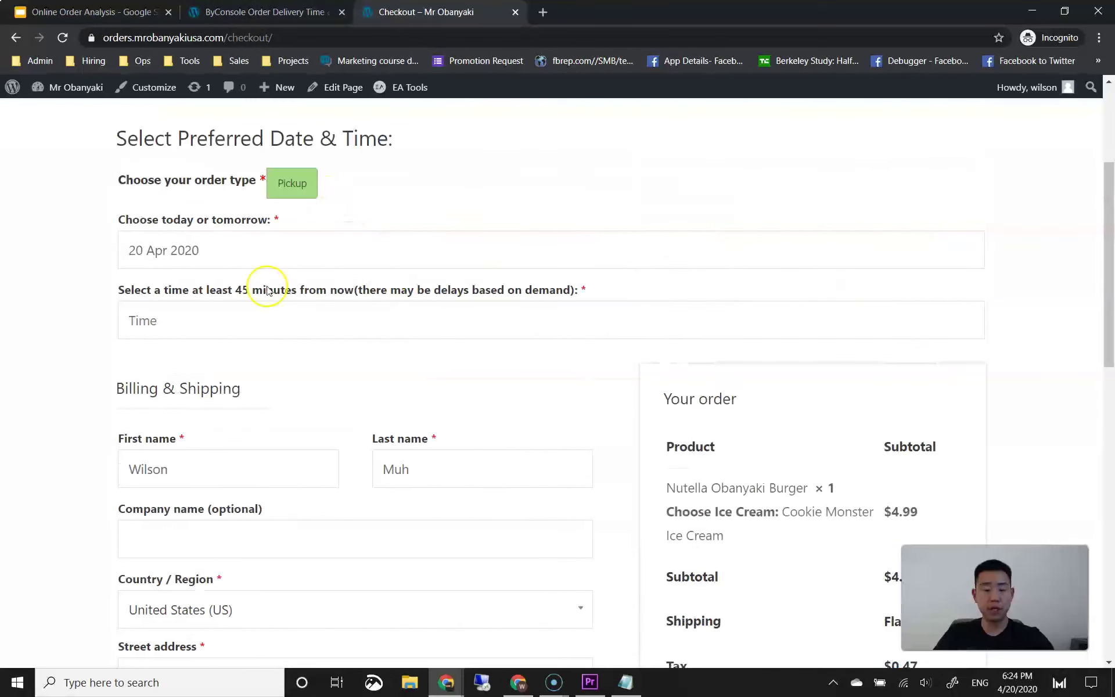
scroll(263, 317, down, 6)
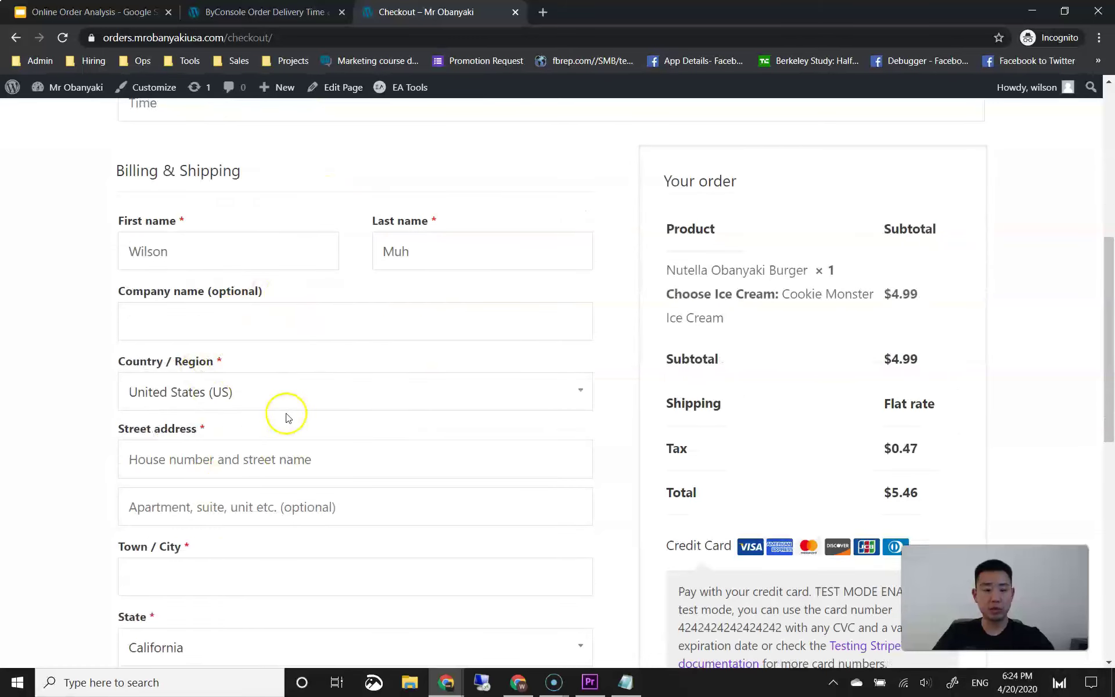
scroll(290, 320, up, 1)
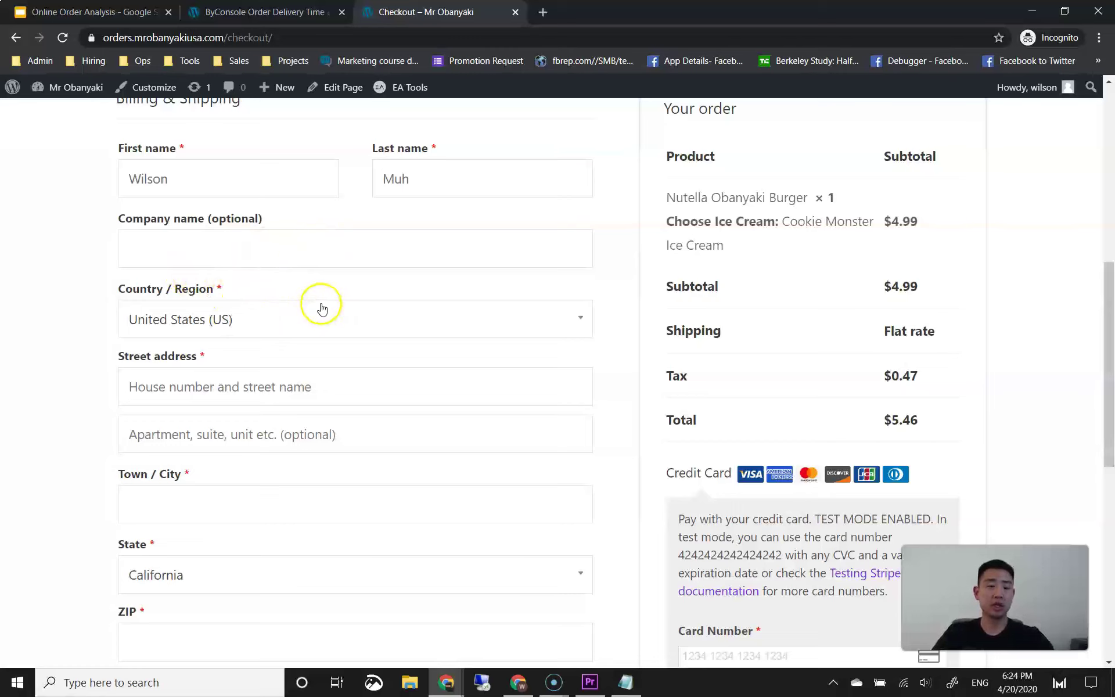
click(119, 22)
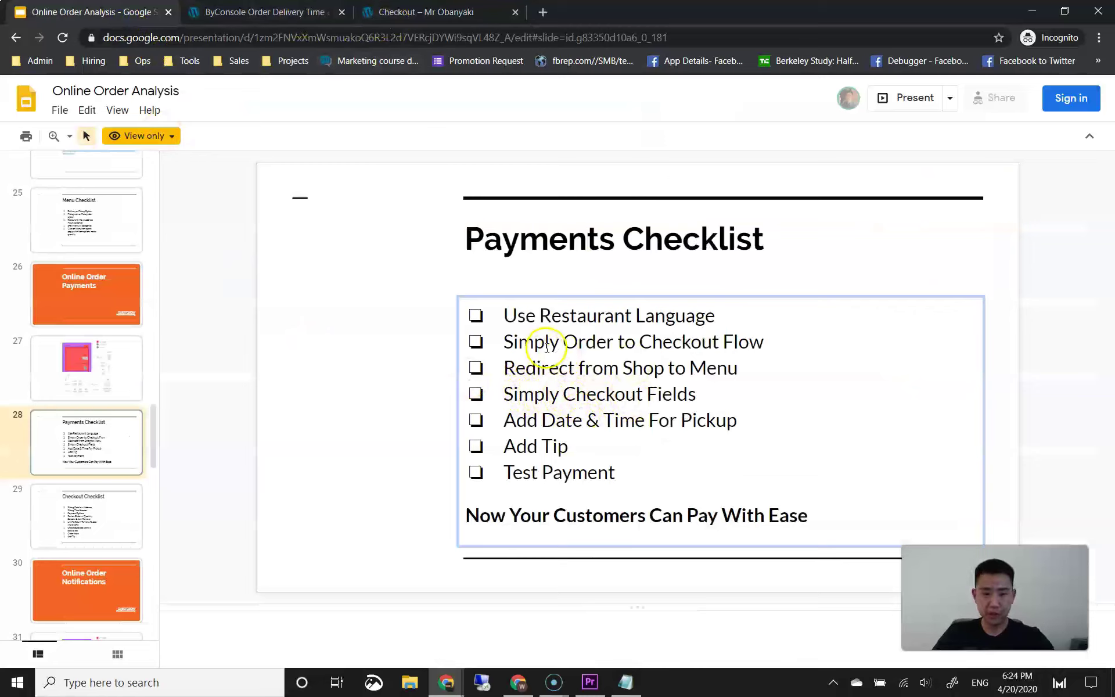
click(271, 11)
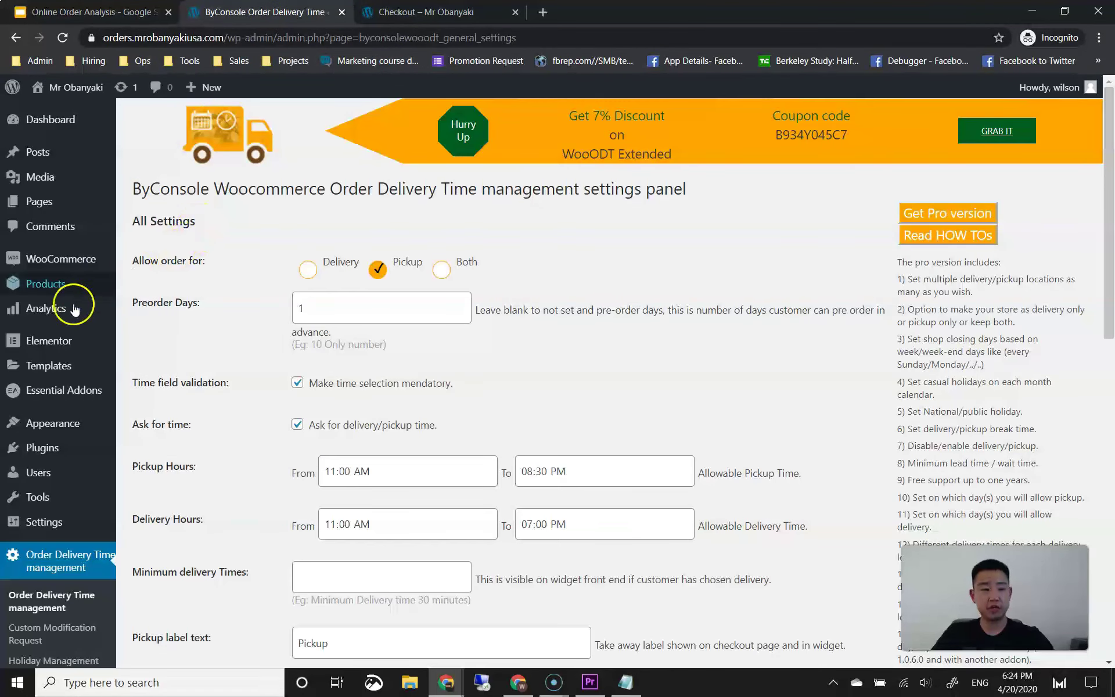
Step: Search Add New plugins for 'chec', then install and activate Checkout Manager for WooCommerce
mouse_move(38, 441)
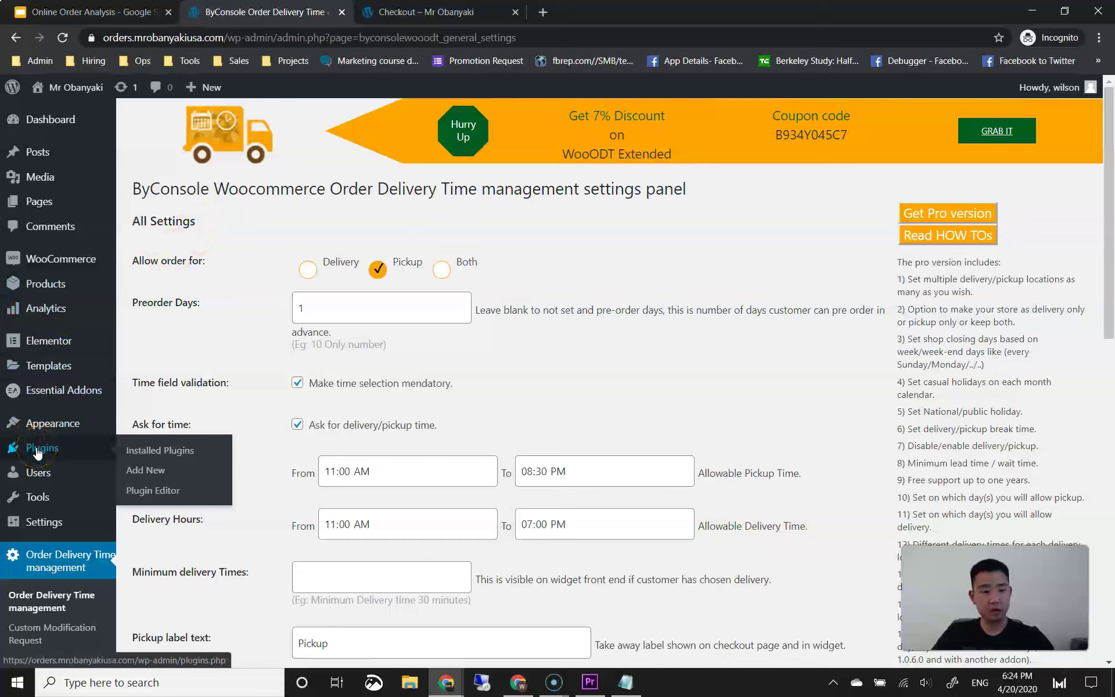
click(147, 472)
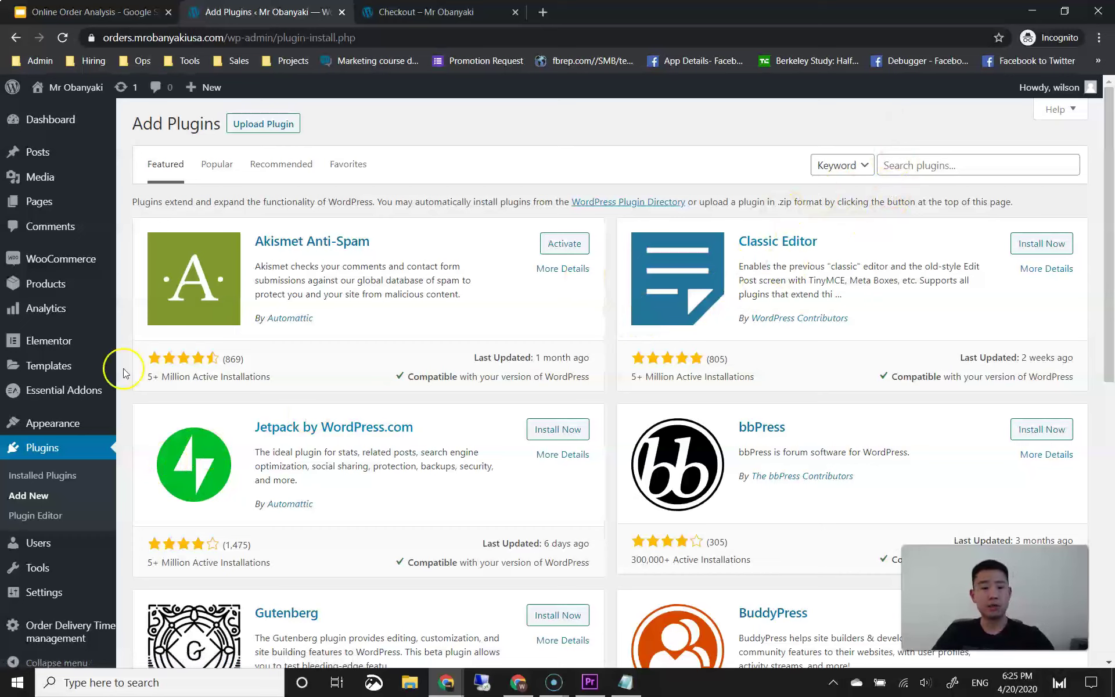
click(913, 168)
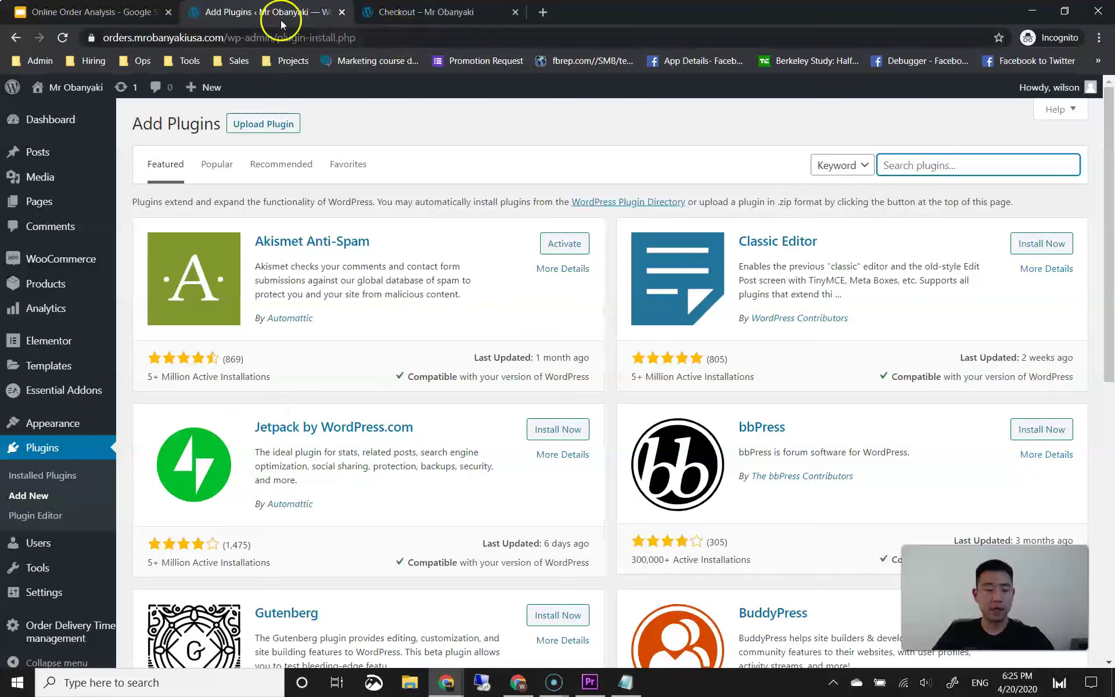
text(checkout field manager)
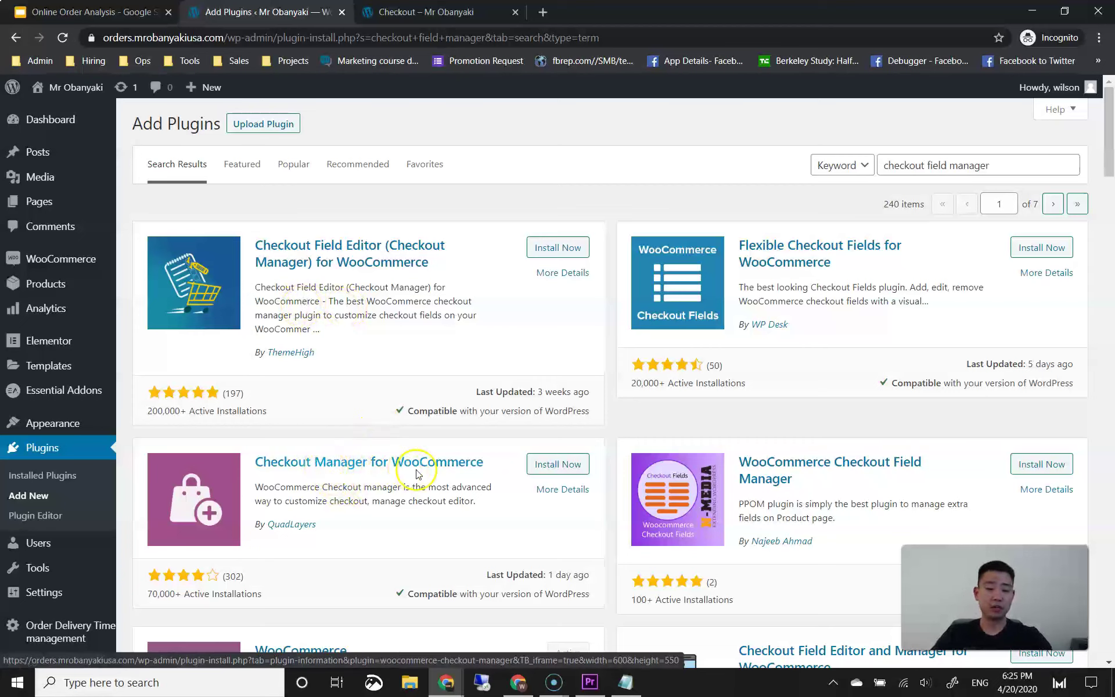
click(554, 466)
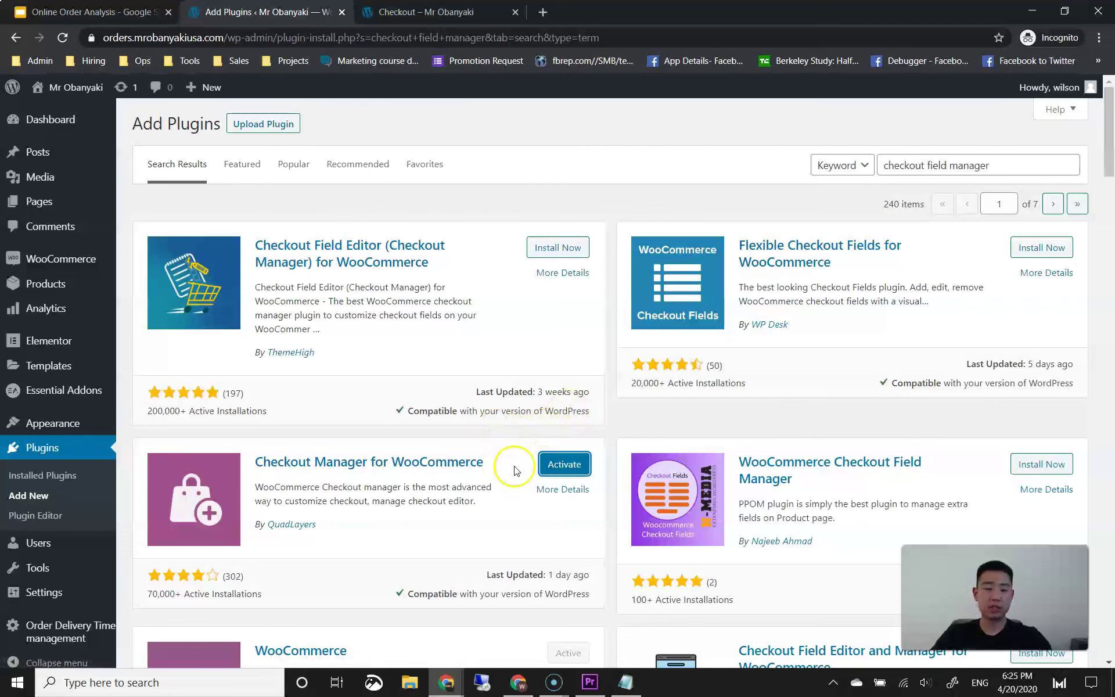
click(563, 464)
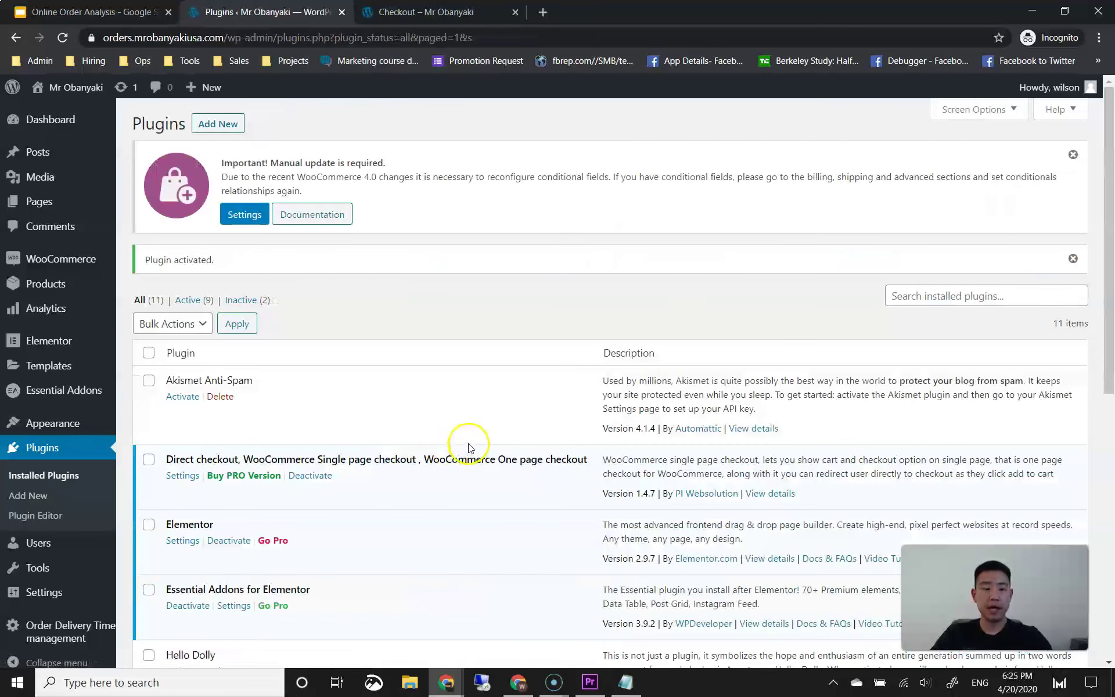
Step: Open the WooCommerce Checkout Manager settings and show the Billing fields list
scroll(468, 445, down, 7)
scroll(465, 443, up, 7)
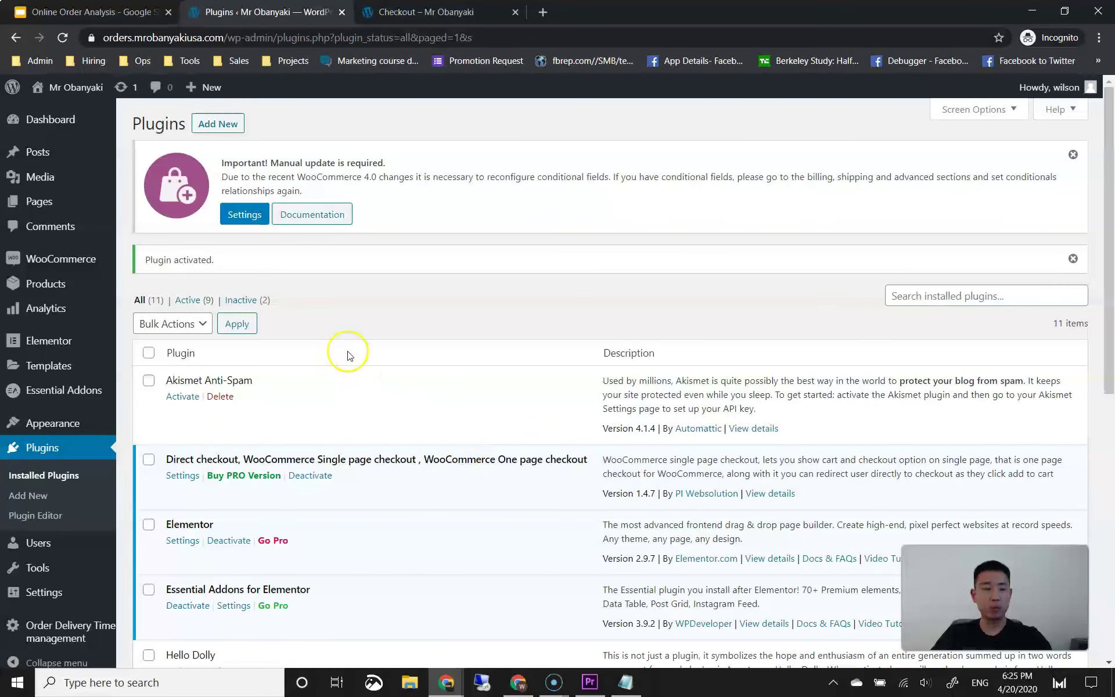
mouse_move(76, 262)
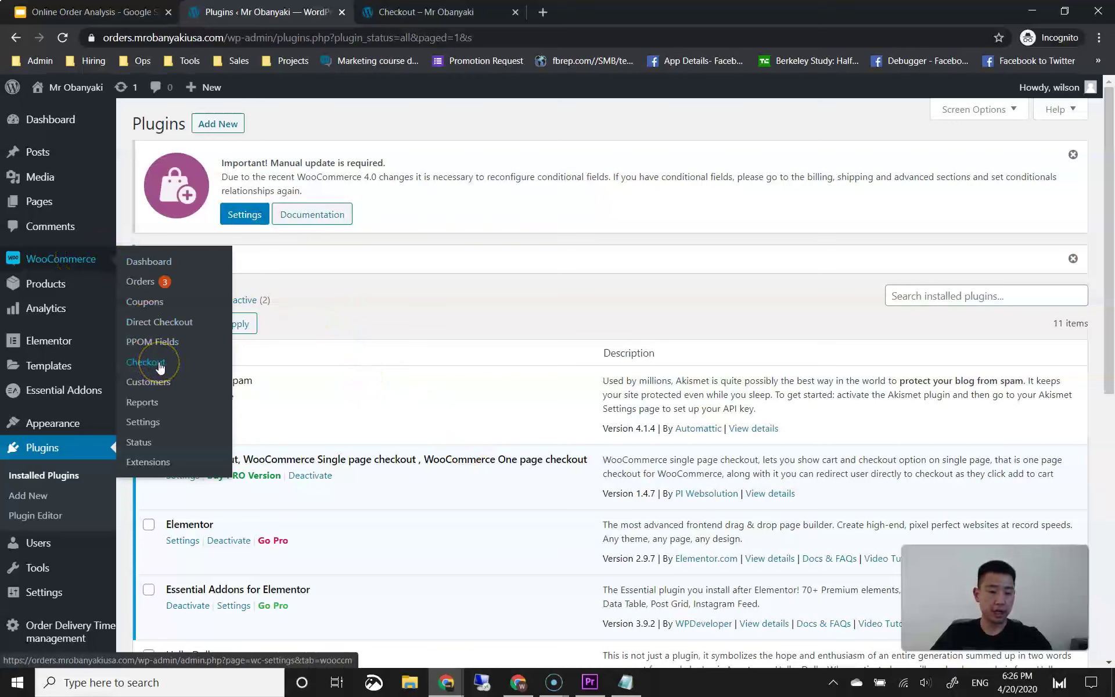
click(160, 366)
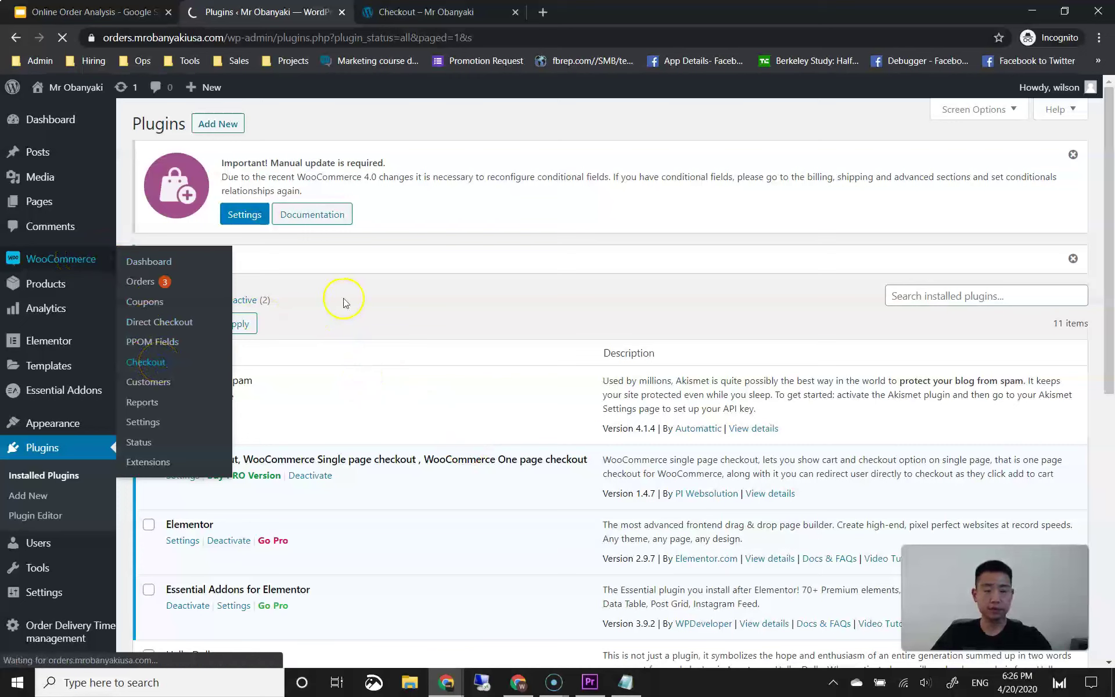
scroll(266, 348, down, 3)
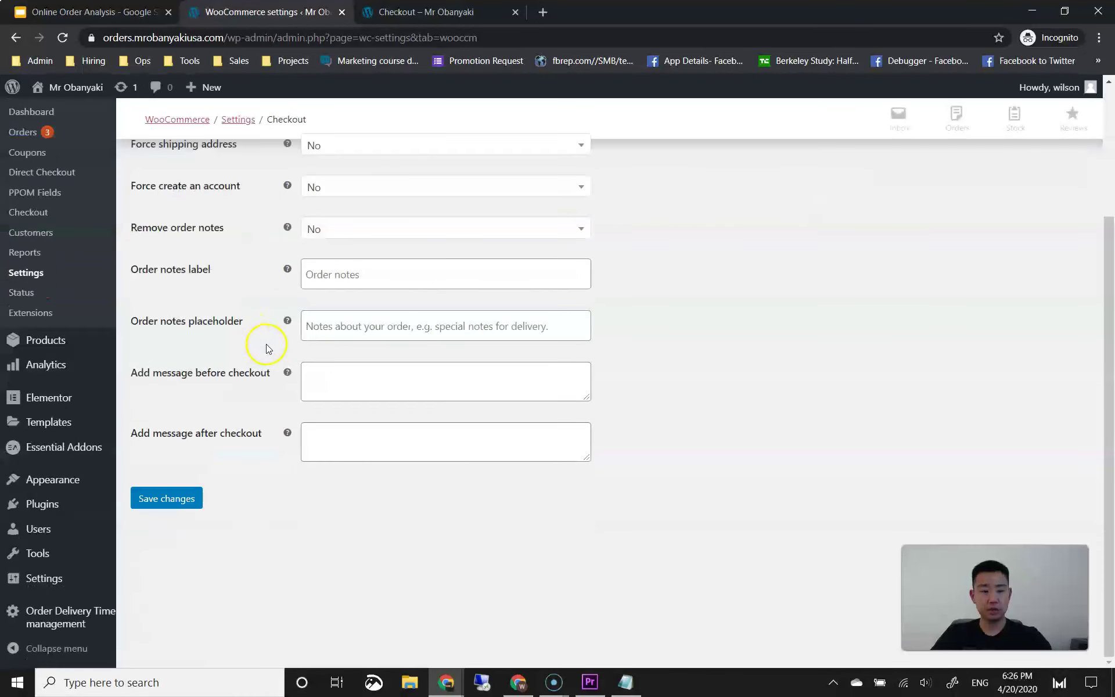
scroll(296, 343, up, 2)
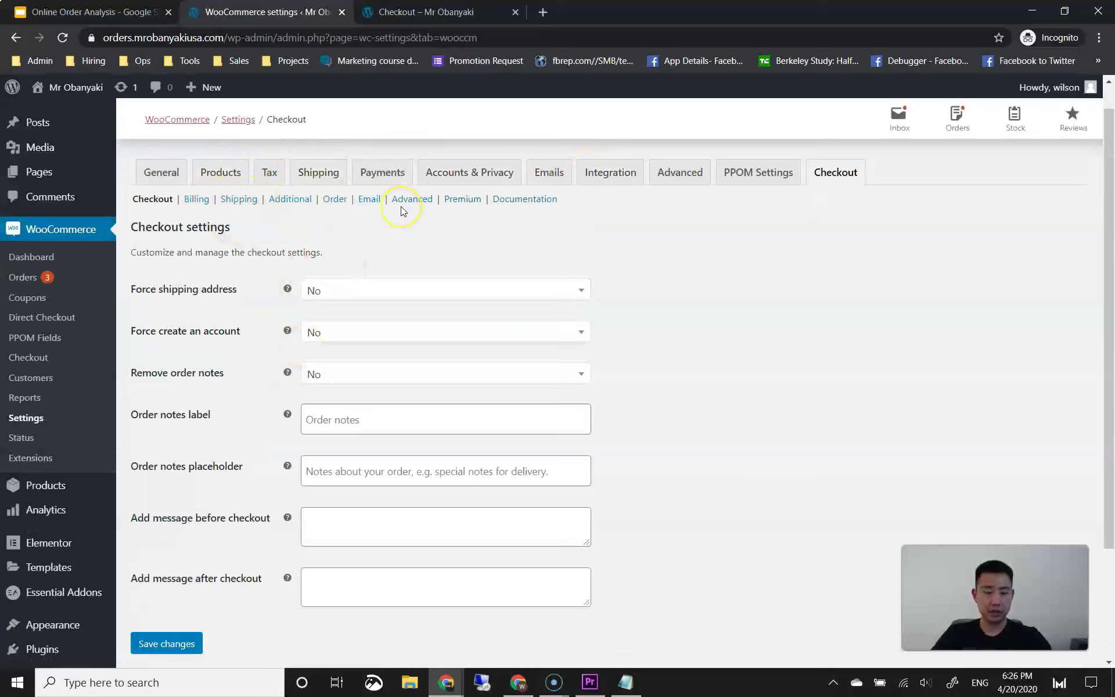
click(197, 200)
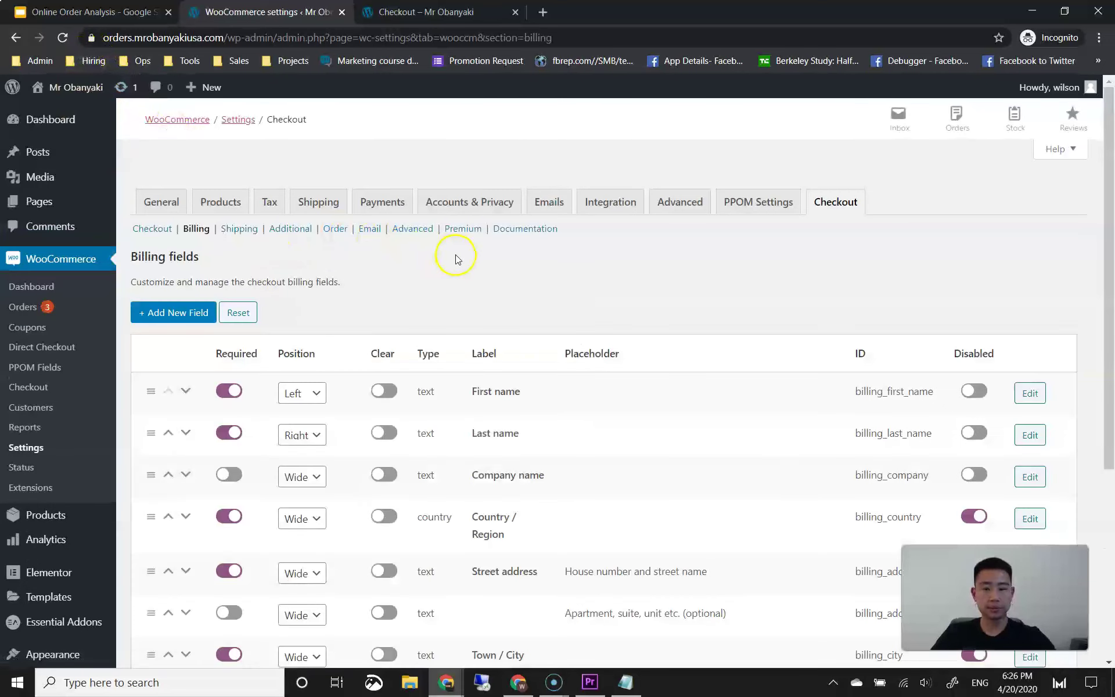
Step: Re-enable the Country, Street address, address line 2, Town / City, State and ZIP billing fields, then save
scroll(447, 249, down, 4)
scroll(438, 256, up, 2)
scroll(437, 263, down, 1)
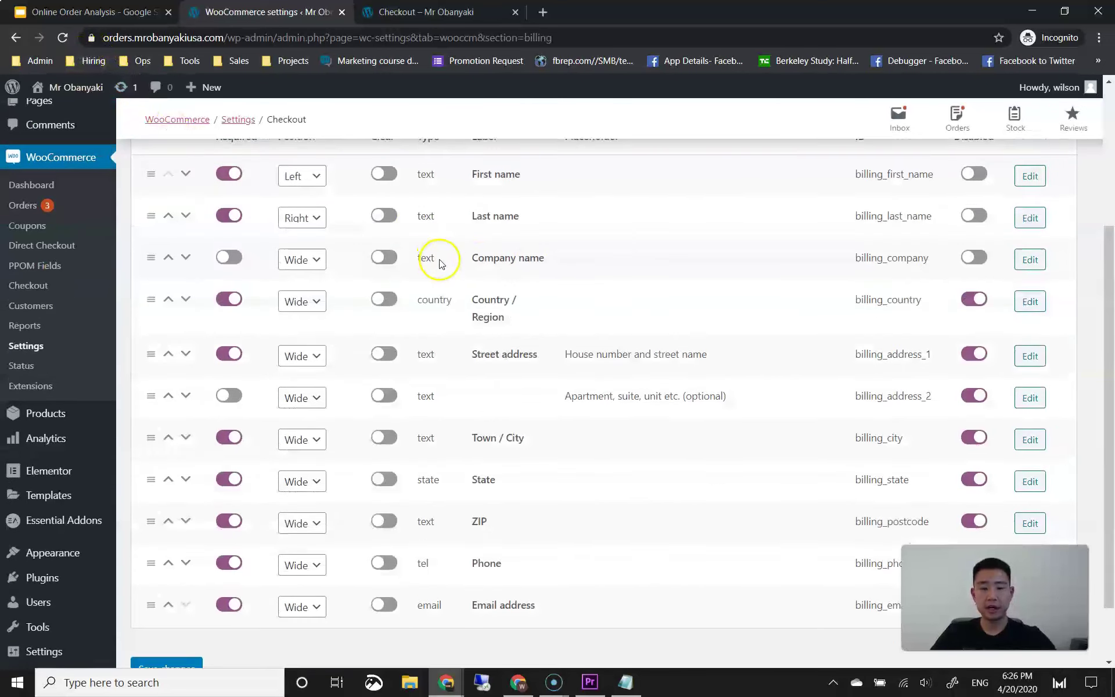
click(967, 309)
click(974, 355)
click(974, 397)
click(974, 438)
click(974, 479)
scroll(975, 480, down, 1)
click(970, 447)
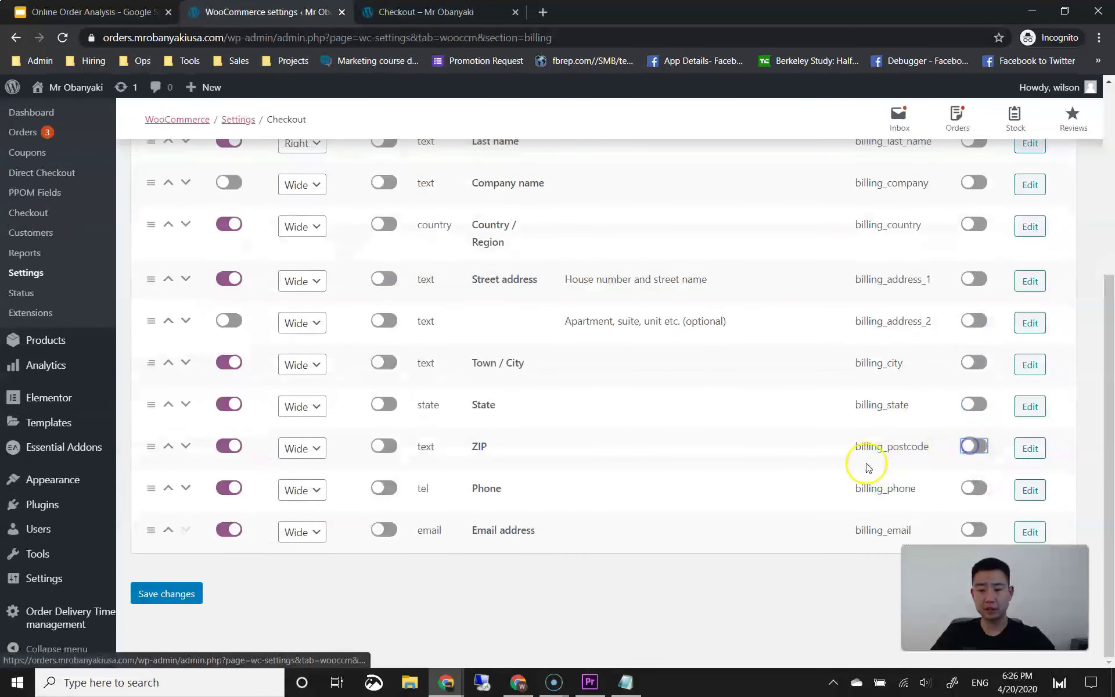
click(163, 592)
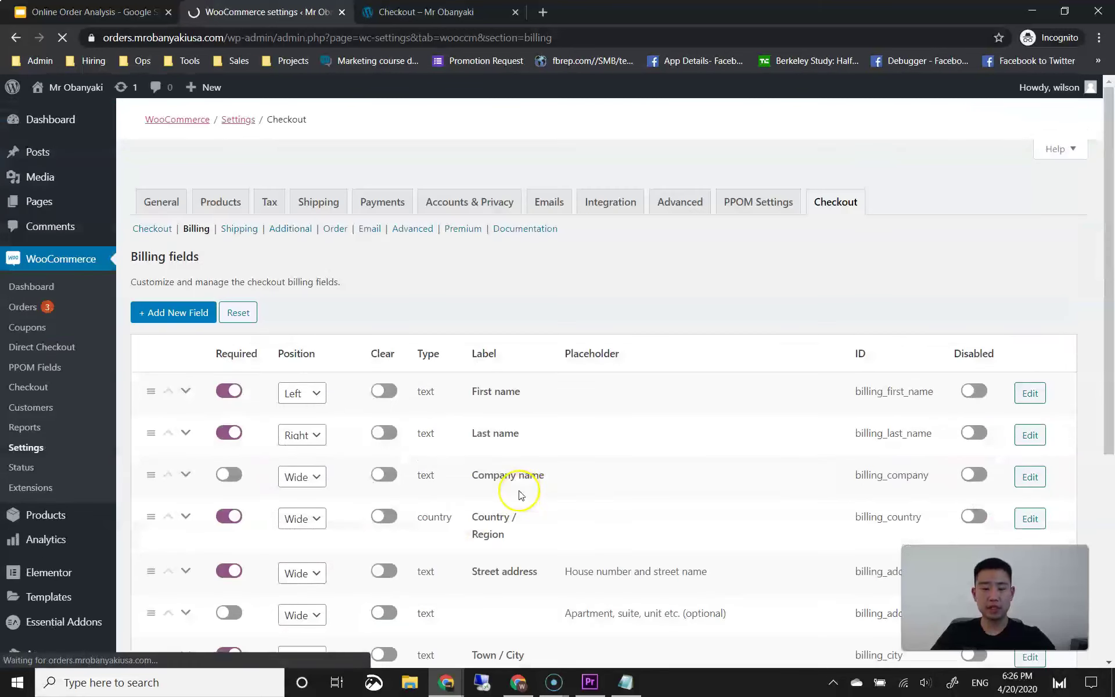
scroll(522, 493, down, 5)
Step: Reload the storefront checkout and check the Company name, Phone and Email address billing fields
click(419, 12)
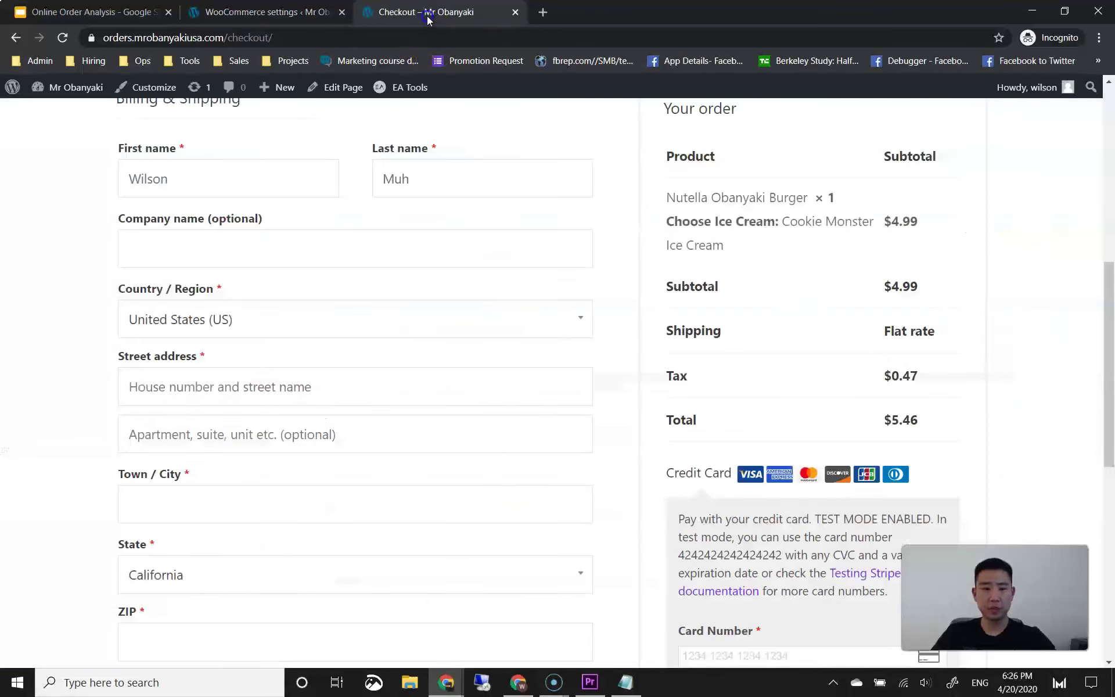
click(62, 37)
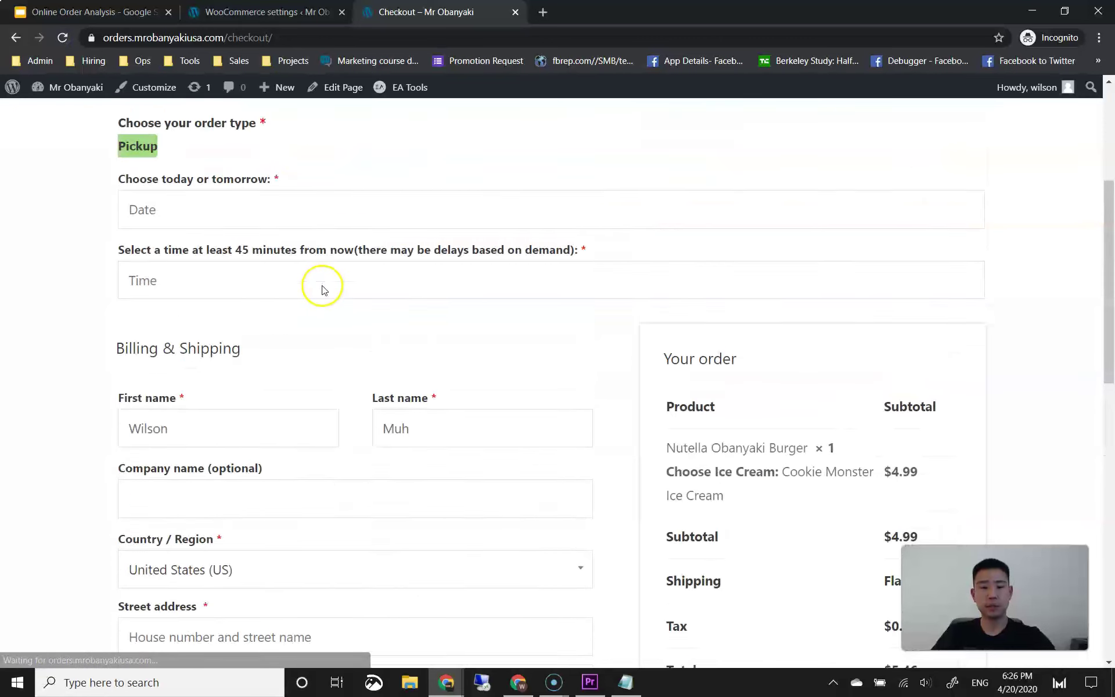
scroll(306, 293, down, 2)
scroll(82, 330, down, 1)
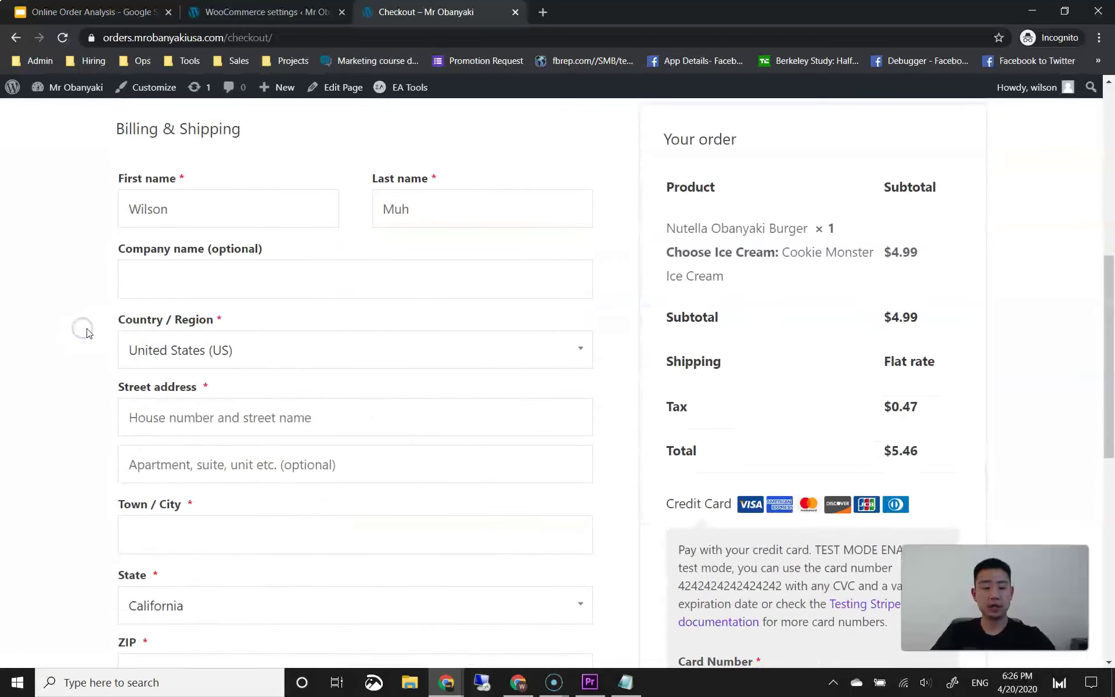
click(209, 255)
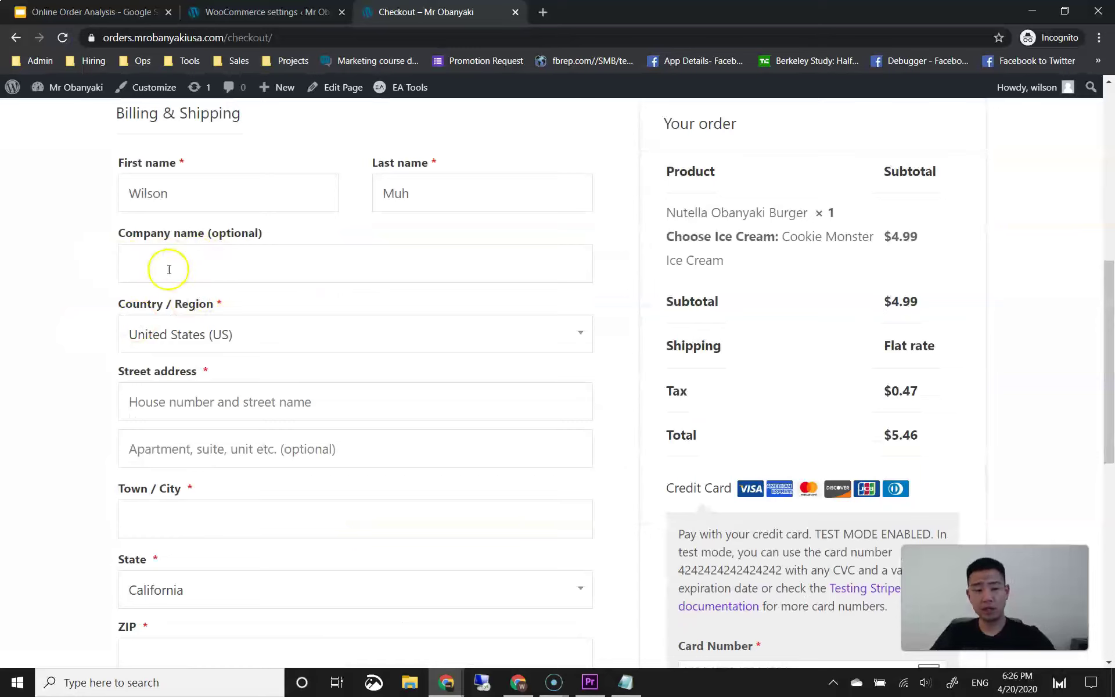
scroll(112, 296, down, 2)
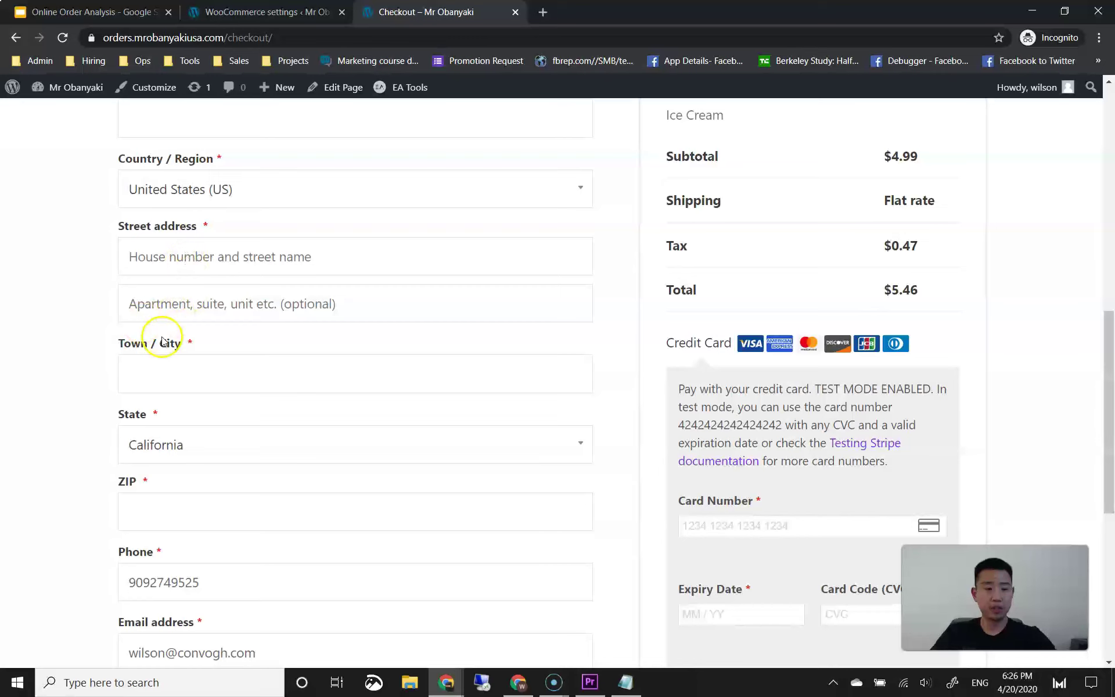
scroll(168, 334, down, 1)
scroll(99, 428, down, 2)
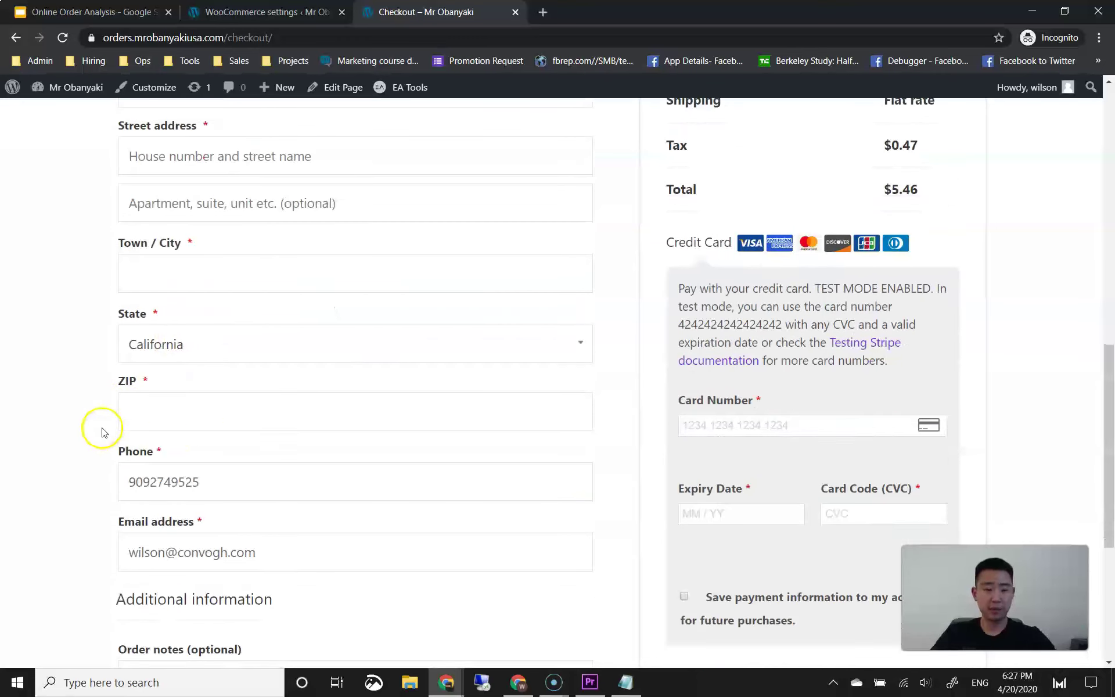
click(185, 369)
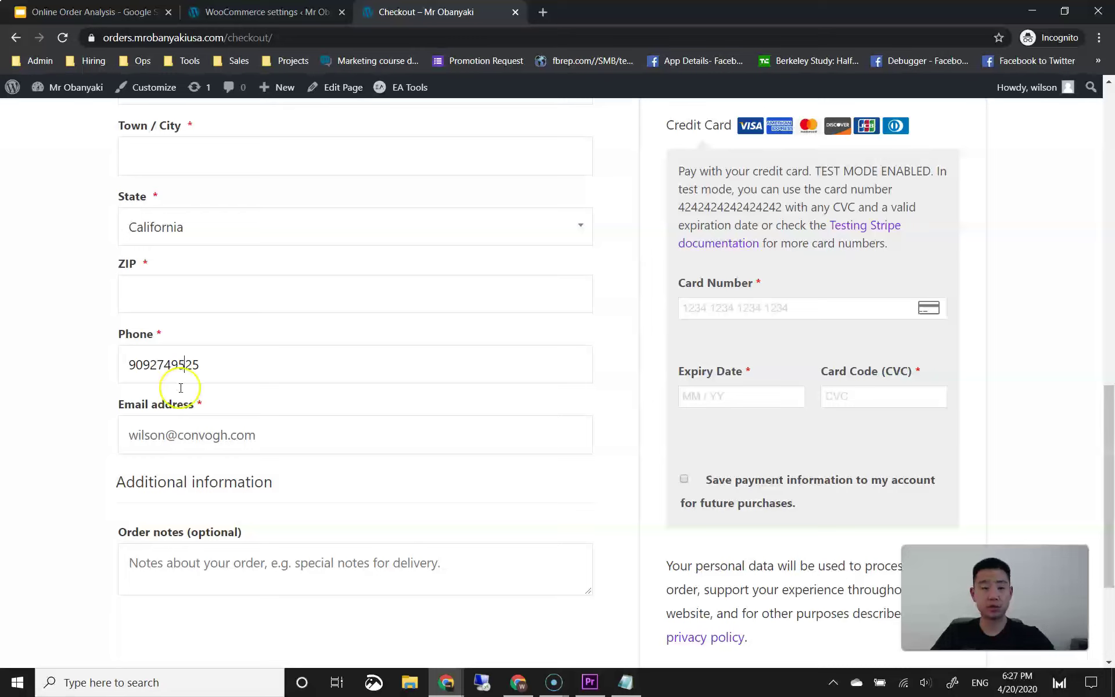
click(94, 403)
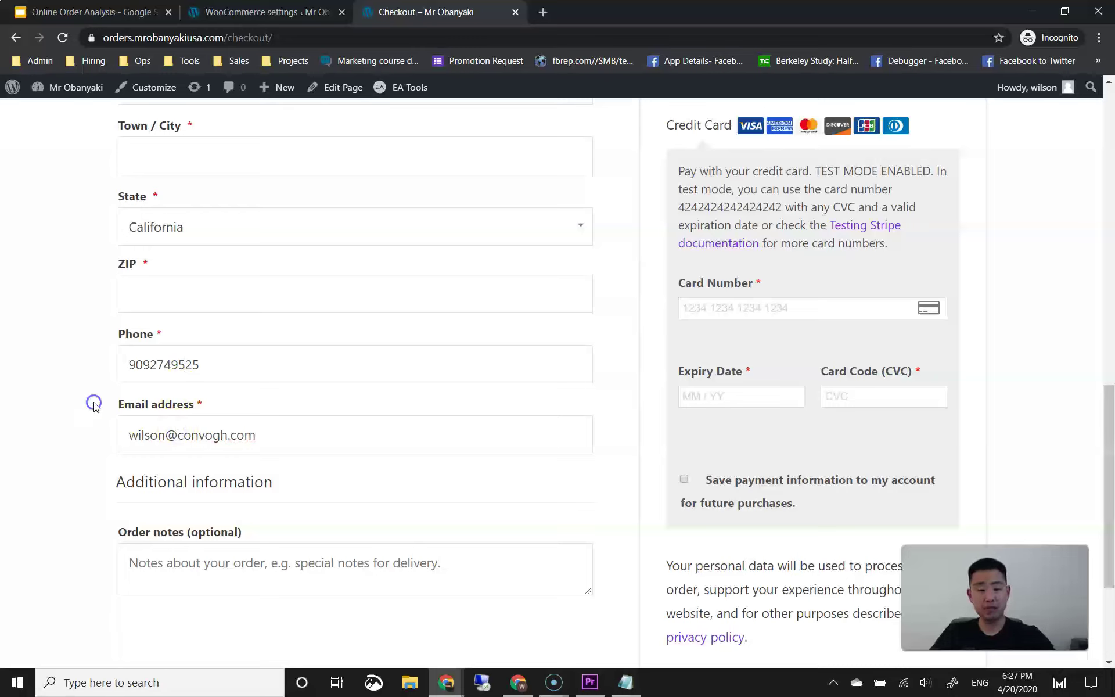
click(151, 439)
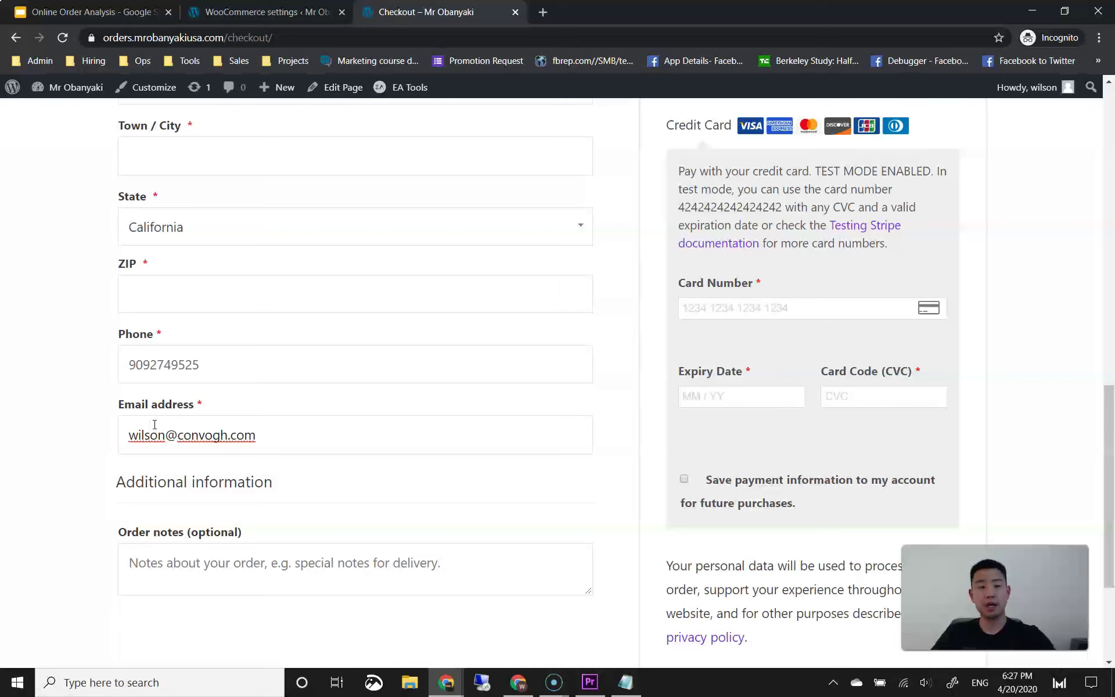
Step: Disable the Country / Region, Street address and apartment/suite billing fields
click(239, 12)
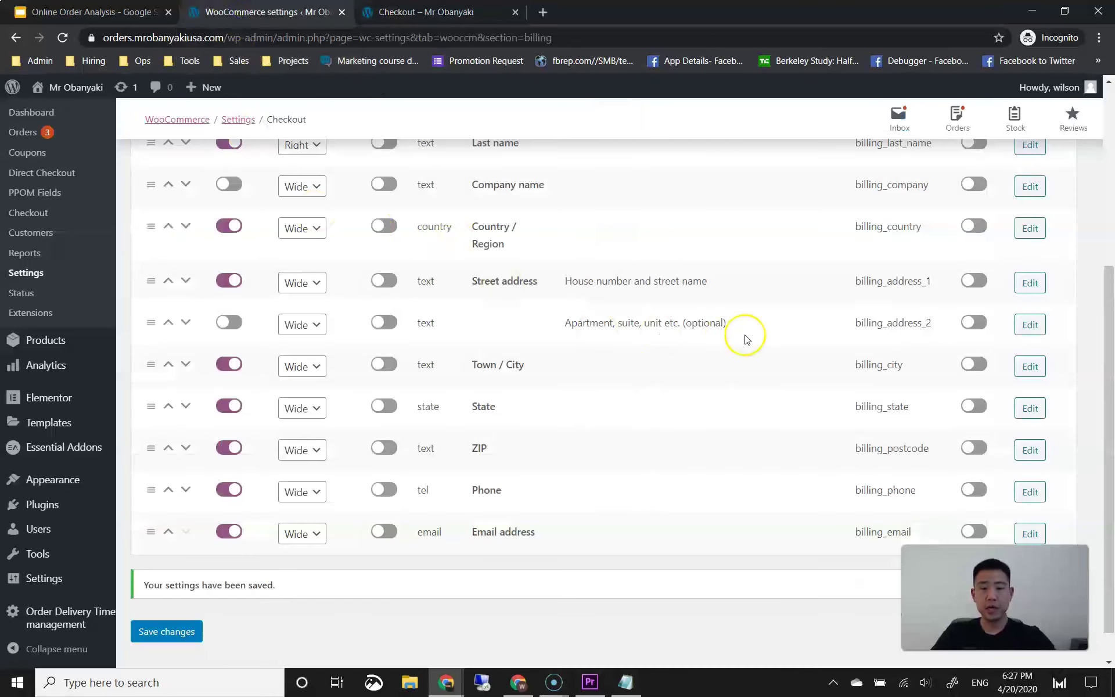
scroll(963, 314, up, 1)
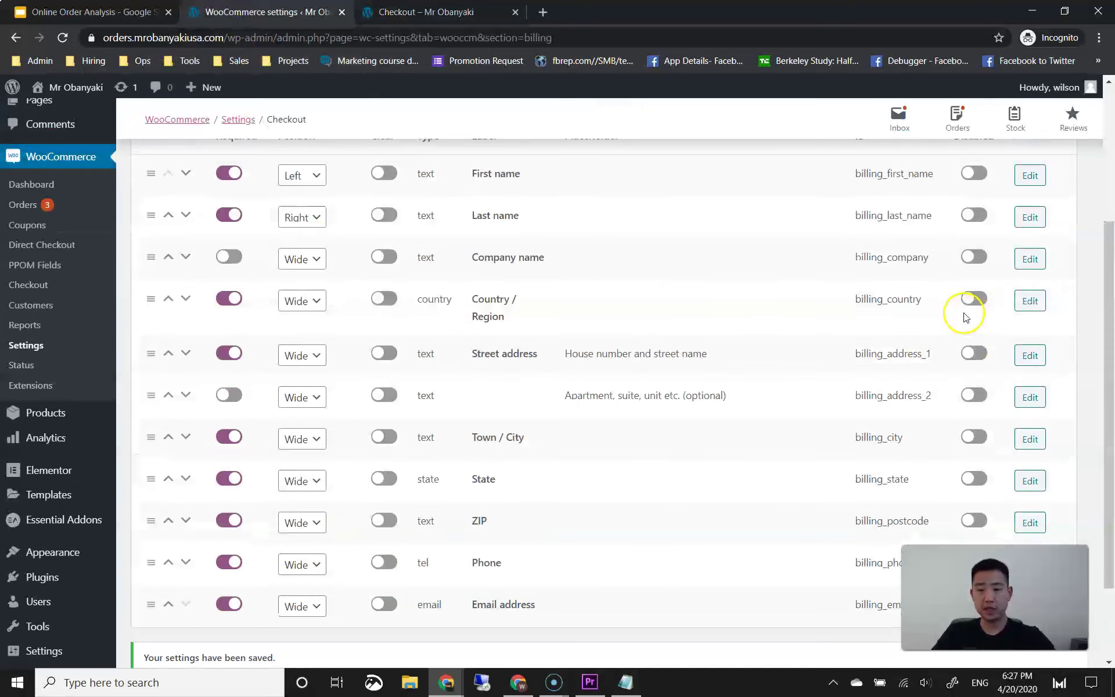
click(973, 299)
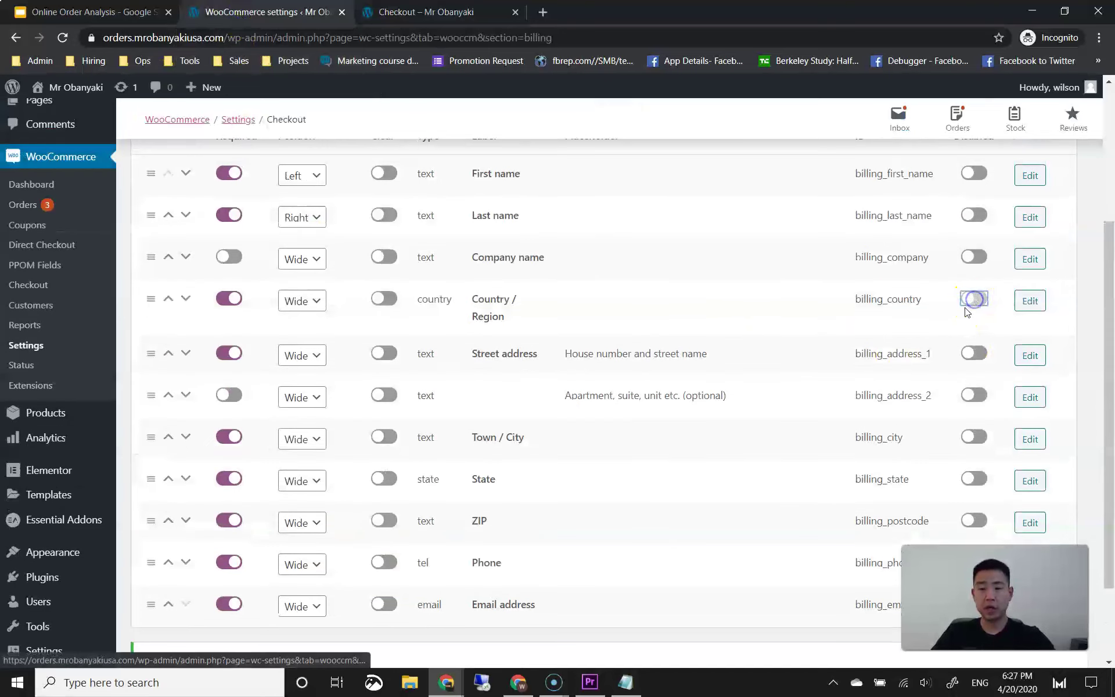
scroll(965, 323, up, 1)
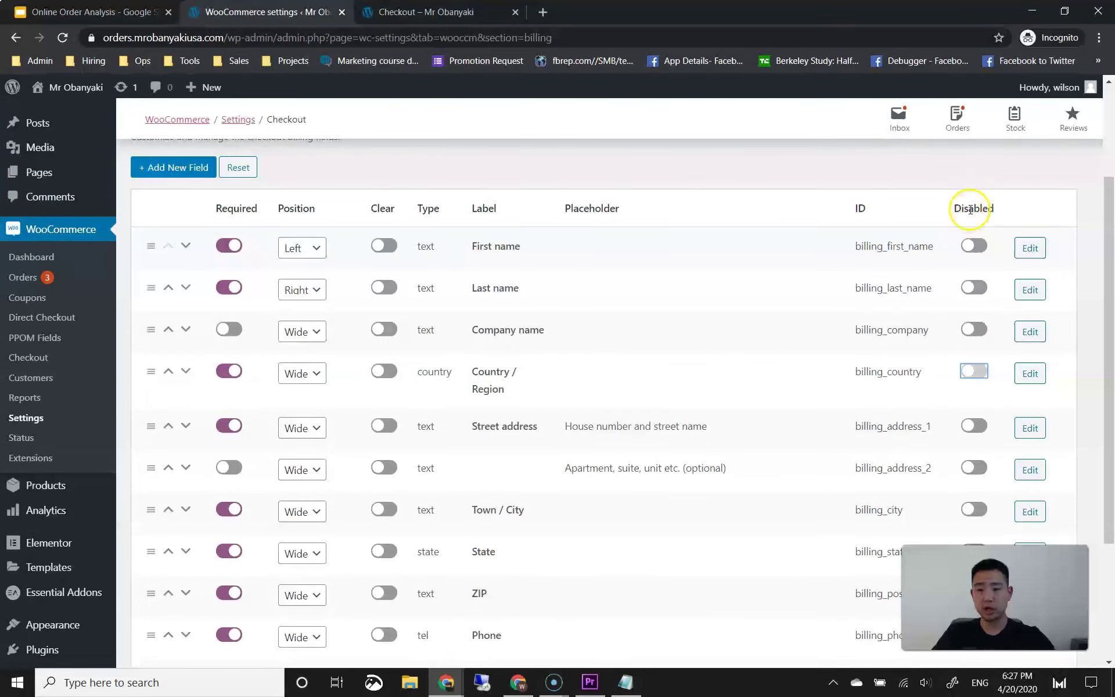
scroll(920, 357, down, 1)
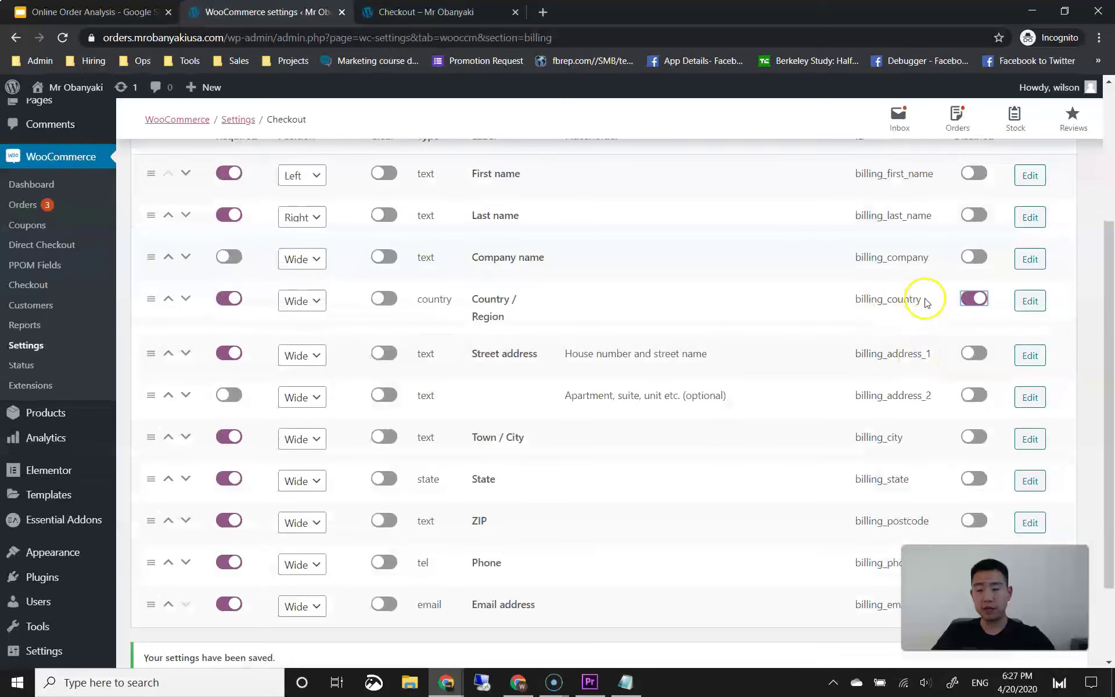
click(973, 353)
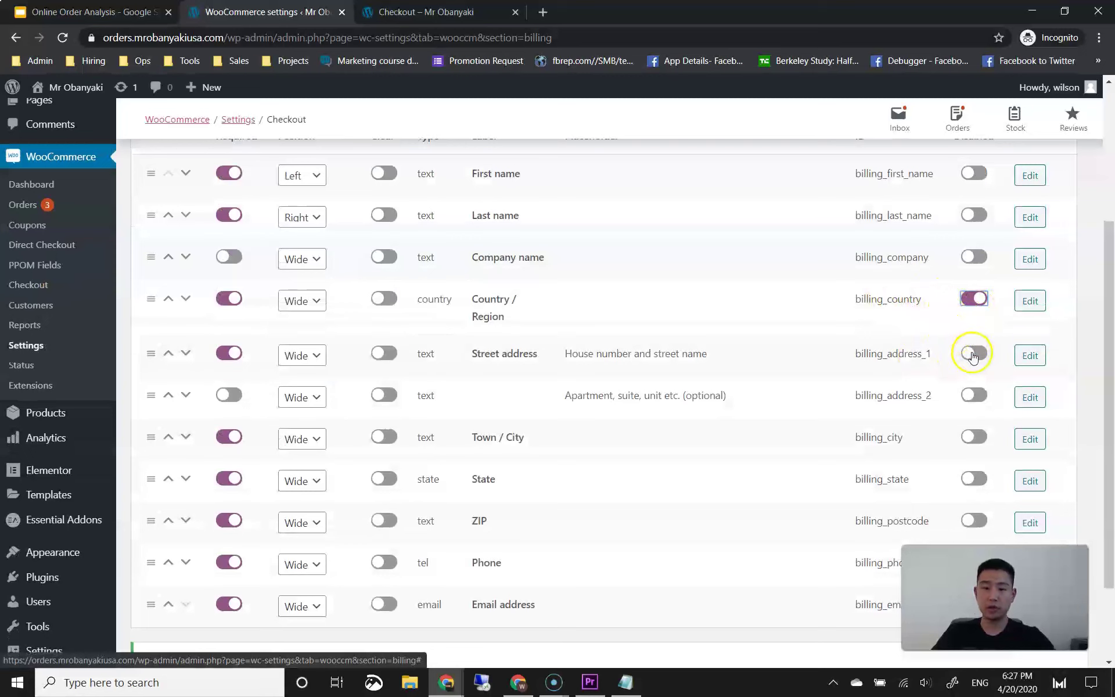
click(974, 396)
Step: Disable the Town / City, State and ZIP billing fields and save the changes
scroll(975, 405, down, 1)
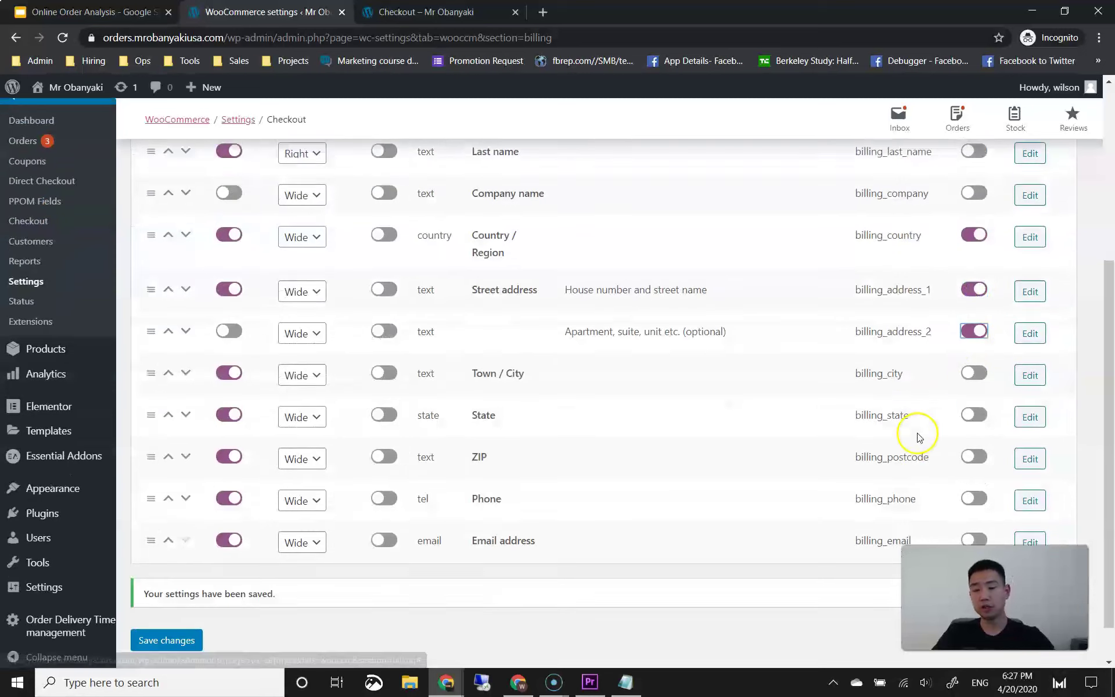
click(971, 364)
click(973, 406)
click(973, 448)
scroll(883, 465, down, 1)
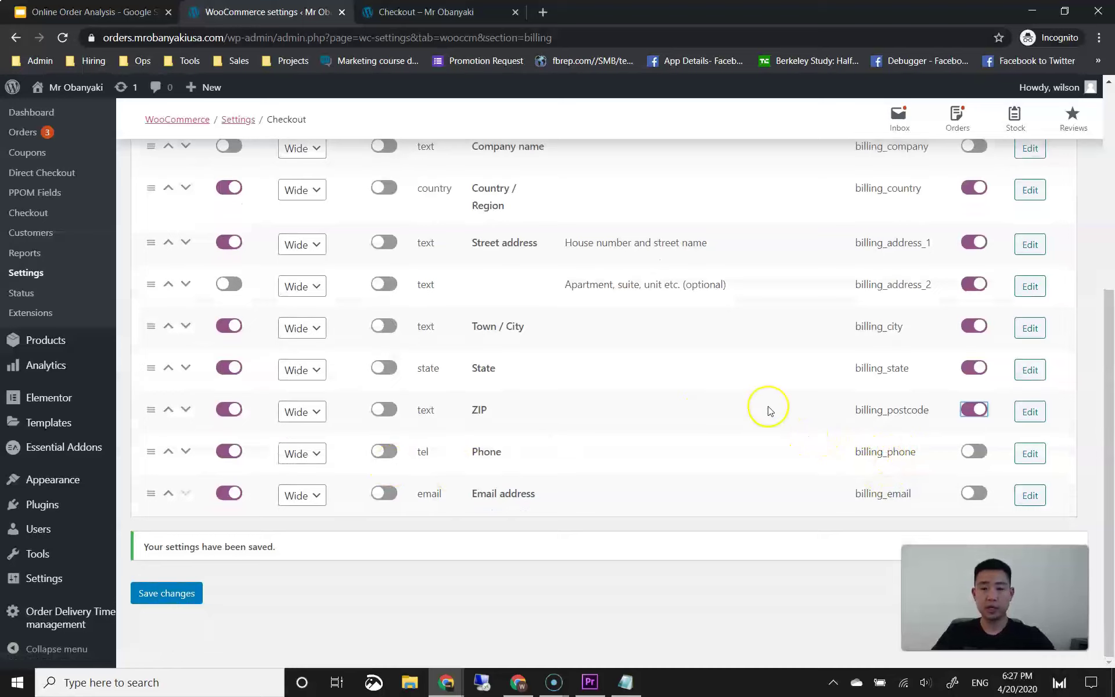
scroll(952, 300, up, 2)
scroll(488, 418, down, 2)
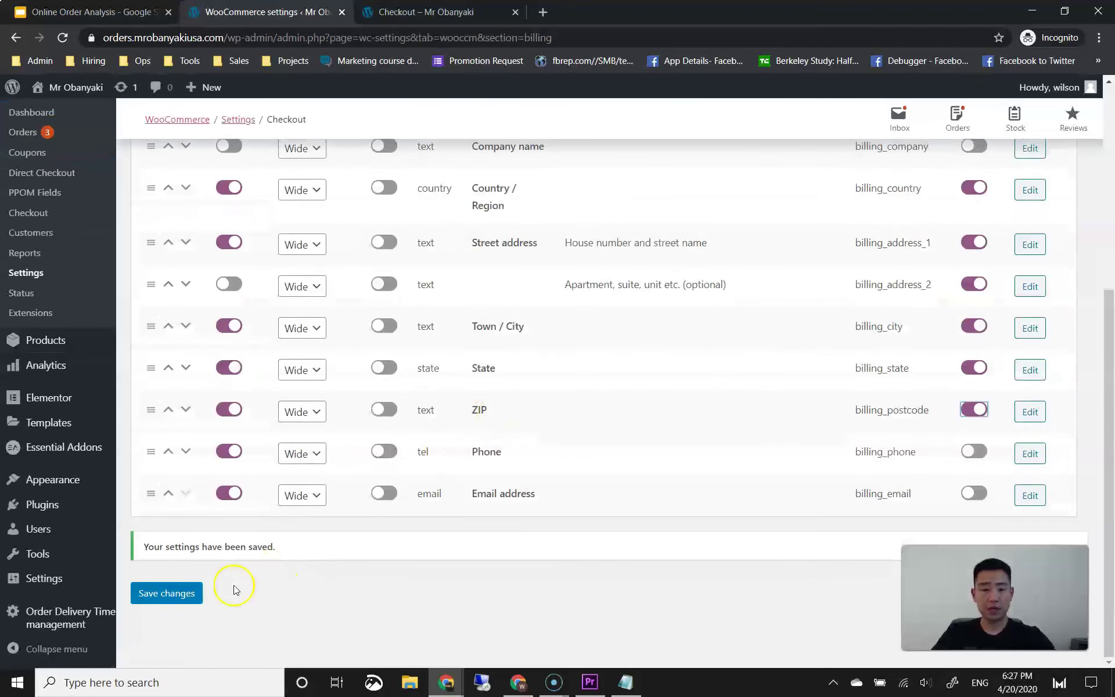
click(177, 604)
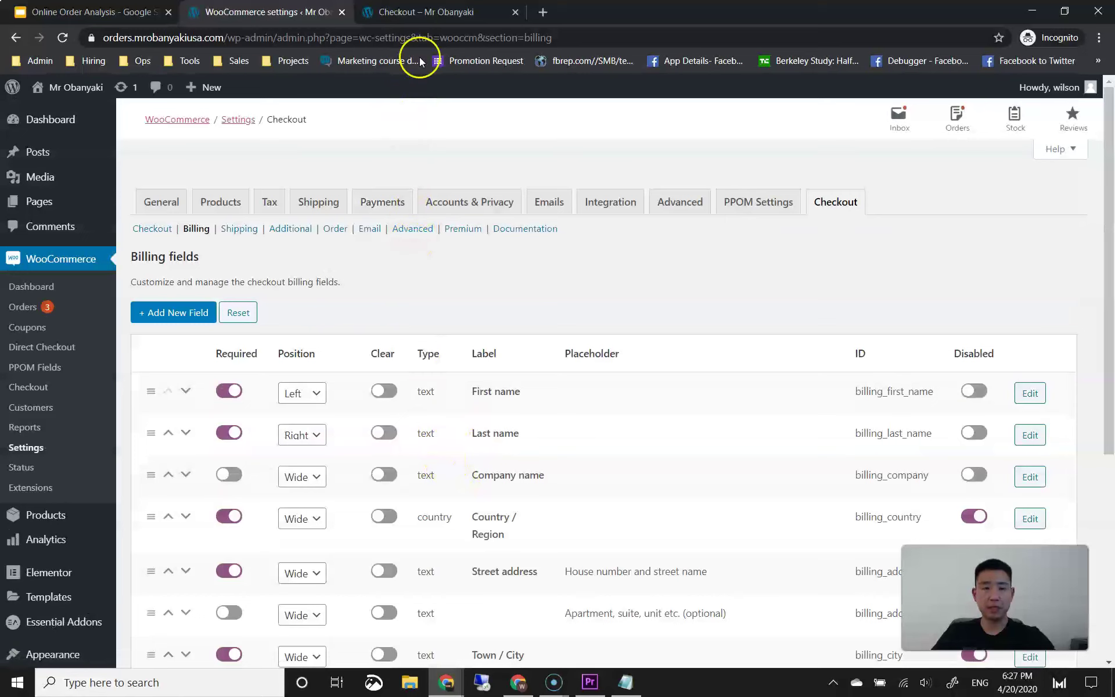
click(421, 13)
Step: Reload the checkout and confirm the billing form asks only name, company, phone and email
click(62, 37)
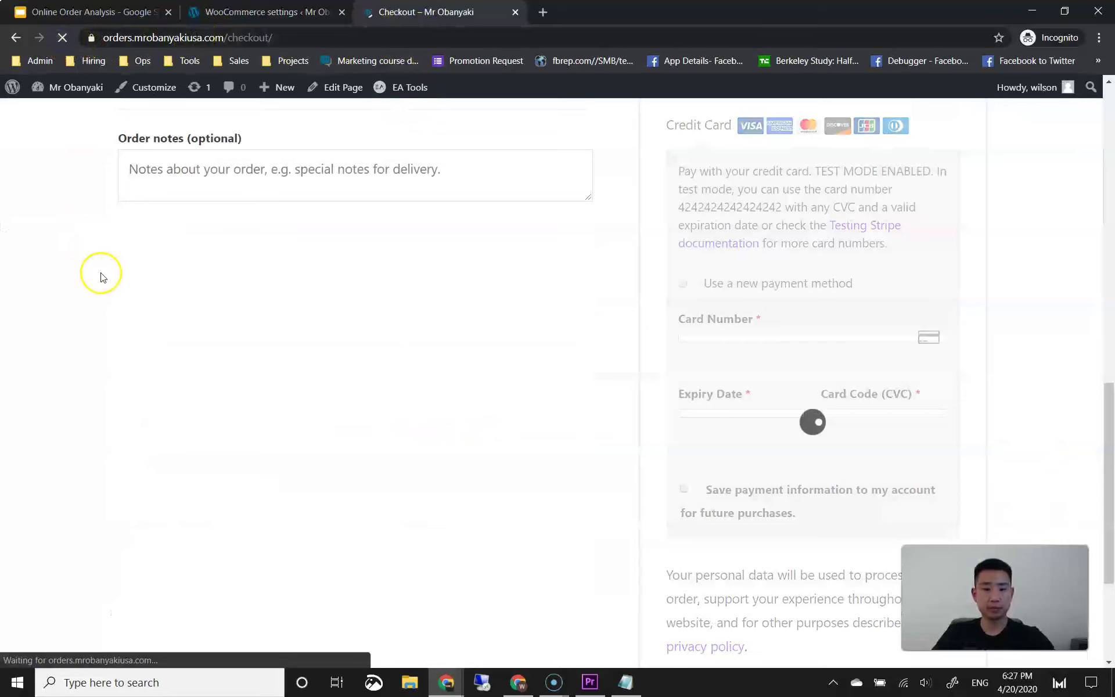
scroll(114, 349, up, 9)
scroll(114, 348, down, 5)
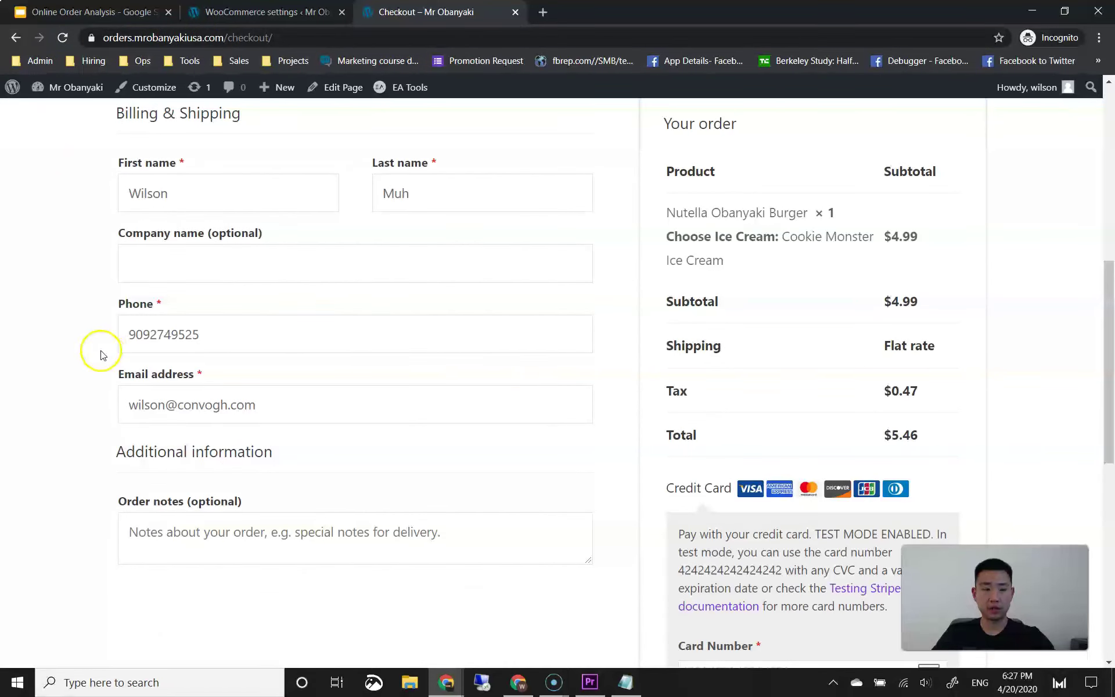
scroll(102, 354, up, 1)
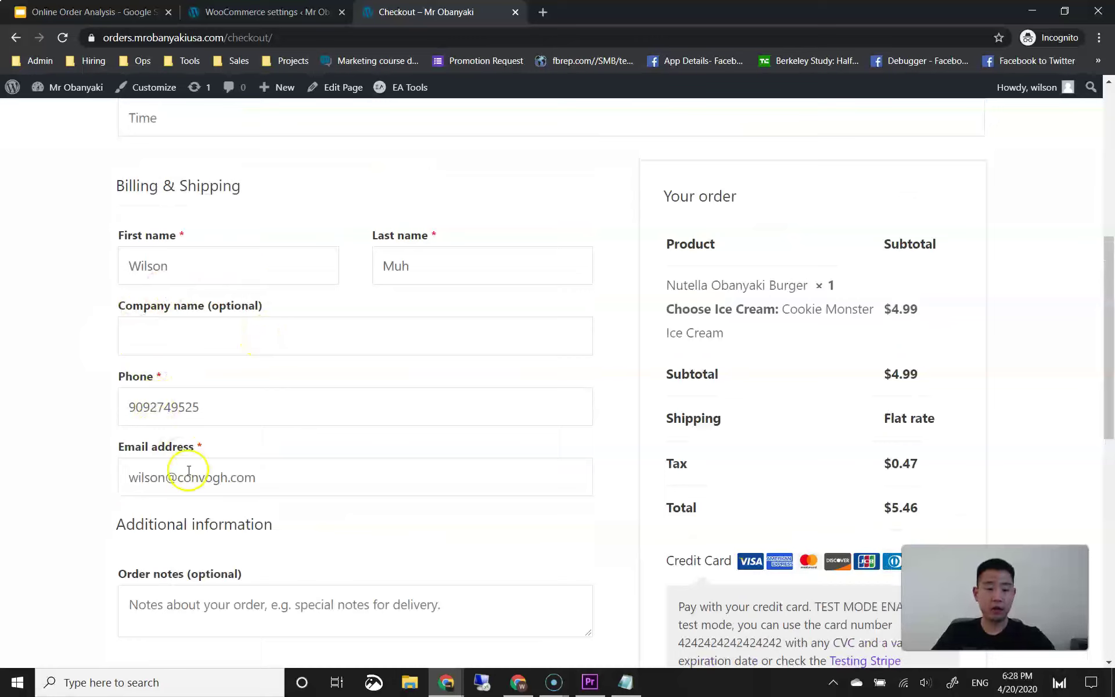
scroll(62, 465, down, 2)
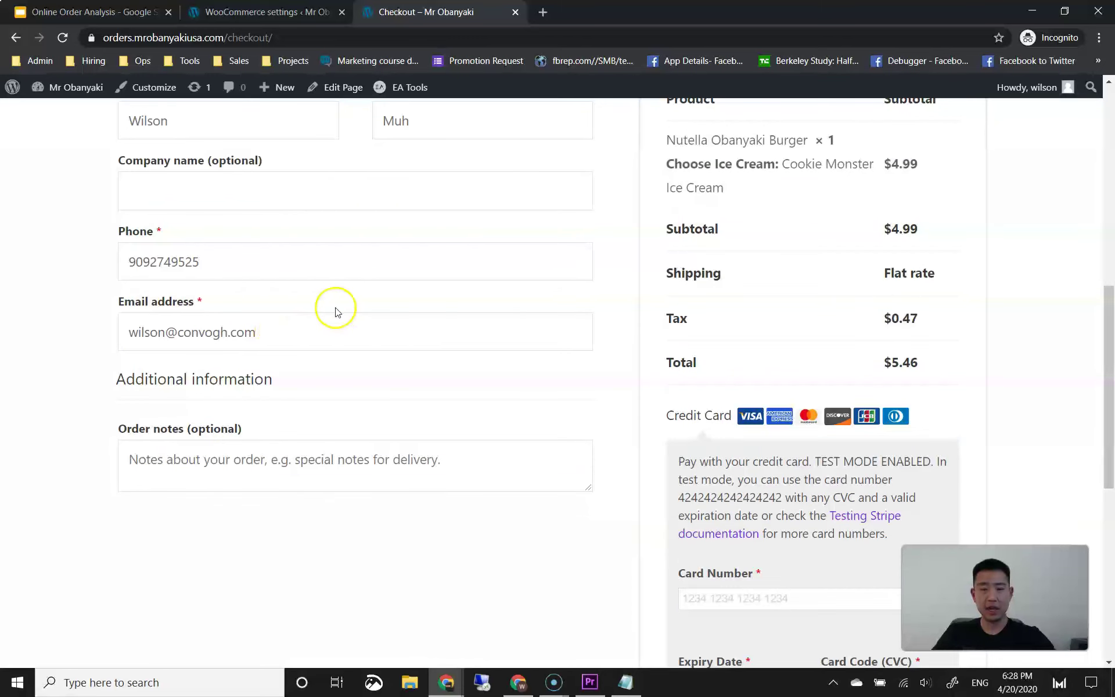
scroll(345, 338, up, 1)
scroll(344, 338, up, 6)
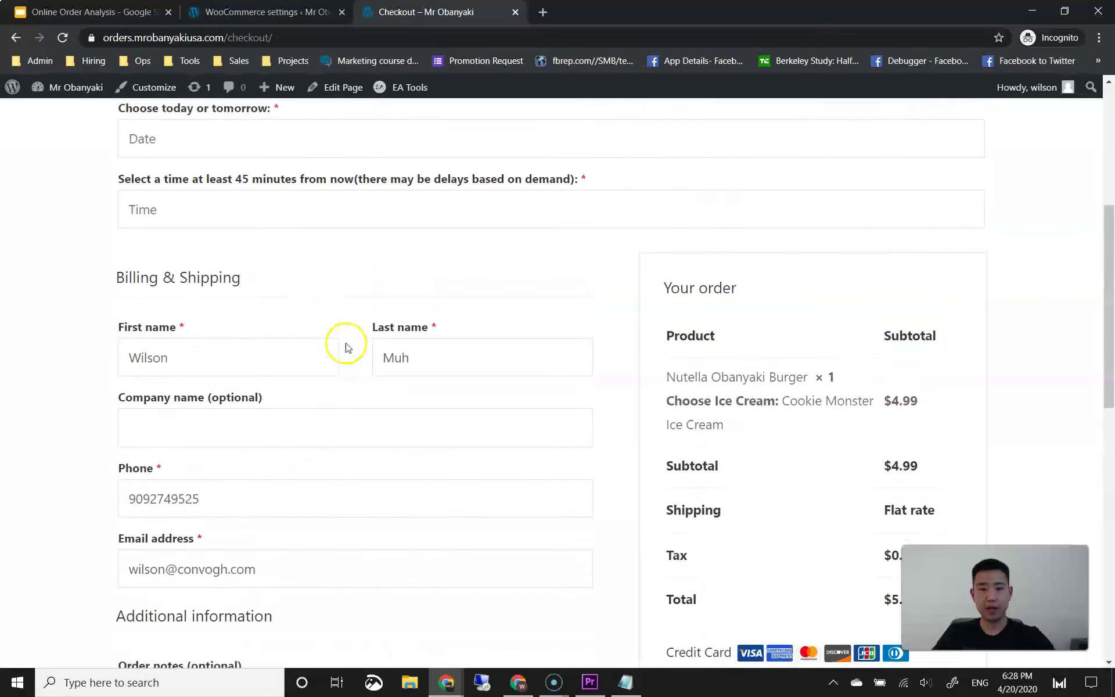
scroll(293, 340, down, 2)
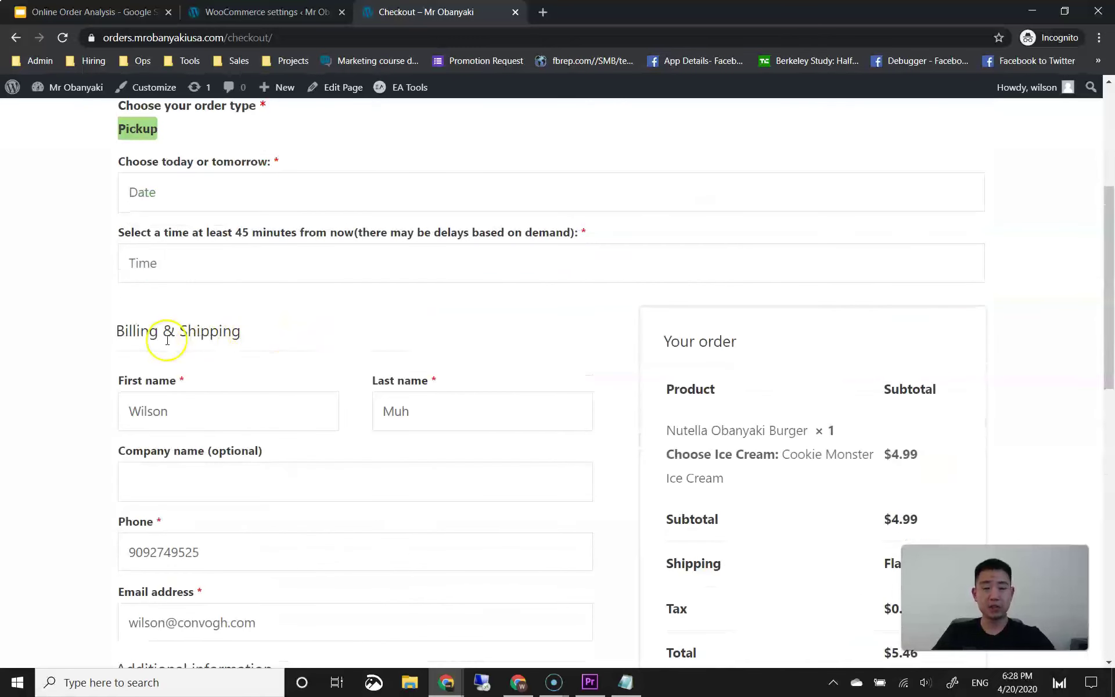
scroll(119, 354, down, 2)
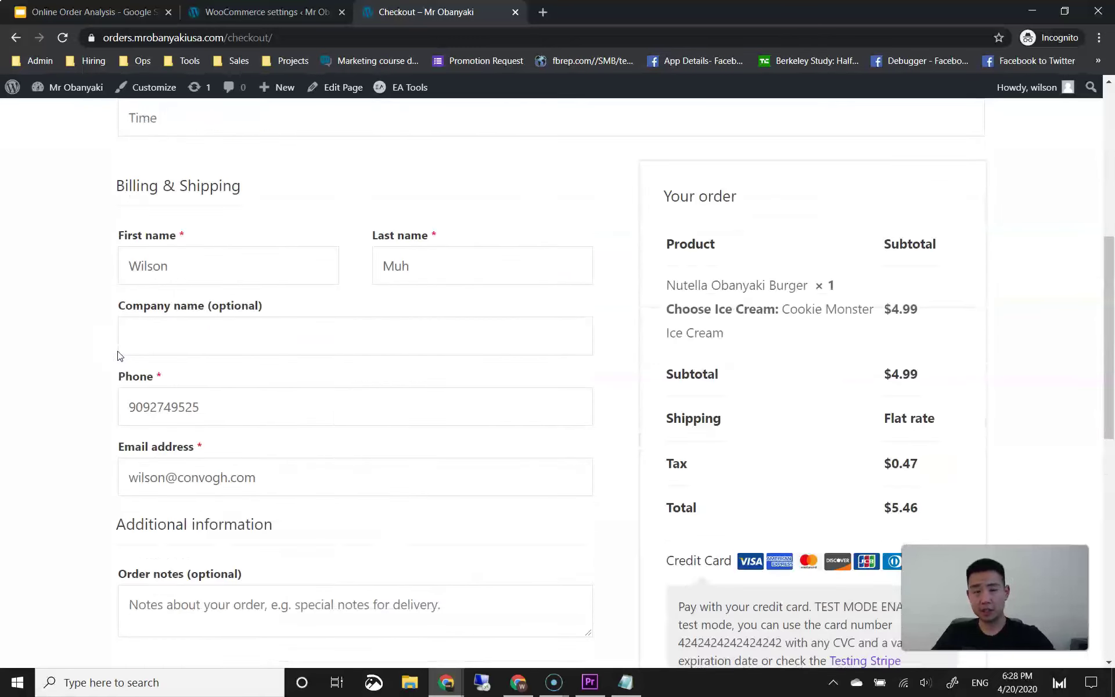
Step: Return to the billing field settings, then switch to the Online Order Analysis slides
click(287, 12)
scroll(348, 256, down, 2)
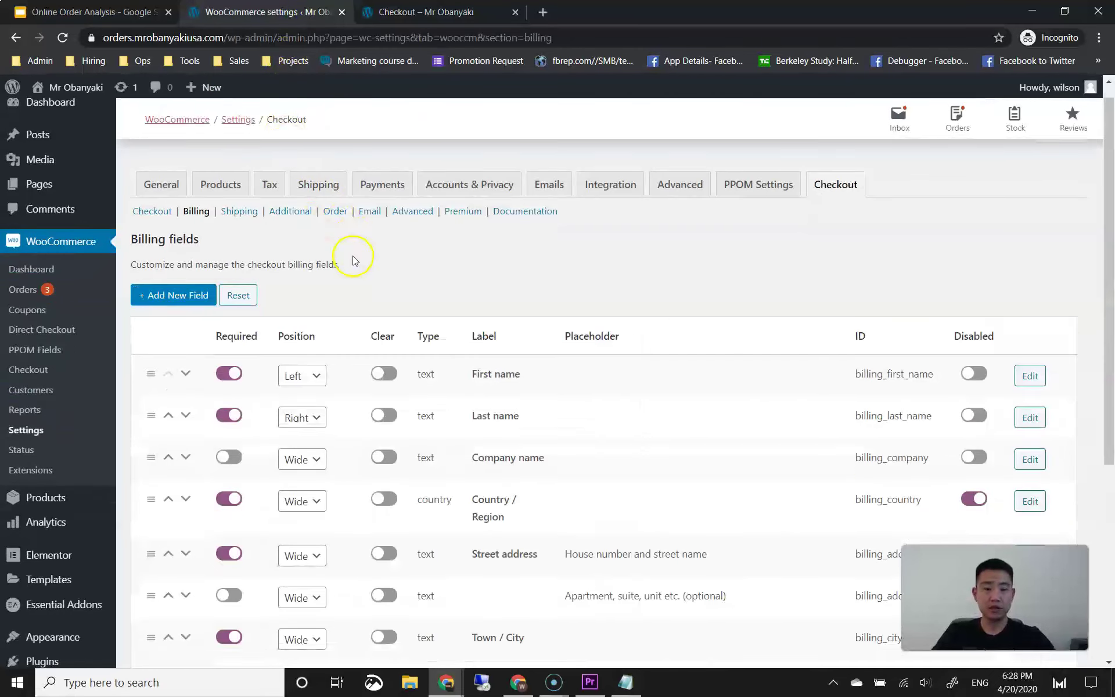
click(125, 12)
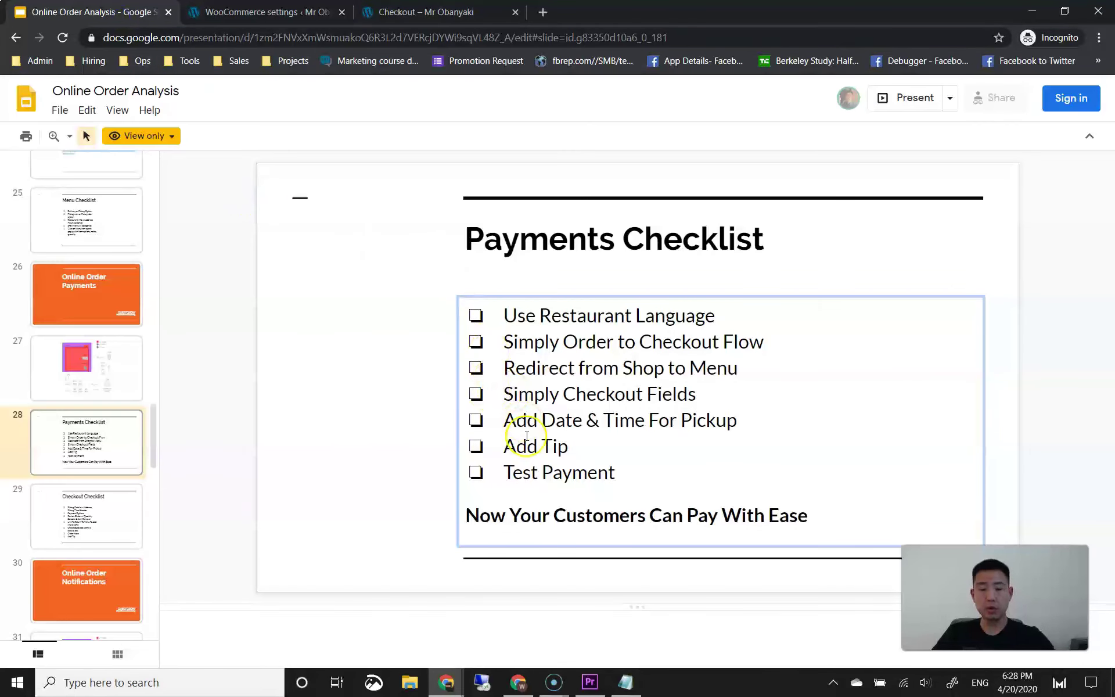
Step: Bring the Checkout Manager billing fields settings back in front of the slides
click(311, 14)
click(383, 14)
scroll(419, 267, down, 5)
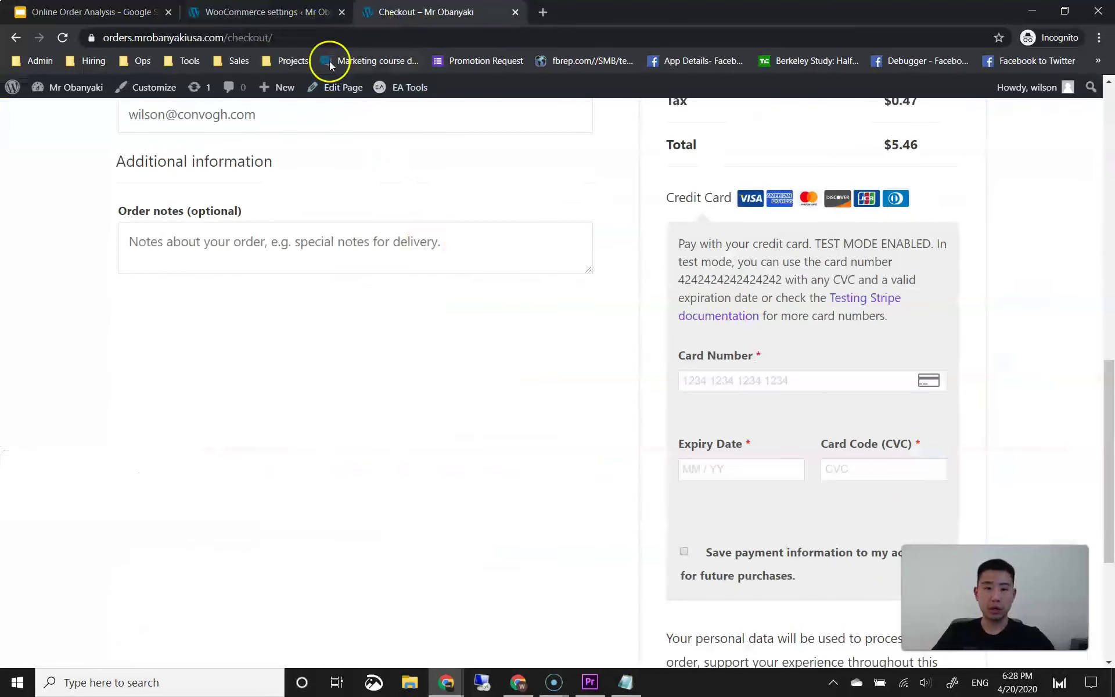
click(305, 19)
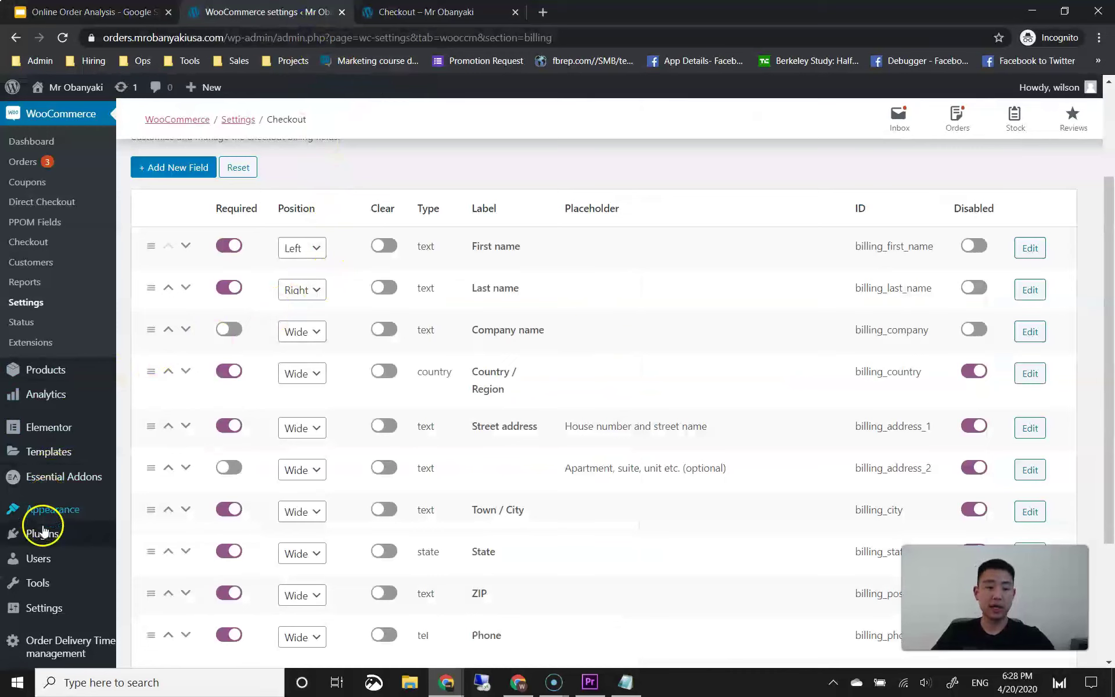
Step: Search for 'woocommerce tip/donation', then install and activate the Woocommerce Tip/Donation plugin
mouse_move(43, 531)
click(142, 557)
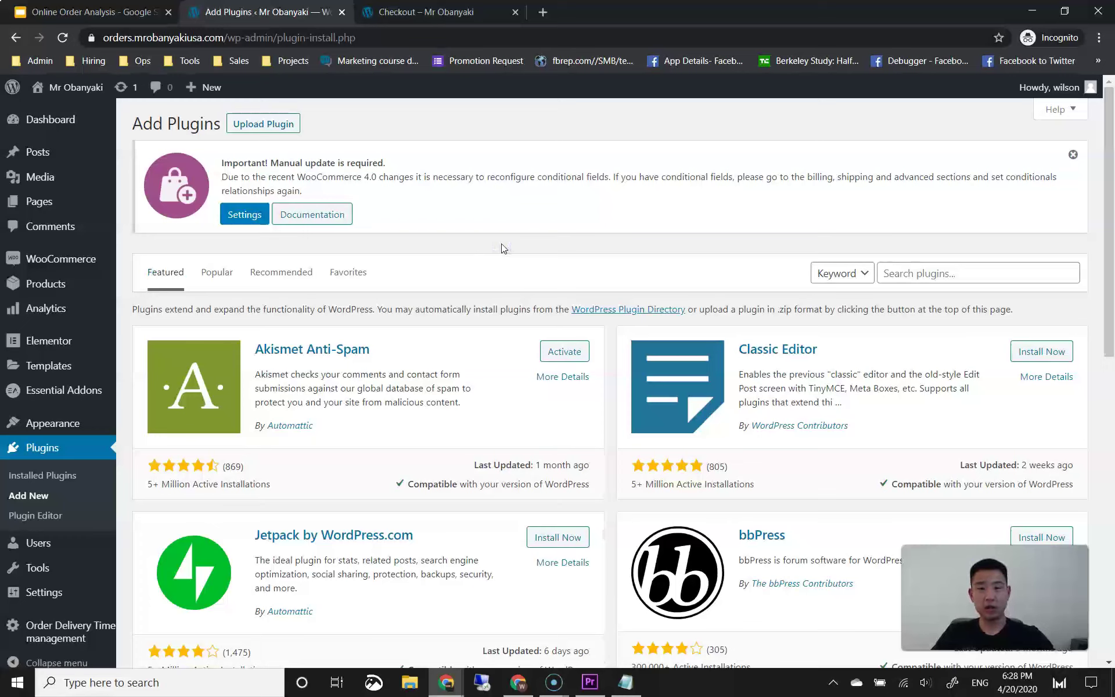
click(502, 245)
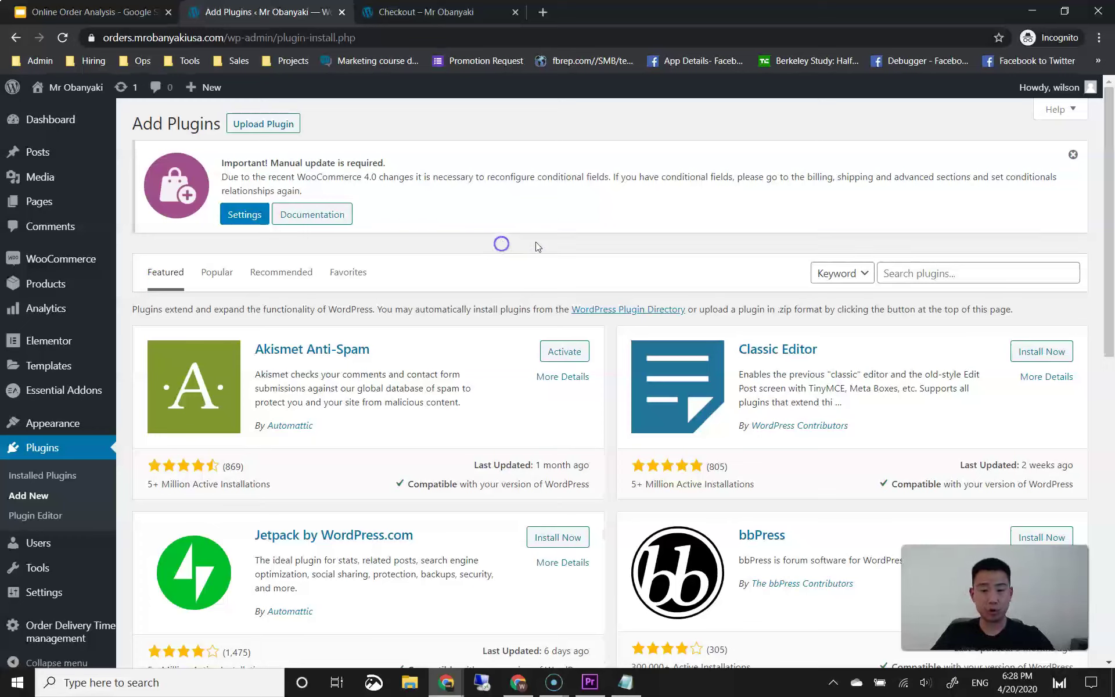
click(980, 279)
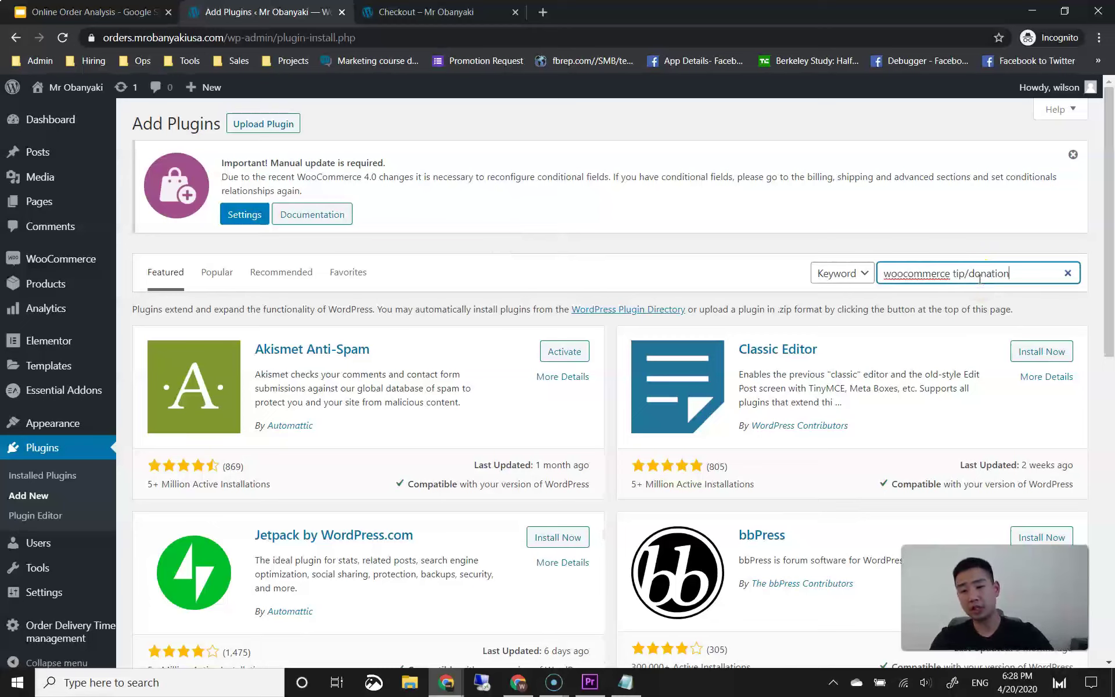
key(Return)
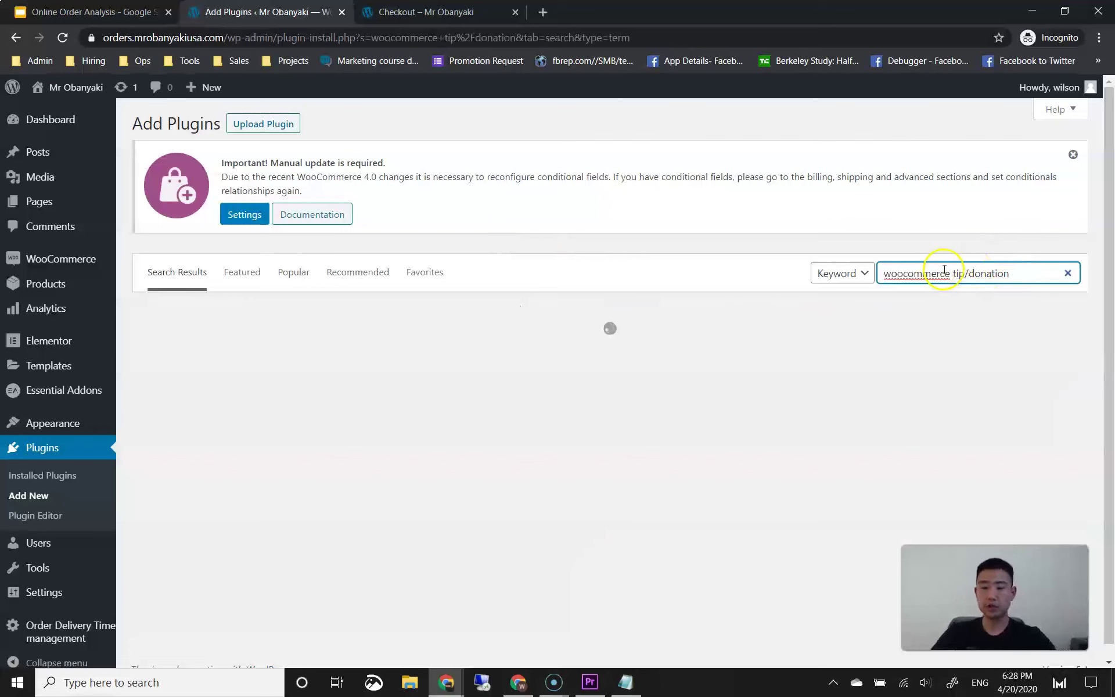
scroll(366, 354, down, 1)
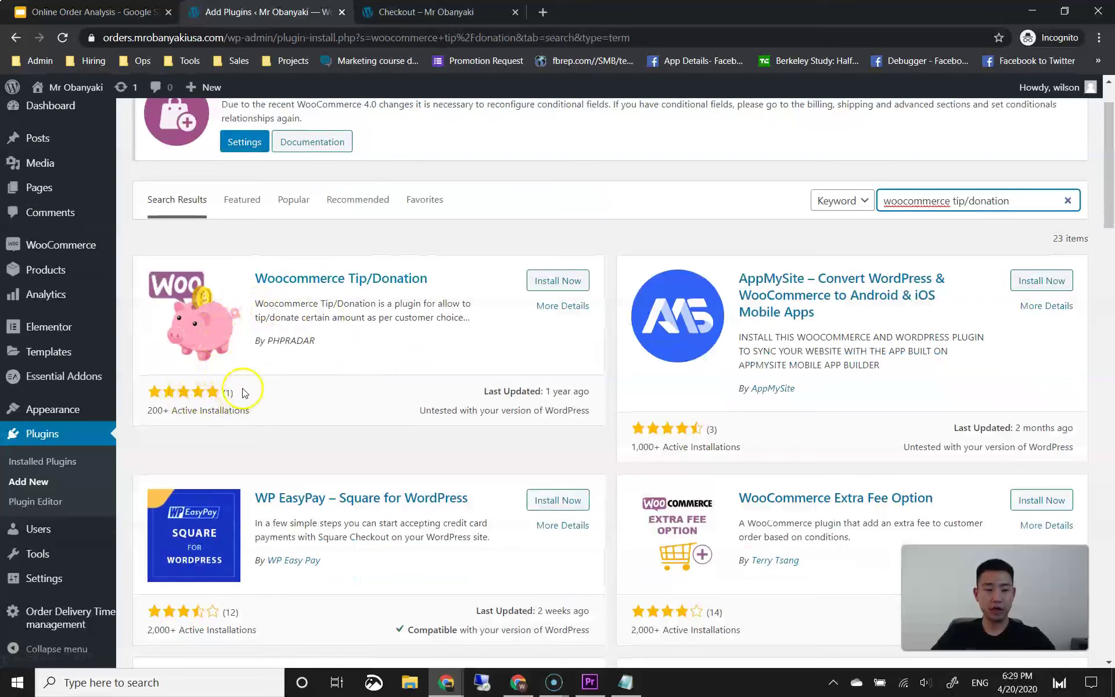
click(571, 281)
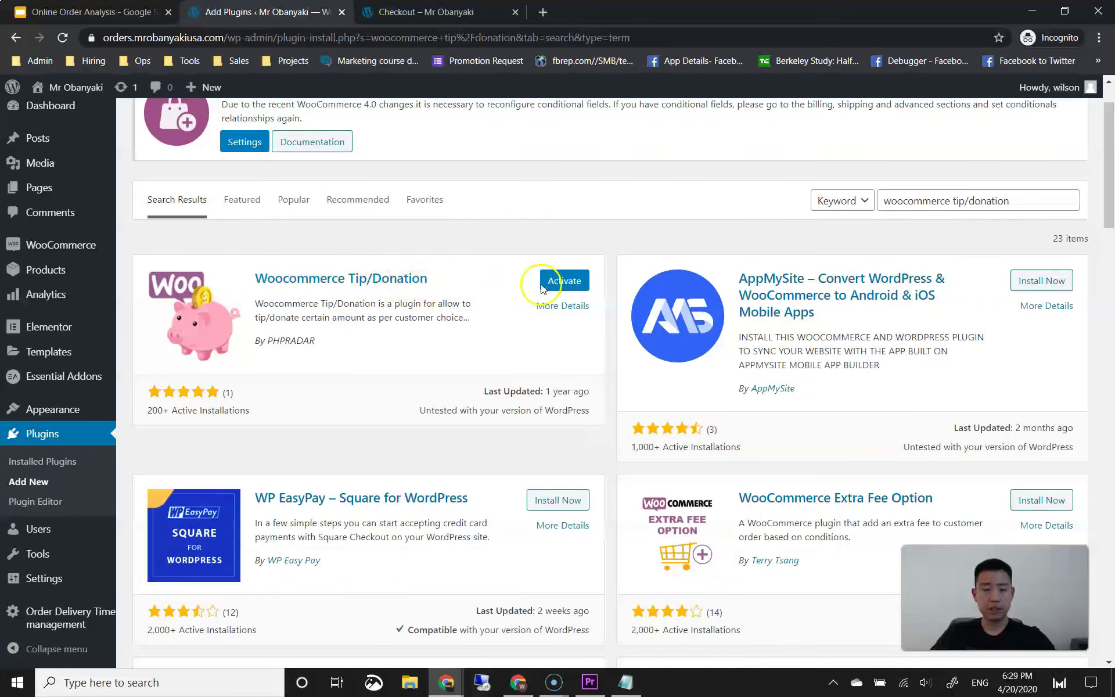
click(550, 282)
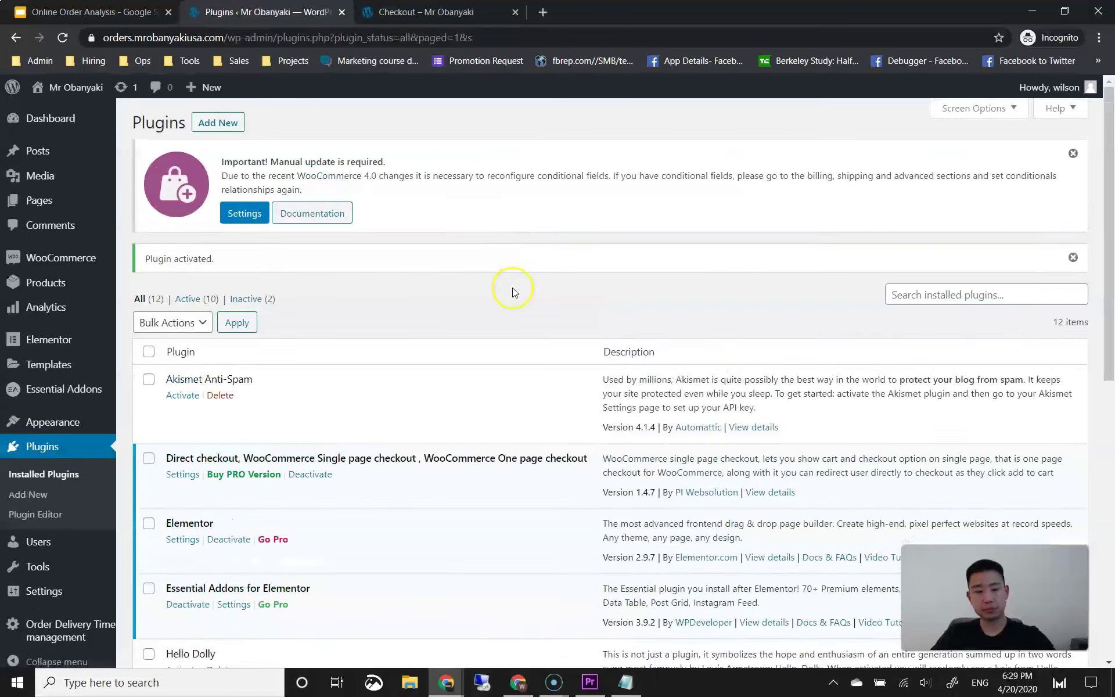
scroll(512, 292, down, 10)
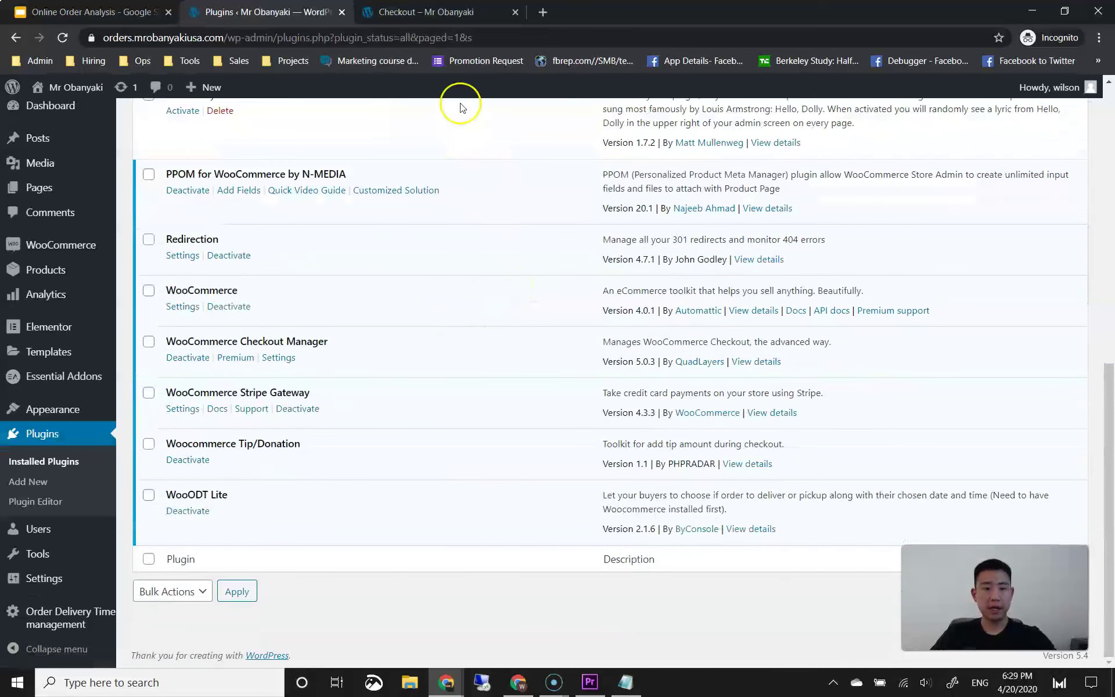
click(419, 21)
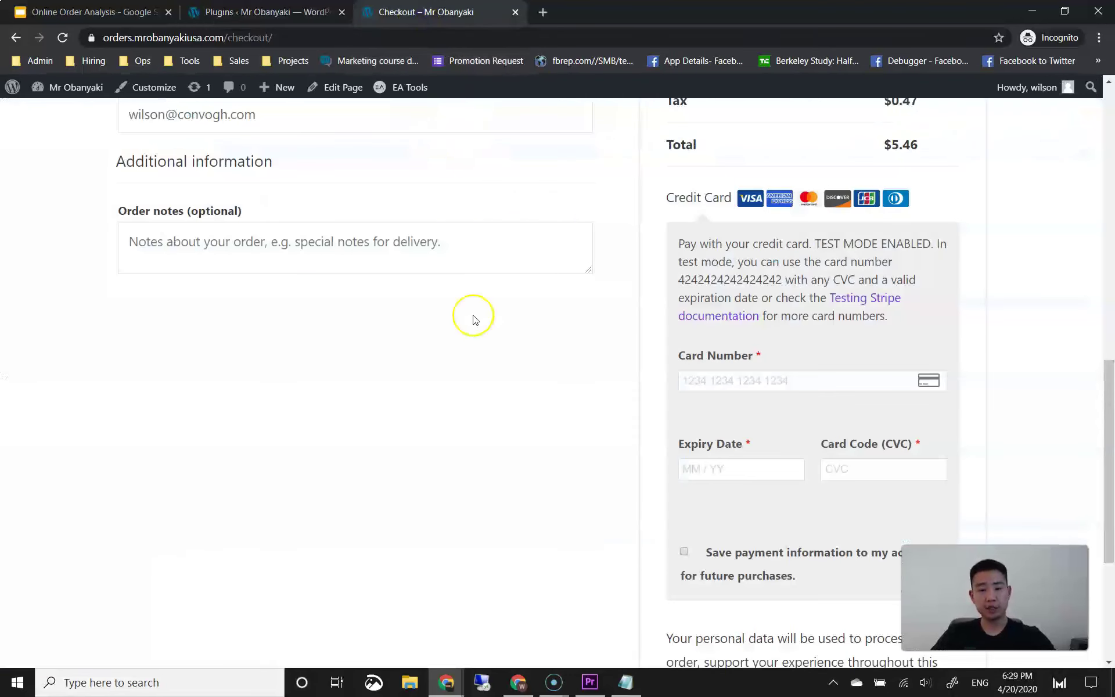
Step: Review and reload the checkout page, still totalling $5.46, then return to Installed Plugins
scroll(475, 318, down, 5)
scroll(490, 398, up, 6)
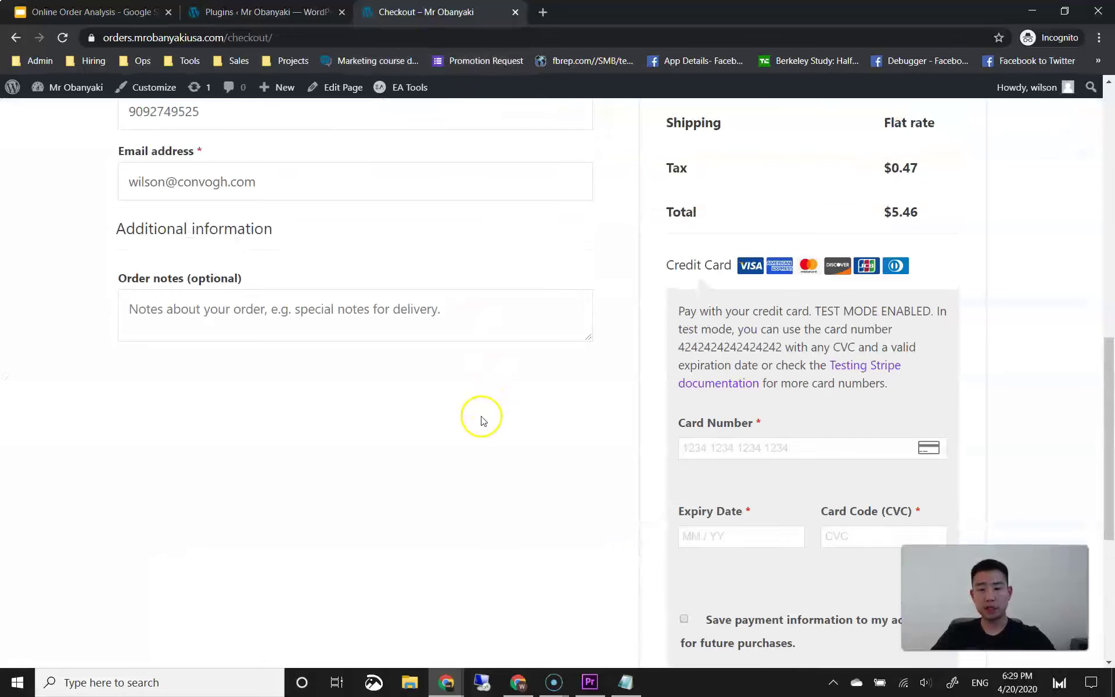
scroll(480, 417, up, 7)
scroll(325, 400, down, 4)
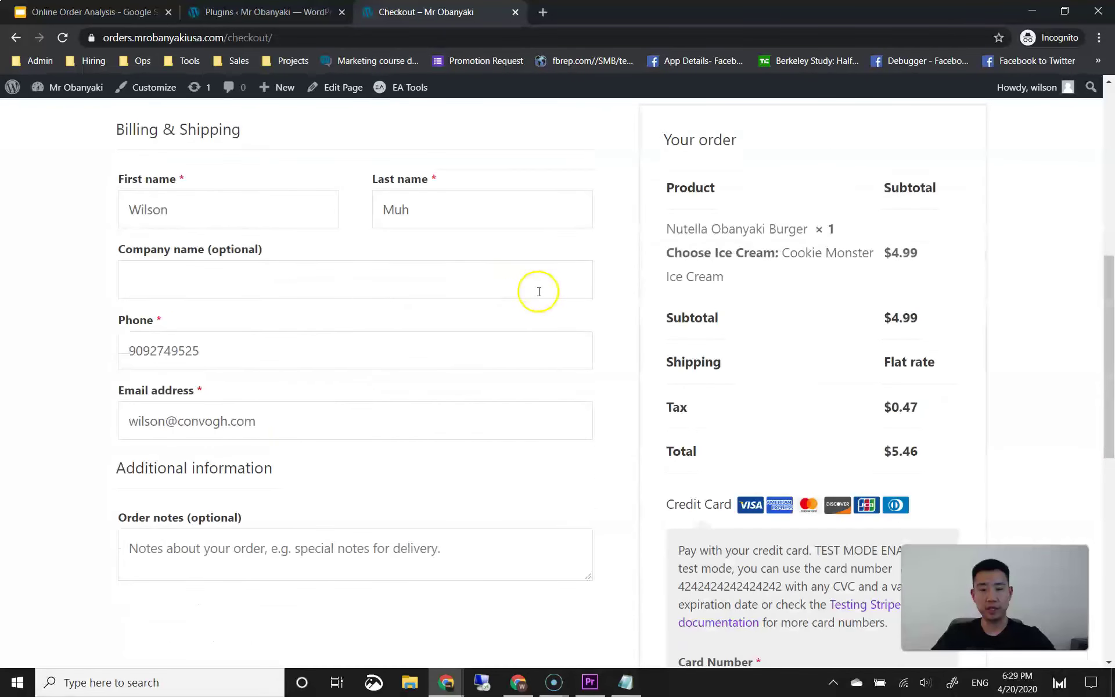
scroll(813, 256, down, 1)
scroll(776, 249, up, 1)
scroll(796, 293, down, 2)
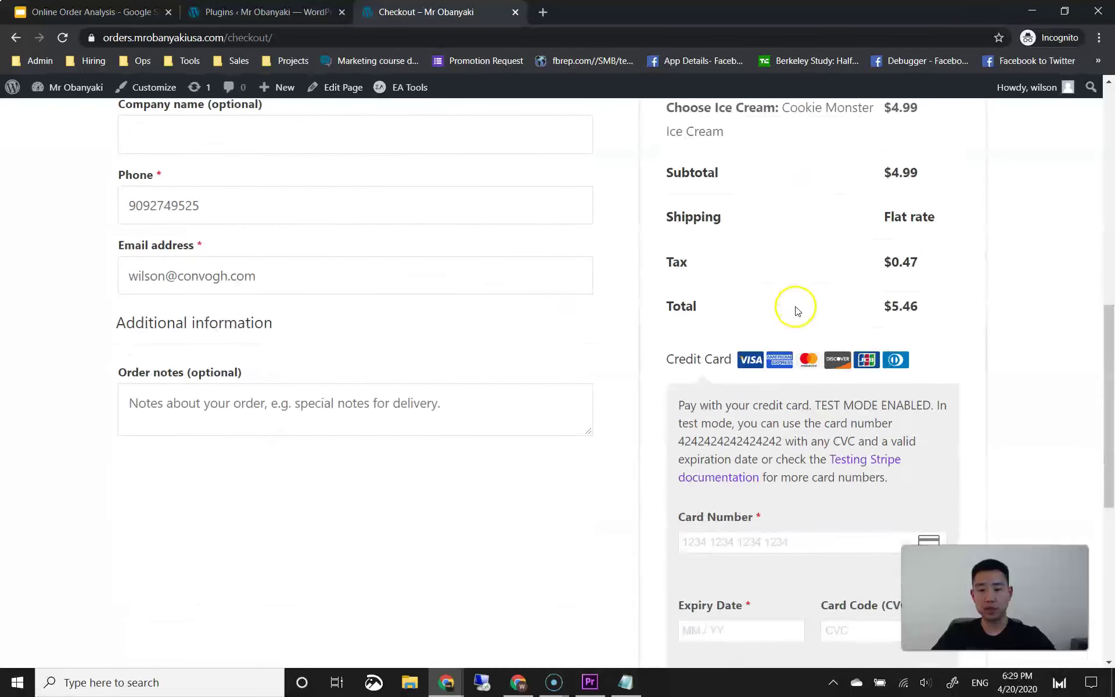
scroll(804, 406, down, 6)
scroll(383, 243, up, 4)
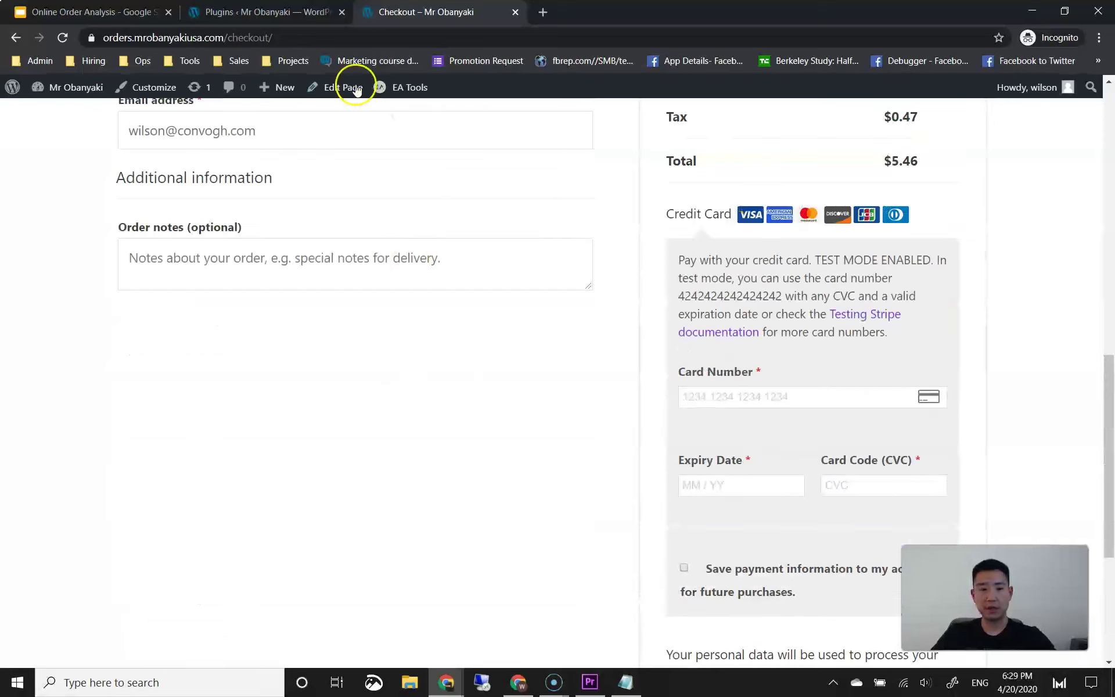
click(64, 39)
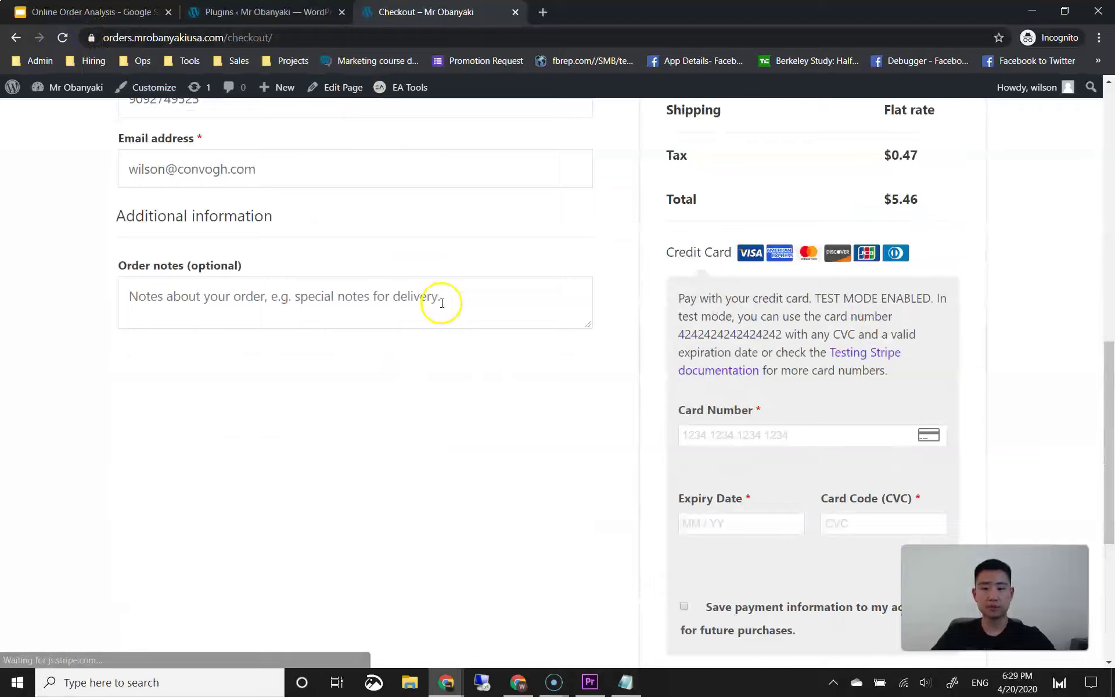
scroll(368, 224, down, 9)
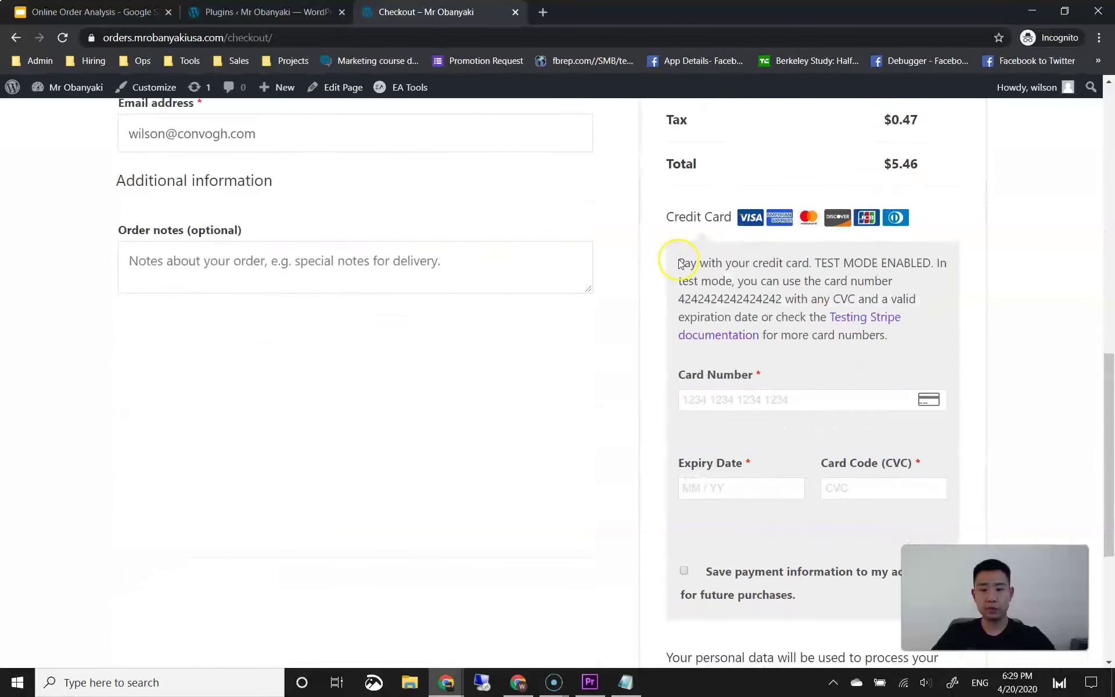
scroll(627, 262, down, 5)
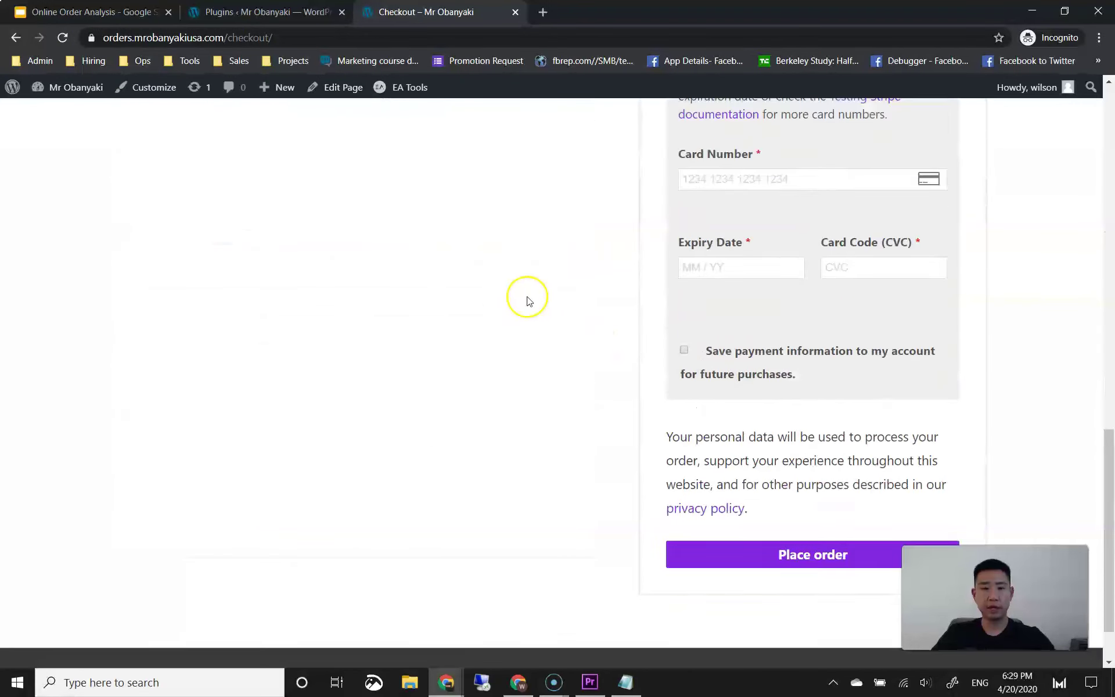
scroll(520, 306, up, 10)
click(224, 13)
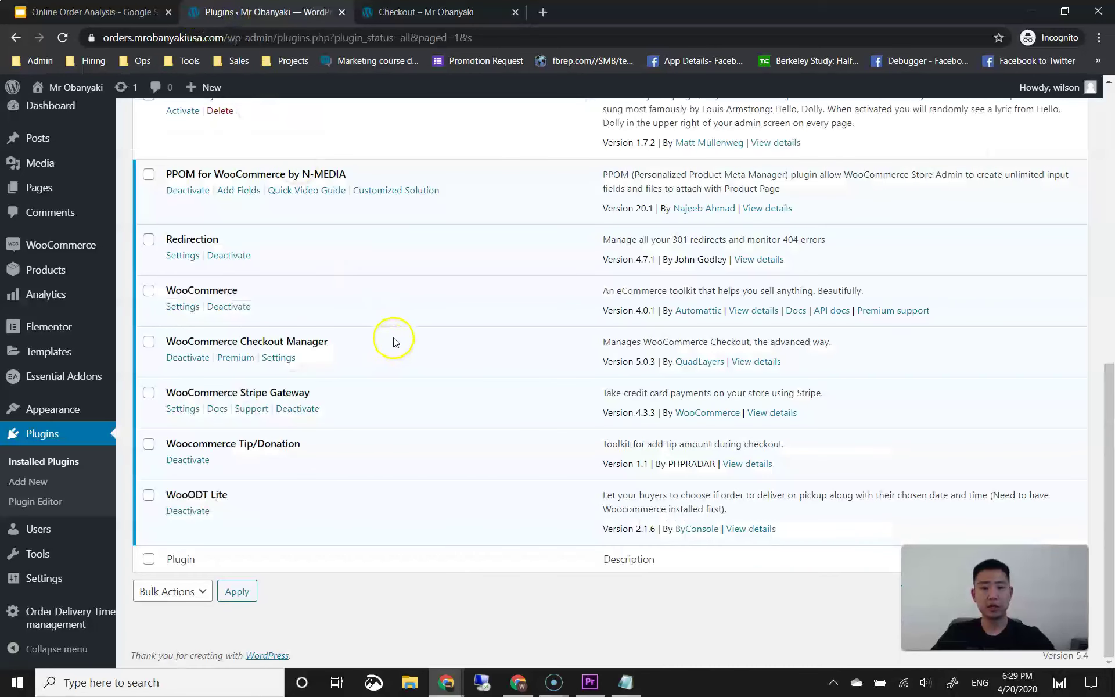
Step: Enable Tip/Donation, show it on Only Checkout Page, and keep the After Checkout position
mouse_move(89, 243)
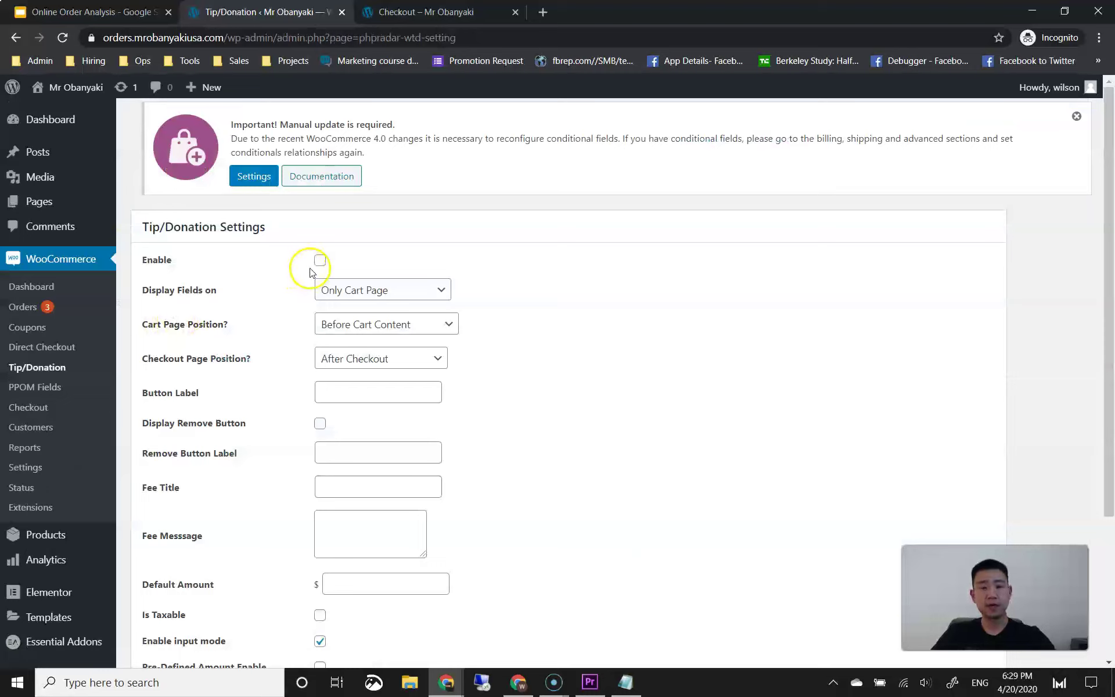
click(320, 262)
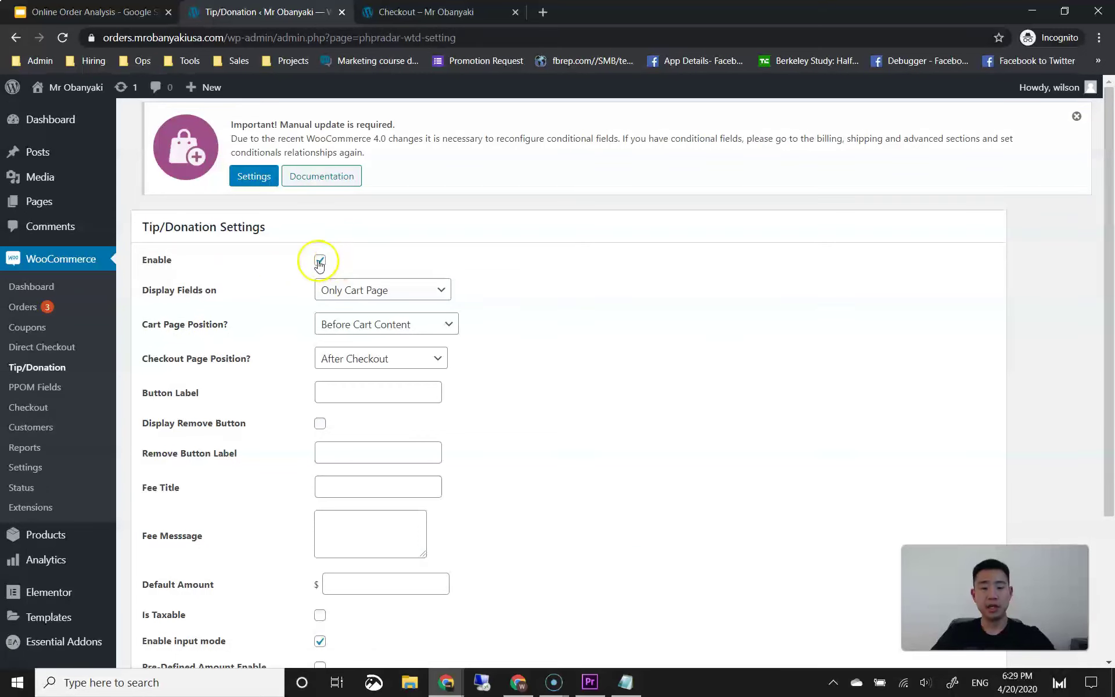
scroll(279, 306, down, 1)
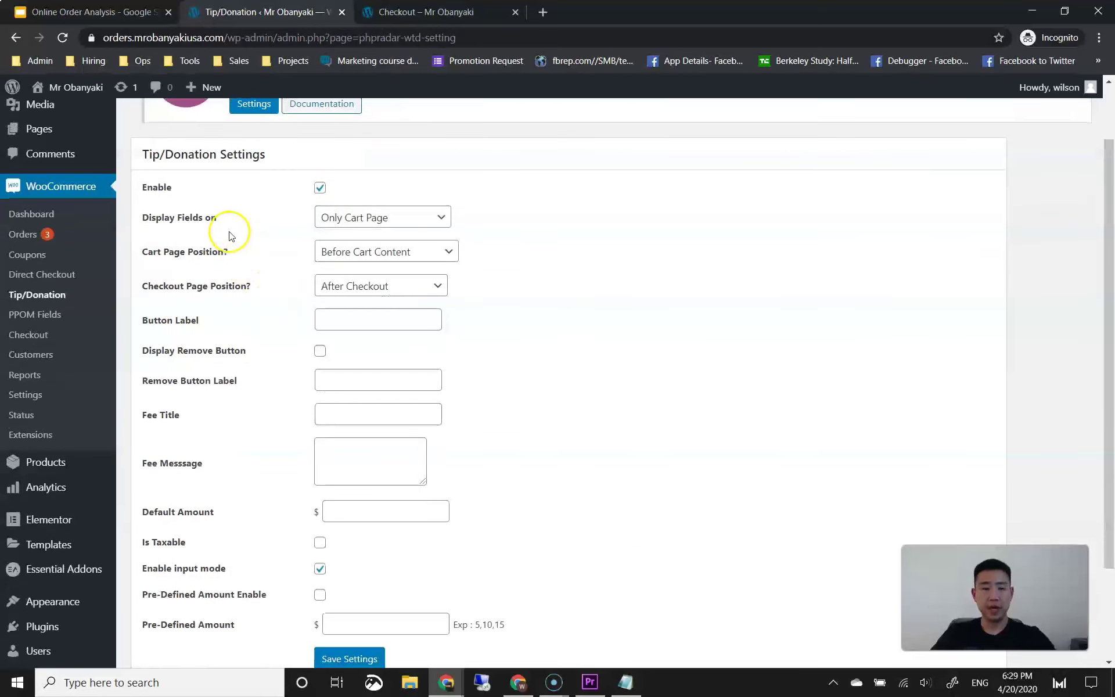
click(330, 226)
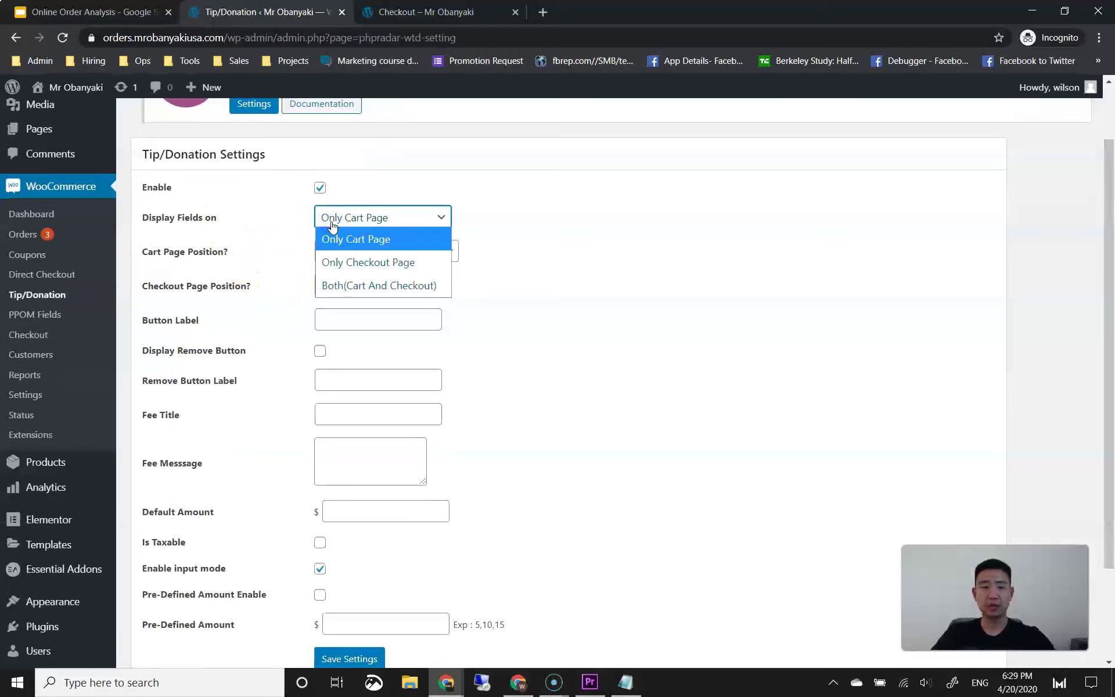
click(339, 264)
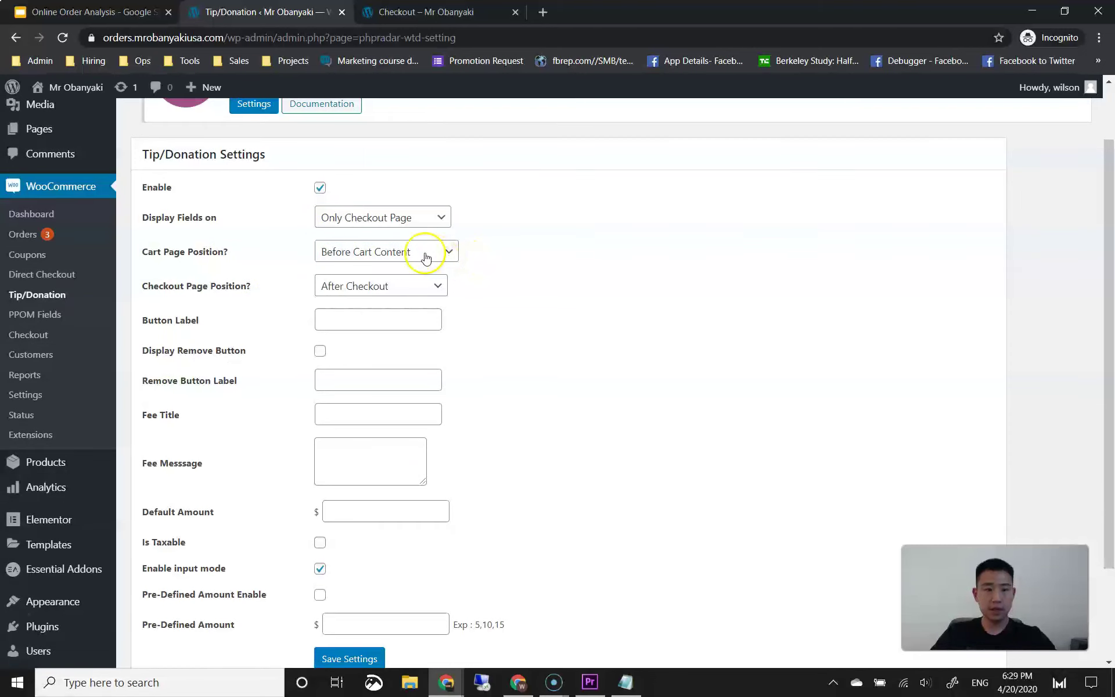
click(501, 265)
scroll(501, 264, down, 1)
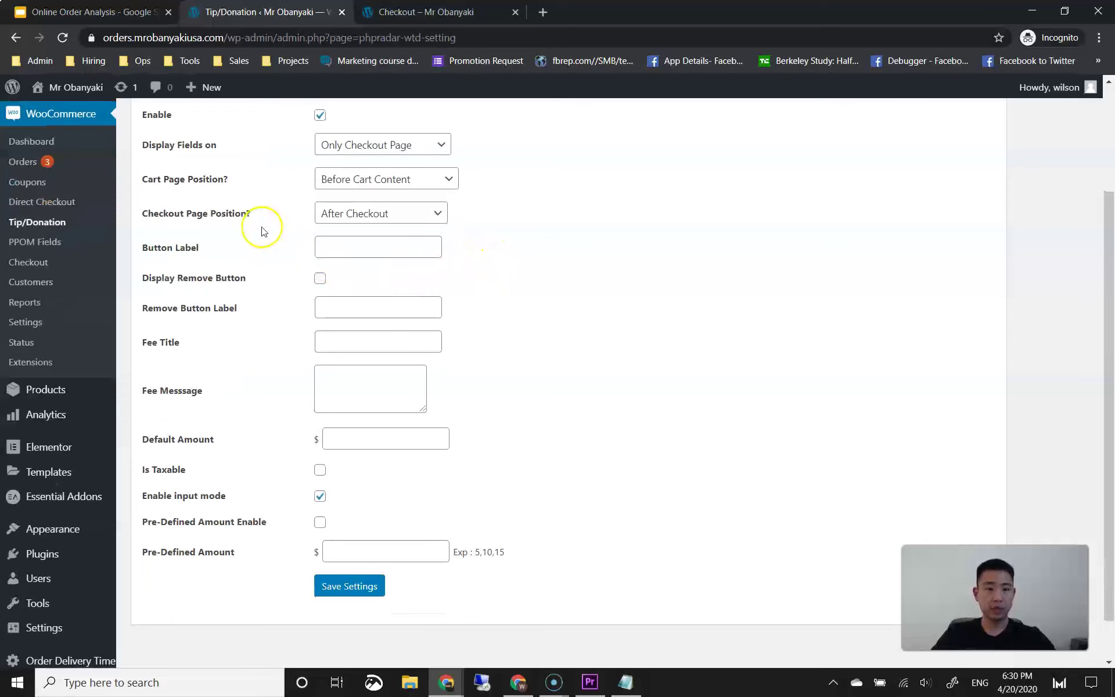
click(358, 219)
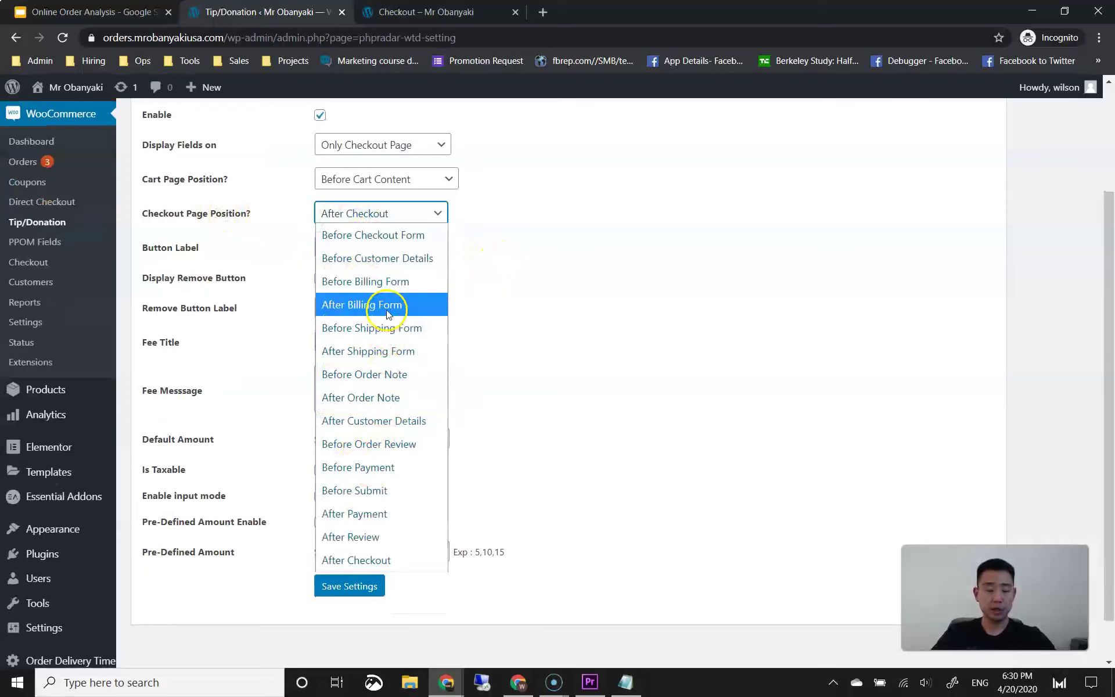
click(527, 286)
click(426, 13)
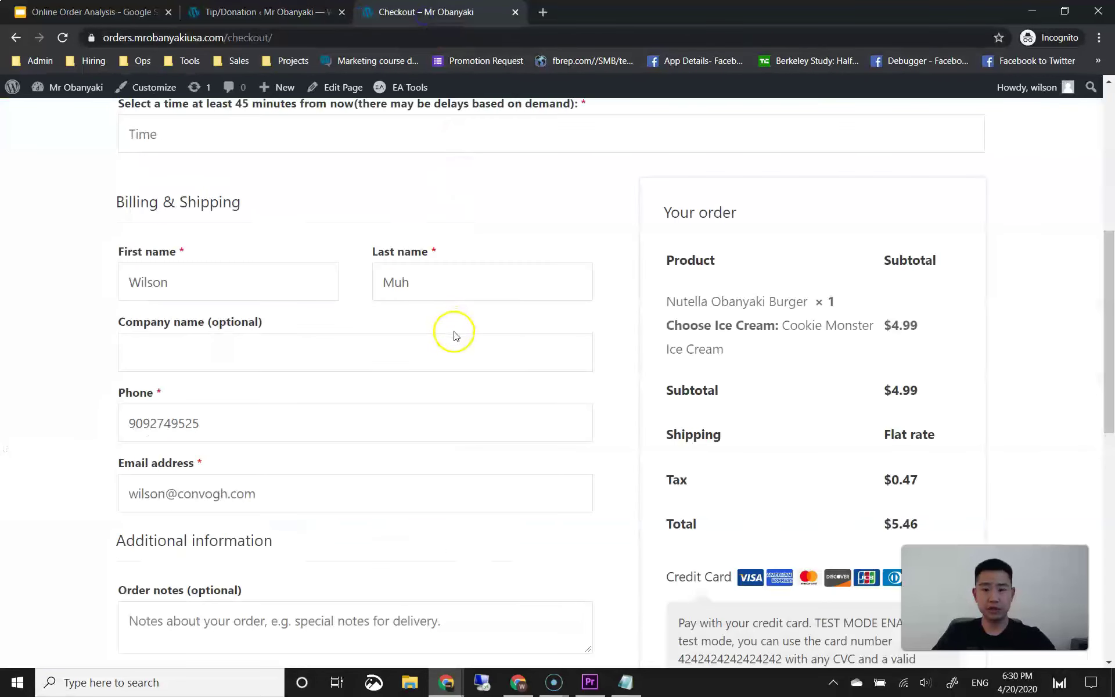
Step: Keep the tip field's checkout position at After Checkout and save the Tip/Donation settings
scroll(532, 349, down, 6)
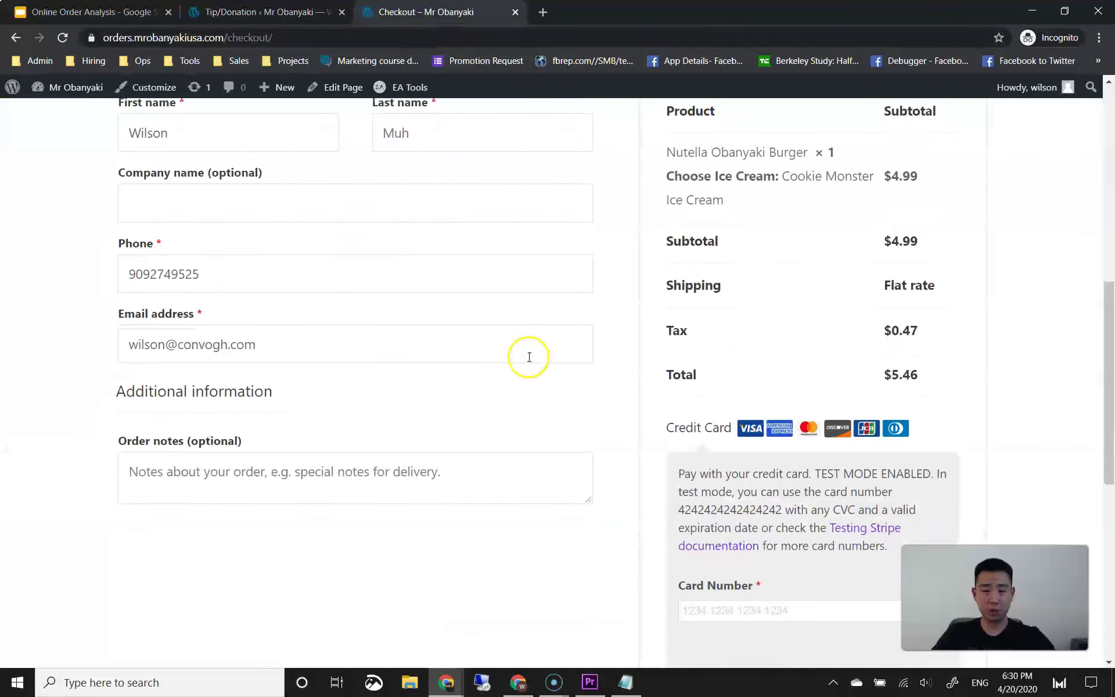
scroll(618, 357, up, 1)
scroll(623, 354, down, 1)
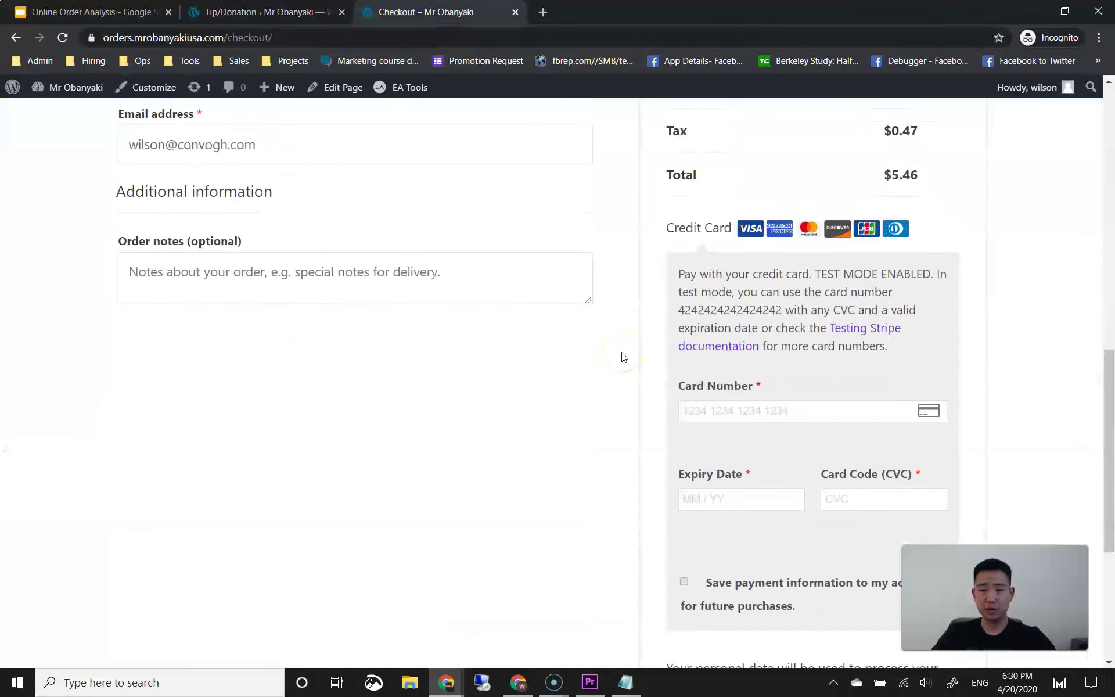
scroll(769, 294, up, 2)
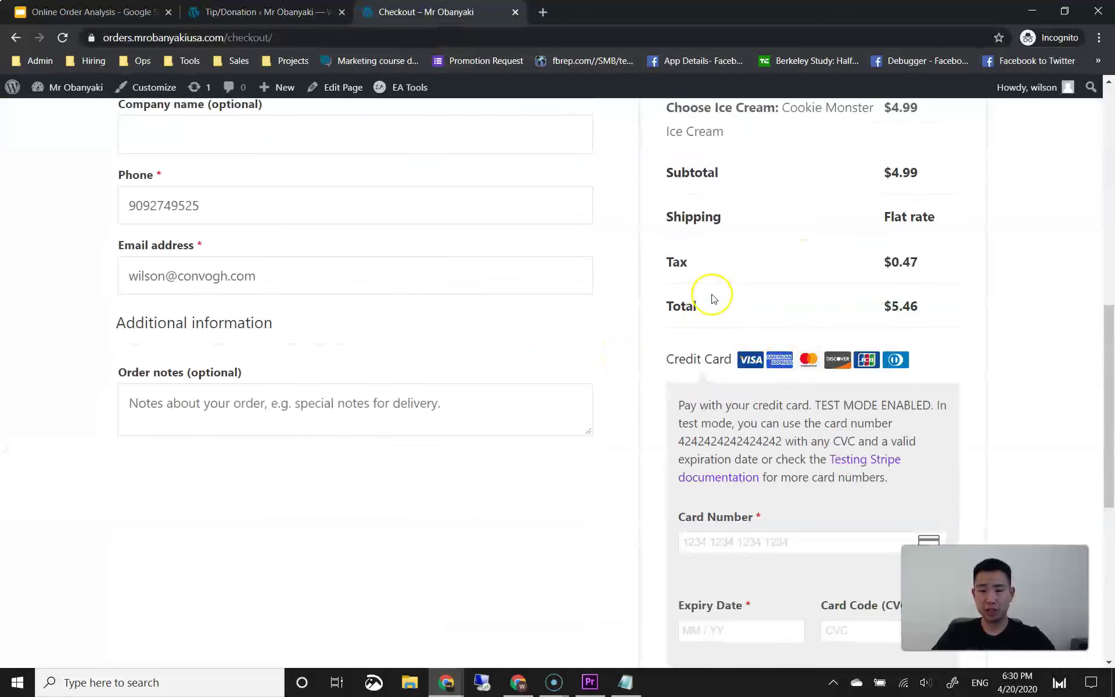
click(264, 12)
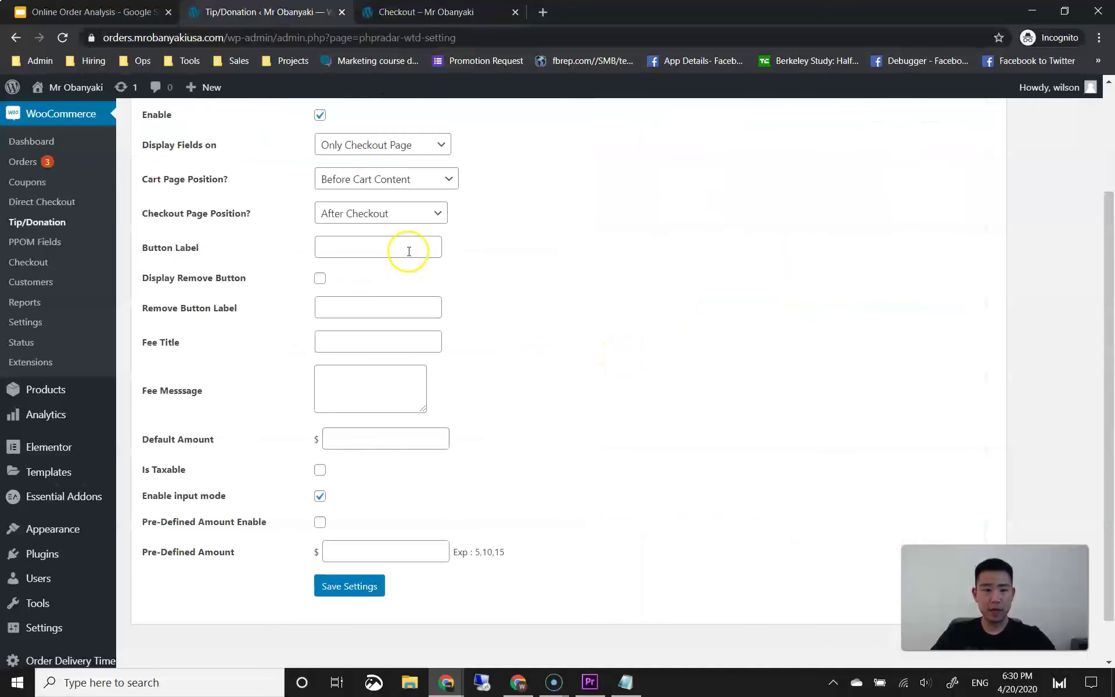
click(393, 228)
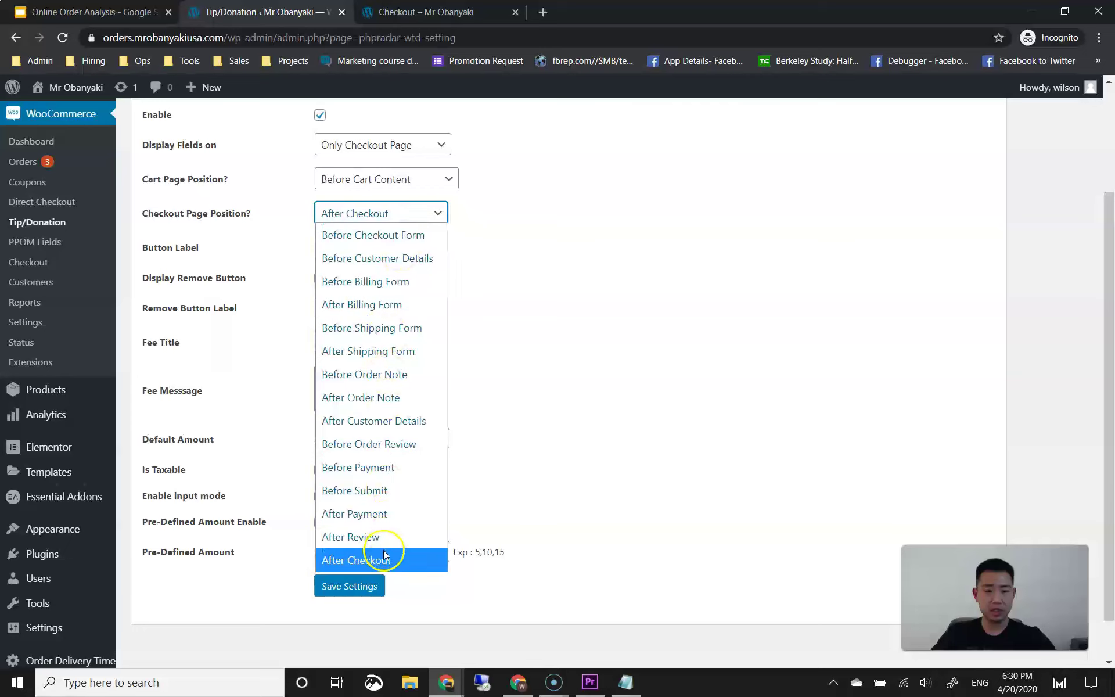
click(547, 292)
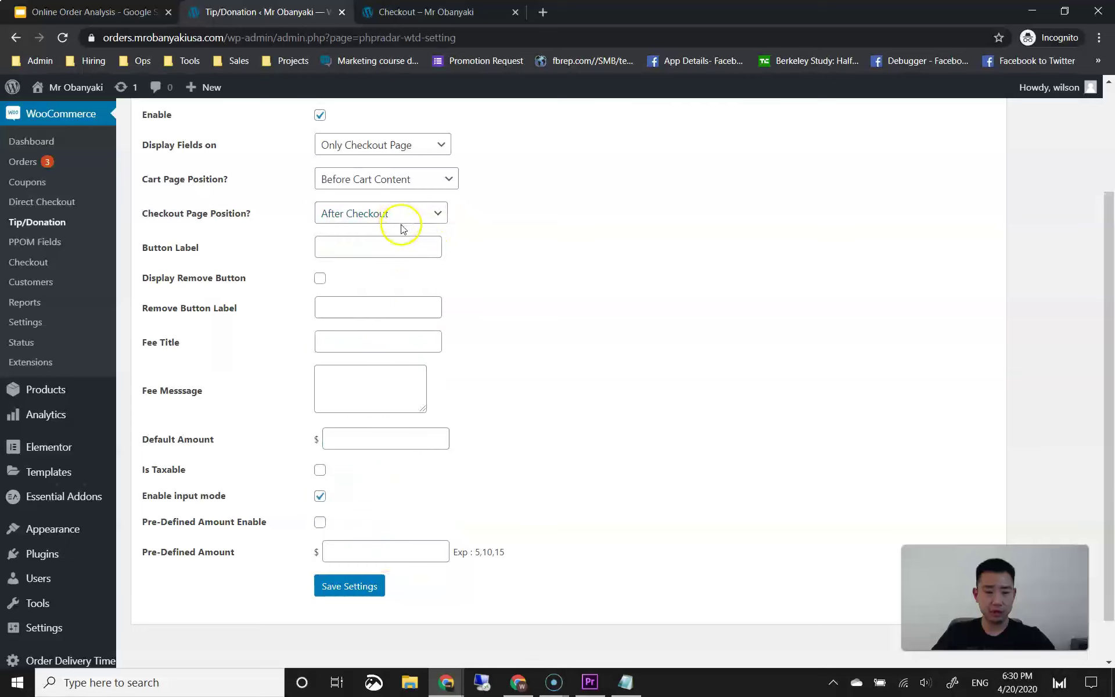
click(360, 586)
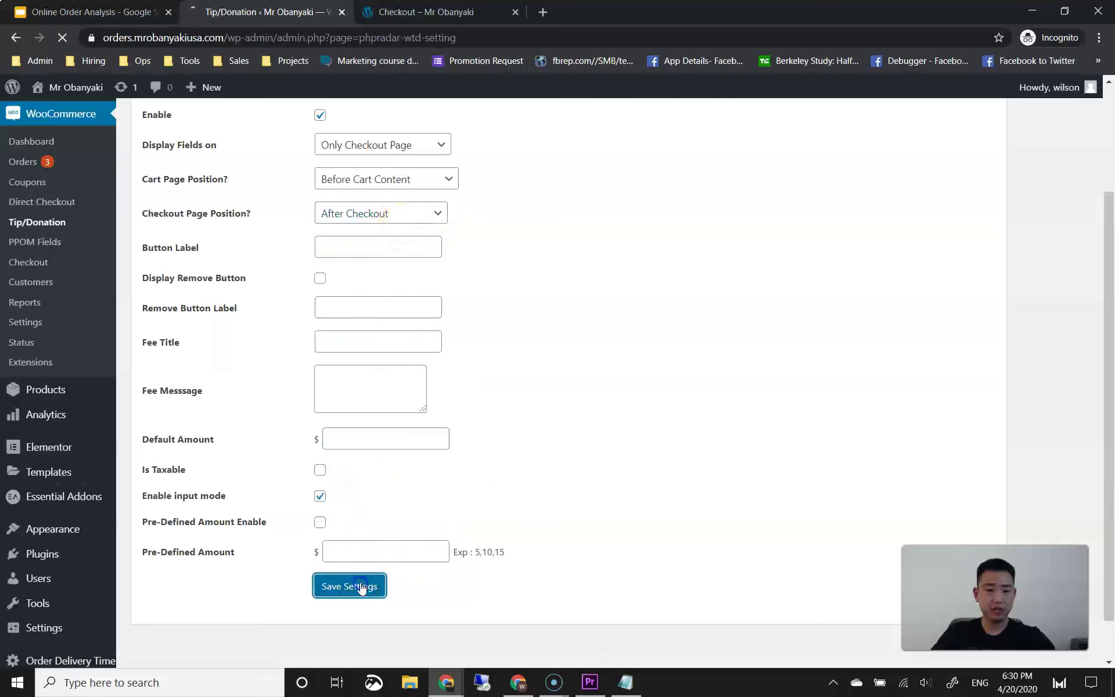
click(430, 17)
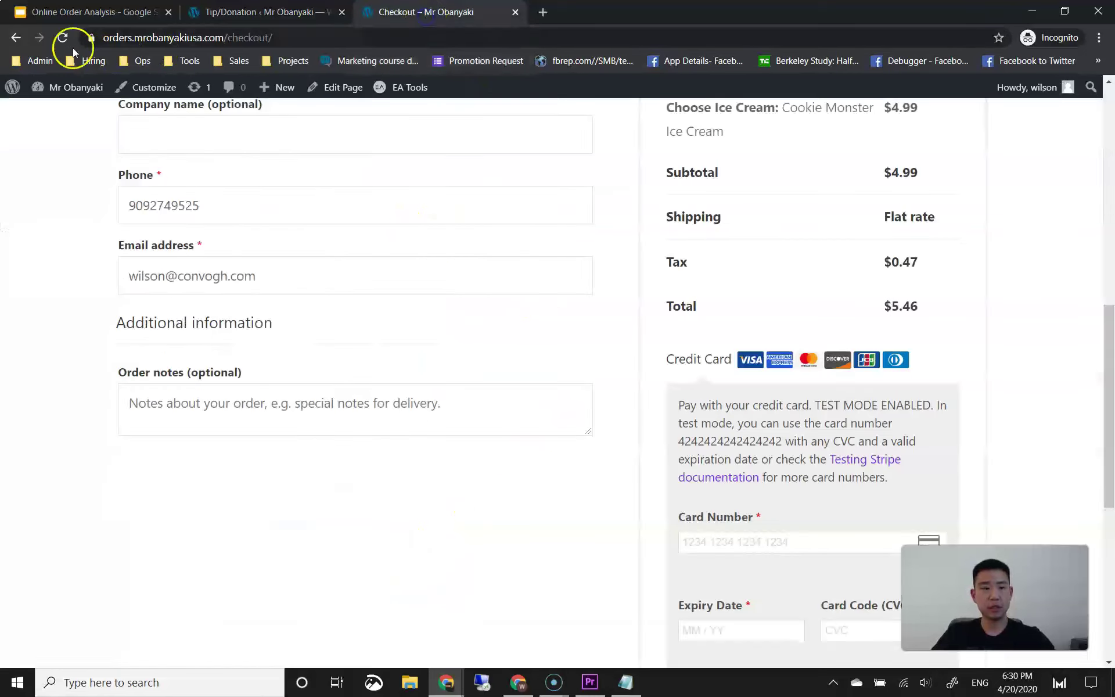
Step: Reload the checkout and add a tip of 1 to the order
click(62, 39)
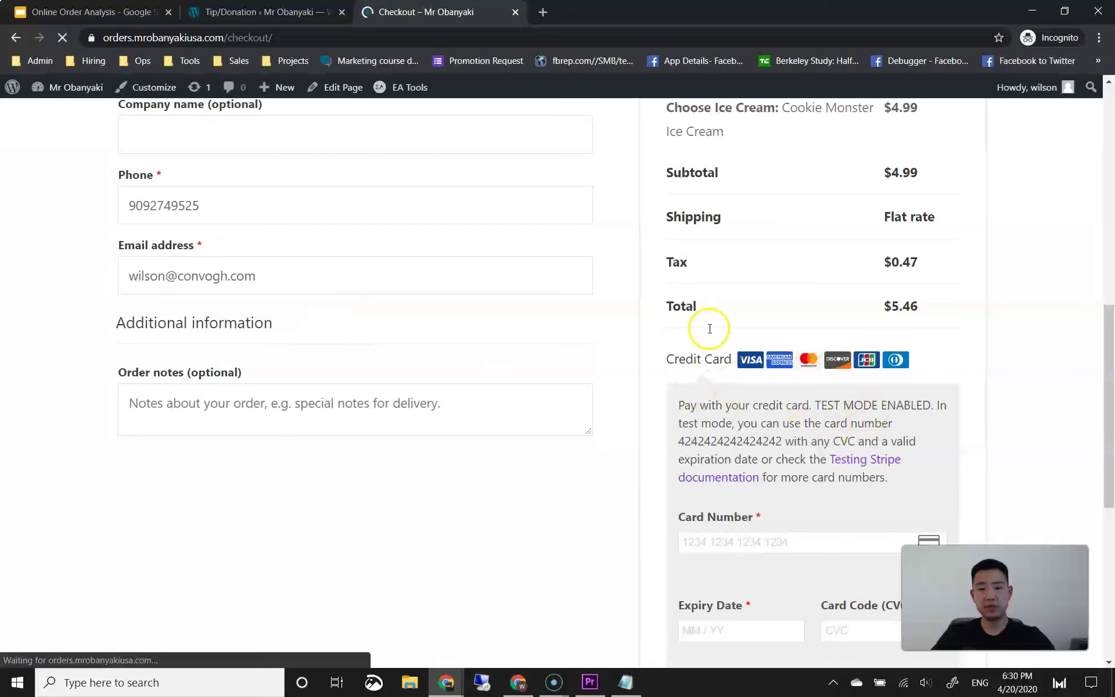
scroll(580, 388, down, 3)
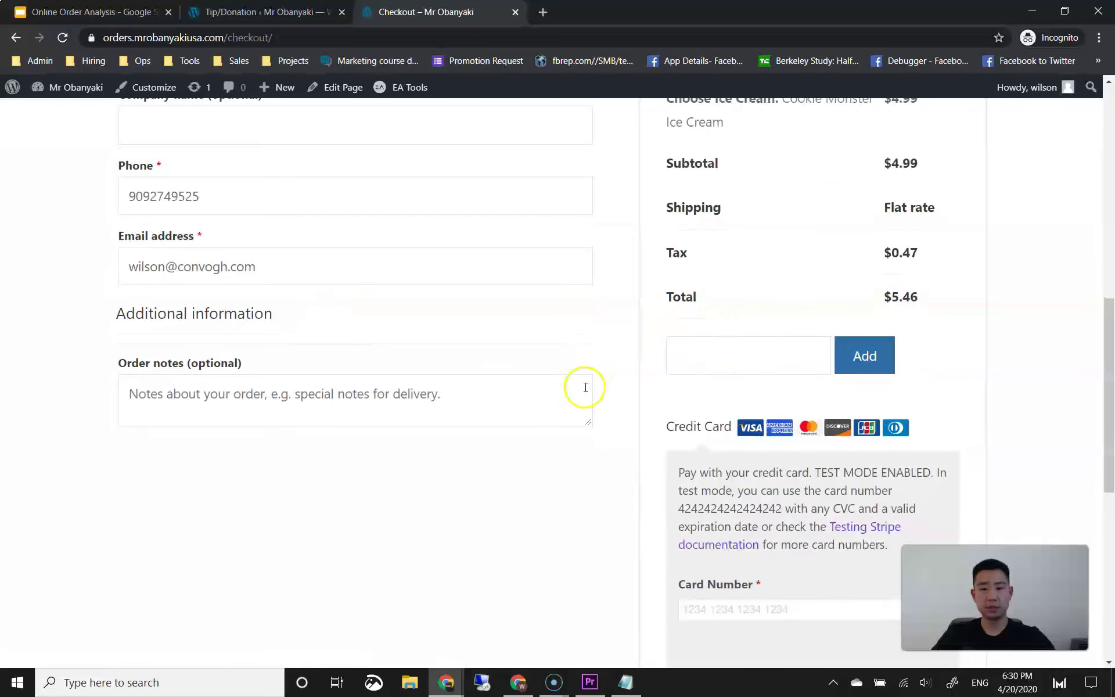
click(753, 226)
scroll(834, 353, up, 6)
scroll(834, 353, down, 2)
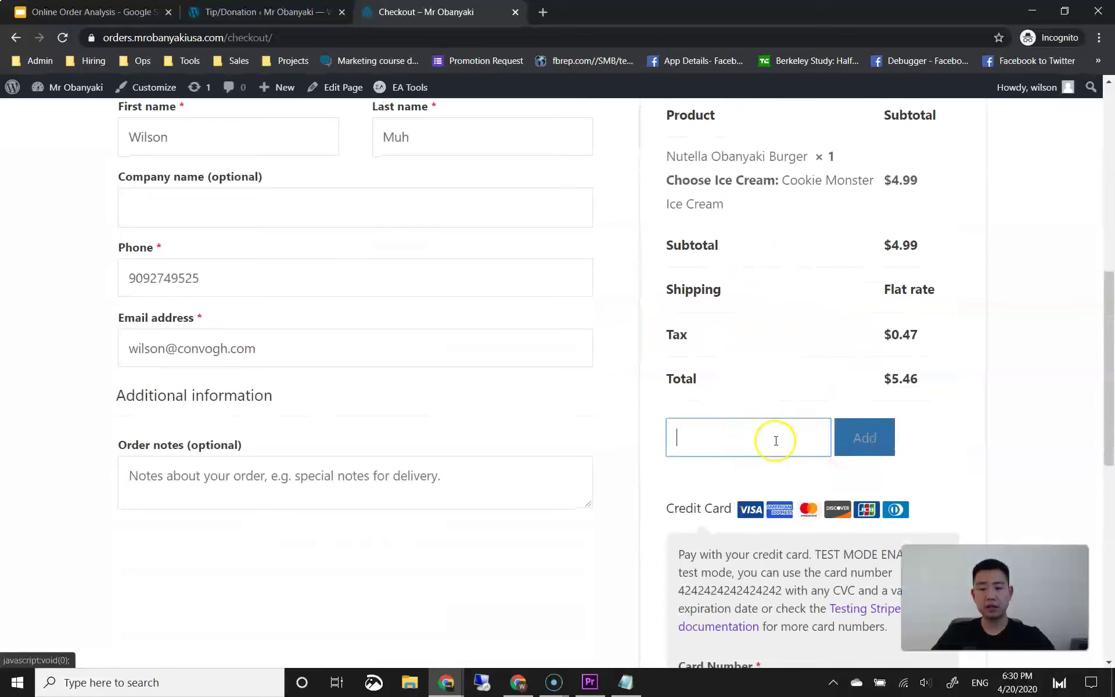
click(699, 417)
click(727, 431)
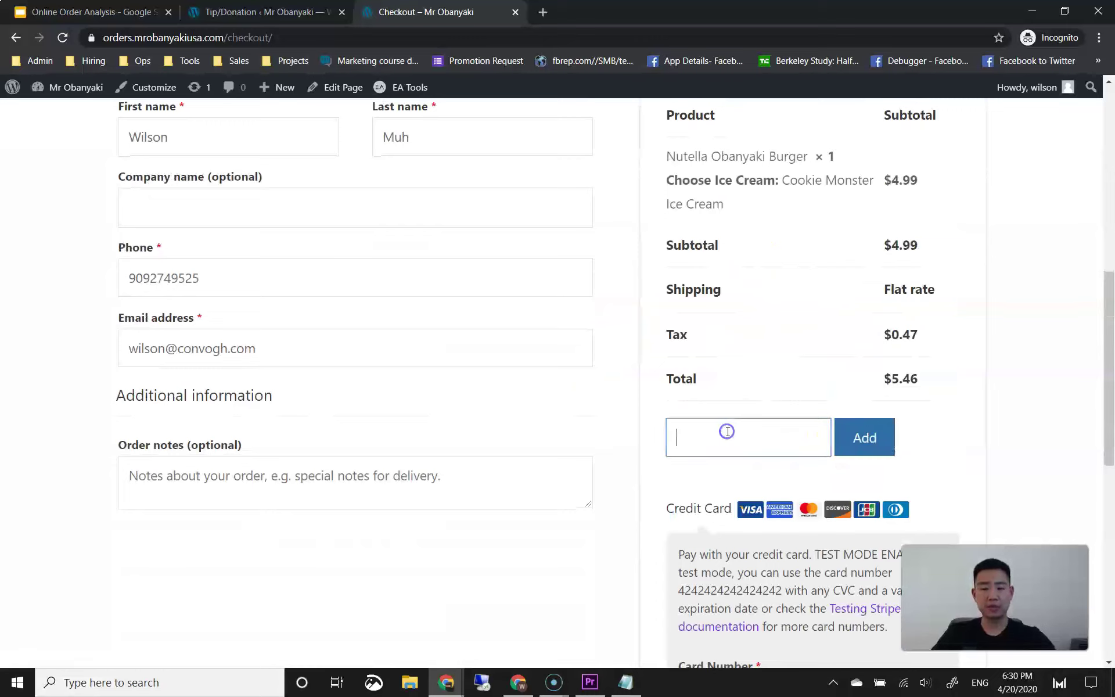
click(864, 437)
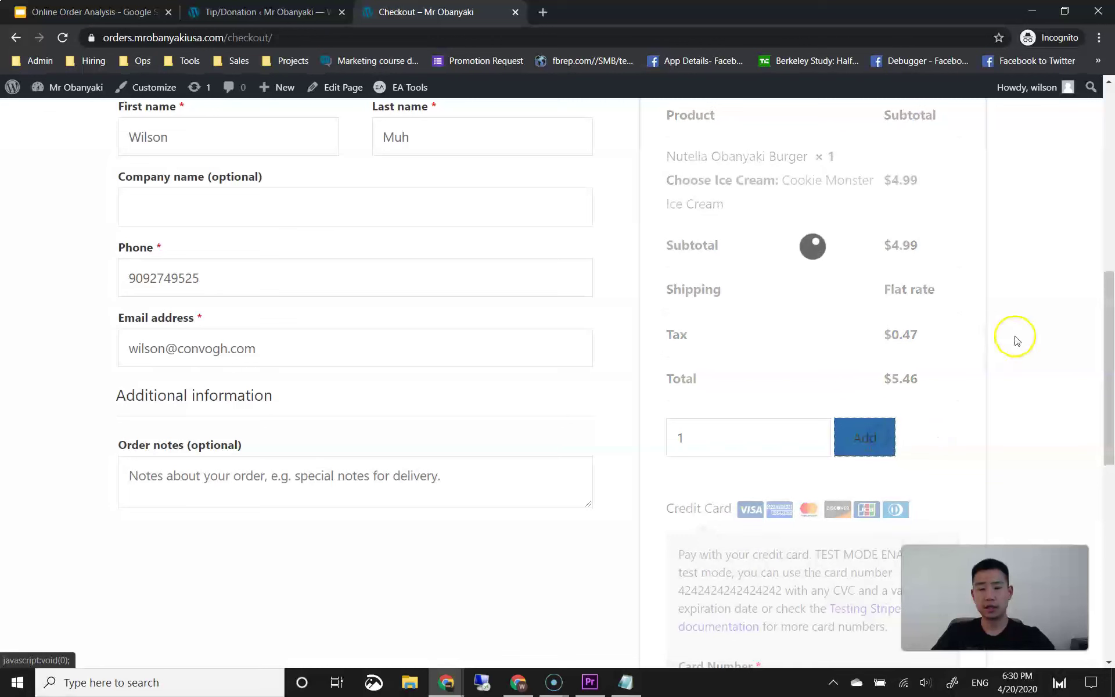
Step: Apply the tip again so the order shows a $1.00 fee totalling $6.46
click(880, 337)
click(683, 335)
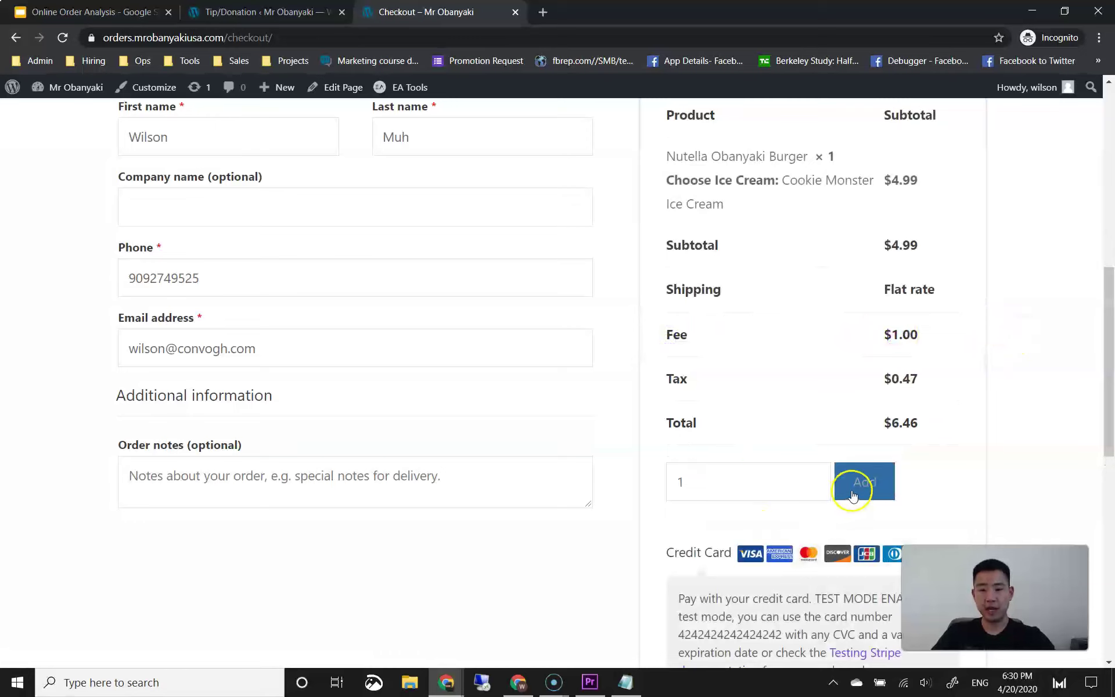
scroll(813, 460, up, 10)
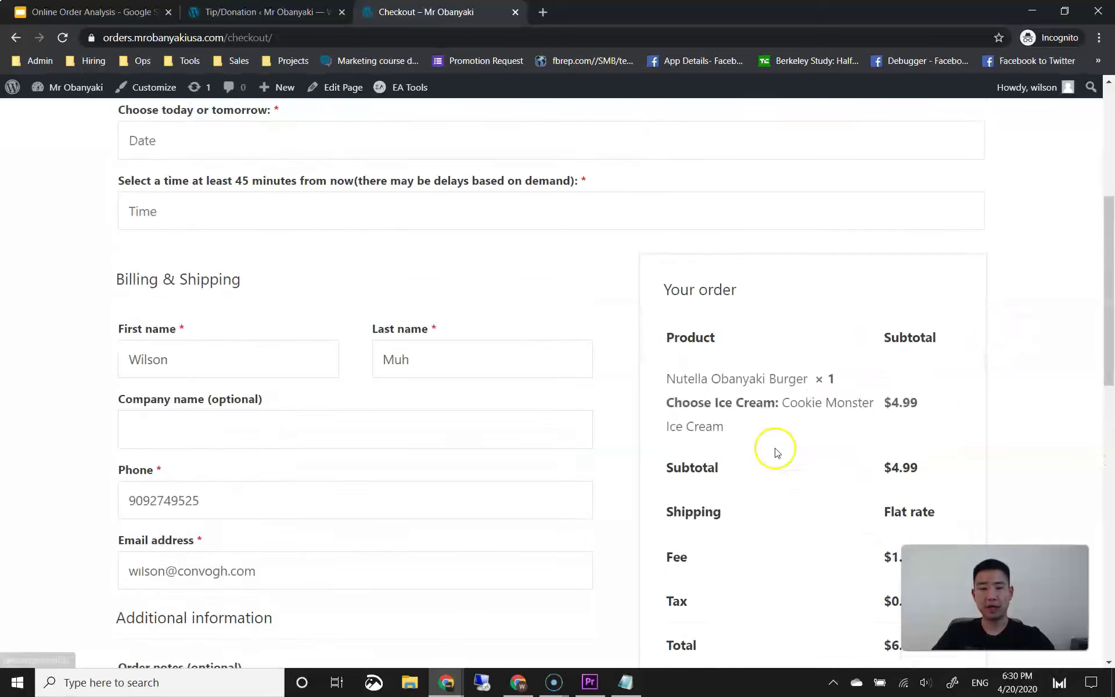
scroll(391, 255, down, 2)
scroll(390, 256, down, 10)
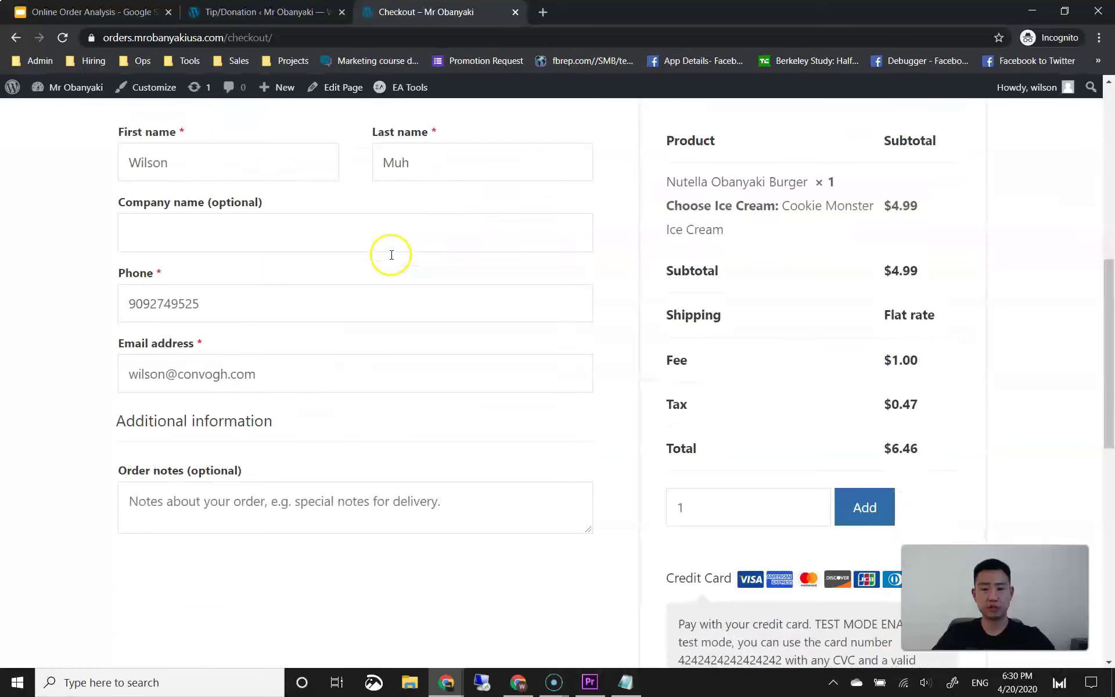
scroll(639, 331, up, 4)
scroll(813, 389, down, 4)
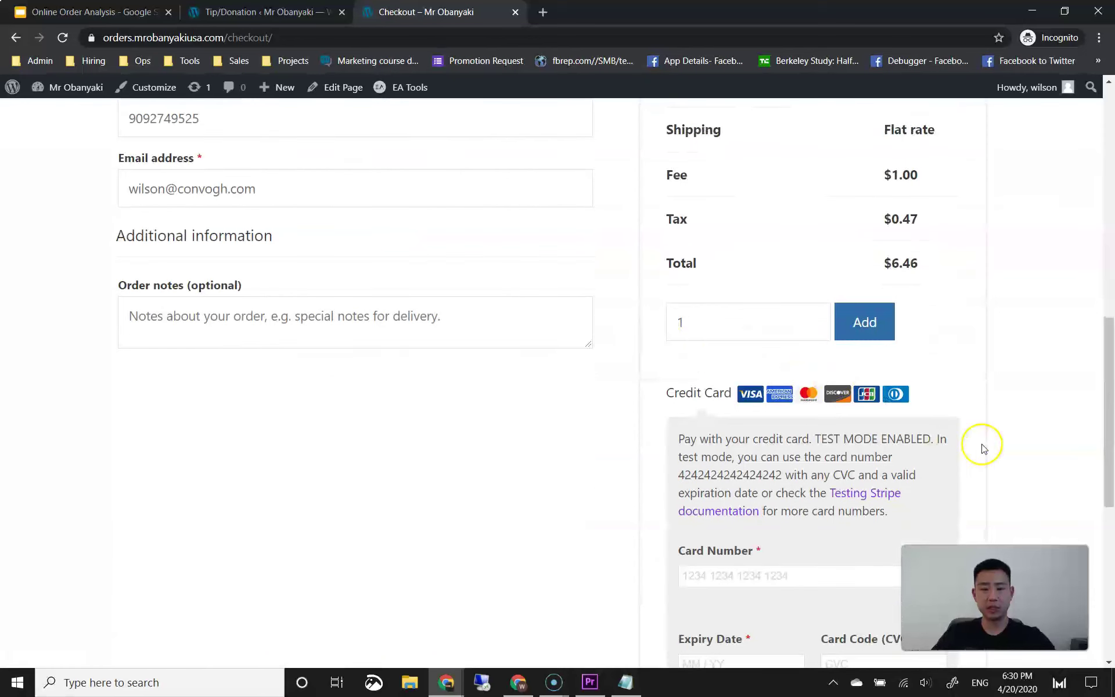
click(864, 336)
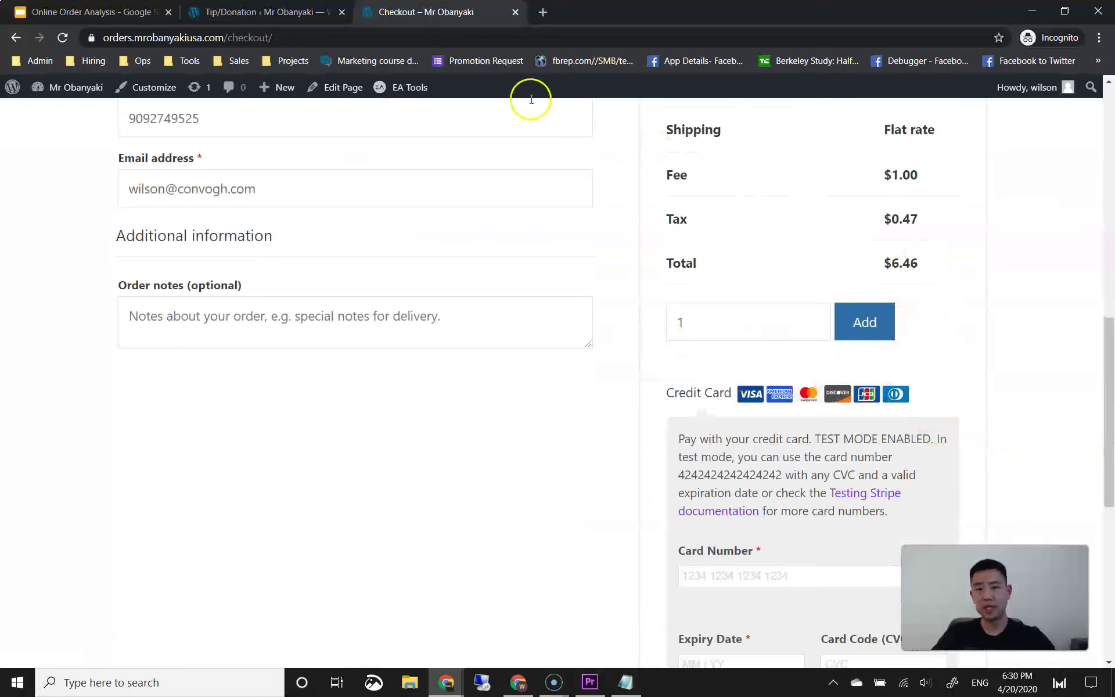
click(299, 13)
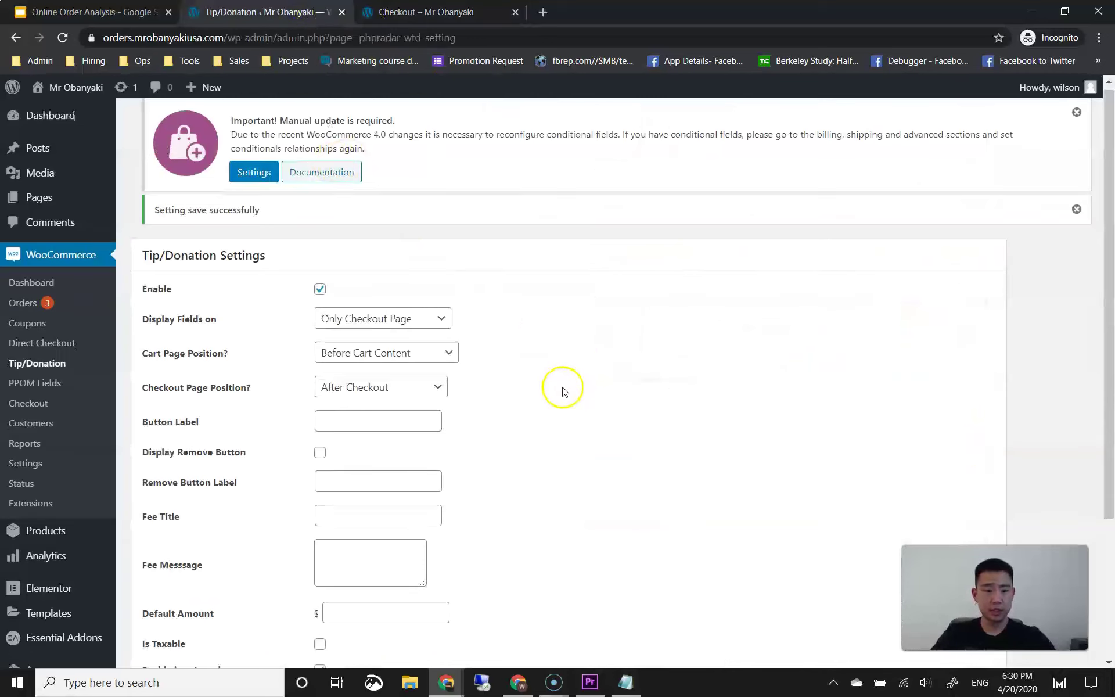
Step: Set the tip Button Label to 'Add Tip', save, and check it on the checkout
scroll(552, 386, down, 3)
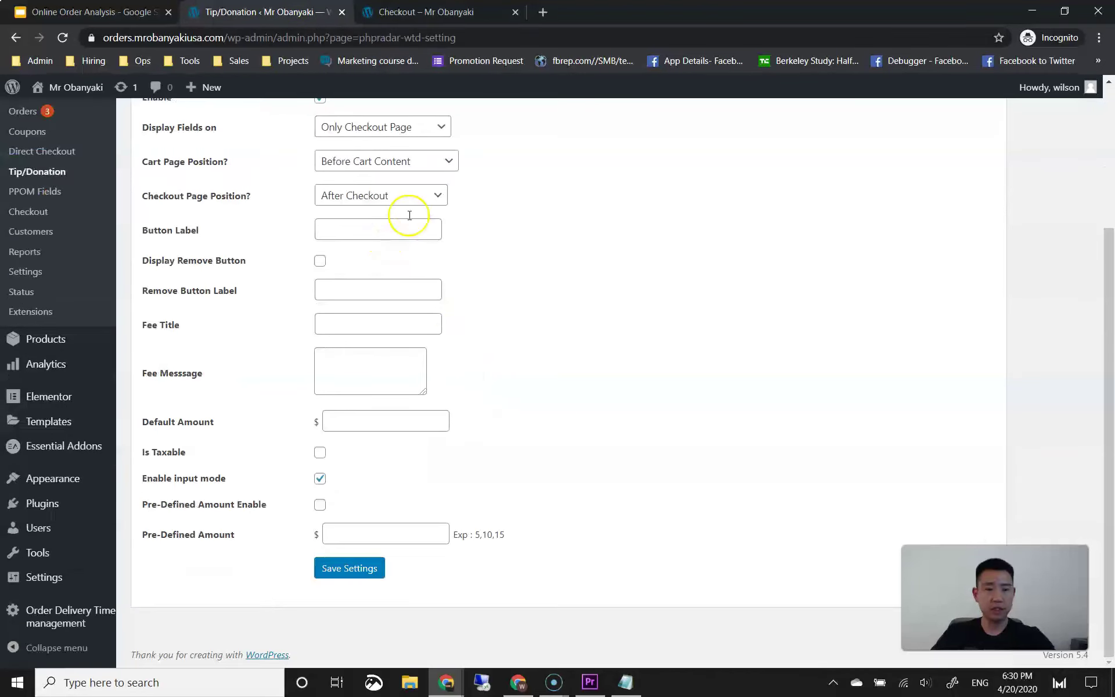
click(433, 13)
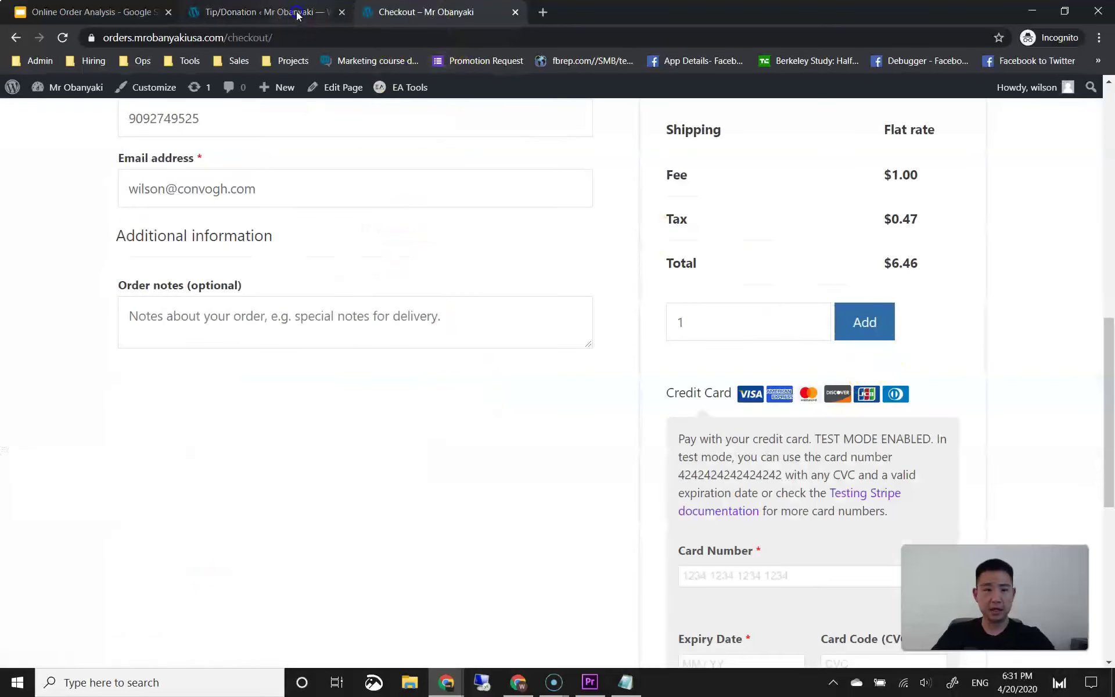
click(299, 12)
click(338, 237)
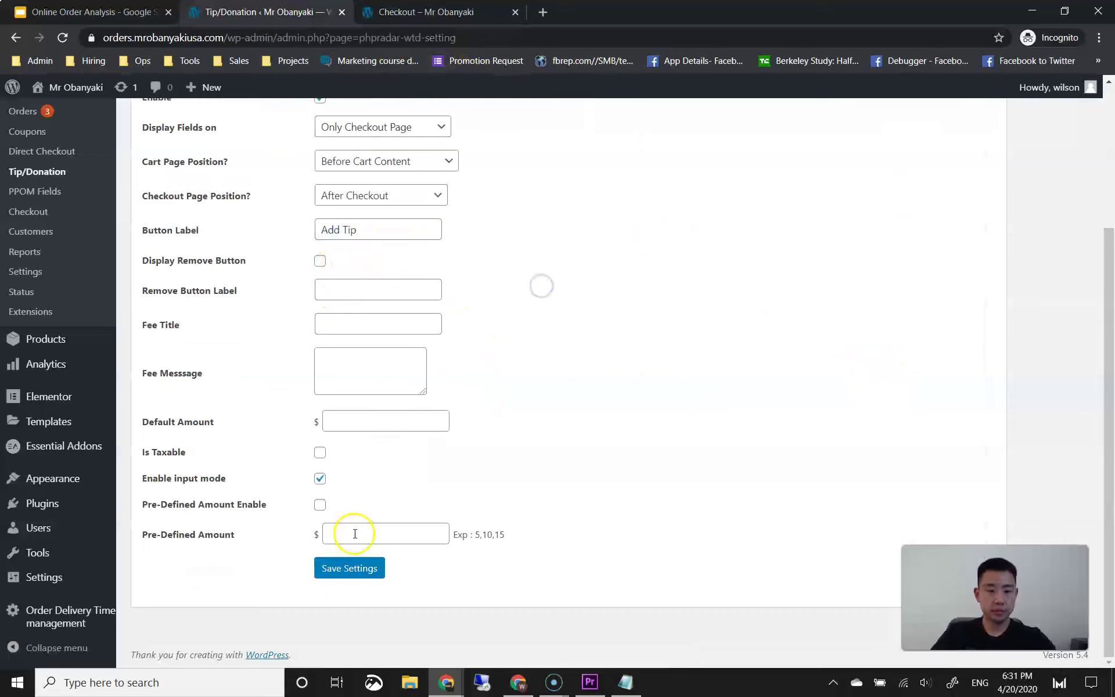
click(361, 567)
click(398, 14)
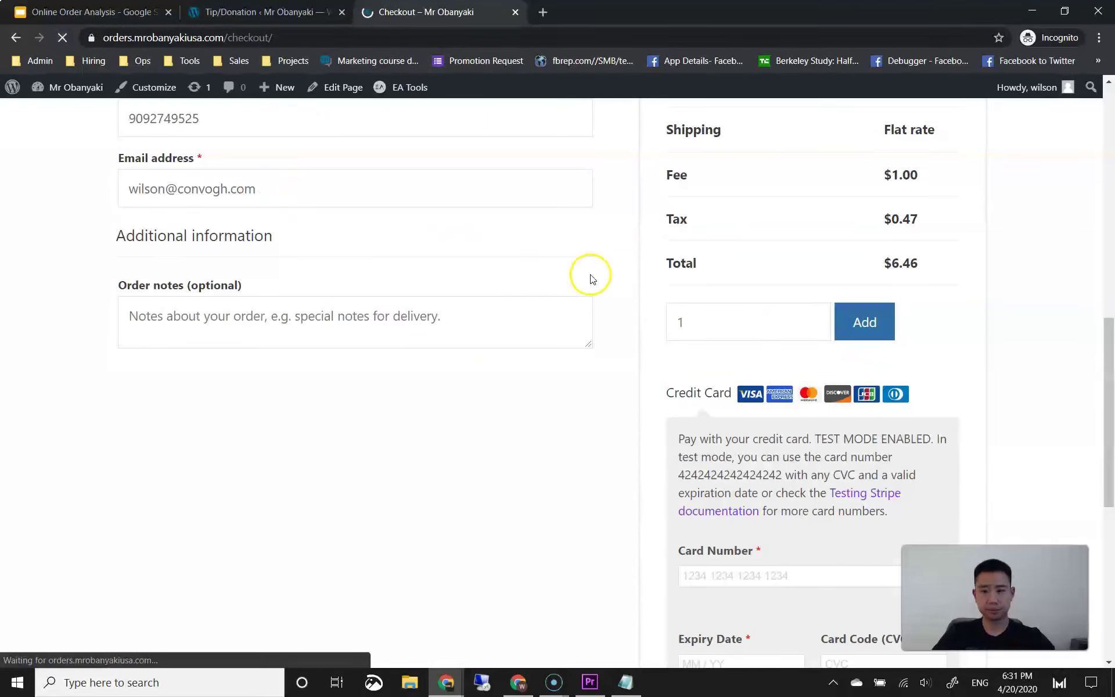
Step: Set the Fee Title to 'Tip' and save the tip settings
click(299, 12)
scroll(455, 438, down, 3)
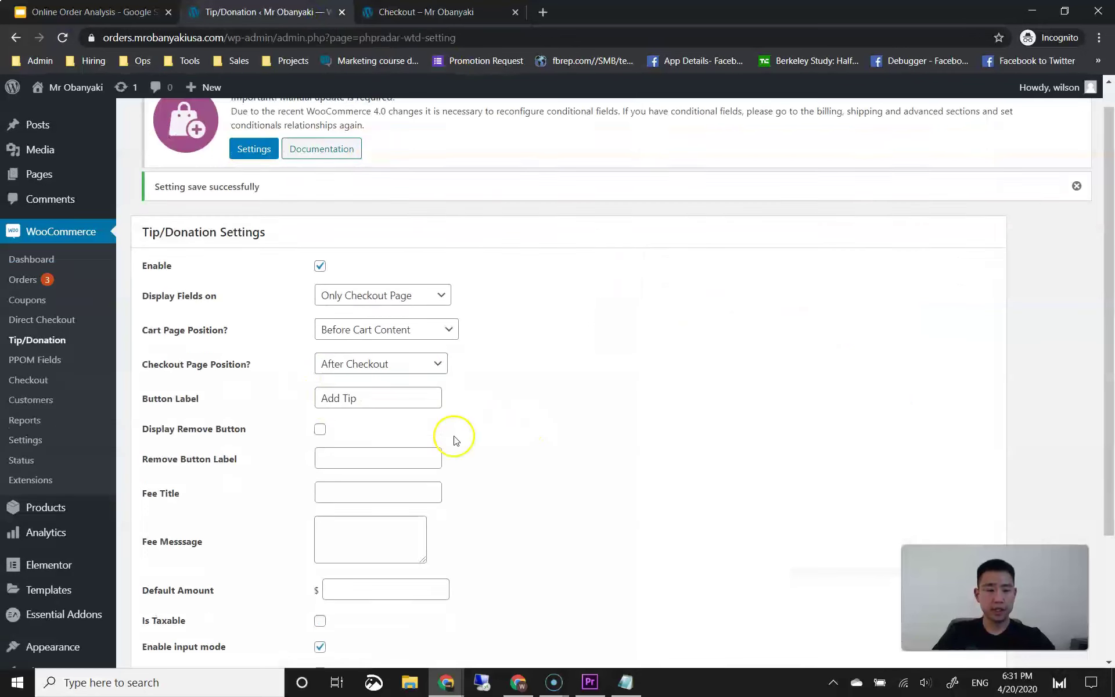
click(341, 376)
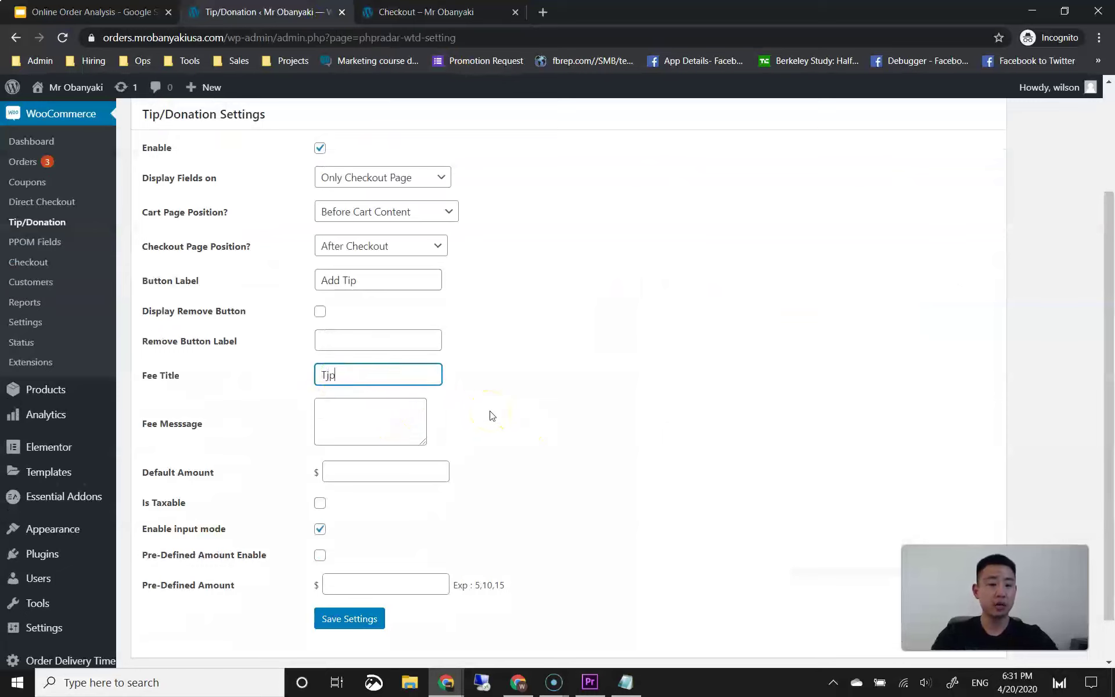
click(547, 392)
scroll(547, 392, down, 1)
click(372, 569)
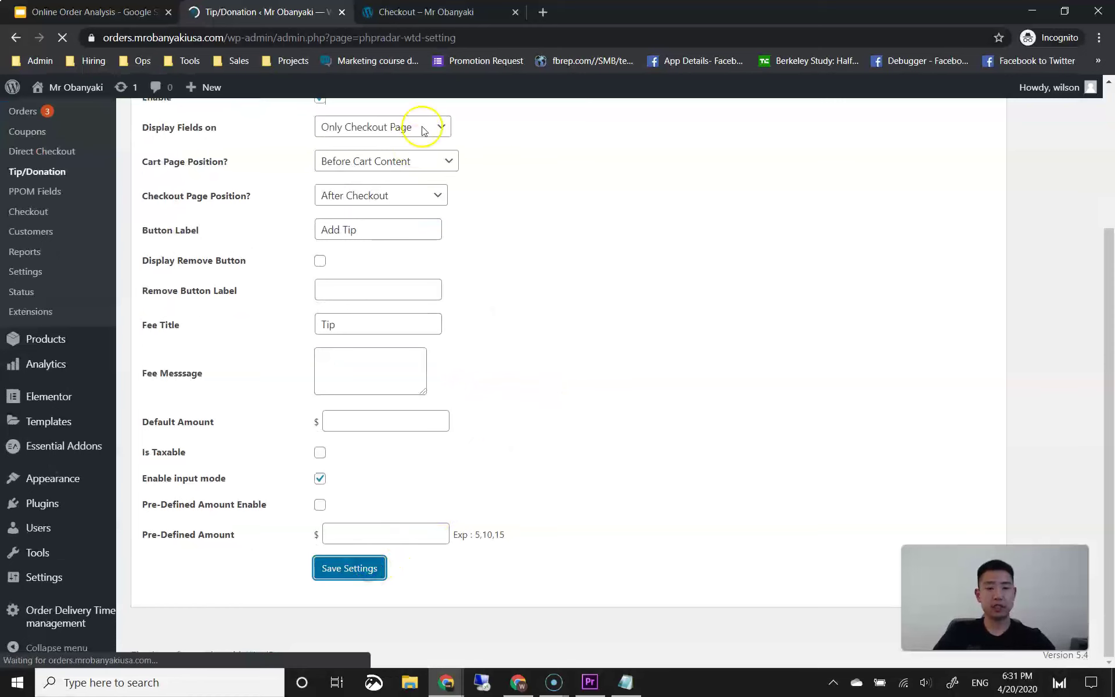
click(441, 12)
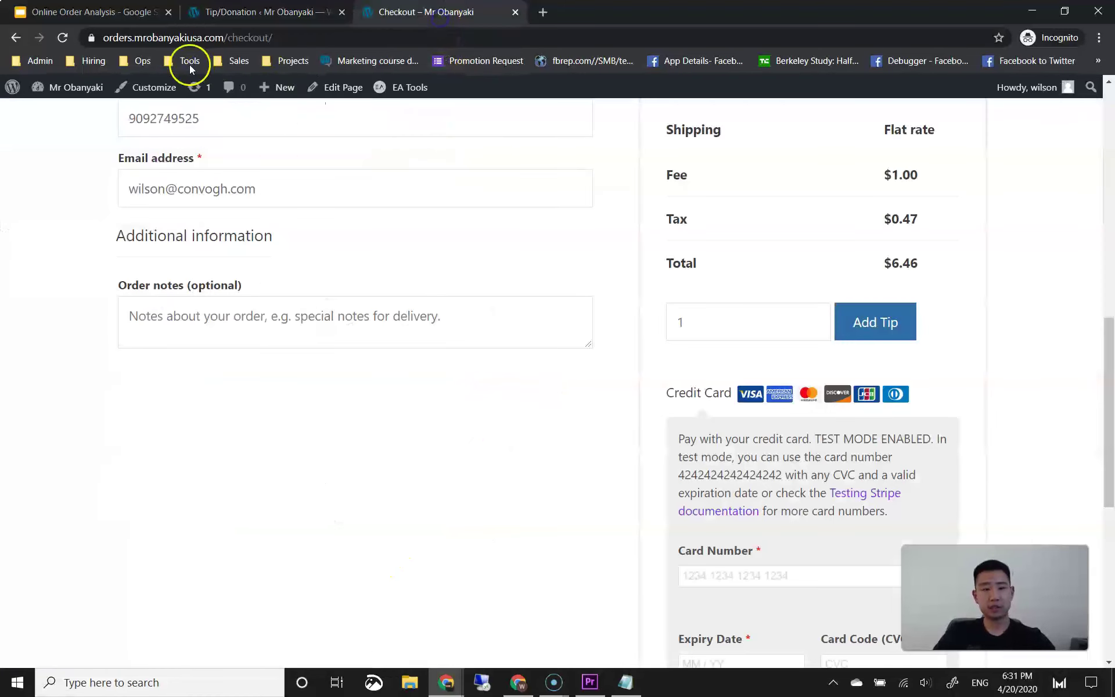
Step: Reload the checkout to show the $1.00 Tip line, then tick Pre-Defined Amount Enable
click(63, 39)
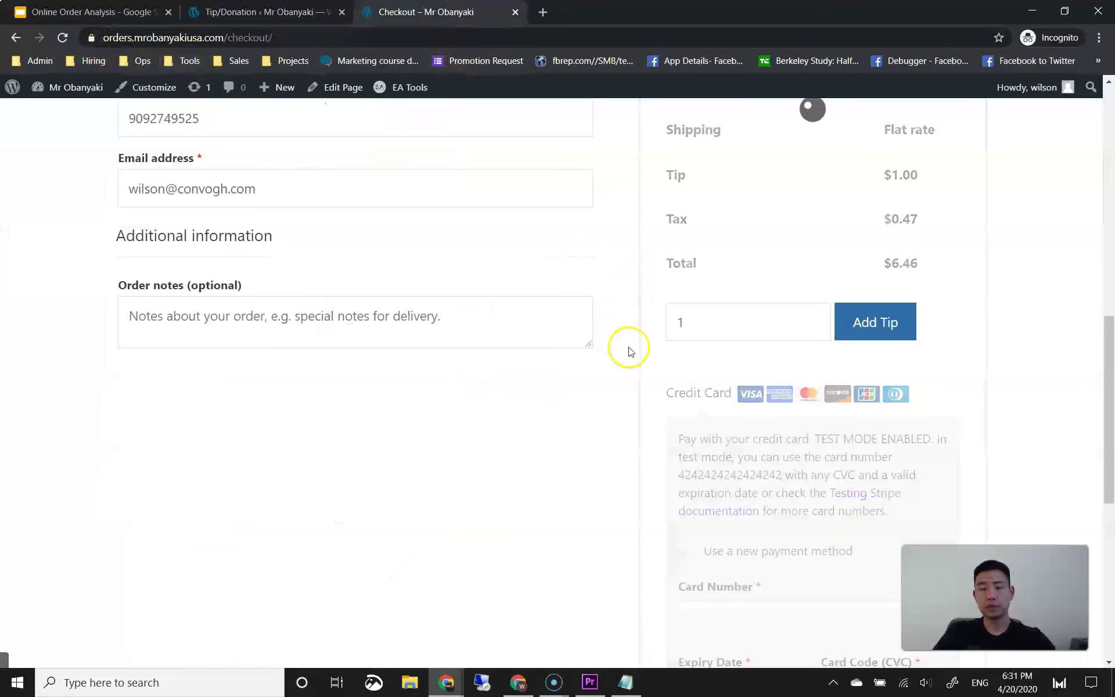
scroll(629, 352, up, 2)
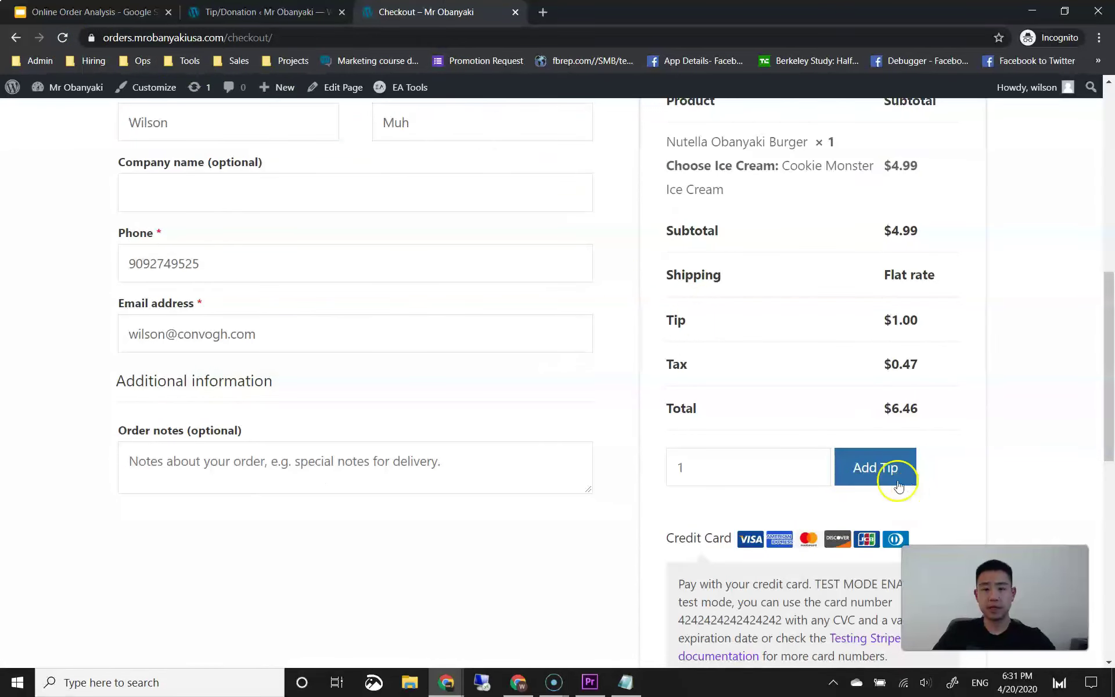
click(248, 21)
scroll(296, 372, down, 3)
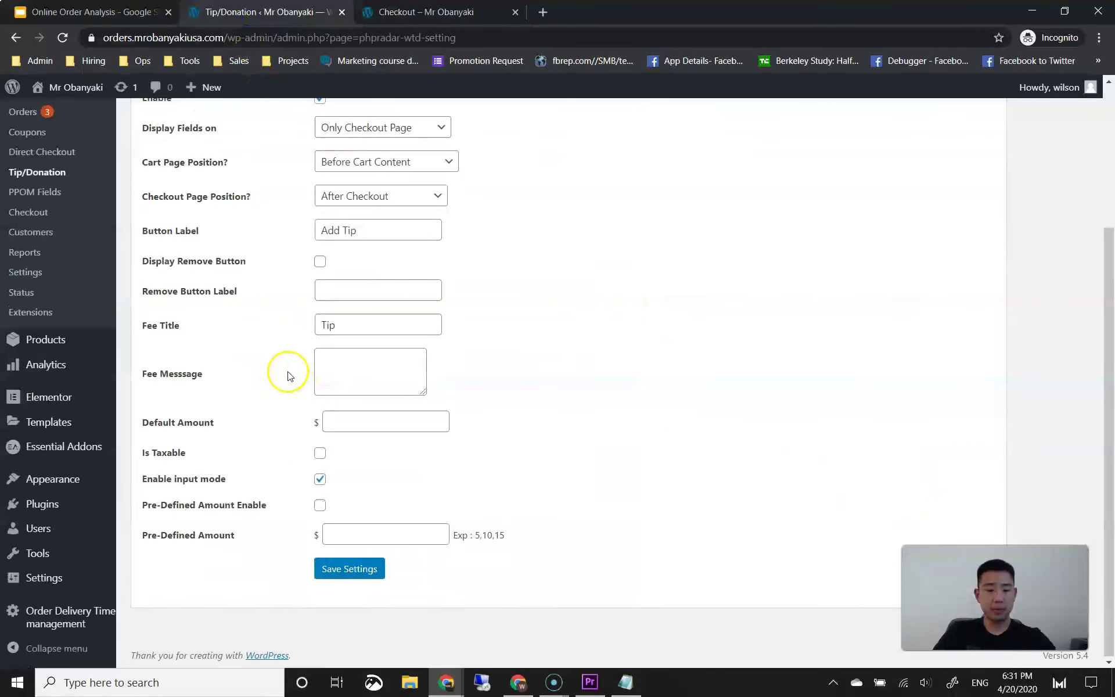
click(239, 504)
click(319, 505)
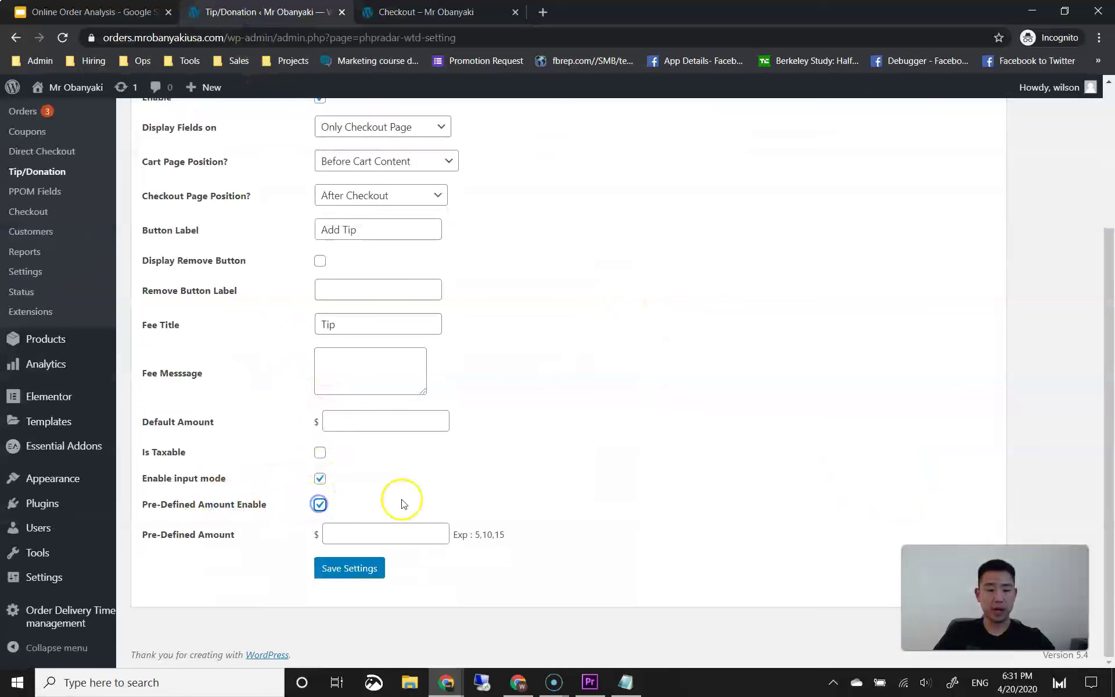
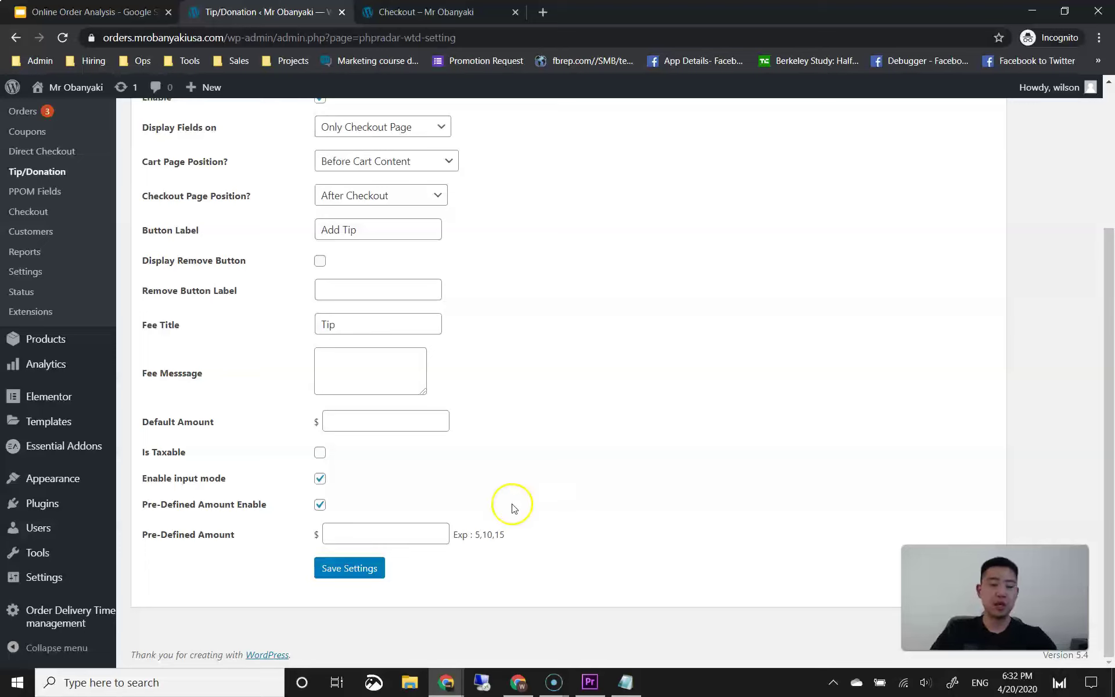
Step: Enter predefined tip amounts 3, 5, 7 and save the tip settings
click(360, 532)
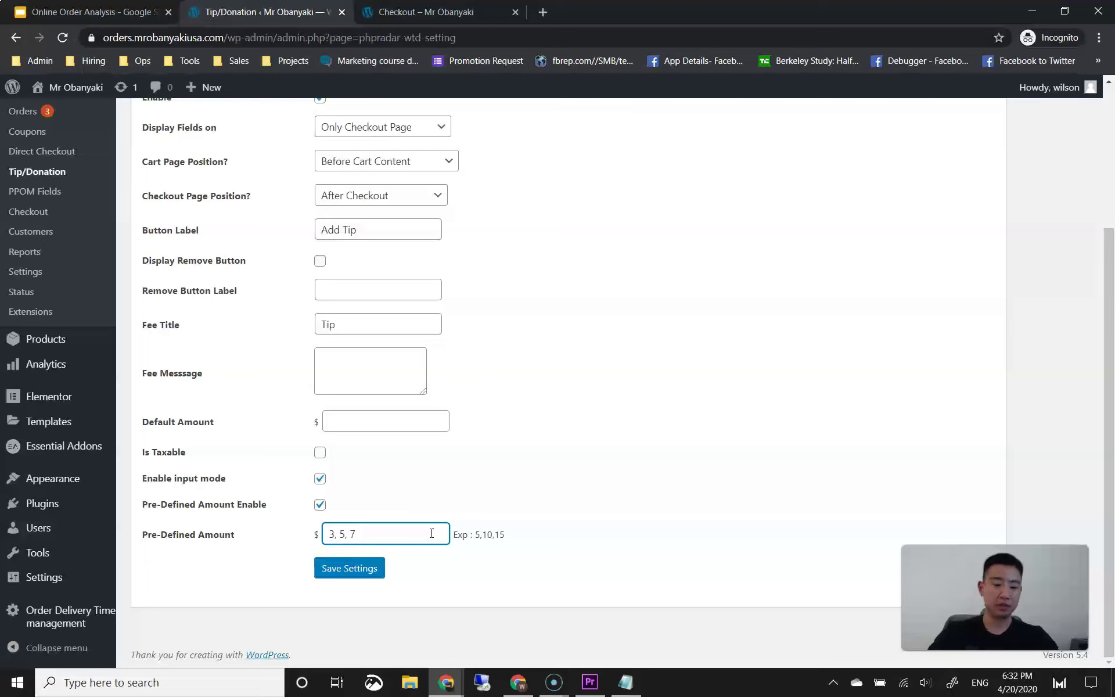
click(364, 569)
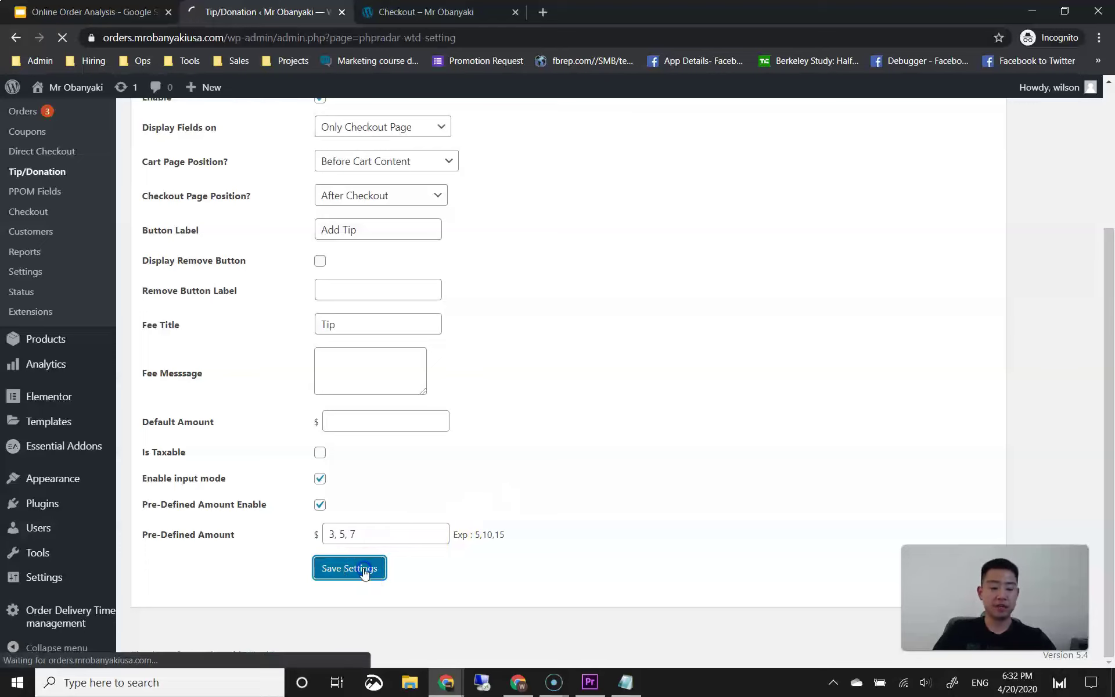
Step: Reload the checkout and try the 3, 5, 7 tip presets, ending on $5.00 (Total $10.46)
click(432, 13)
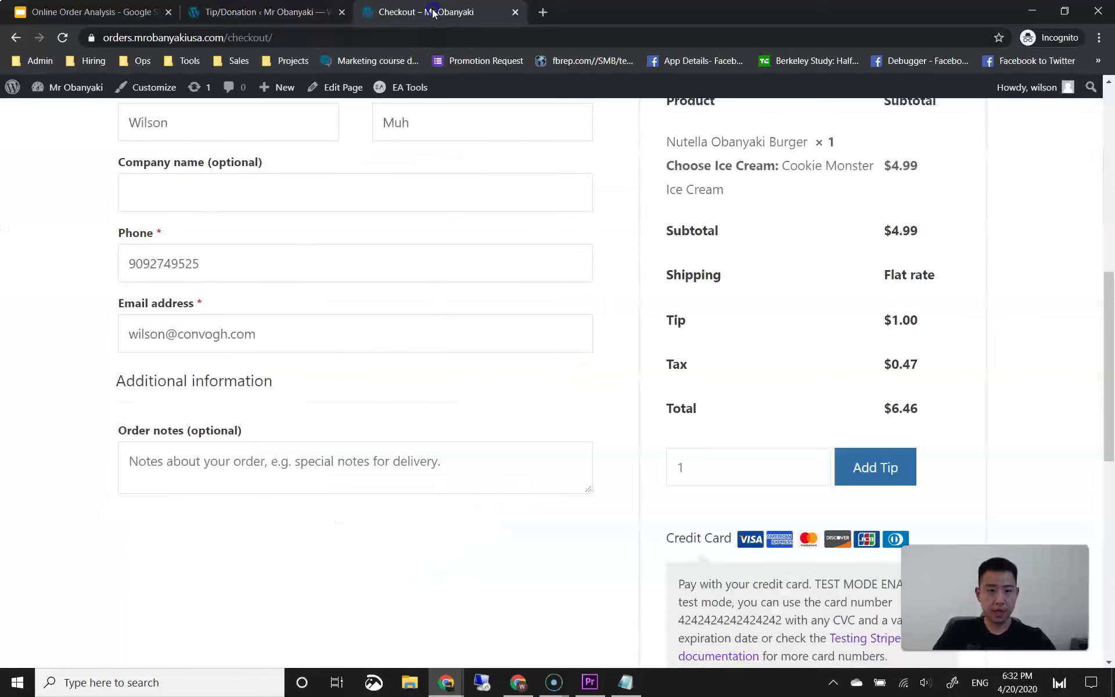
click(62, 37)
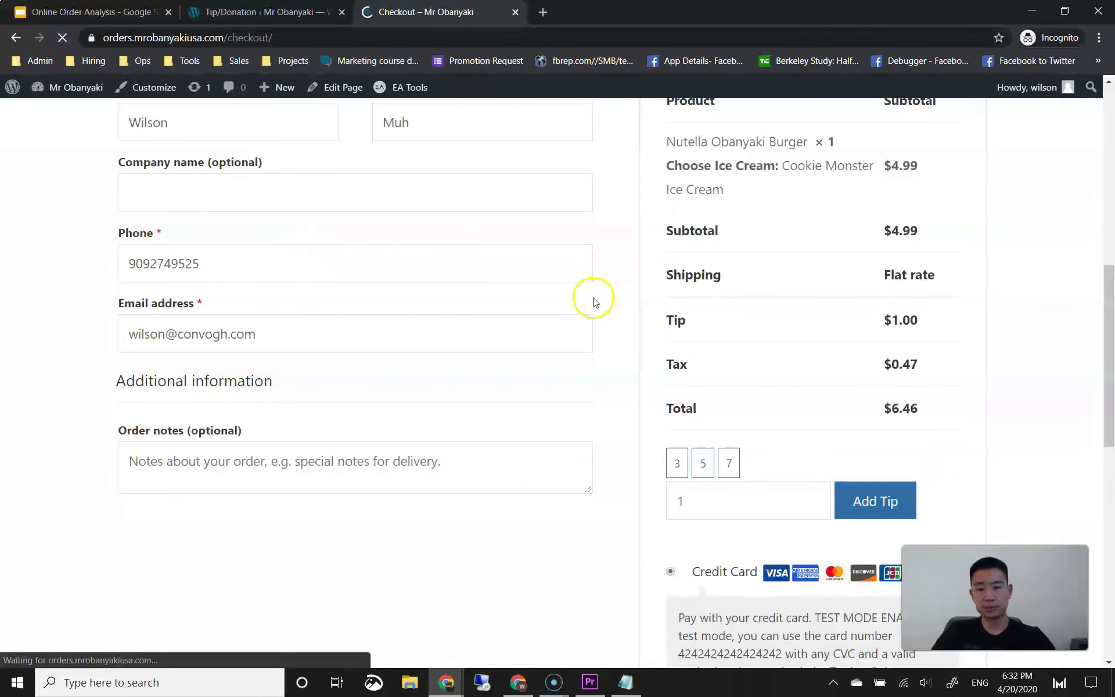
scroll(593, 302, down, 2)
scroll(688, 410, up, 1)
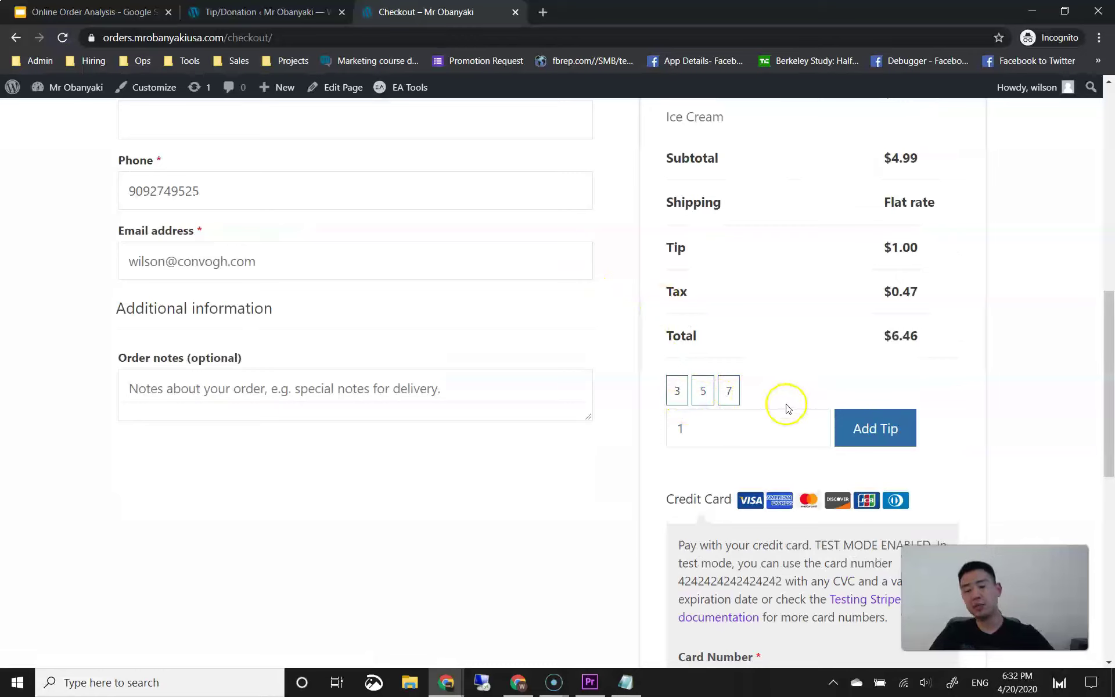
click(677, 390)
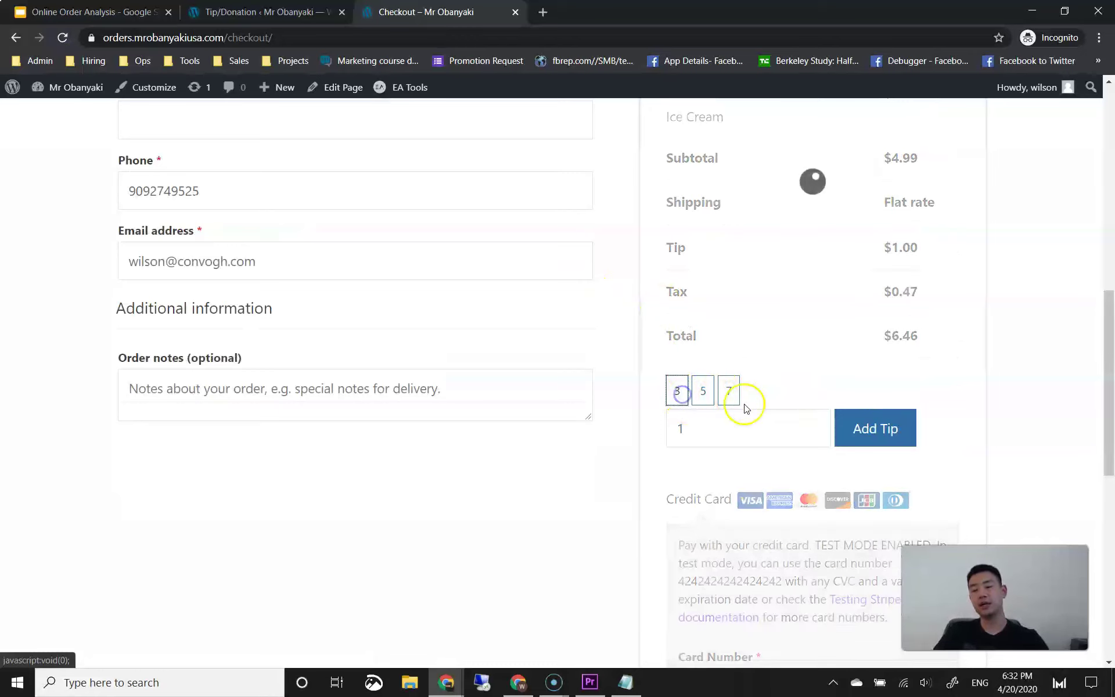
click(701, 398)
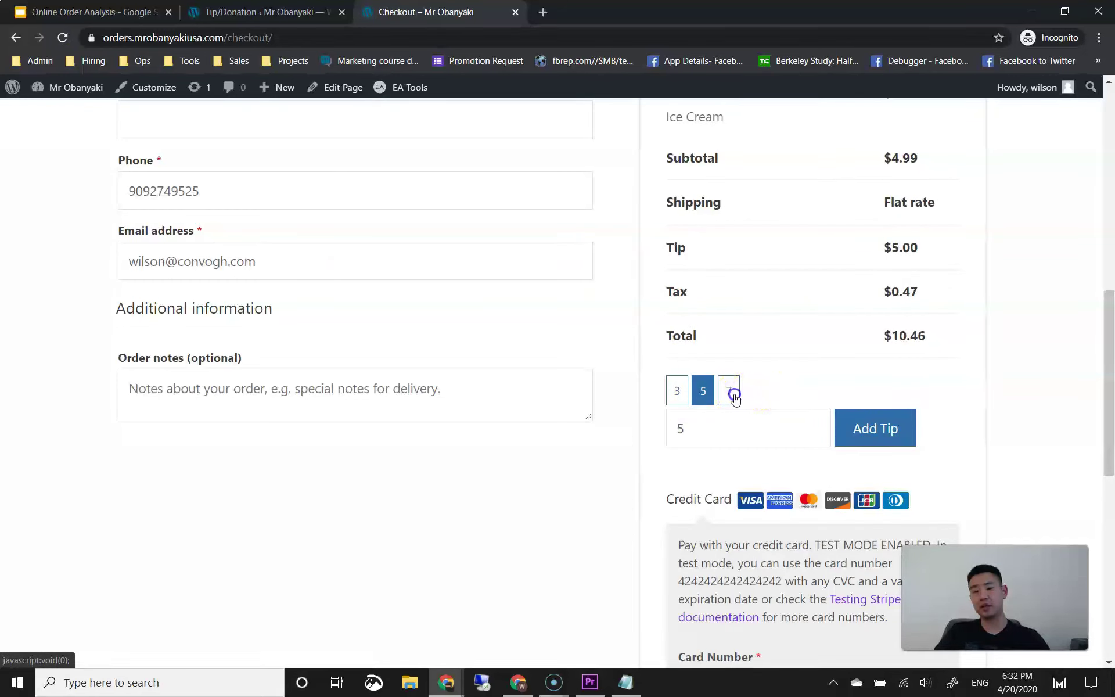
click(735, 395)
click(704, 391)
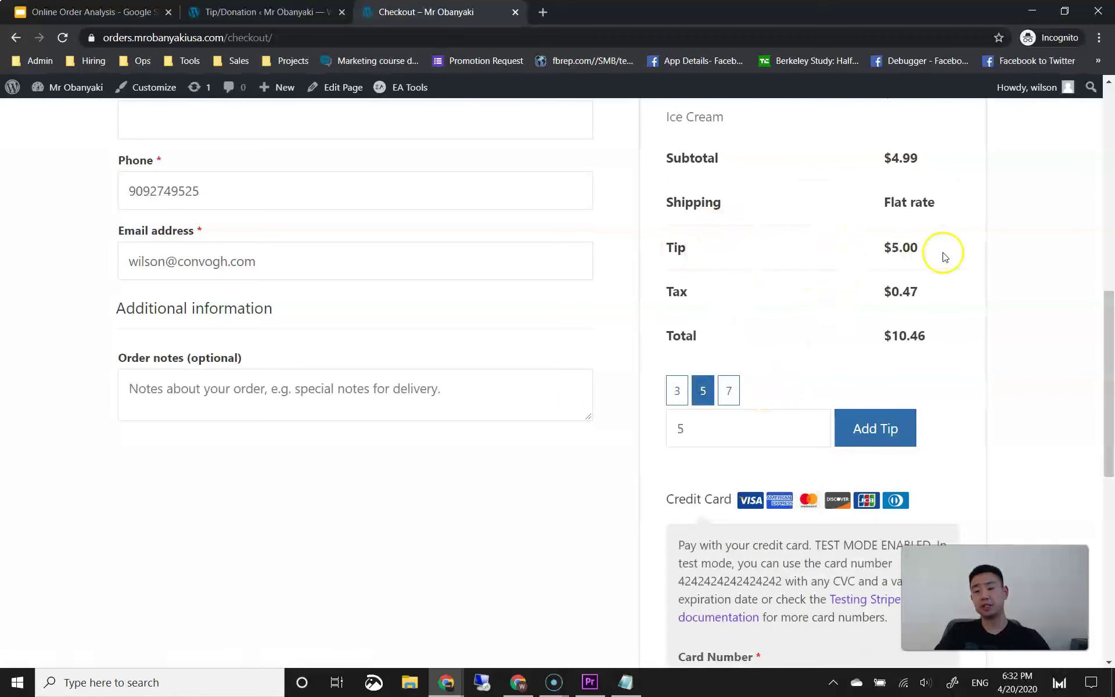
click(303, 12)
Step: Set the tip Fee Message to 'Select or type tip:' and save the settings
scroll(304, 337, down, 4)
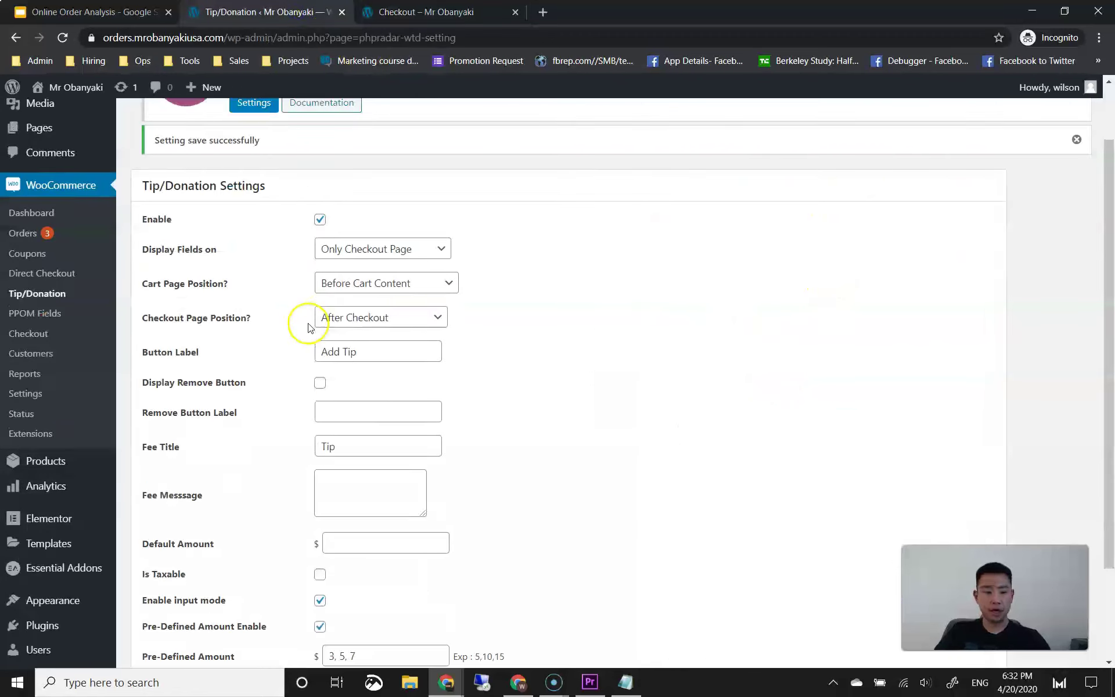
click(338, 371)
text(Add)
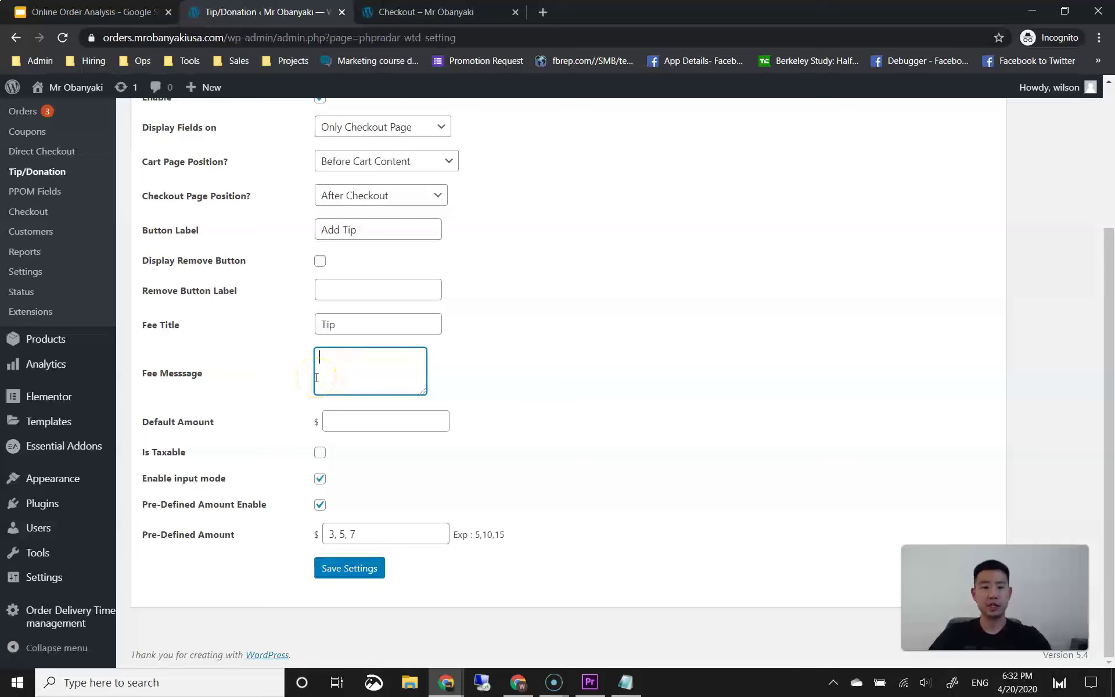
click(422, 13)
click(761, 423)
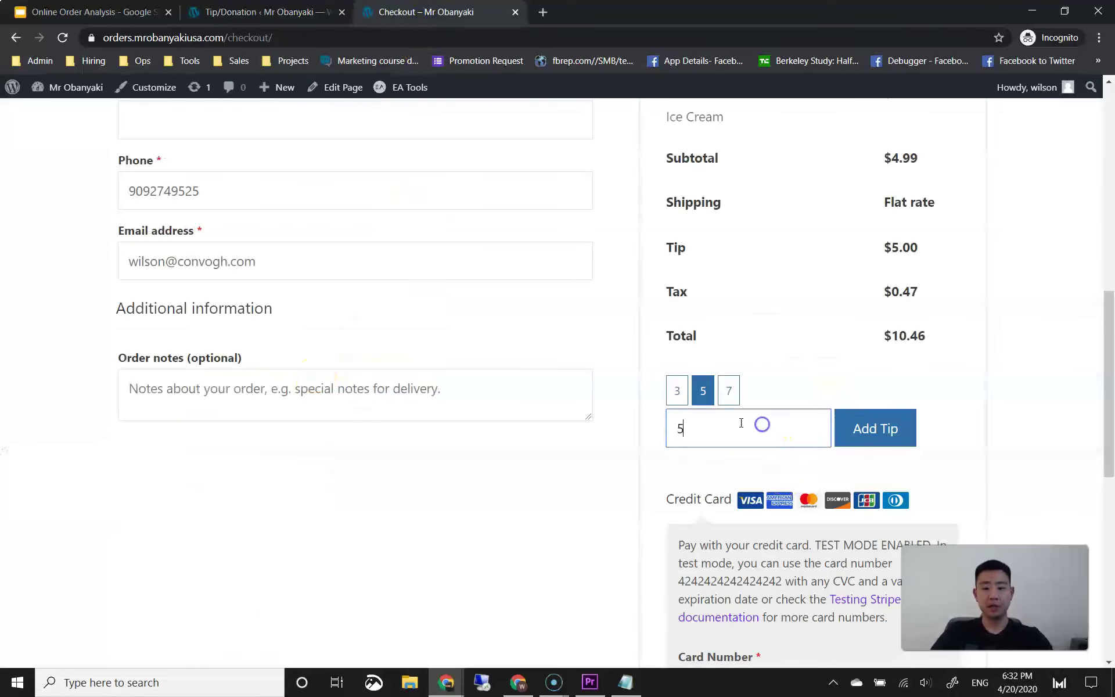
click(294, 14)
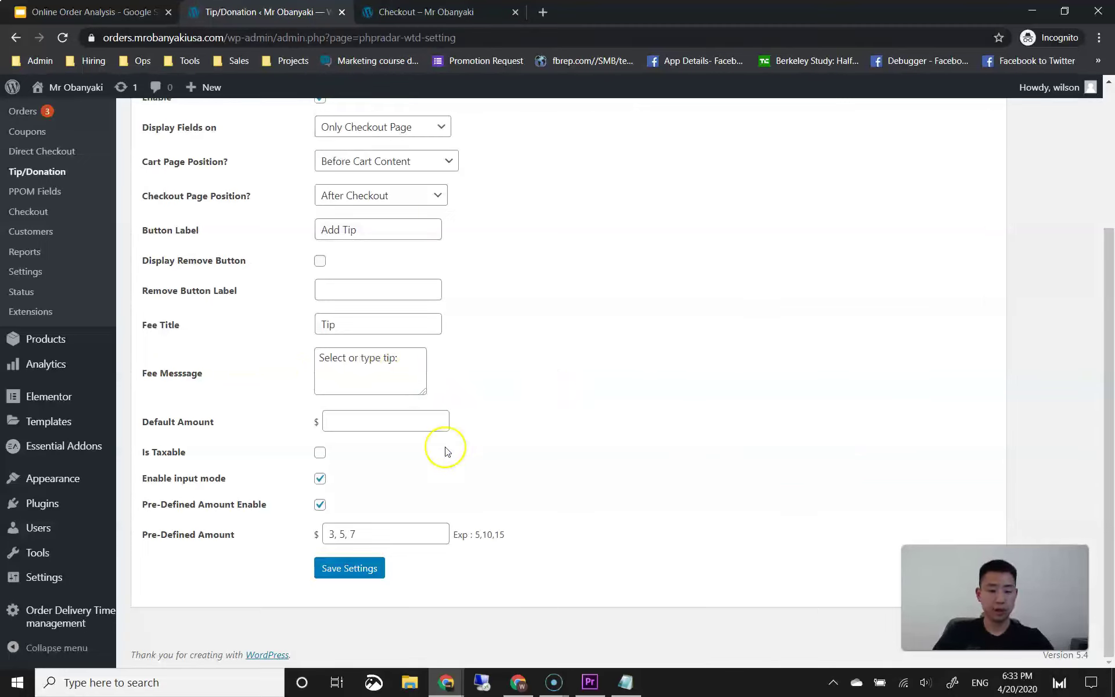
click(347, 570)
Step: Reload the checkout to see the message above the presets, trying the 3 and 7 tips
click(469, 10)
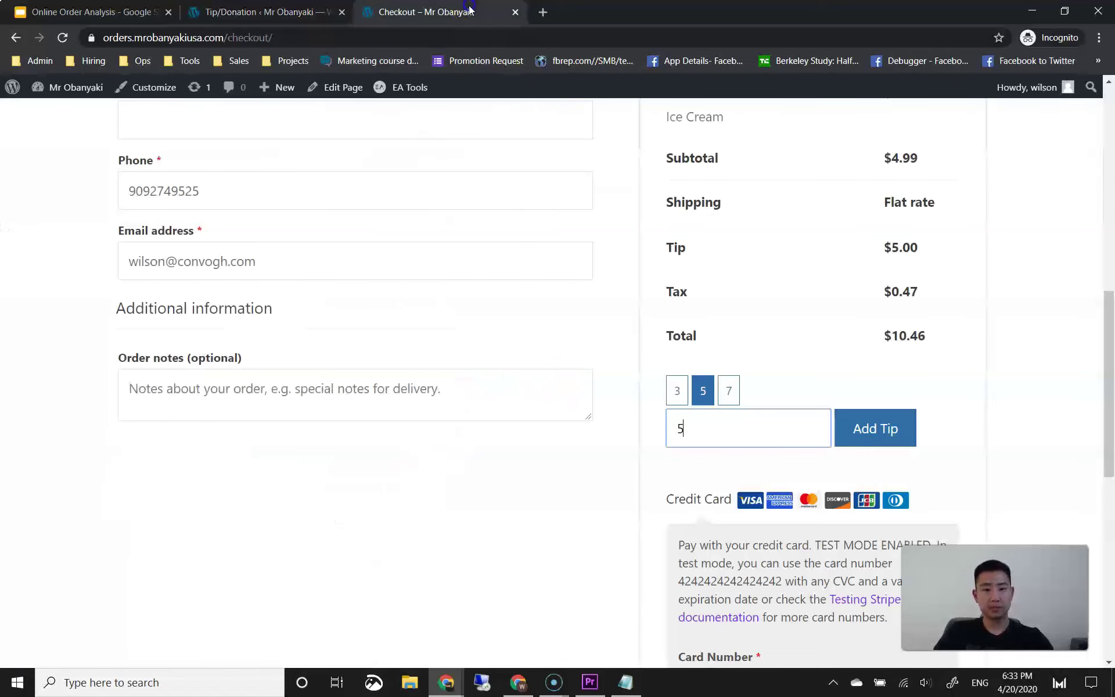
click(62, 37)
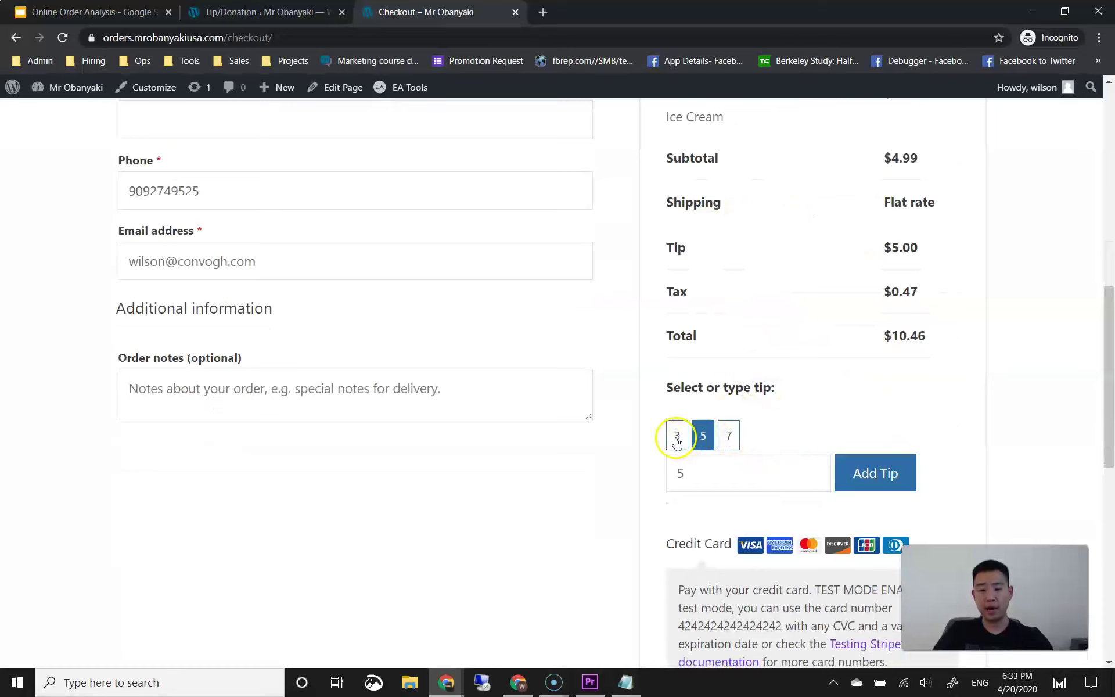
click(677, 435)
click(729, 436)
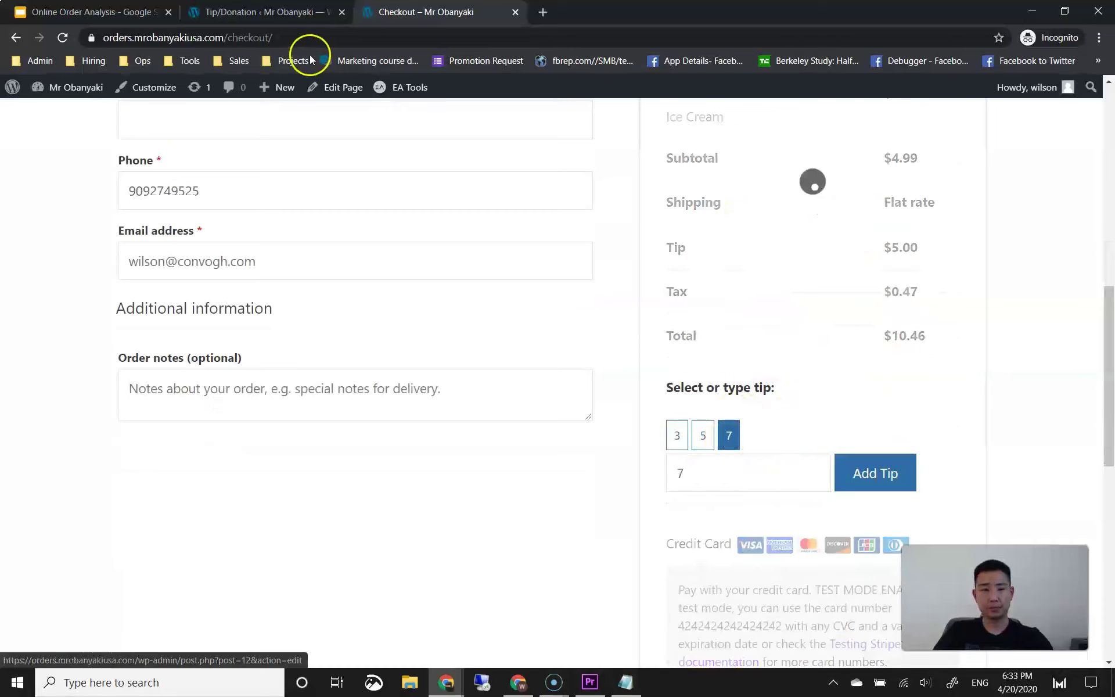
click(291, 17)
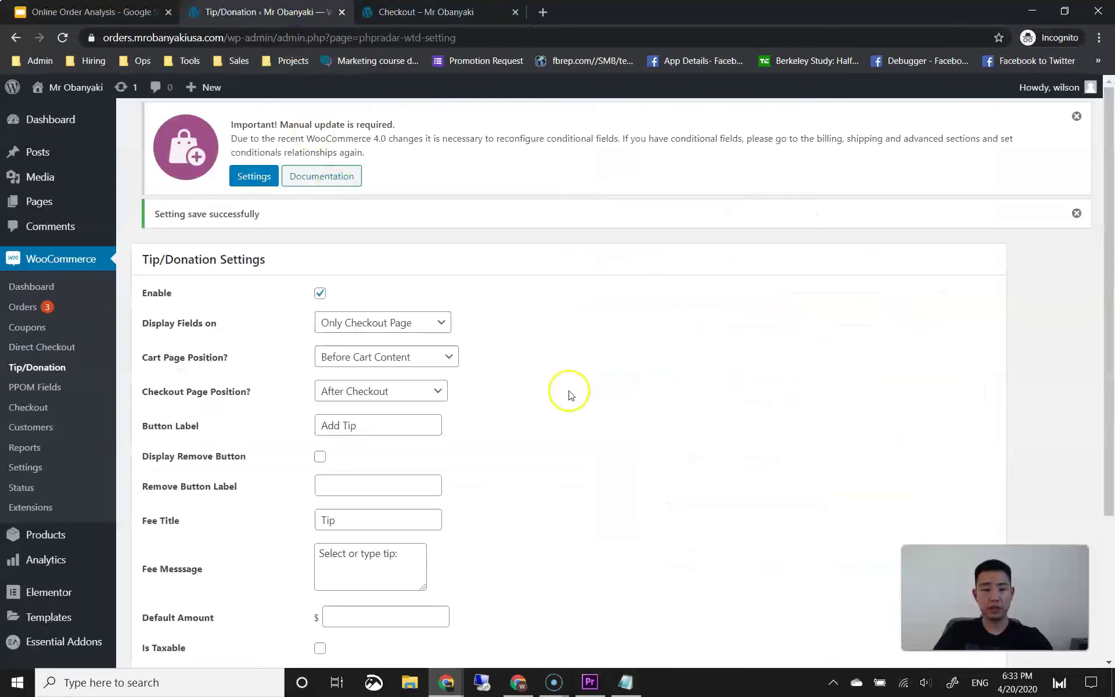
Step: Set the tip Default Amount to 3 and save the settings
scroll(500, 412, down, 3)
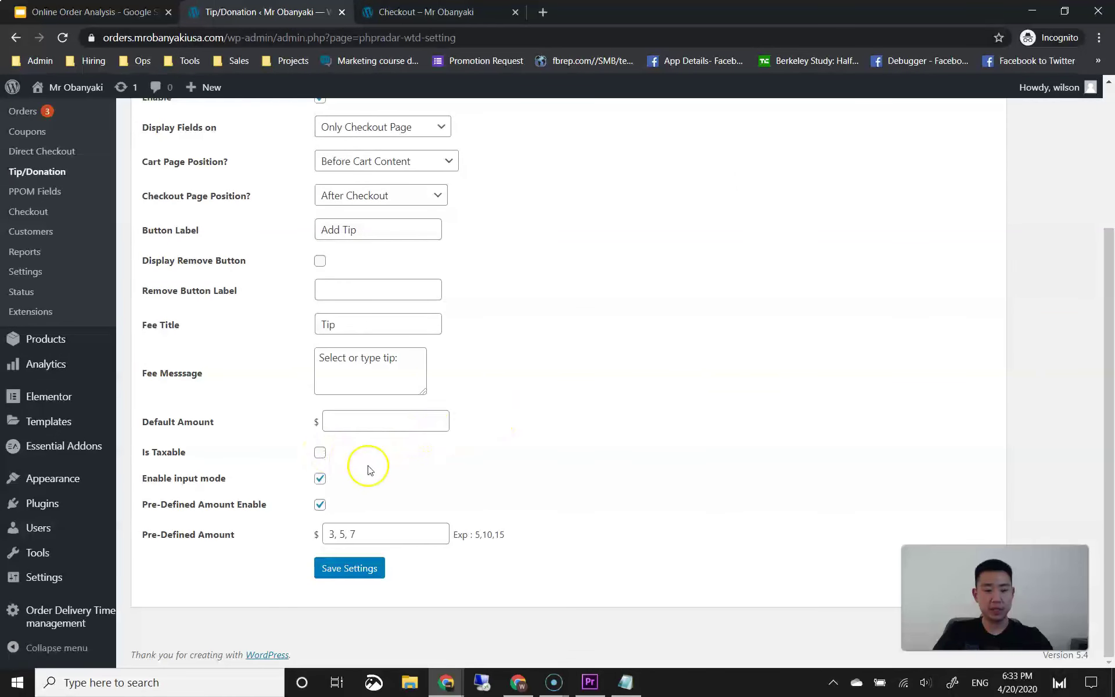
click(368, 423)
click(543, 428)
click(413, 420)
click(504, 416)
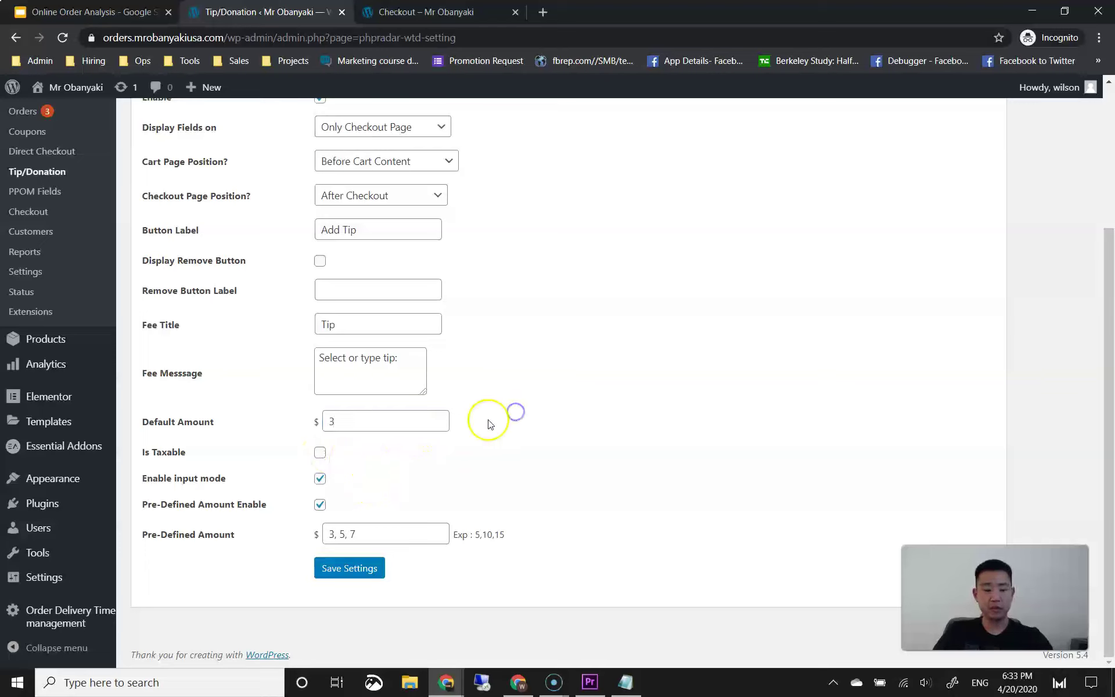
click(342, 568)
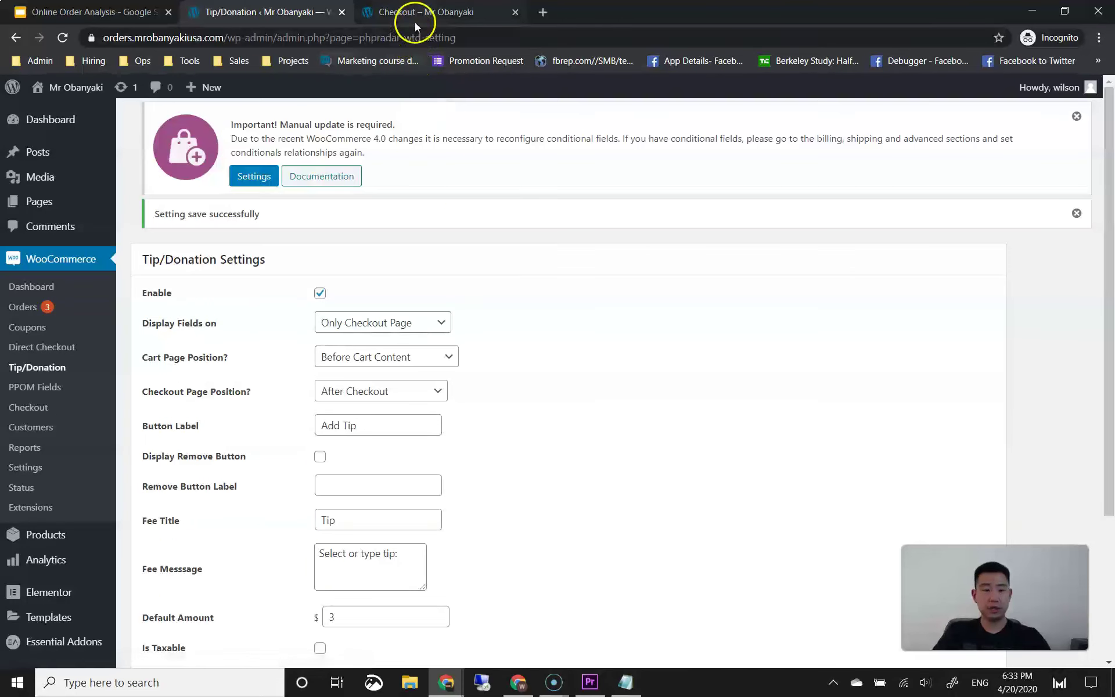
Step: Reload the checkout to confirm the preselected $3.00 tip and $8.46 total
click(409, 13)
click(62, 37)
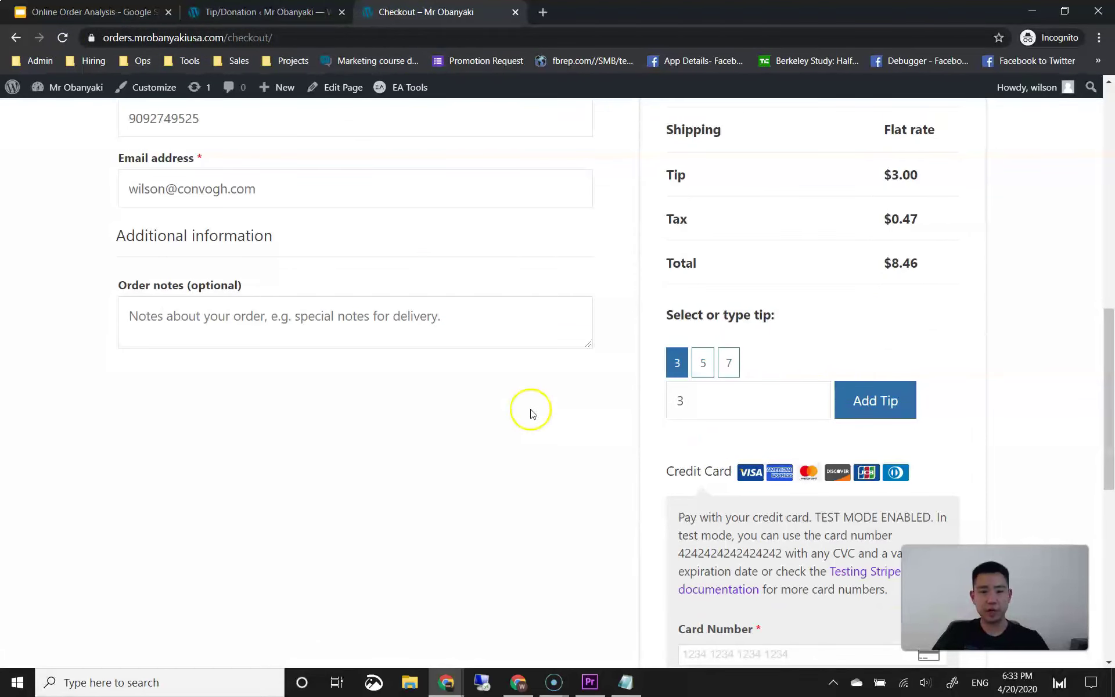
scroll(580, 424, up, 3)
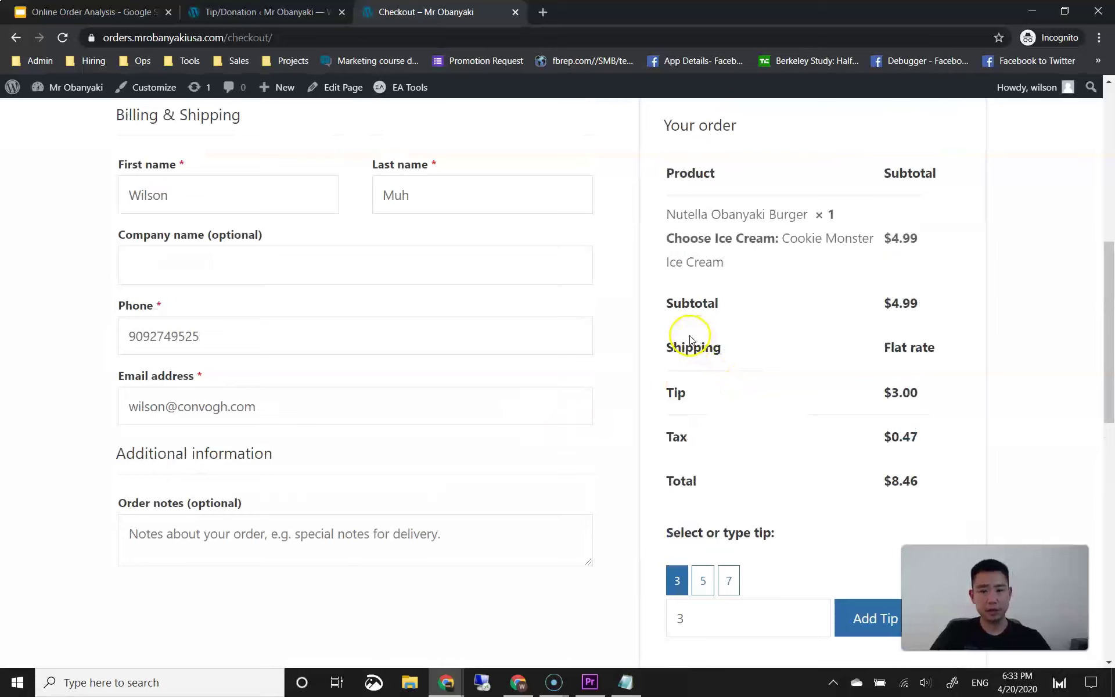
click(260, 17)
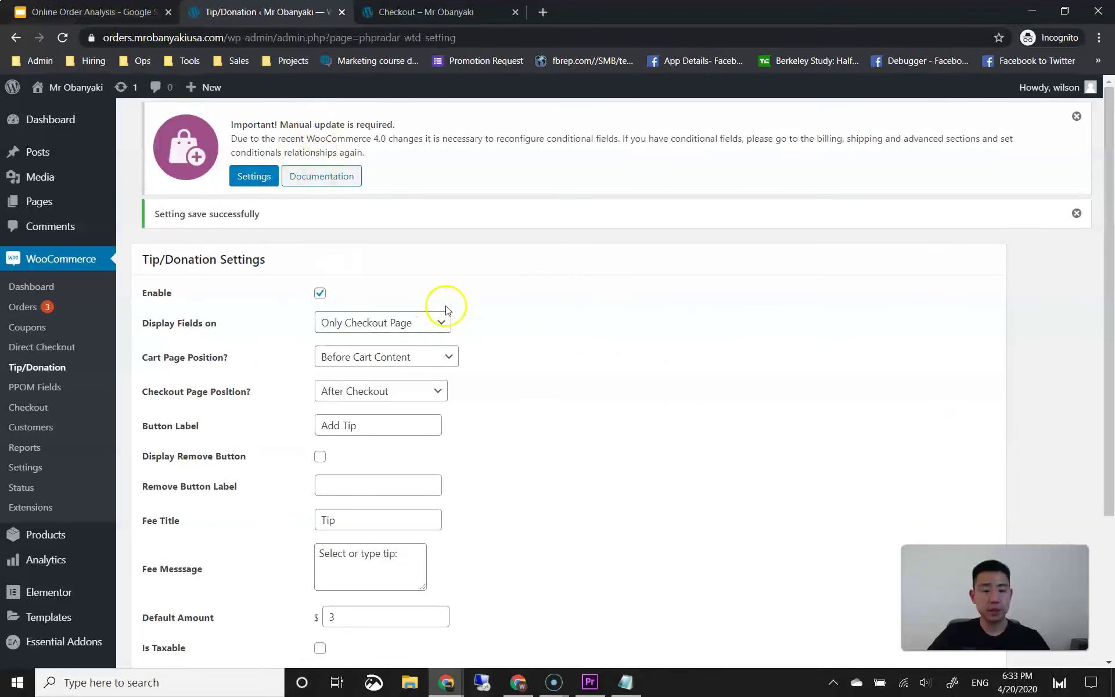
scroll(445, 310, down, 3)
Step: Review the Payments Checklist slide in the Online Order Analysis presentation
click(105, 12)
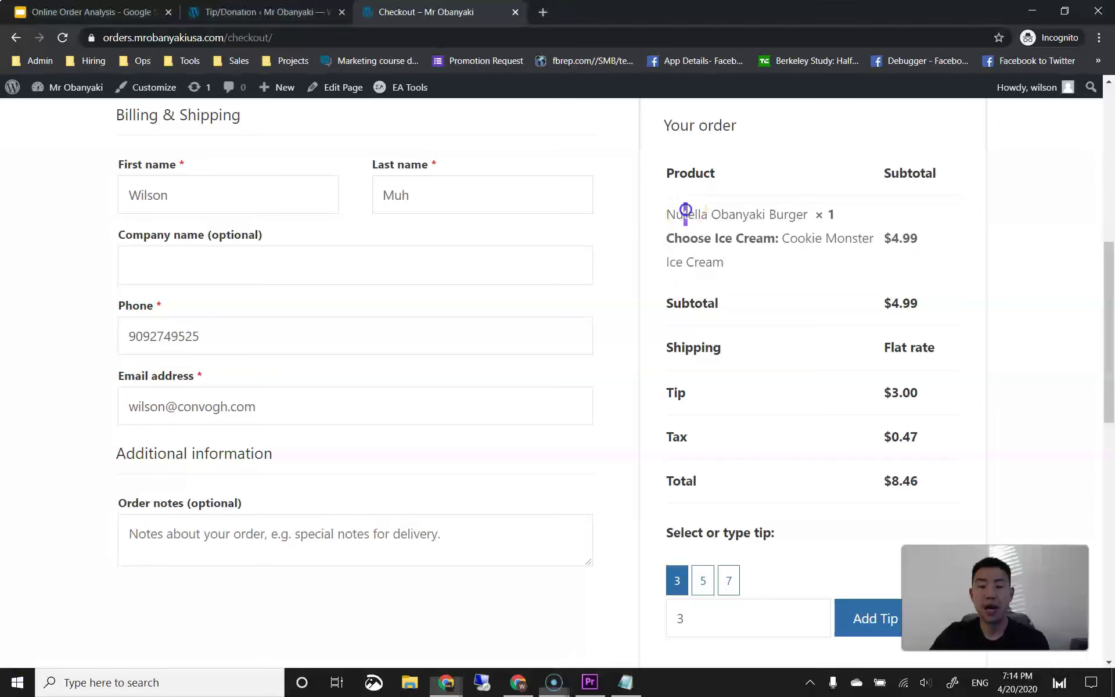
drag(685, 216, 715, 229)
click(714, 254)
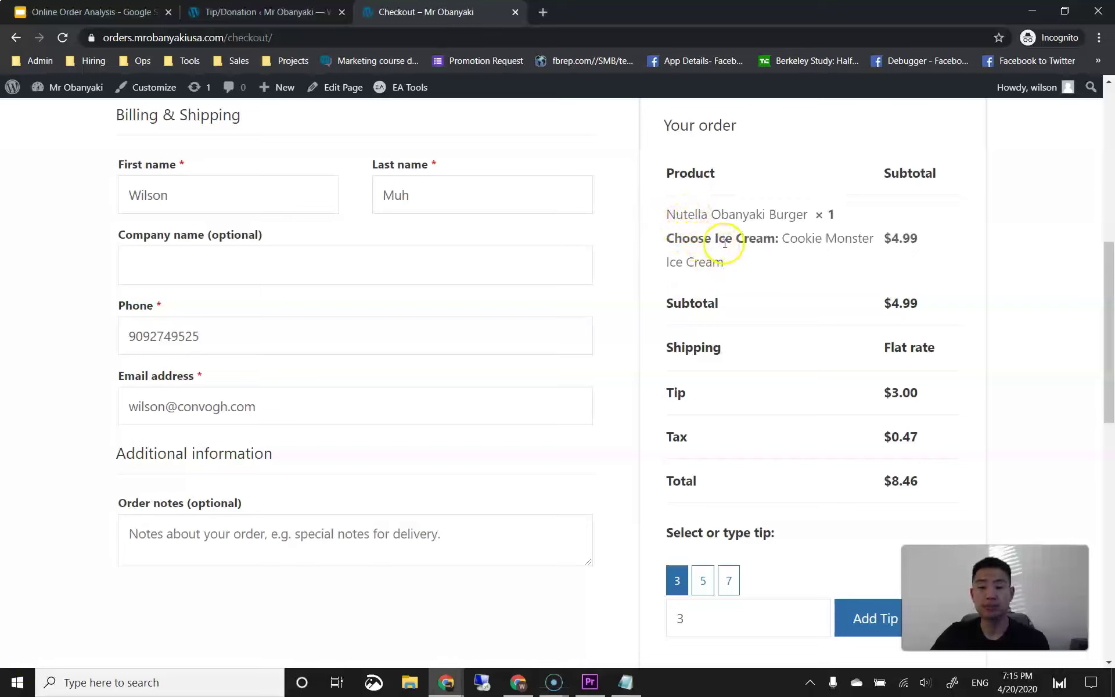
Step: Go to Plugins > Add New and search the directory for checkout plugins
click(250, 12)
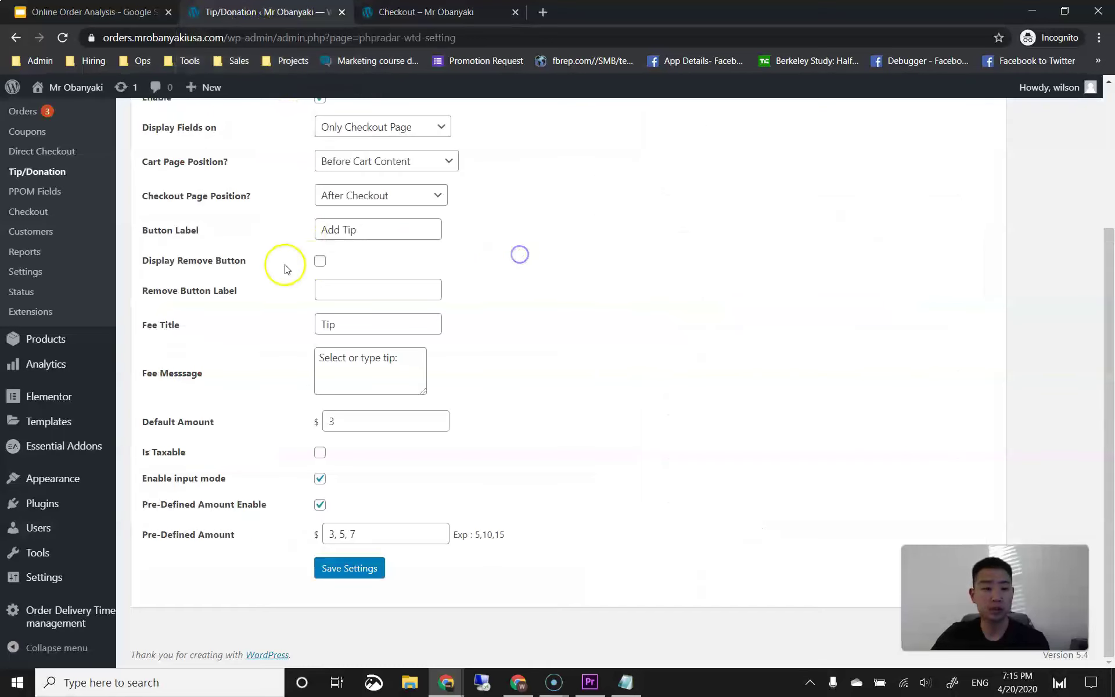
mouse_move(54, 505)
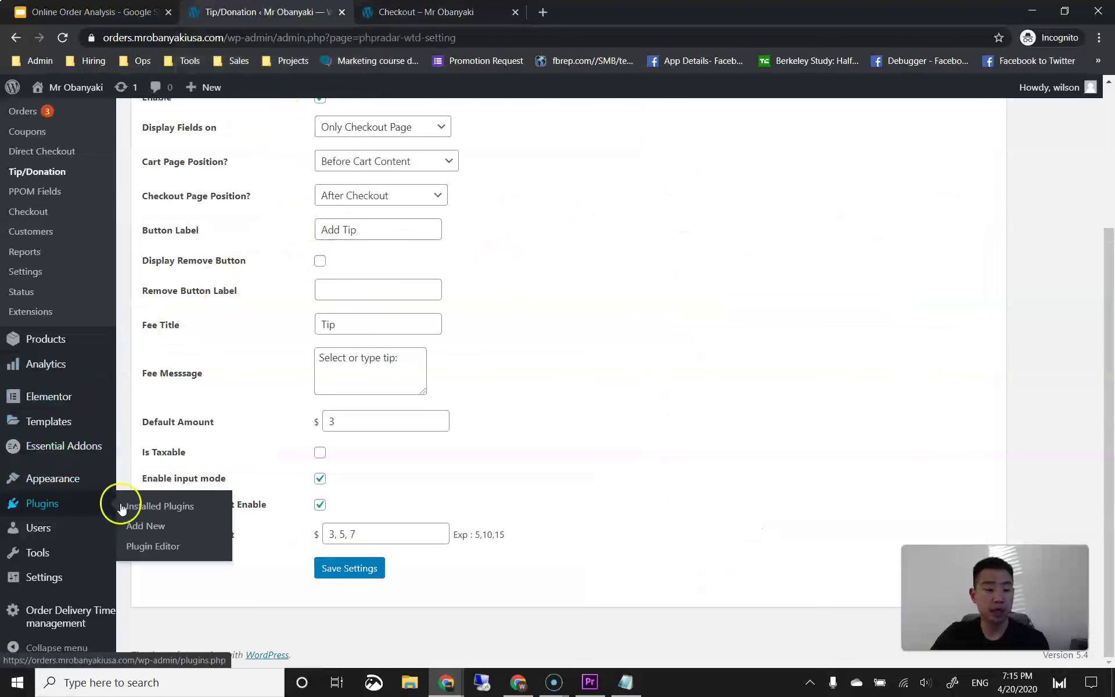
click(148, 524)
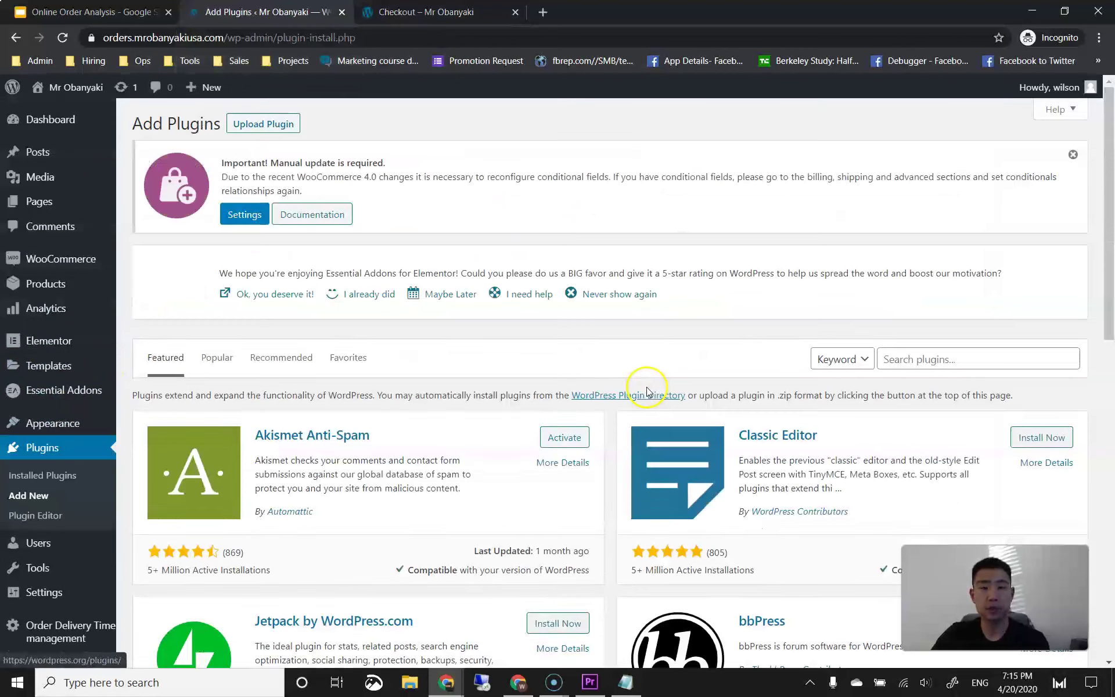
click(887, 368)
text(checkout field editor)
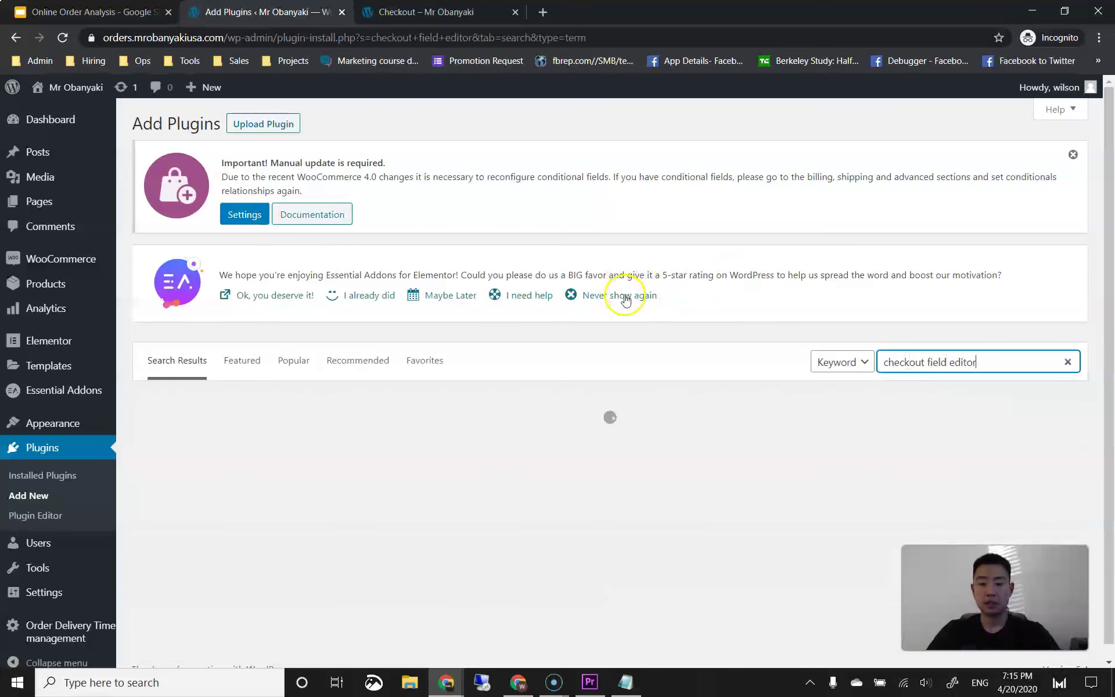
Step: Browse the checkout field editor results and return to the top of the list
scroll(586, 320, down, 7)
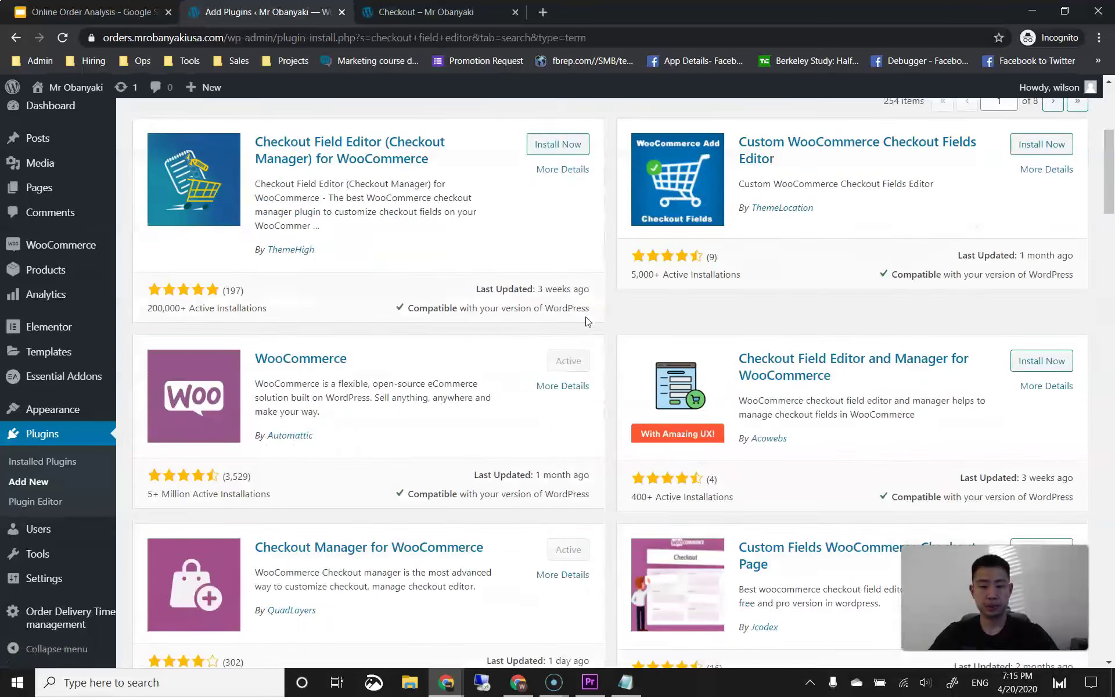
scroll(587, 321, down, 7)
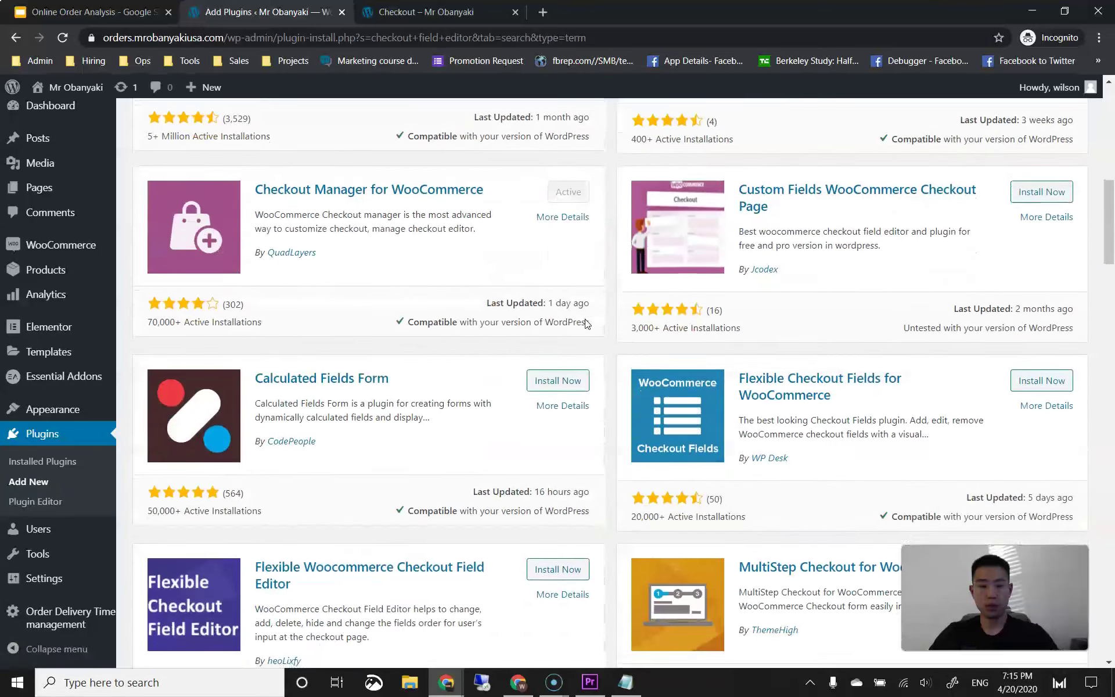
scroll(587, 326, down, 8)
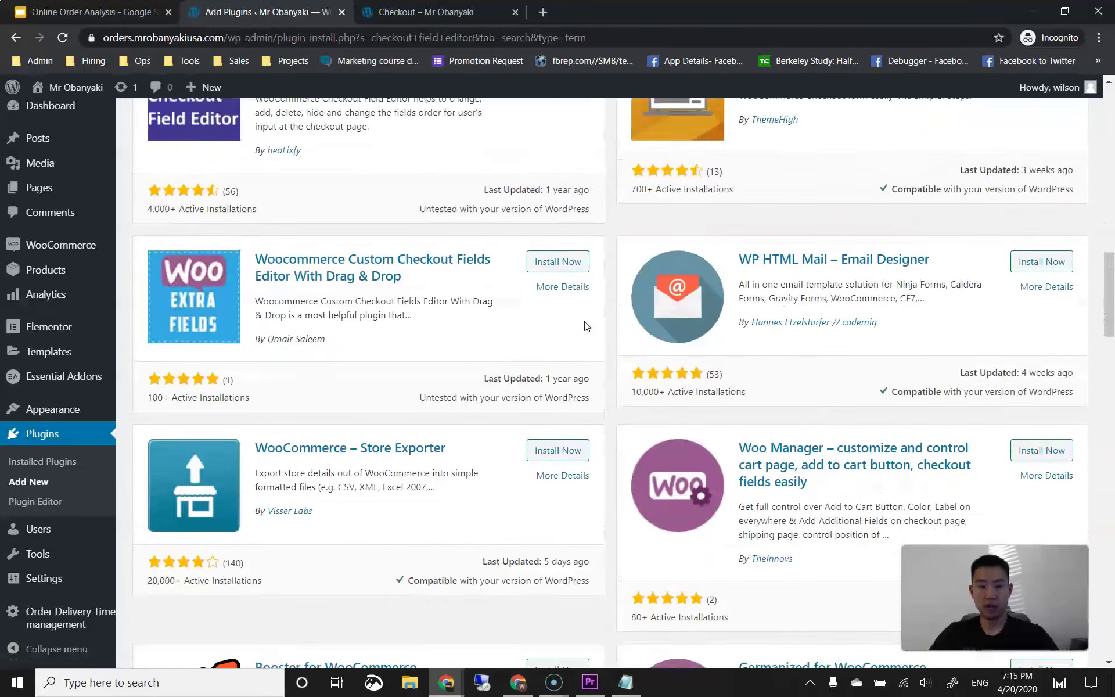
scroll(585, 326, down, 10)
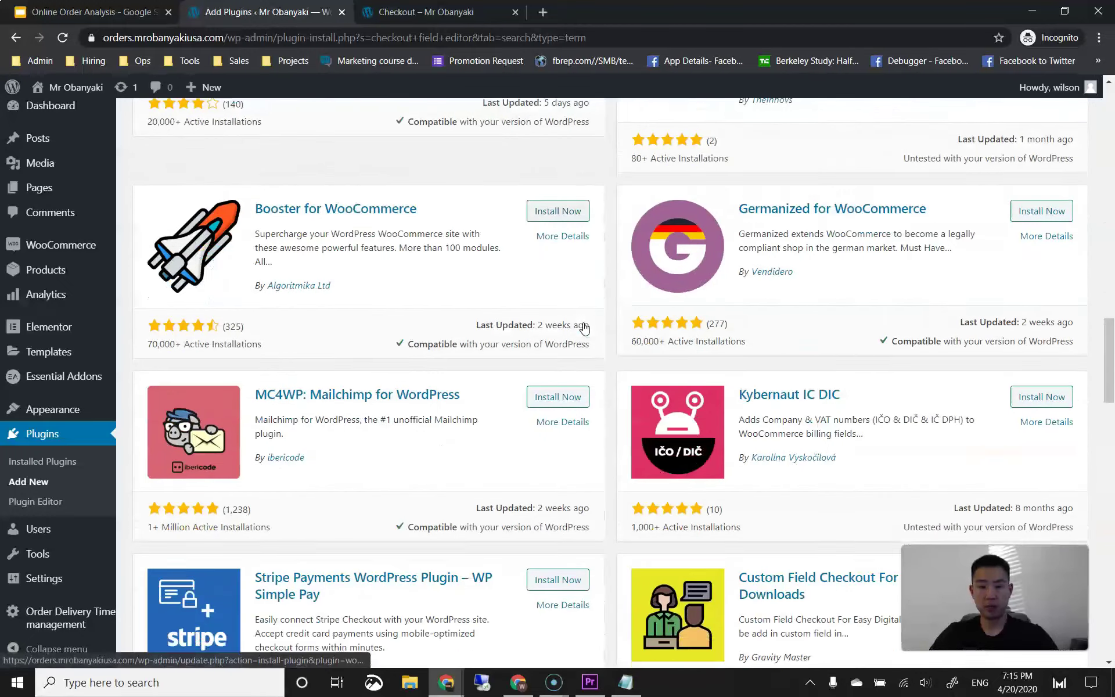
scroll(584, 329, down, 4)
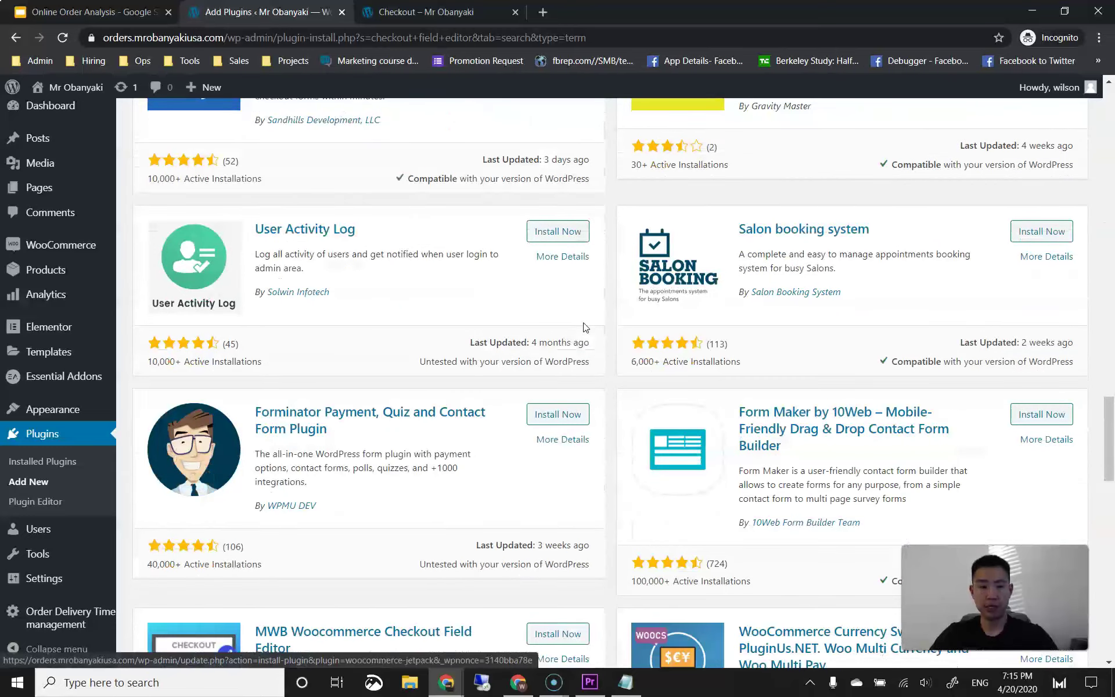
scroll(585, 327, down, 5)
scroll(585, 330, down, 4)
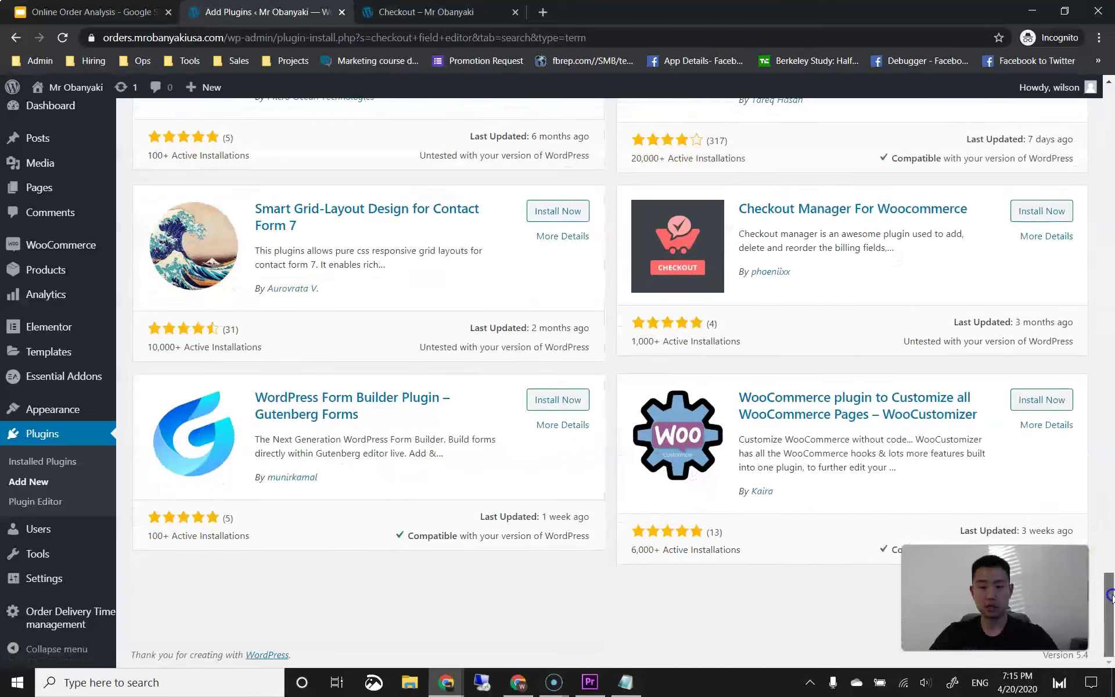
drag(1109, 595, 1109, 91)
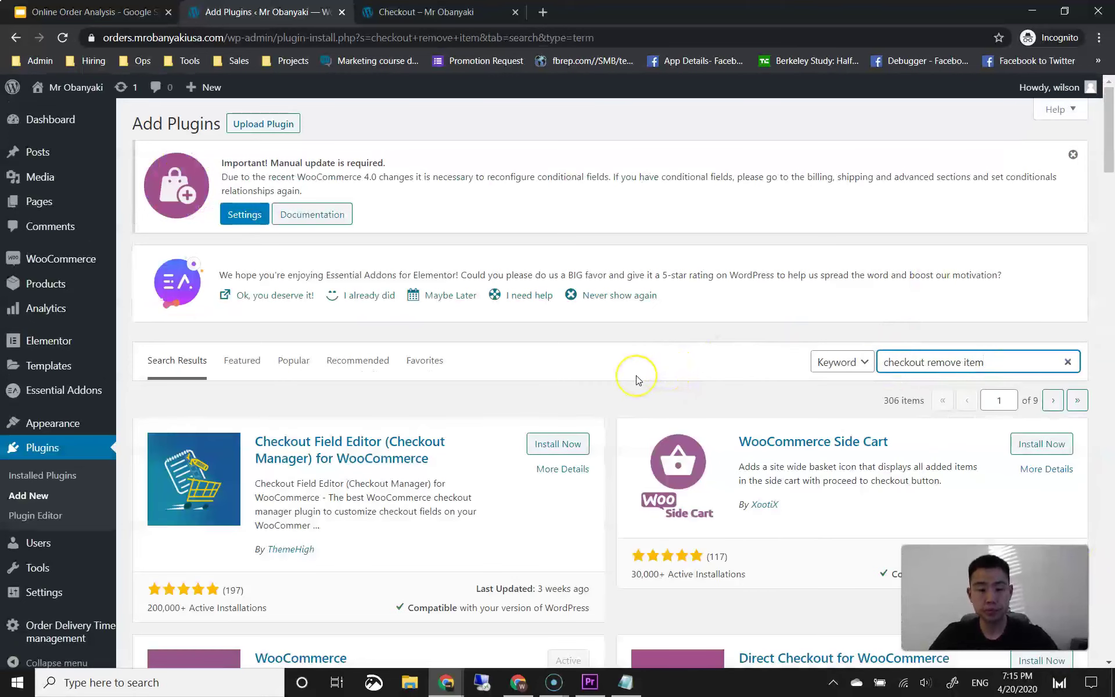
Step: Browse the first page of 'checkout' plugin search results
scroll(638, 381, down, 5)
scroll(617, 385, down, 10)
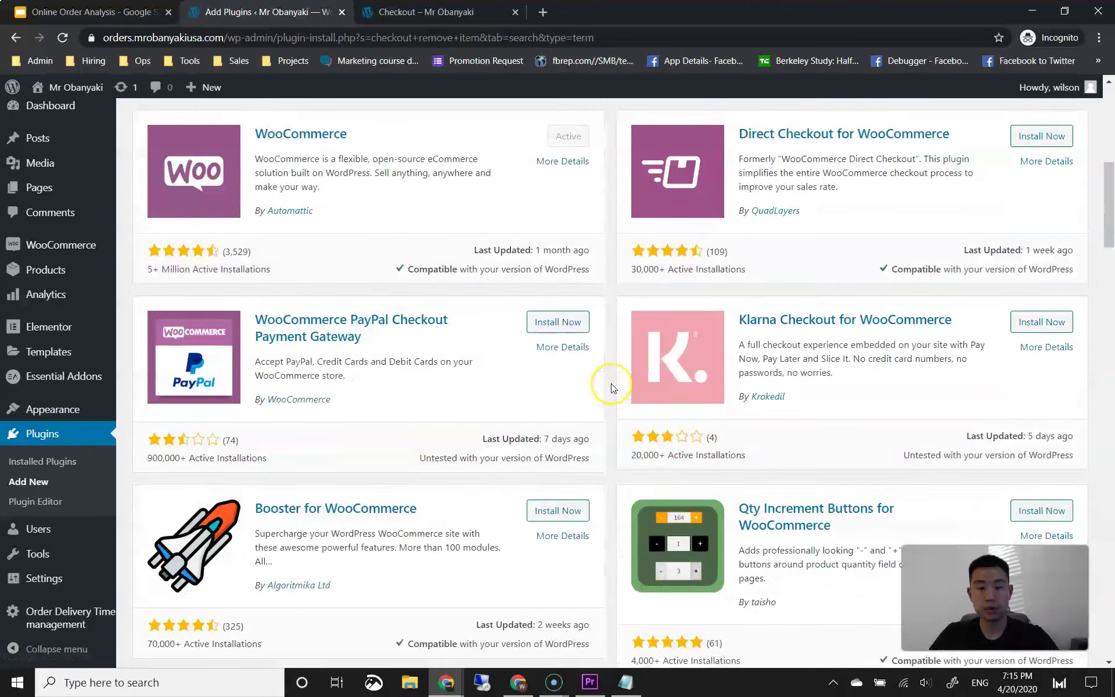
scroll(612, 388, down, 8)
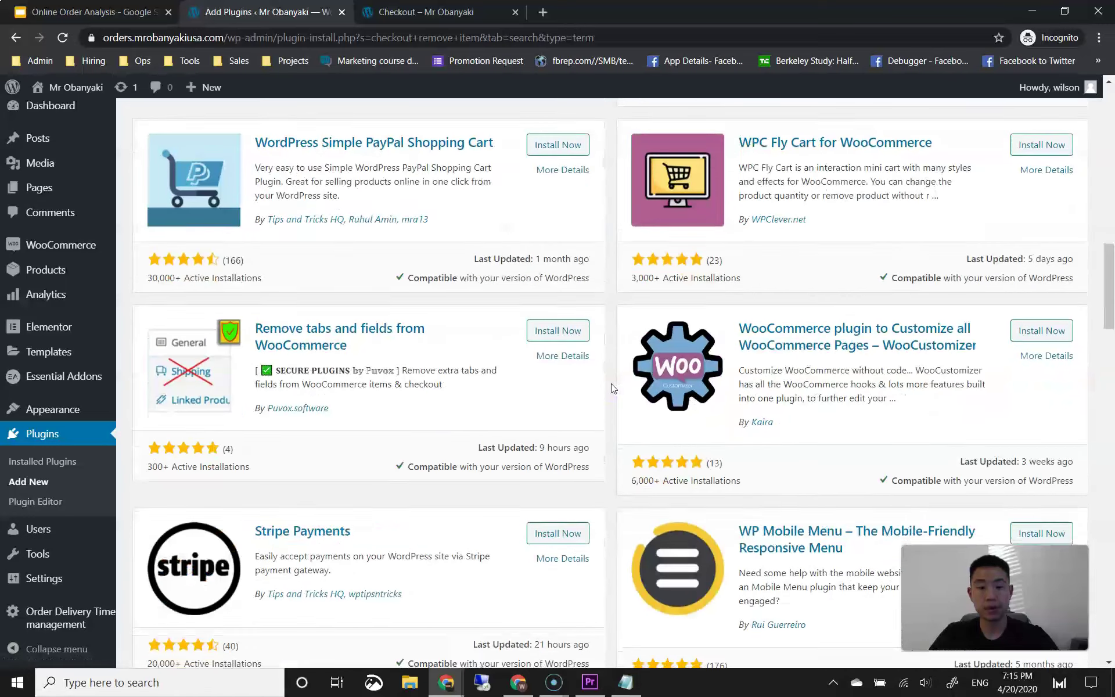
scroll(613, 388, down, 8)
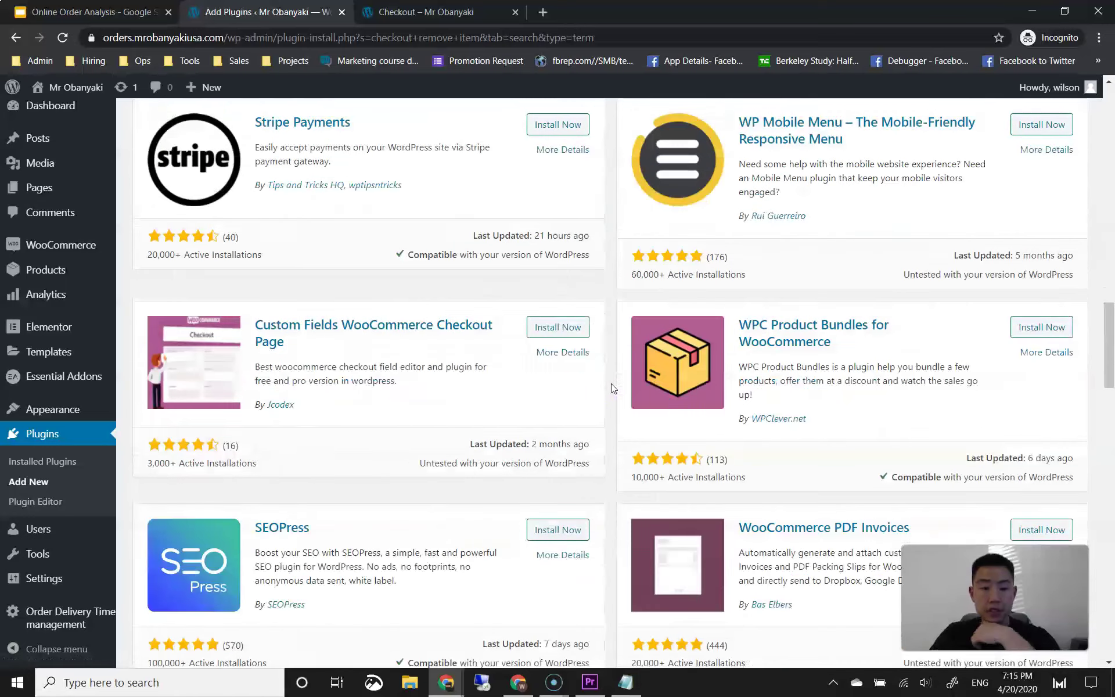
scroll(606, 401, down, 10)
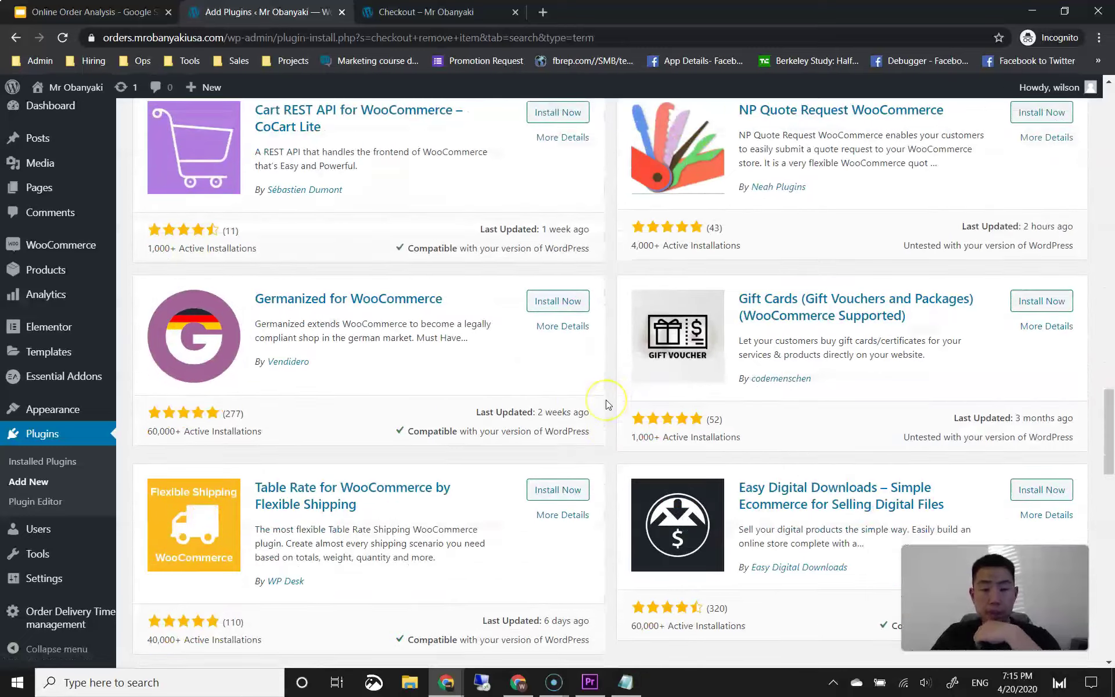
scroll(607, 404, down, 8)
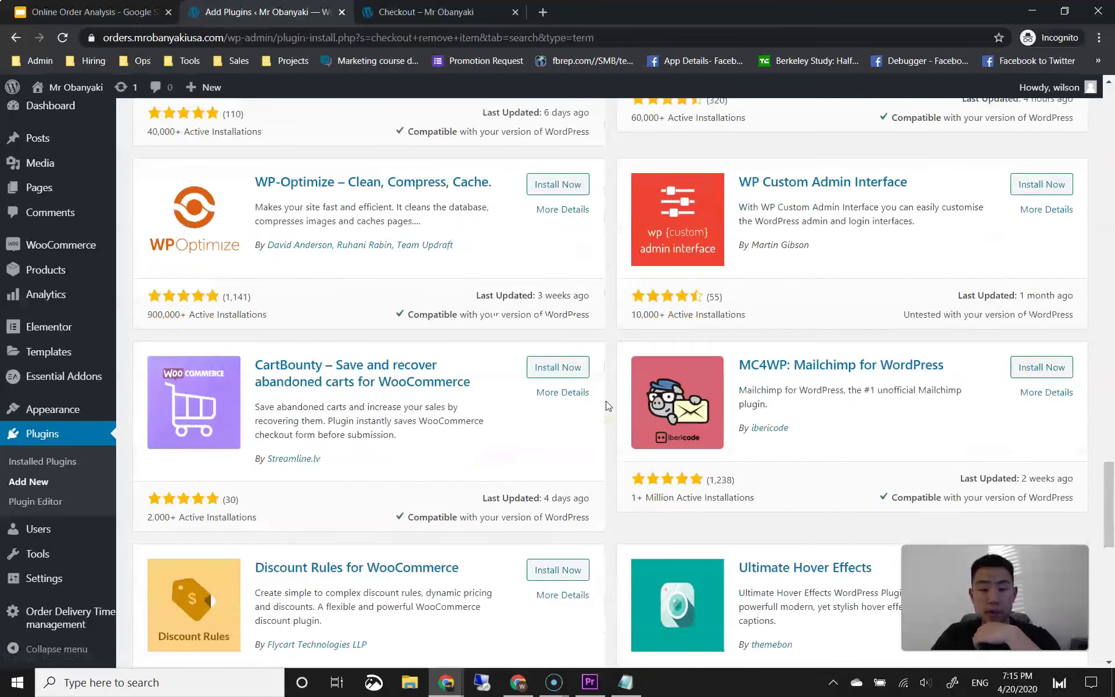
scroll(608, 404, down, 6)
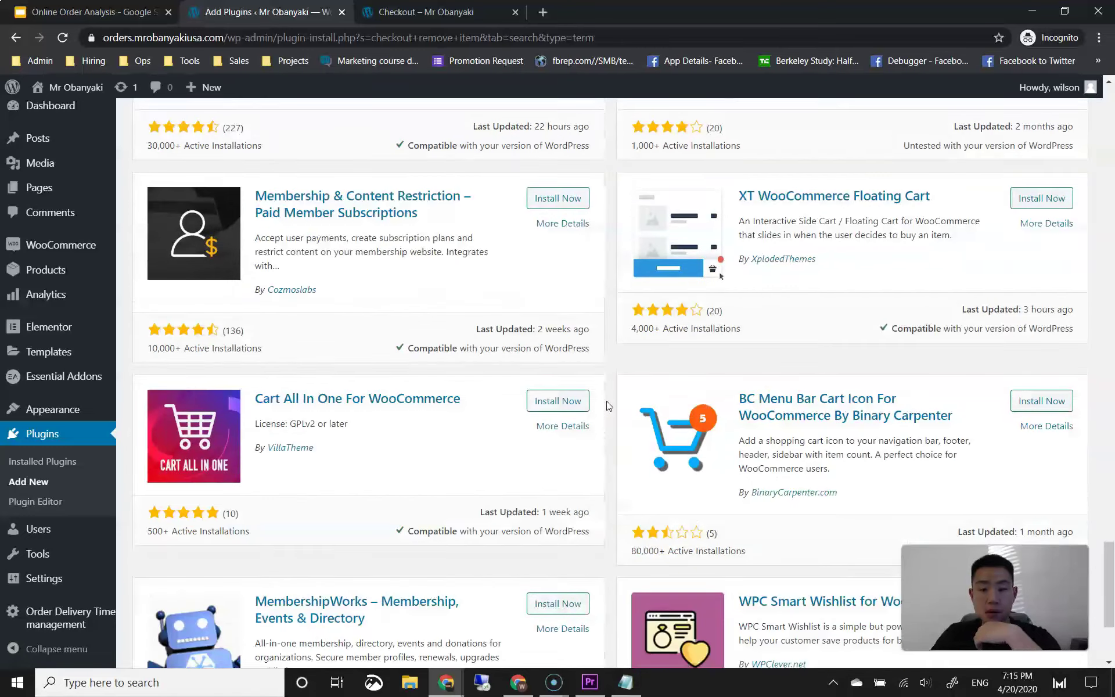
scroll(652, 360, up, 20)
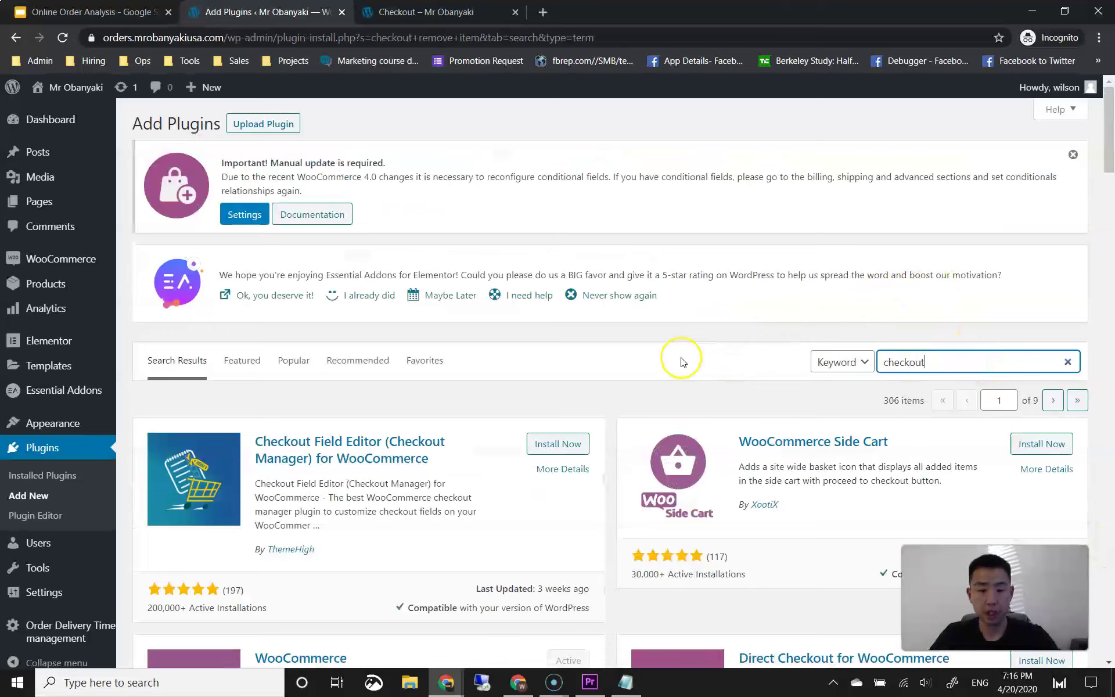
scroll(609, 410, down, 5)
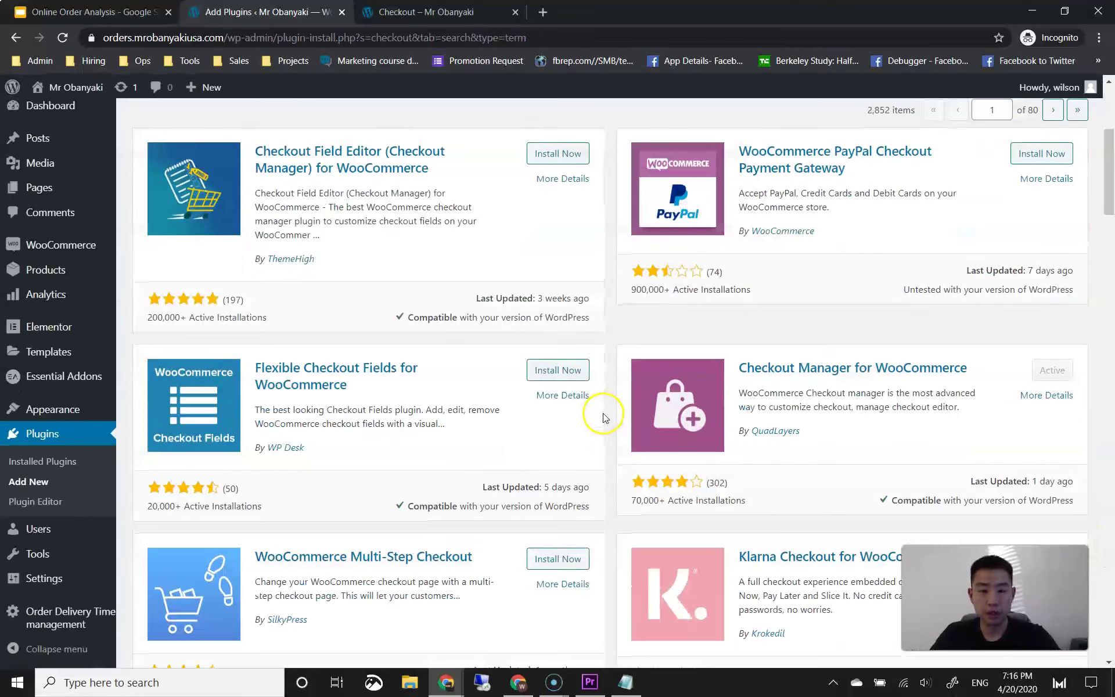
scroll(608, 432, down, 8)
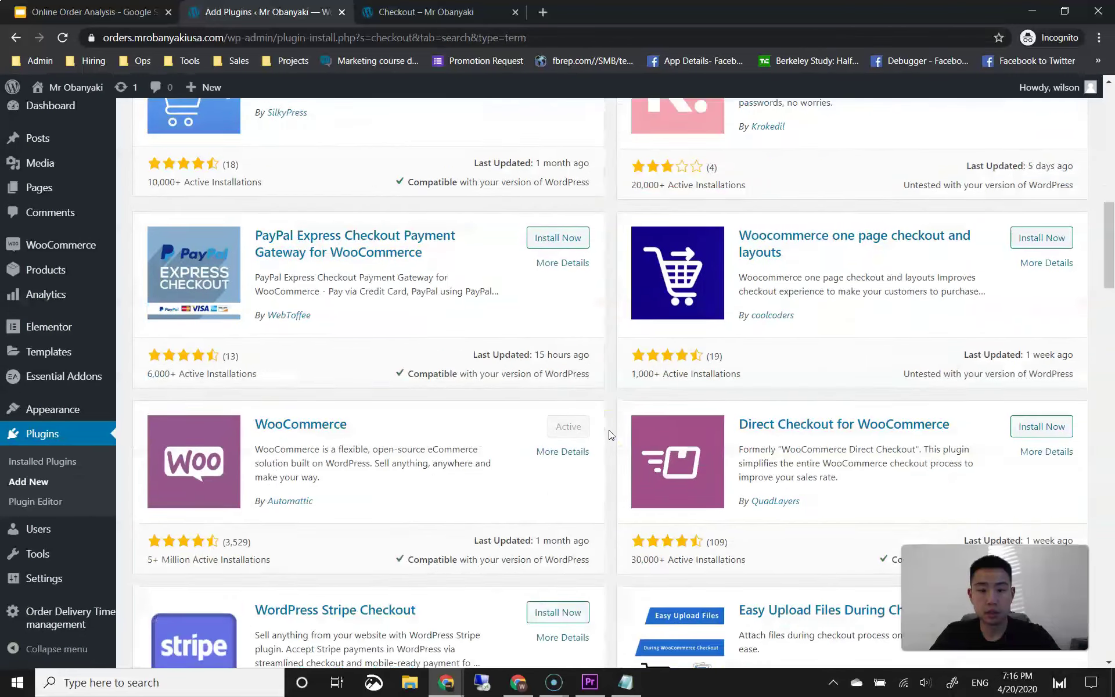
scroll(609, 434, down, 9)
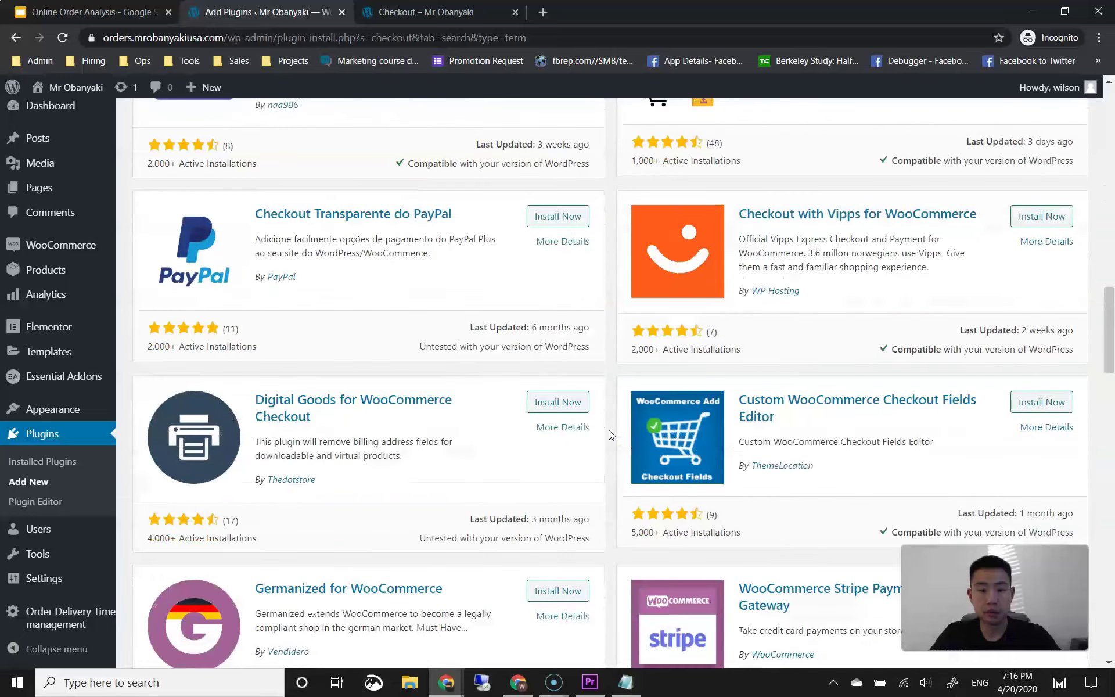
scroll(610, 435, down, 10)
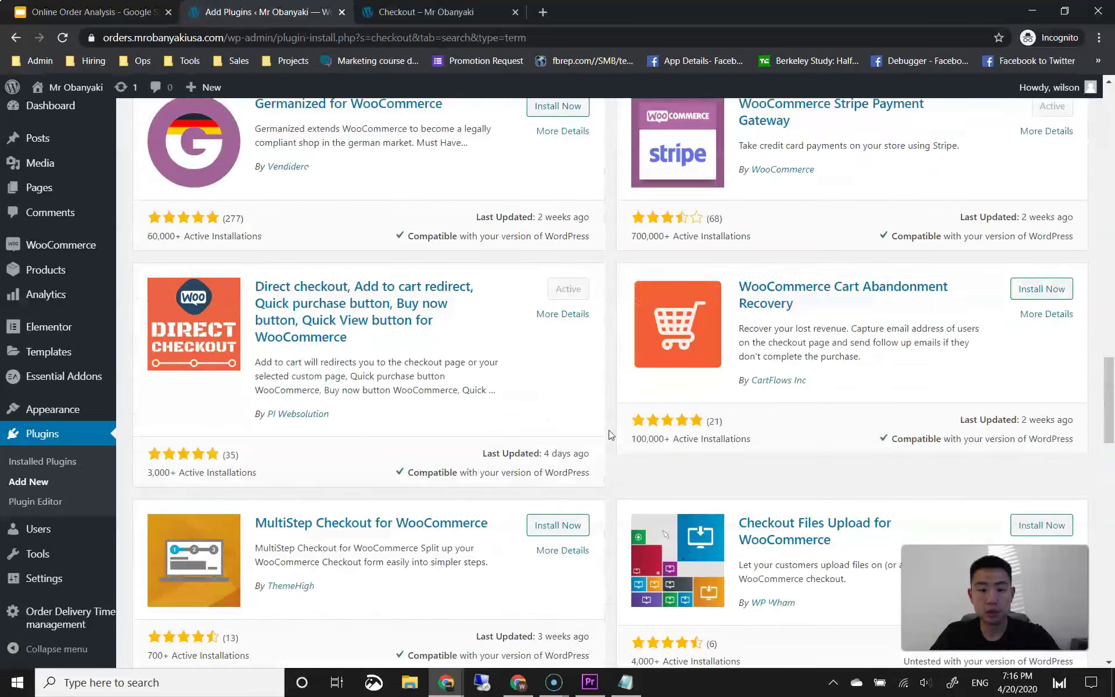
scroll(610, 434, down, 9)
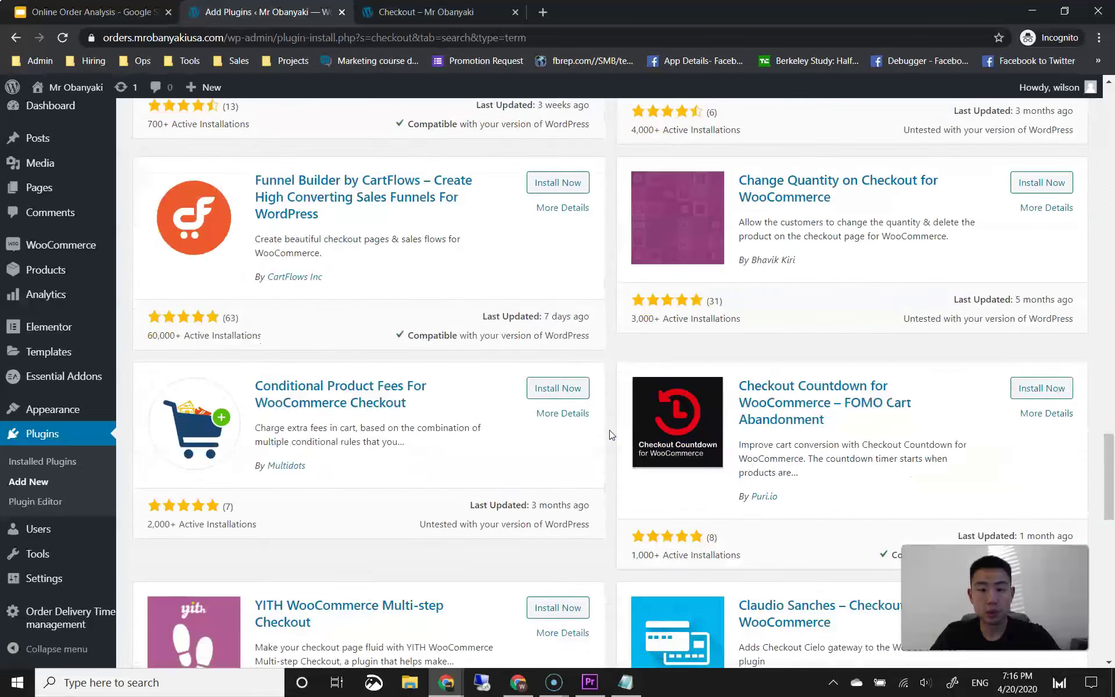
scroll(610, 435, down, 4)
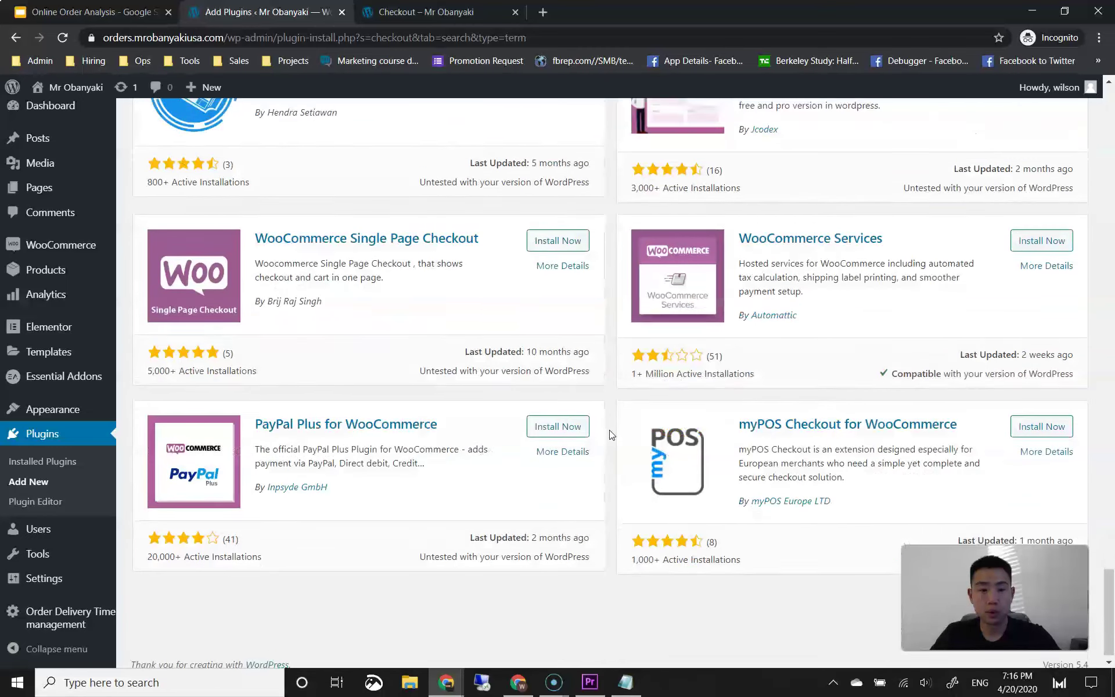
drag(922, 584, 908, 583)
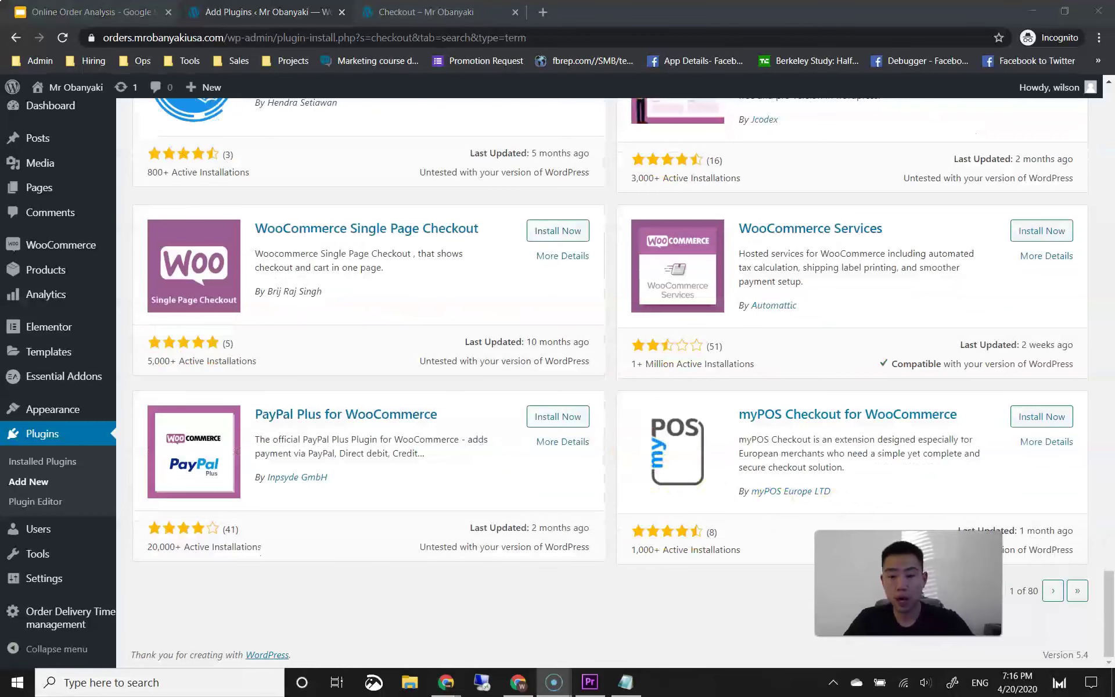
Step: On results page 2, install Change Quantity on Checkout for WooCommerce
click(1053, 592)
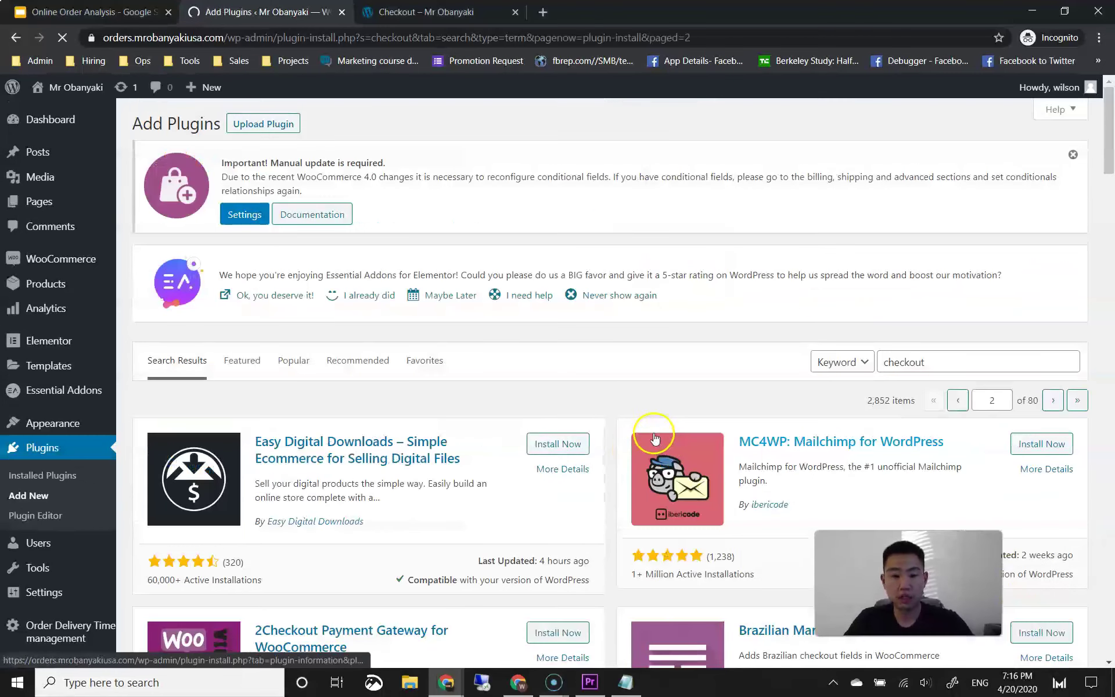
scroll(643, 436, down, 6)
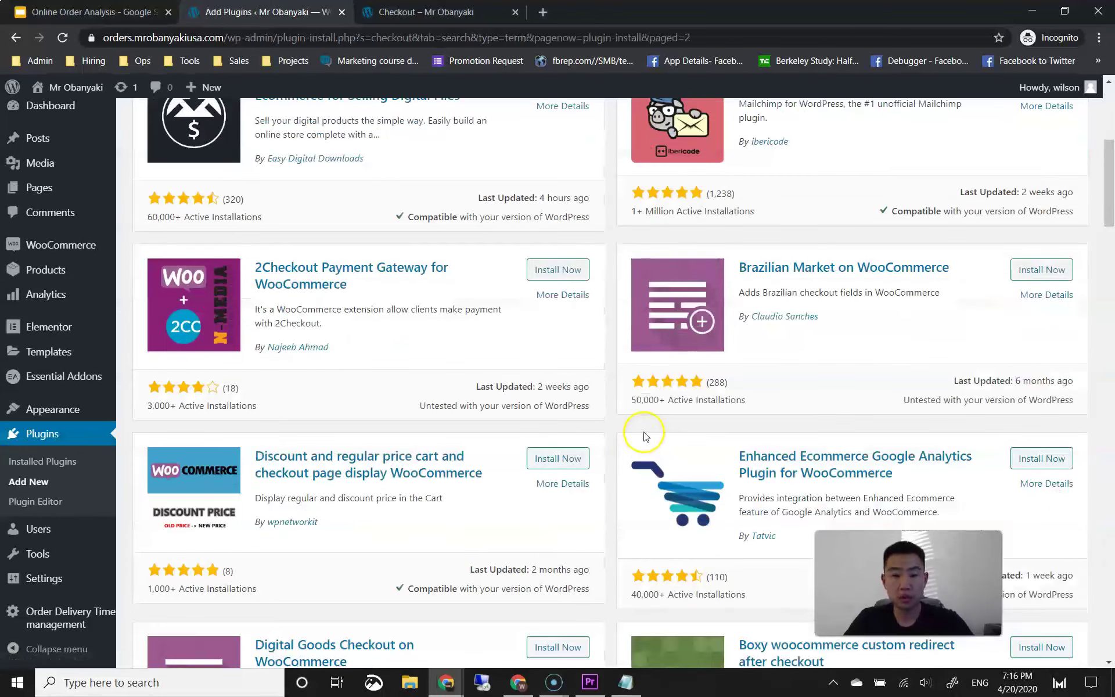
scroll(633, 434, up, 1)
scroll(630, 435, down, 9)
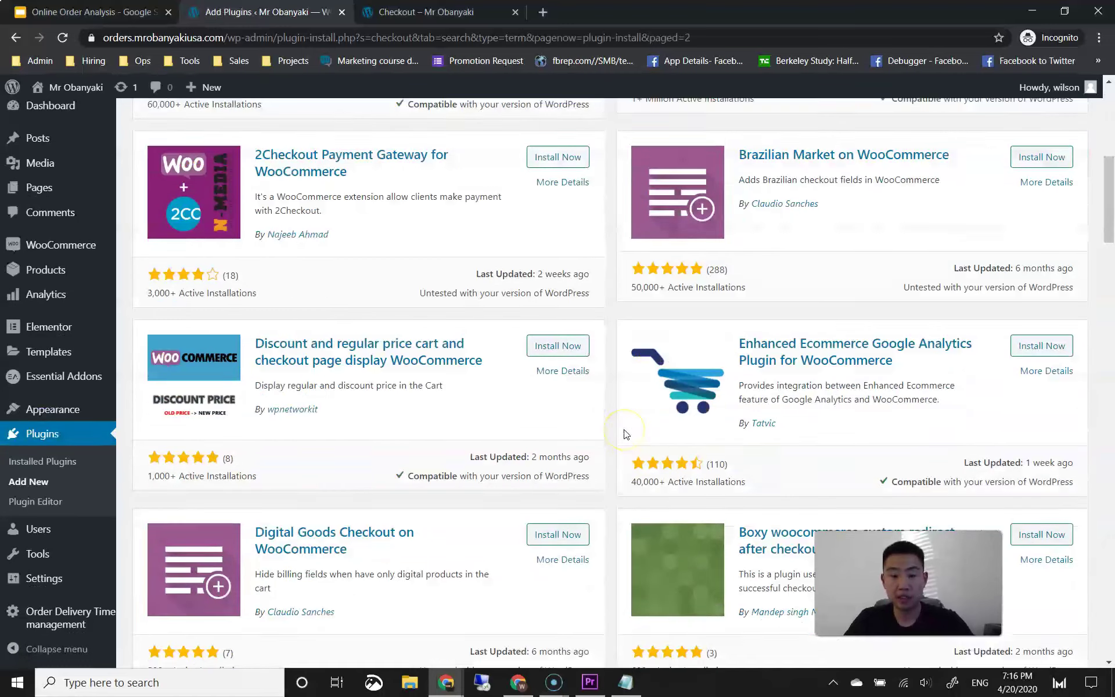
scroll(625, 434, down, 10)
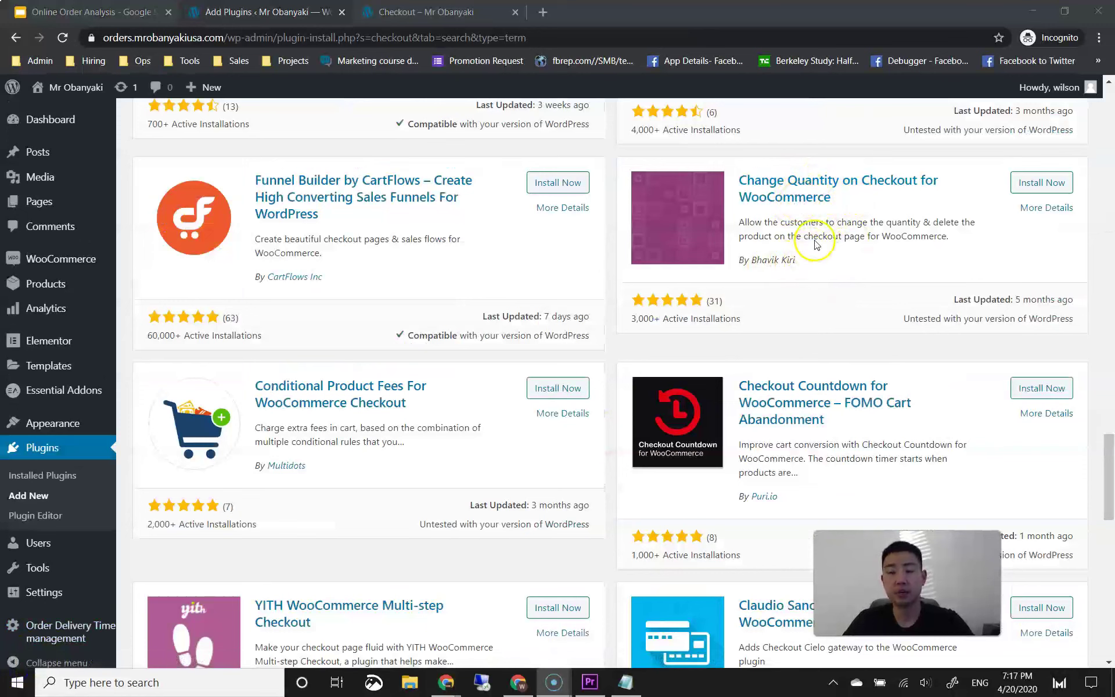
click(1038, 184)
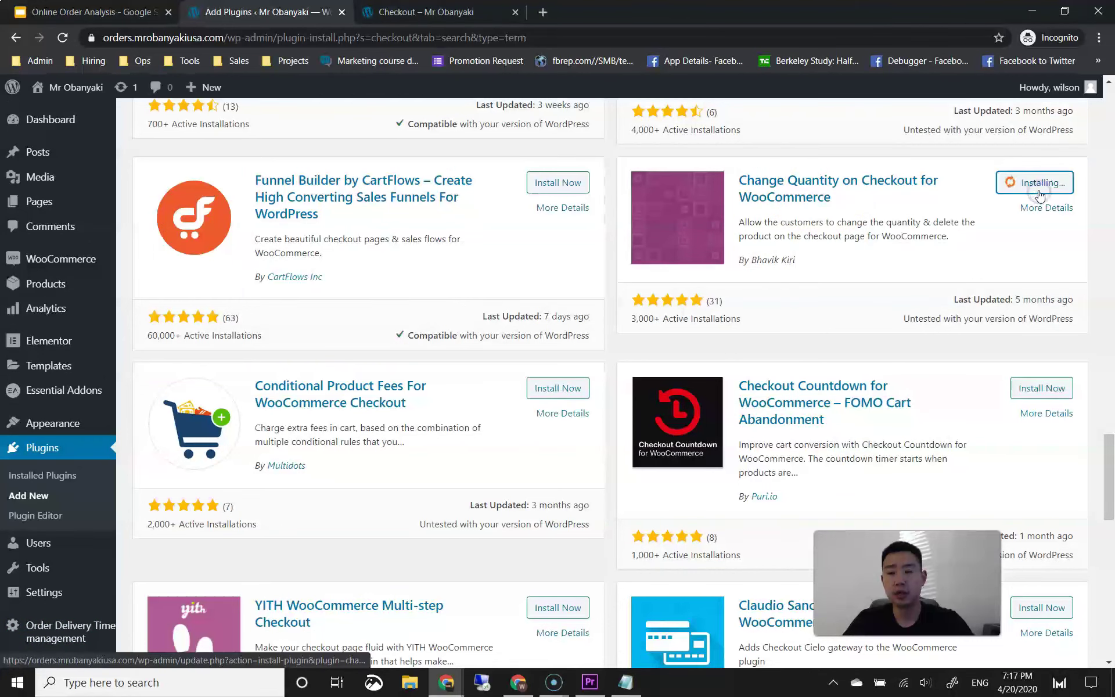
Step: Activate the Change Quantity on Checkout for WooCommerce plugin
click(1048, 181)
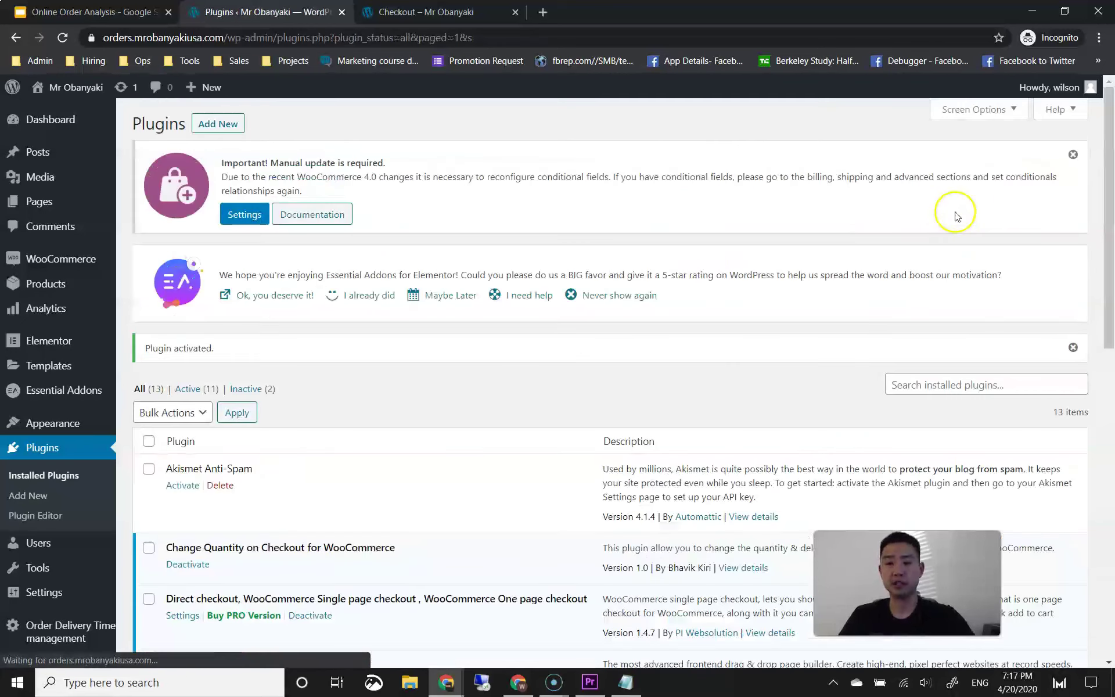
scroll(496, 312, down, 5)
scroll(493, 308, down, 4)
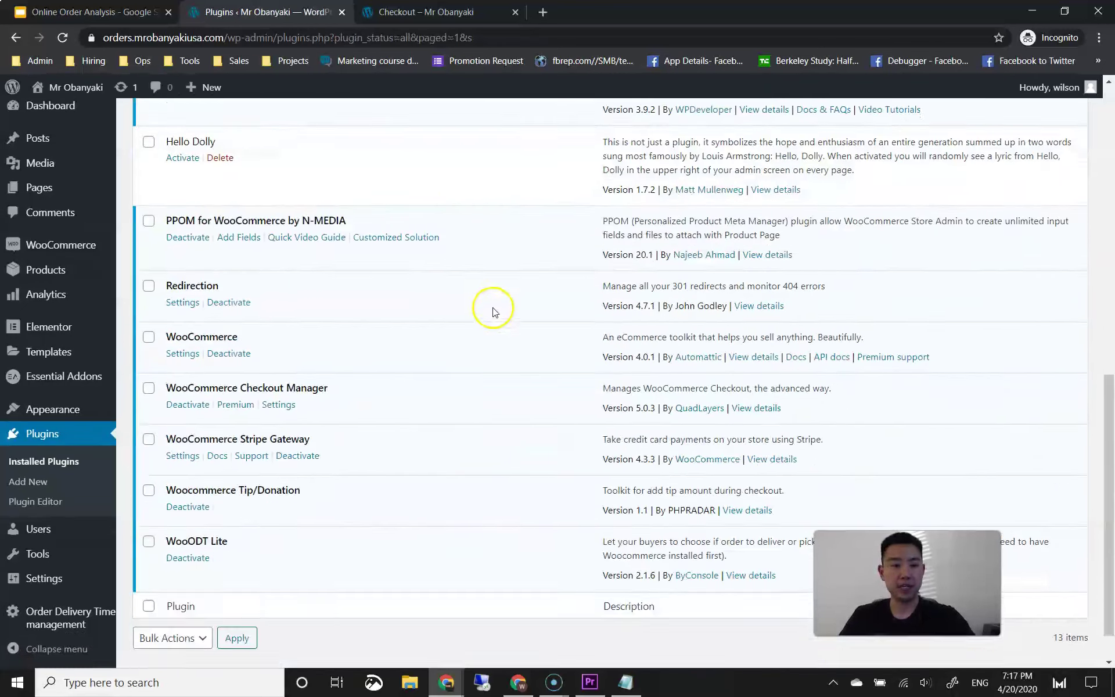
scroll(485, 261, up, 5)
Step: Reload the checkout and change the burger quantity to 2
click(443, 12)
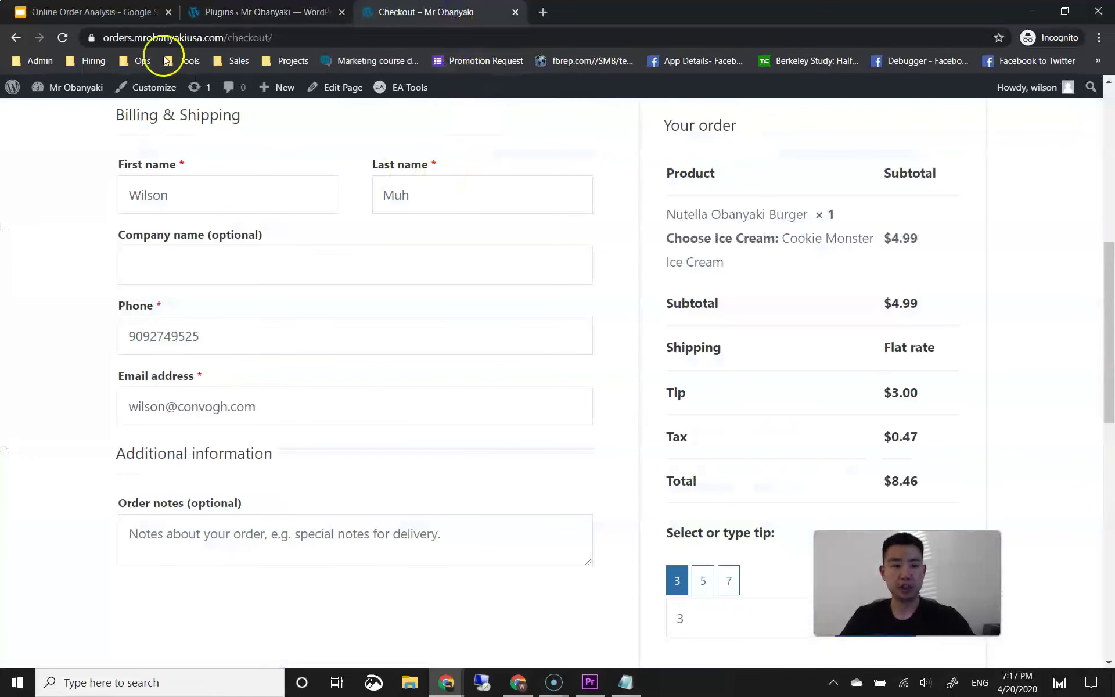
click(62, 37)
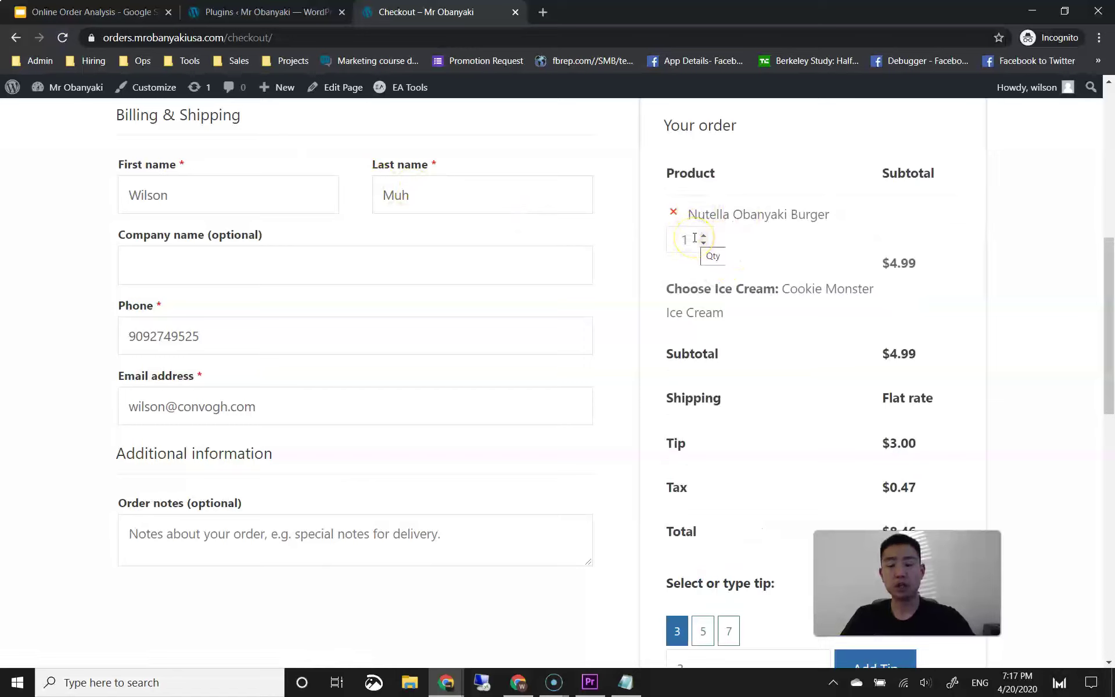
click(750, 254)
scroll(851, 316, down, 4)
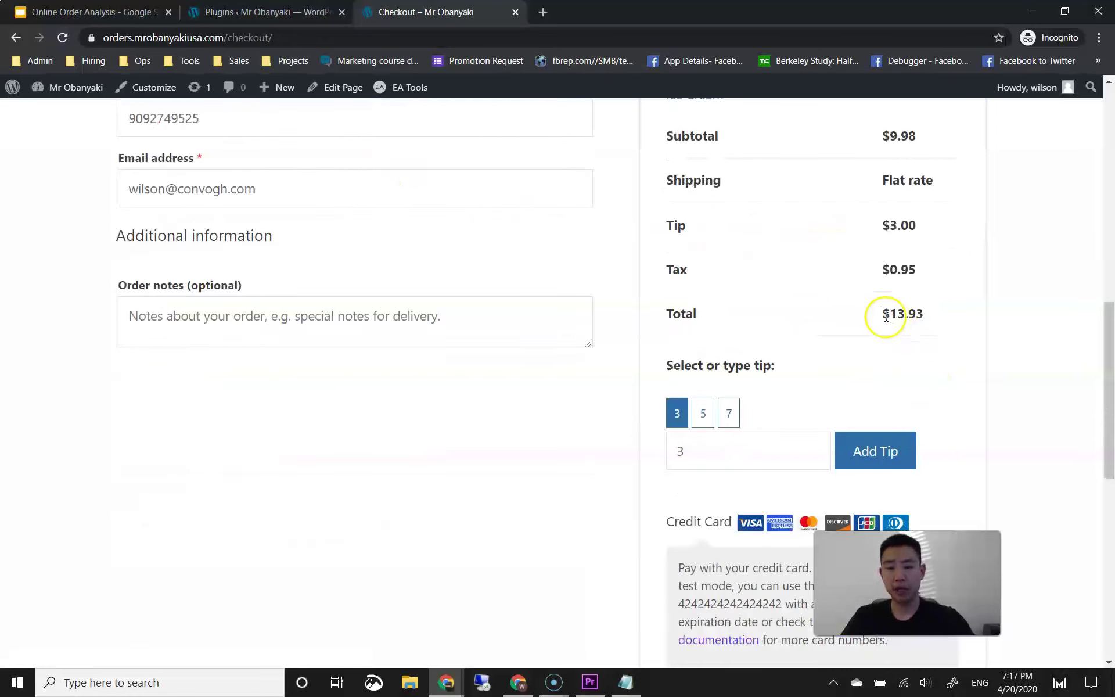
scroll(876, 336, up, 5)
Step: Raise the burger quantity to 6 ($35.78 total), then remove it from the order
drag(691, 314, 644, 313)
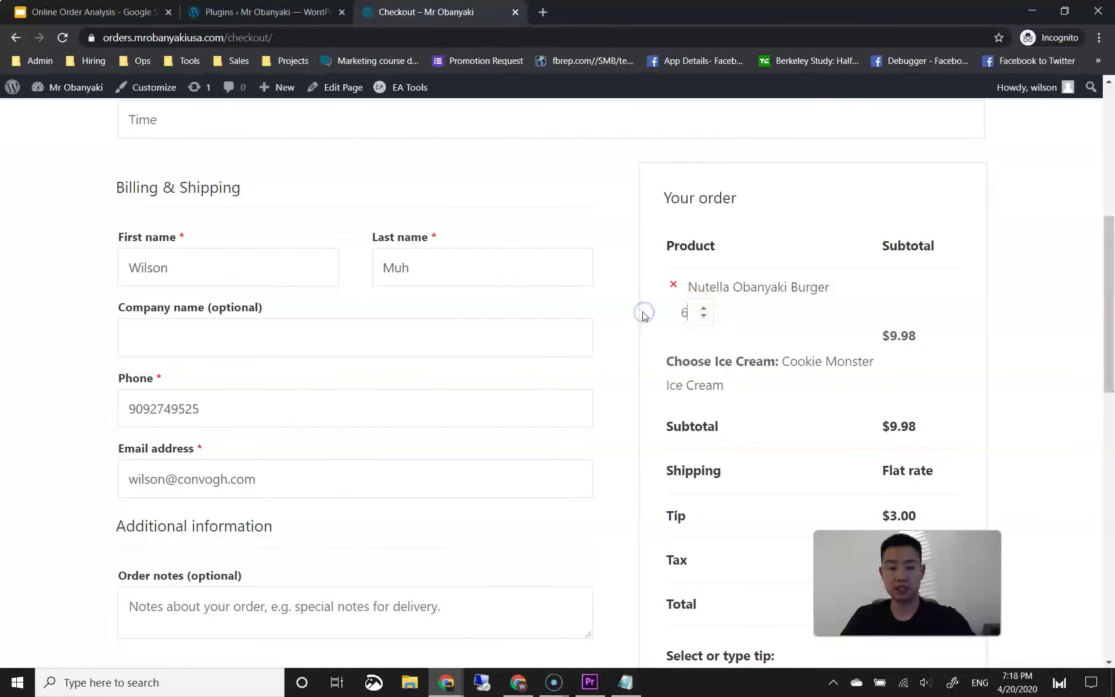
text(6)
scroll(786, 325, down, 4)
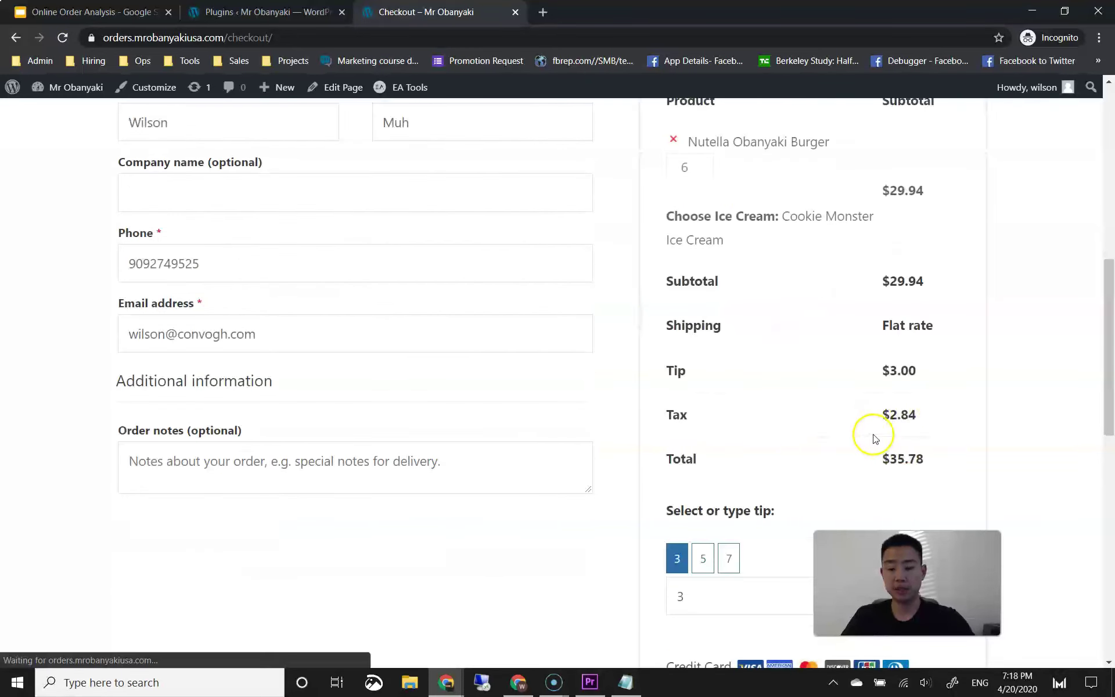
scroll(821, 355, up, 4)
click(673, 284)
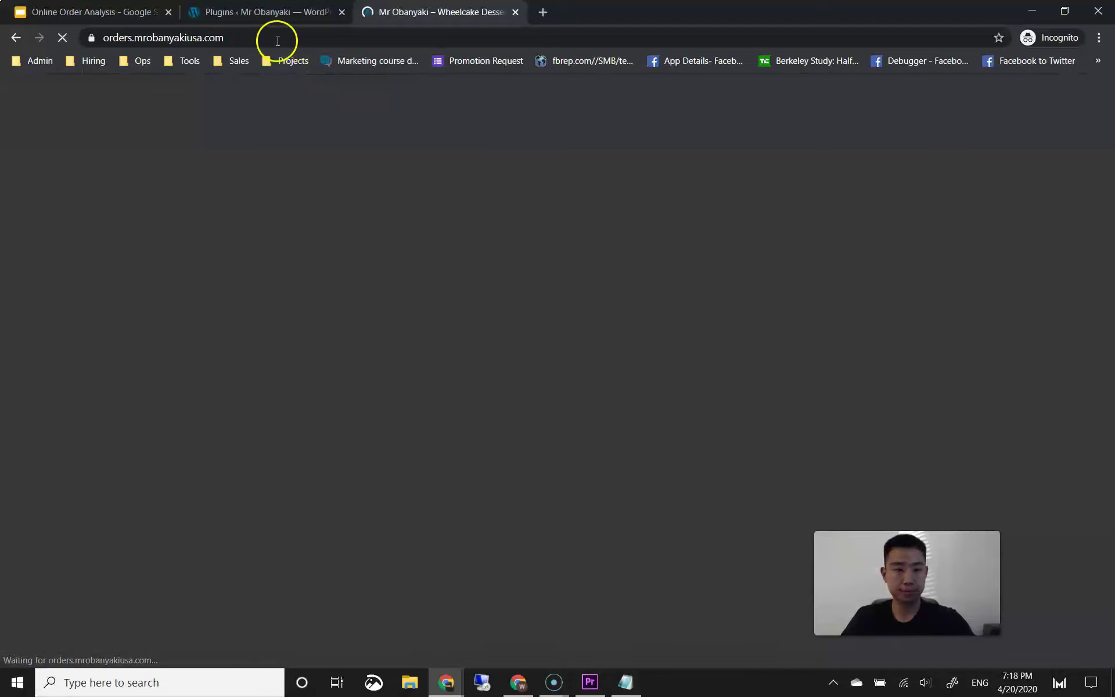
Step: Check the payments checklist in the Slides presentation
scroll(628, 332, down, 1)
scroll(627, 331, down, 2)
scroll(609, 331, up, 2)
scroll(522, 301, down, 2)
scroll(522, 302, up, 2)
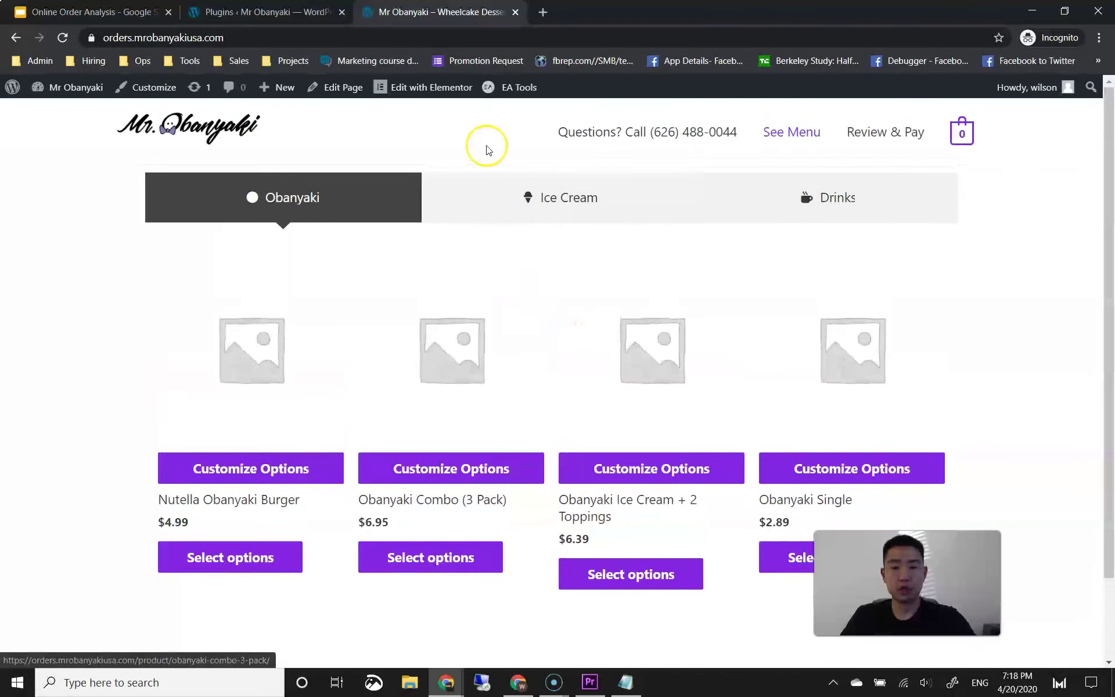
click(156, 16)
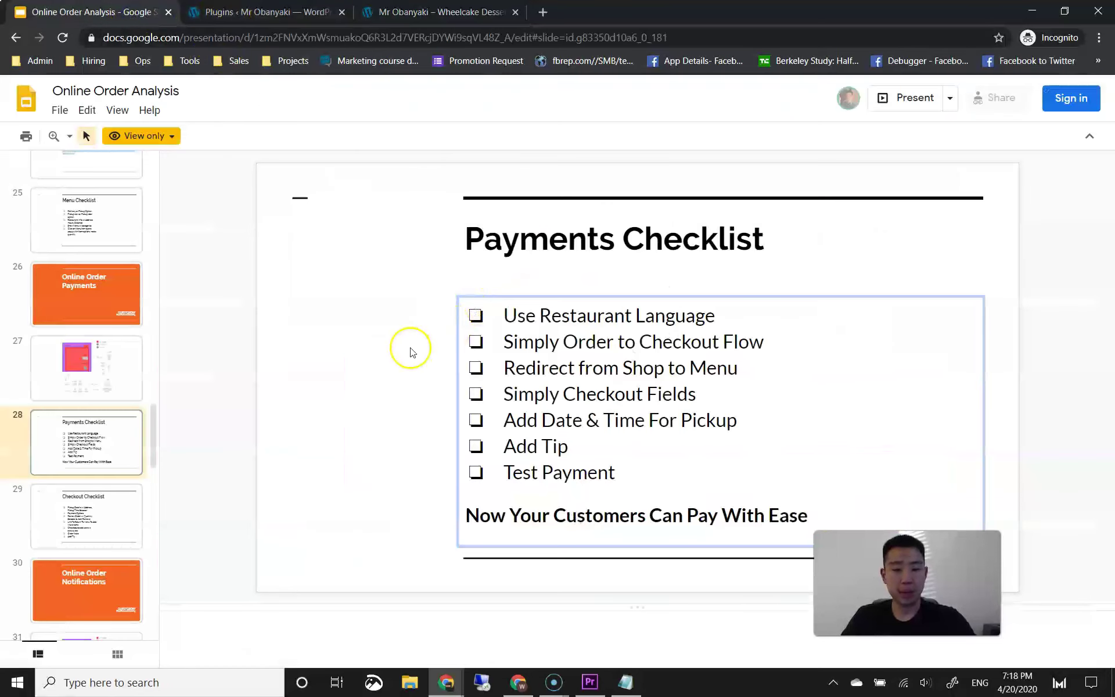
Step: Add one Nutella Obanyaki Burger with Cookie Monster Ice Cream and go to checkout
click(450, 17)
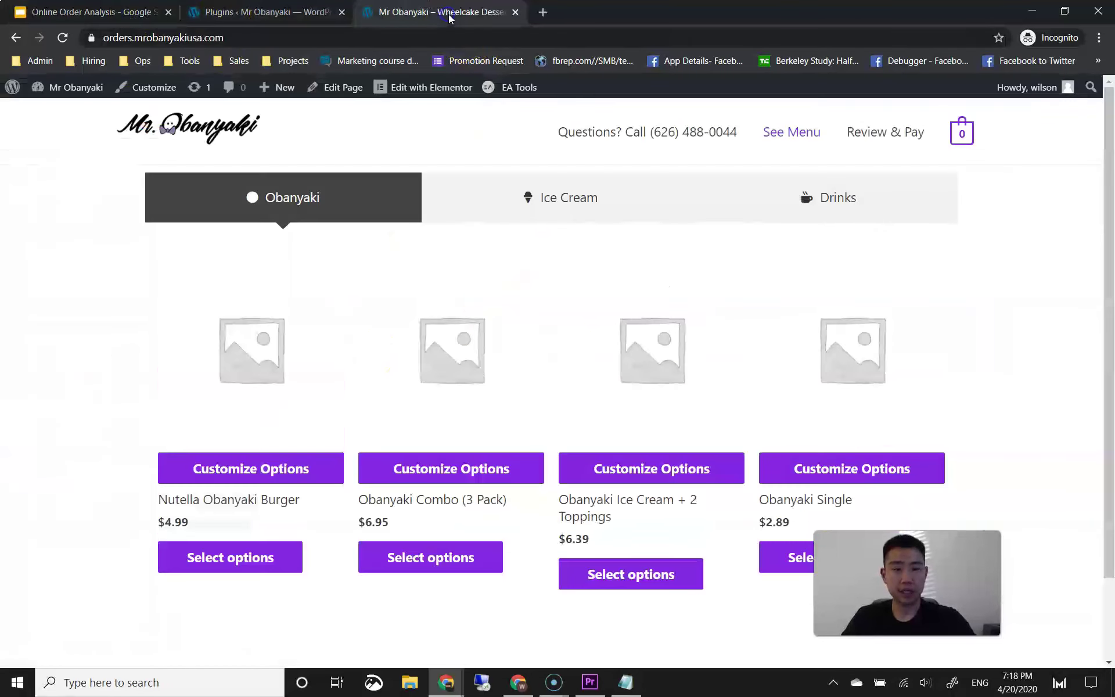
click(219, 556)
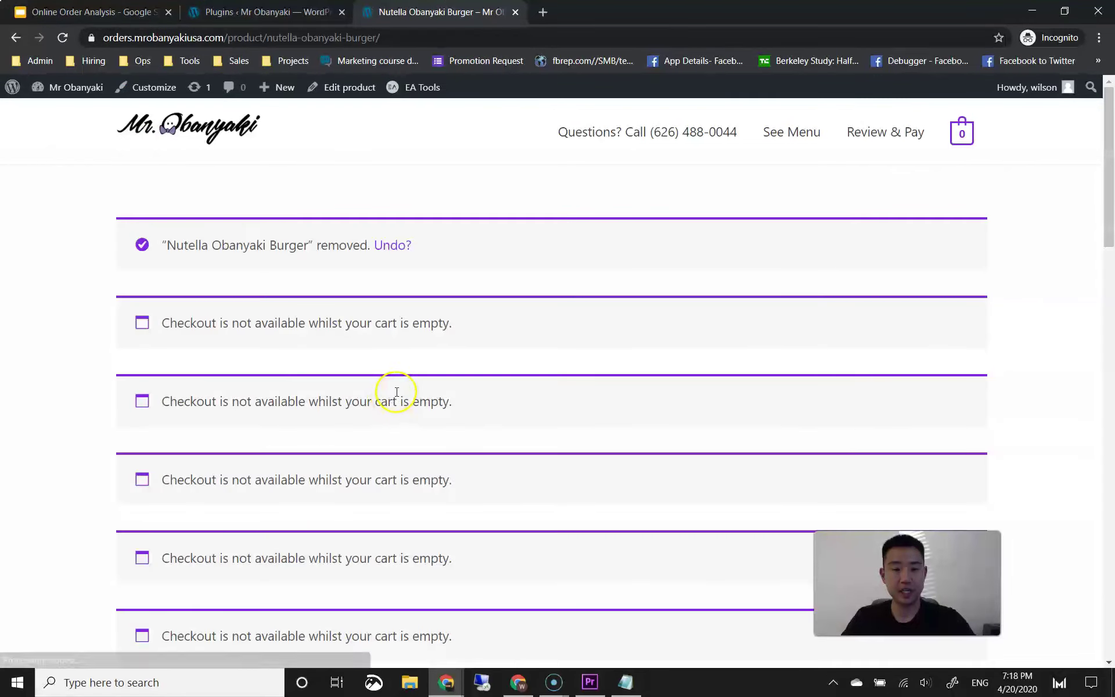
scroll(394, 400, down, 10)
scroll(397, 395, down, 5)
scroll(399, 398, up, 4)
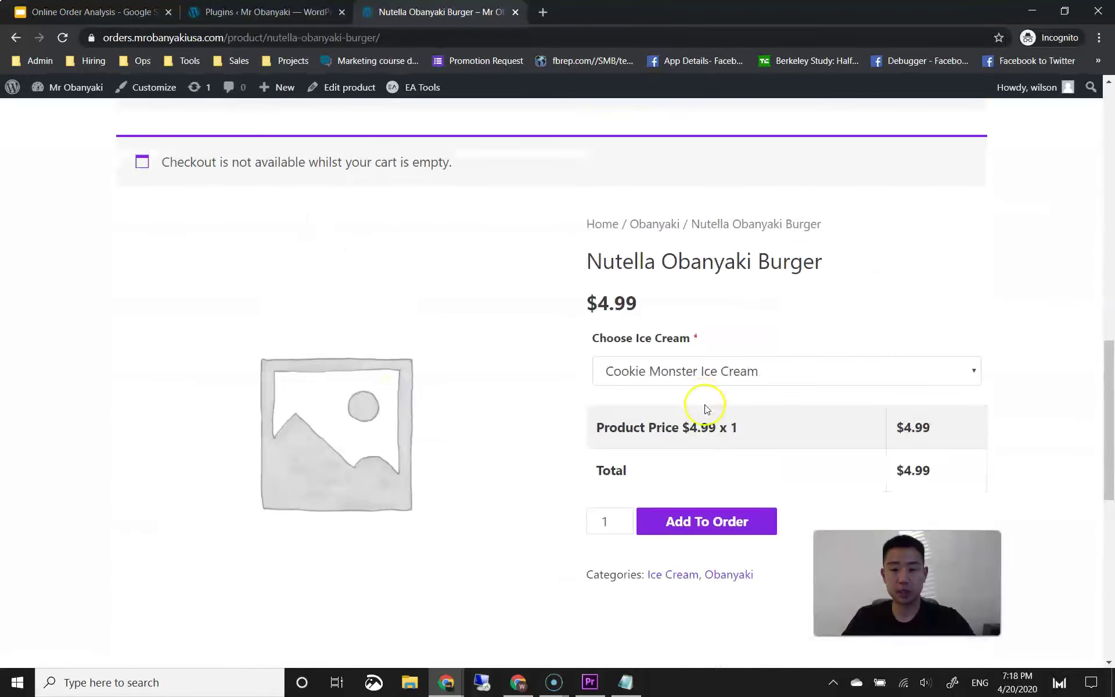
click(683, 523)
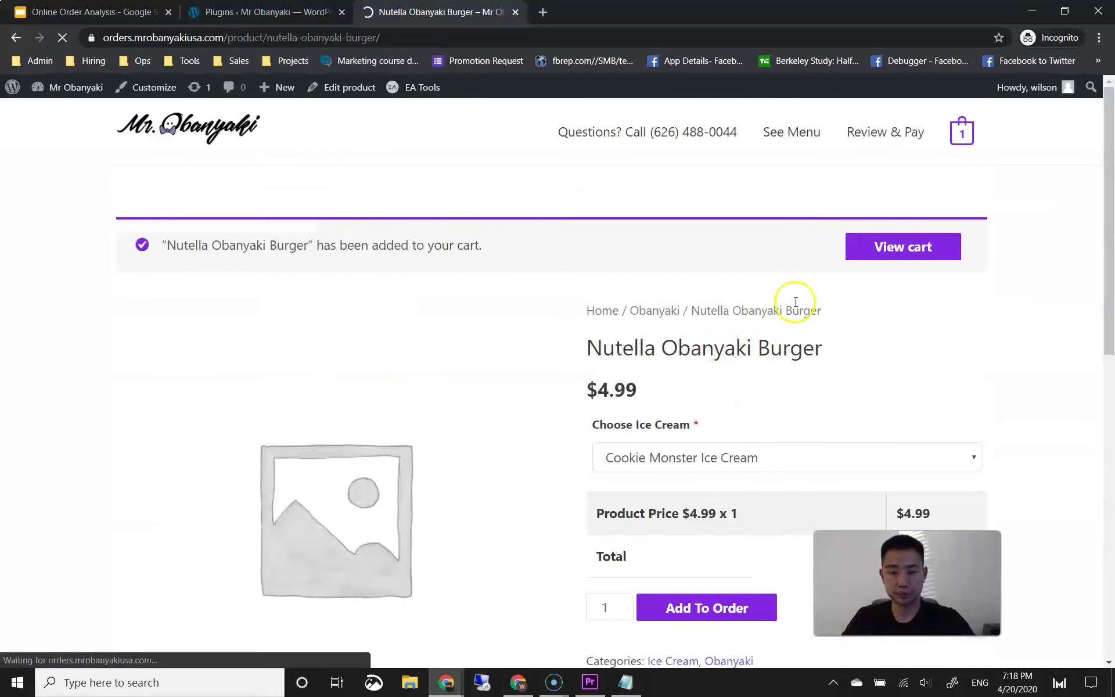
mouse_move(957, 148)
click(884, 131)
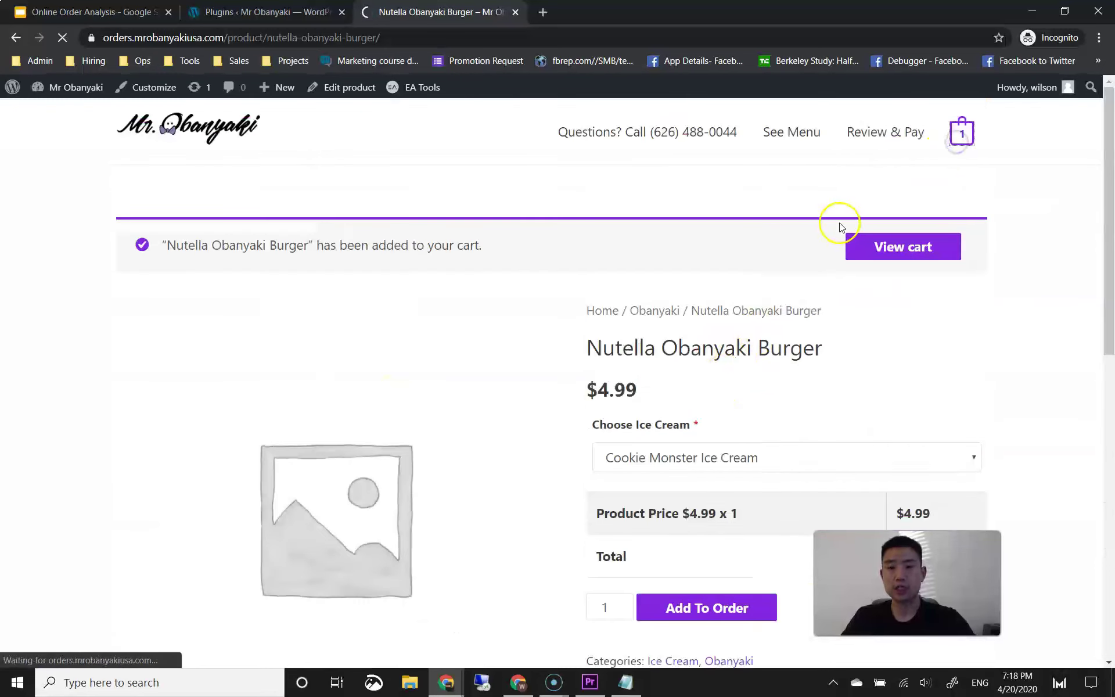
scroll(786, 286, down, 3)
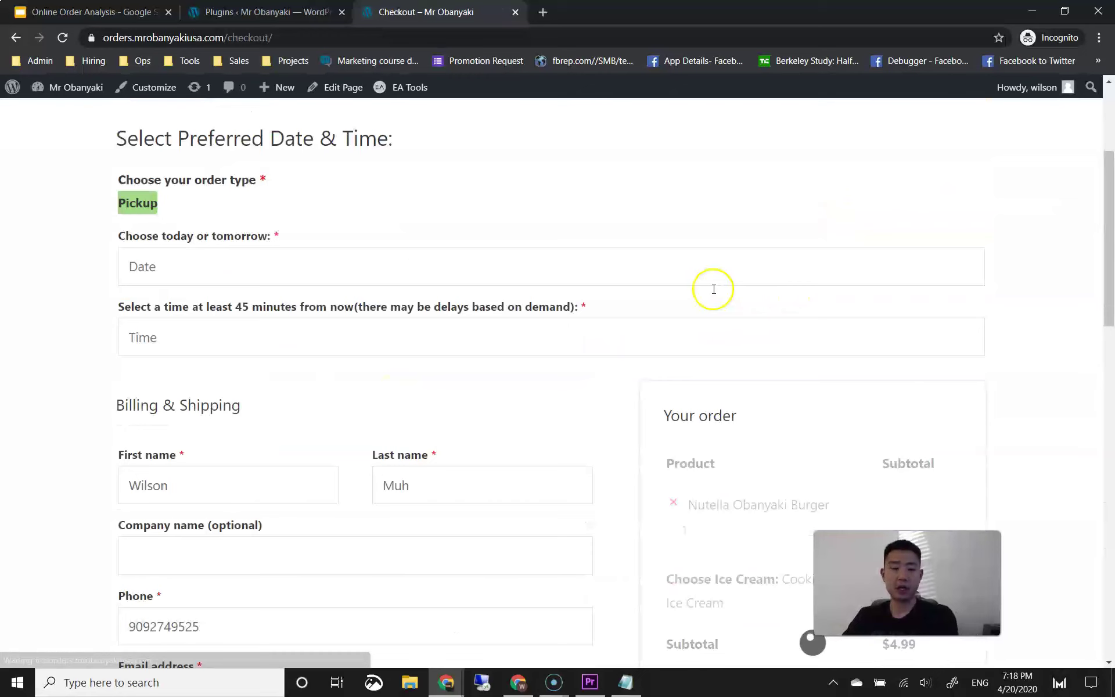
Step: Set the pickup to 20 Apr at 07:30 PM
click(423, 261)
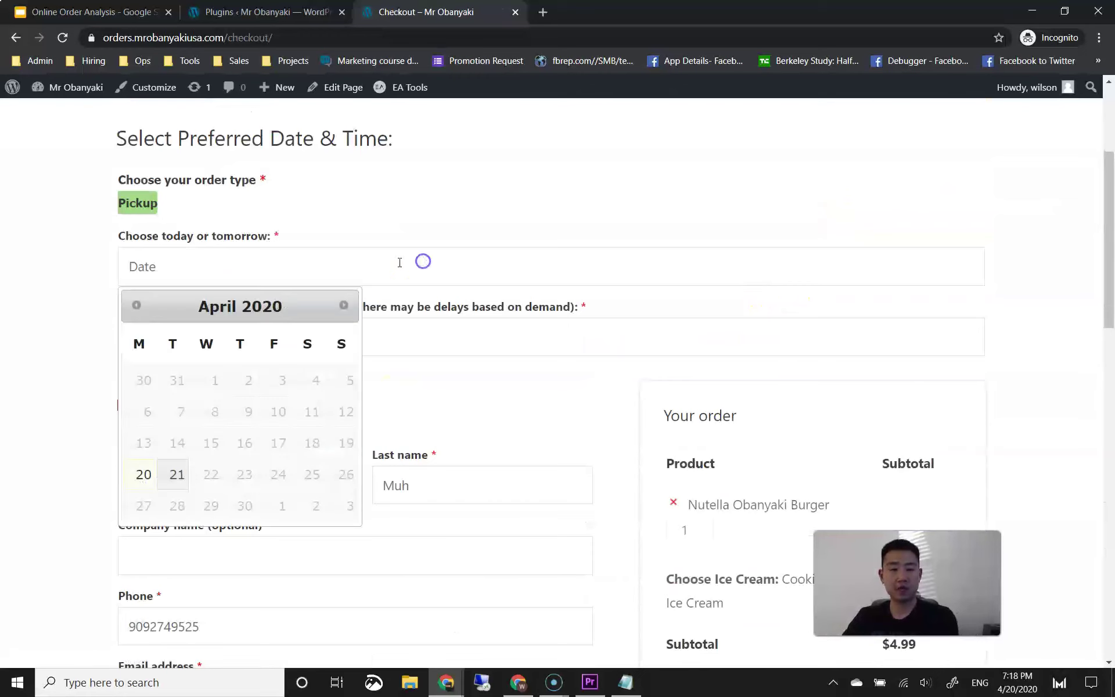
click(148, 479)
click(209, 331)
click(156, 372)
scroll(102, 396, down, 1)
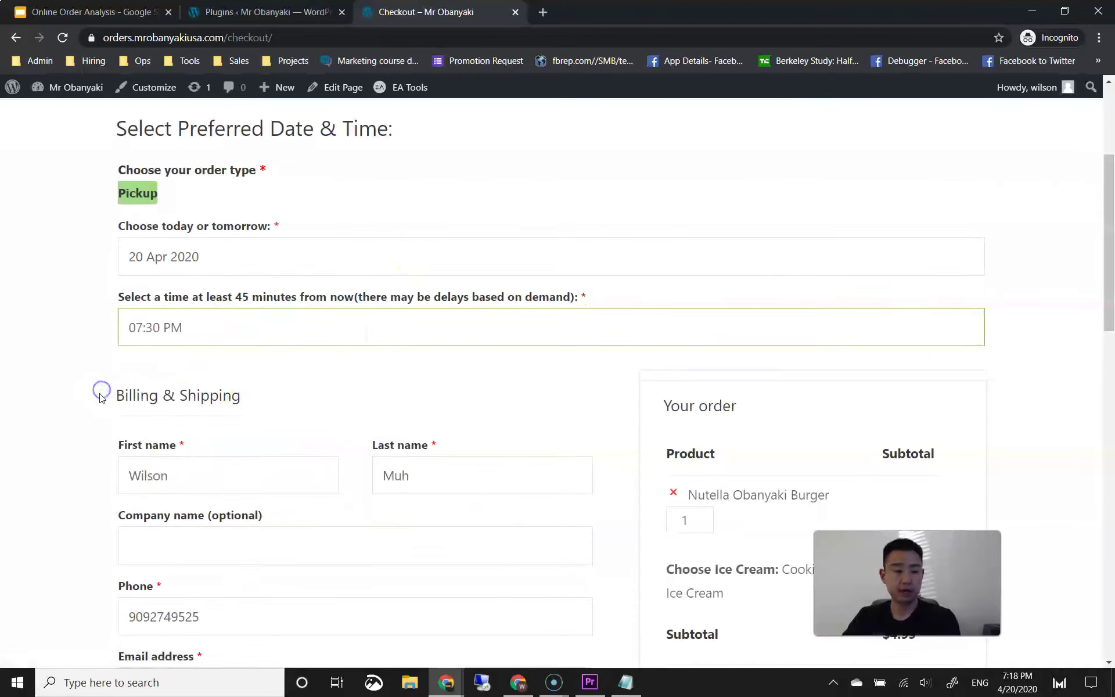
scroll(100, 397, down, 6)
scroll(605, 341, up, 2)
scroll(604, 333, down, 11)
scroll(624, 341, up, 4)
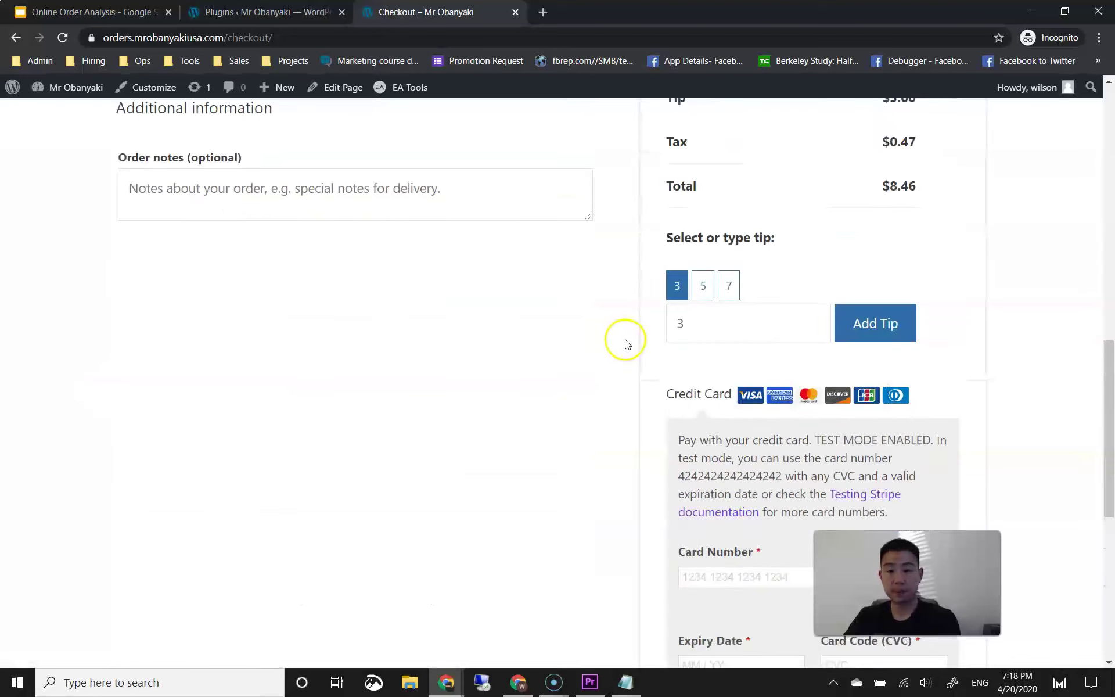
scroll(624, 341, up, 6)
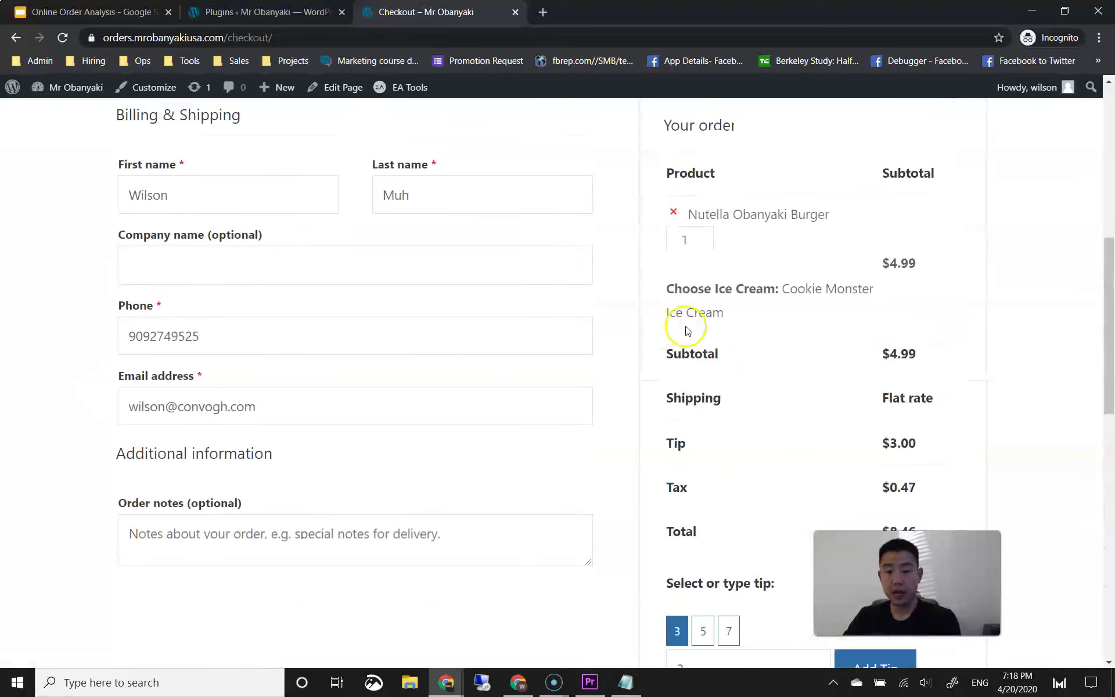
Step: Highlight the shipping line and the test-card instructions in the checkout note
drag(695, 396, 888, 395)
click(918, 398)
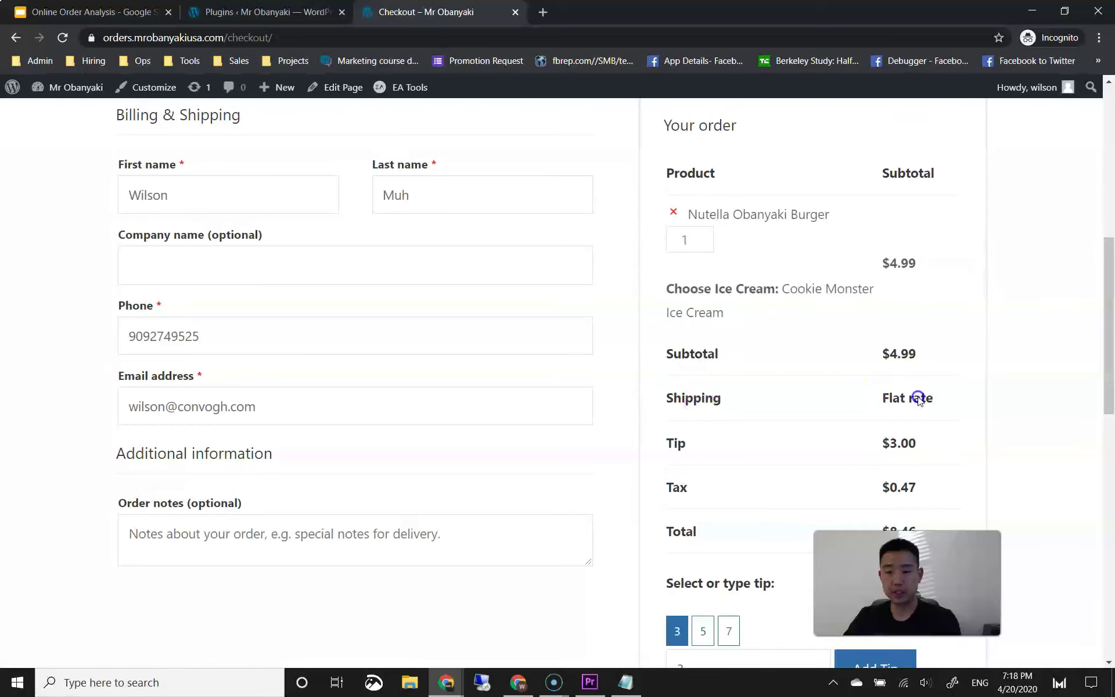
scroll(946, 392, up, 6)
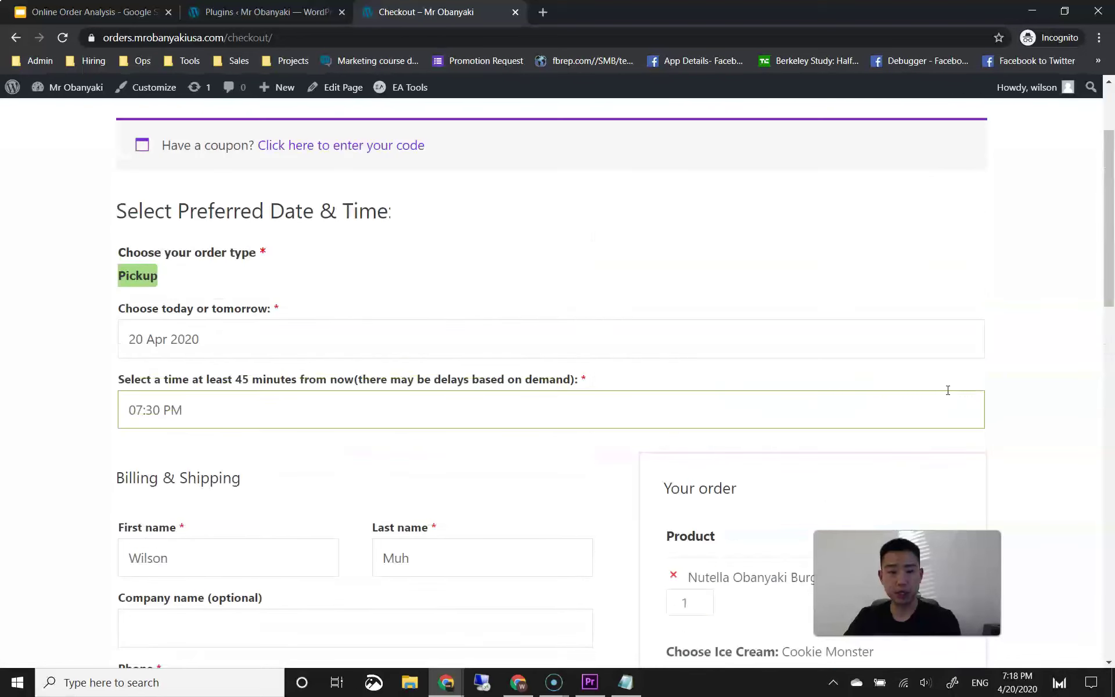
scroll(1063, 375, down, 15)
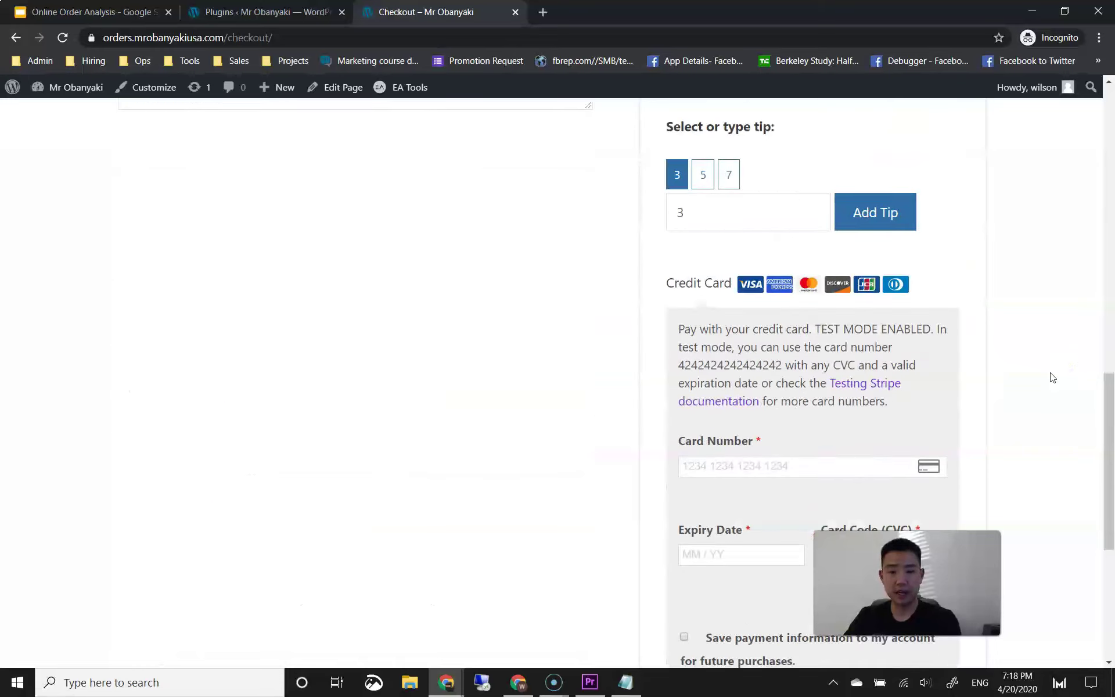
drag(763, 227, 782, 257)
click(773, 235)
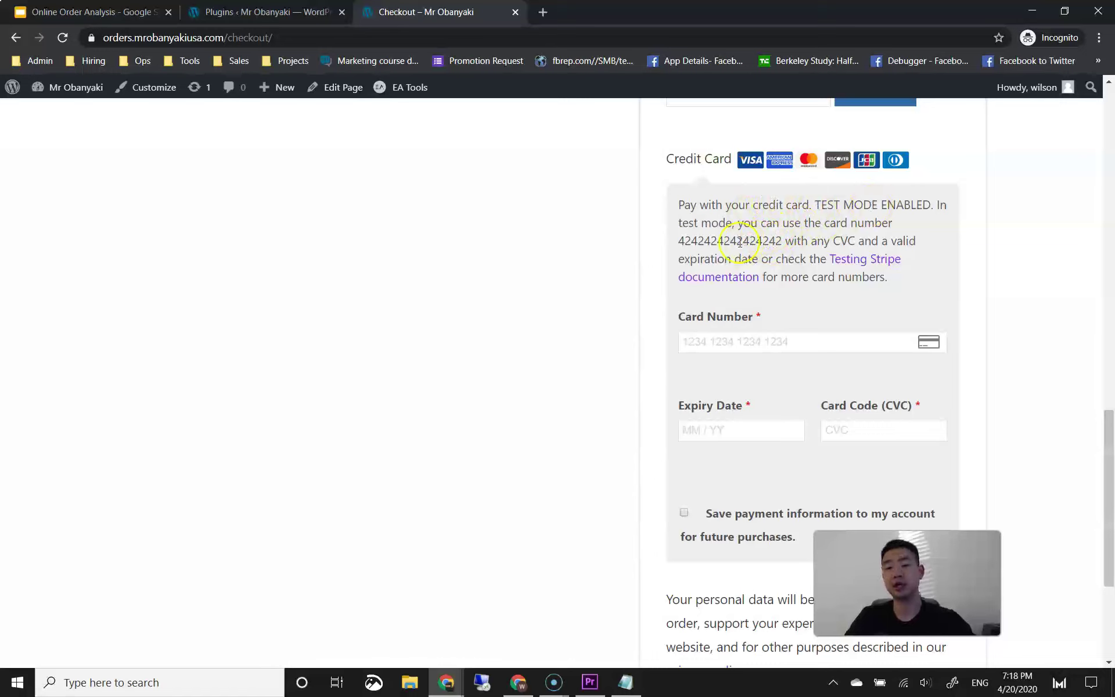
drag(727, 245, 774, 259)
click(772, 259)
Step: Enter the Stripe 4242 test card with expiry and CVC, and place the order
click(755, 341)
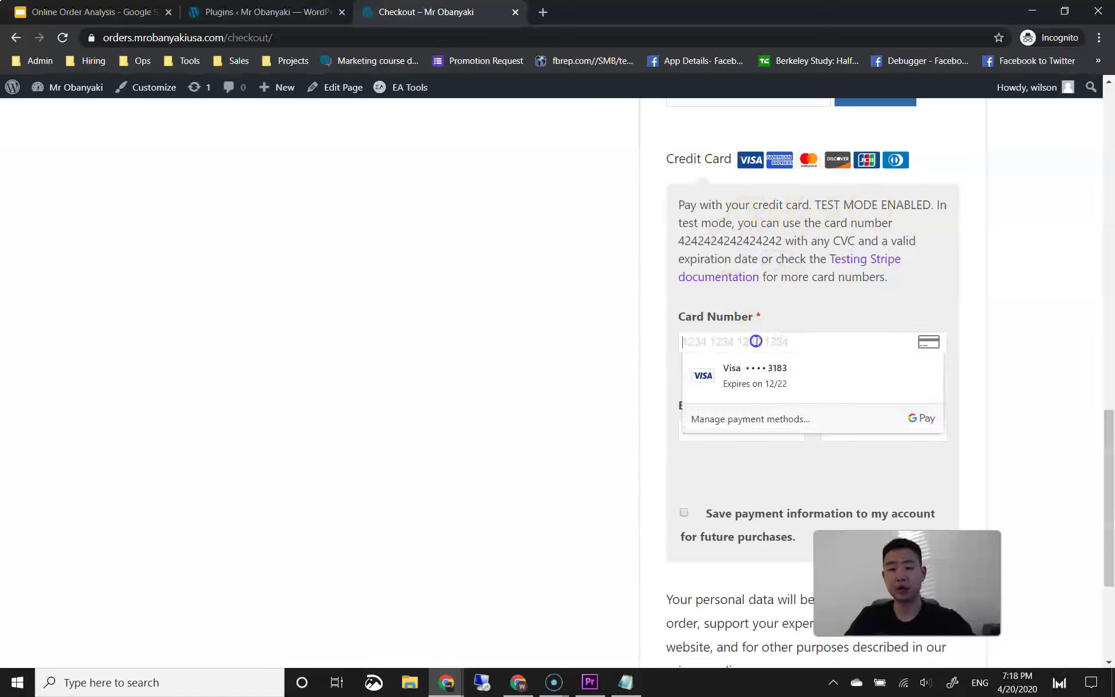
text(4242 4242 4)
click(720, 428)
text(0424)
text(42)
scroll(667, 403, down, 2)
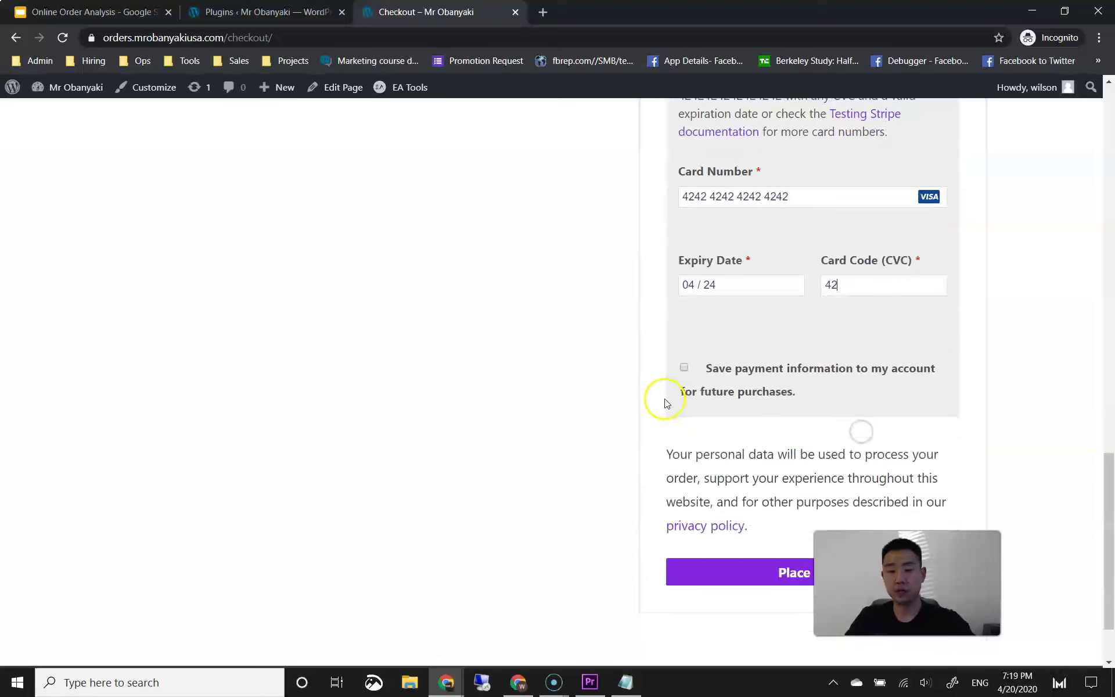
scroll(665, 402, down, 2)
click(746, 480)
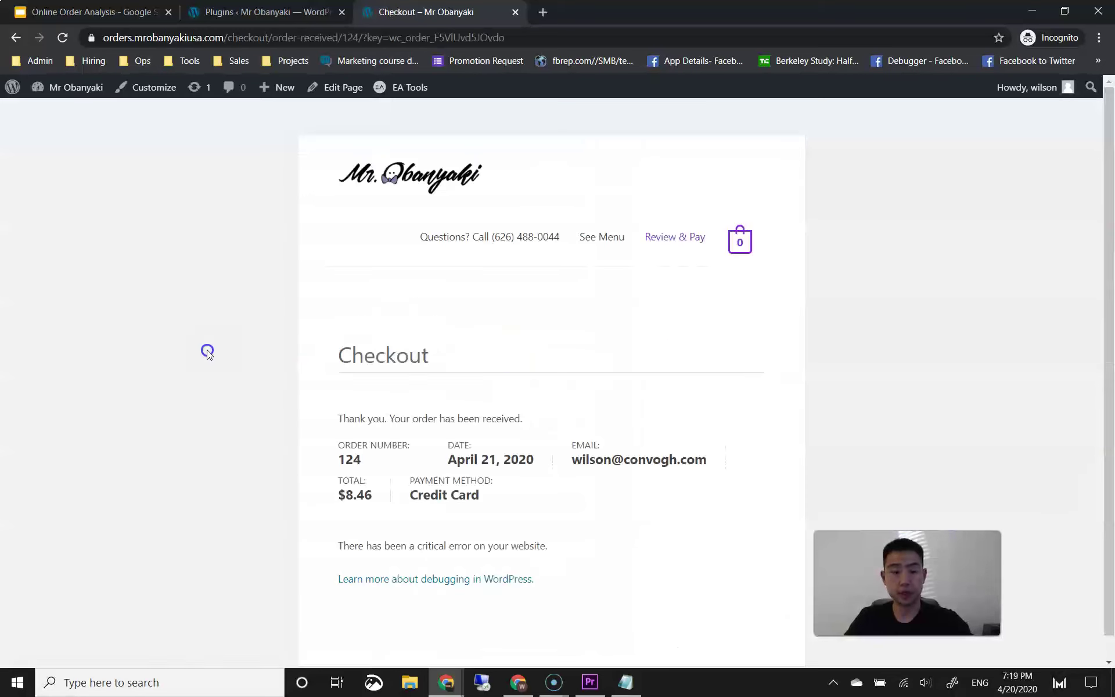
Step: Highlight the critical error message on the order-received page, then deselect it
scroll(215, 356, down, 1)
mouse_move(378, 523)
mouse_down()
mouse_move(495, 524)
mouse_move(391, 525)
mouse_up()
click(459, 527)
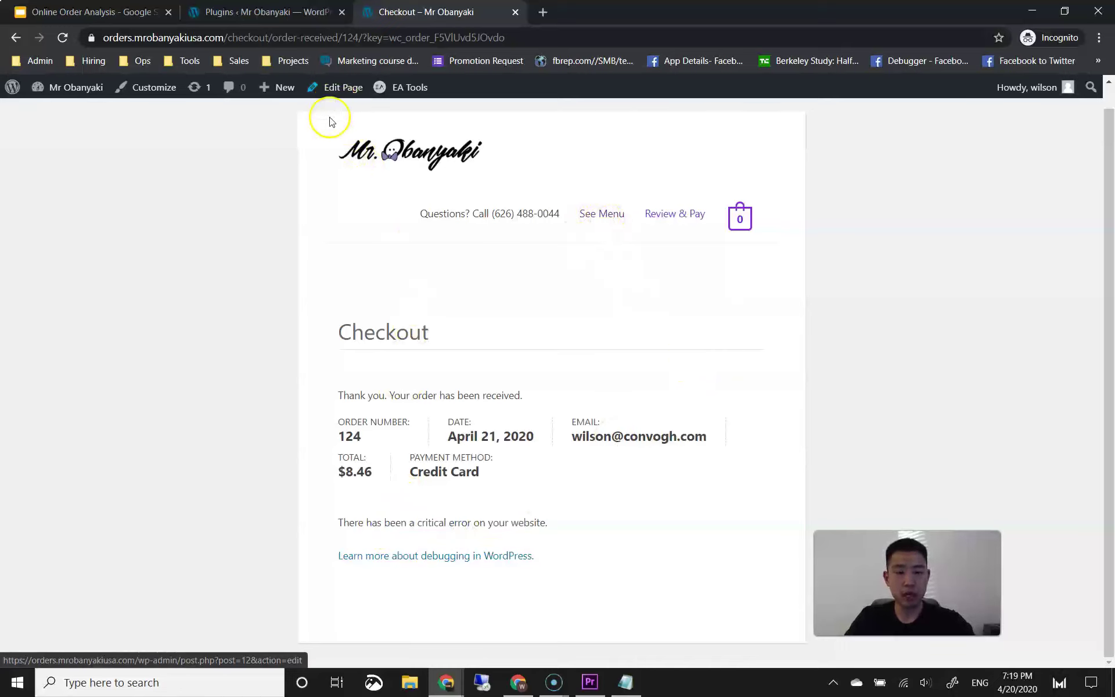
Step: Go back from the error page and reload until the store's Obanyaki menu loads
click(238, 308)
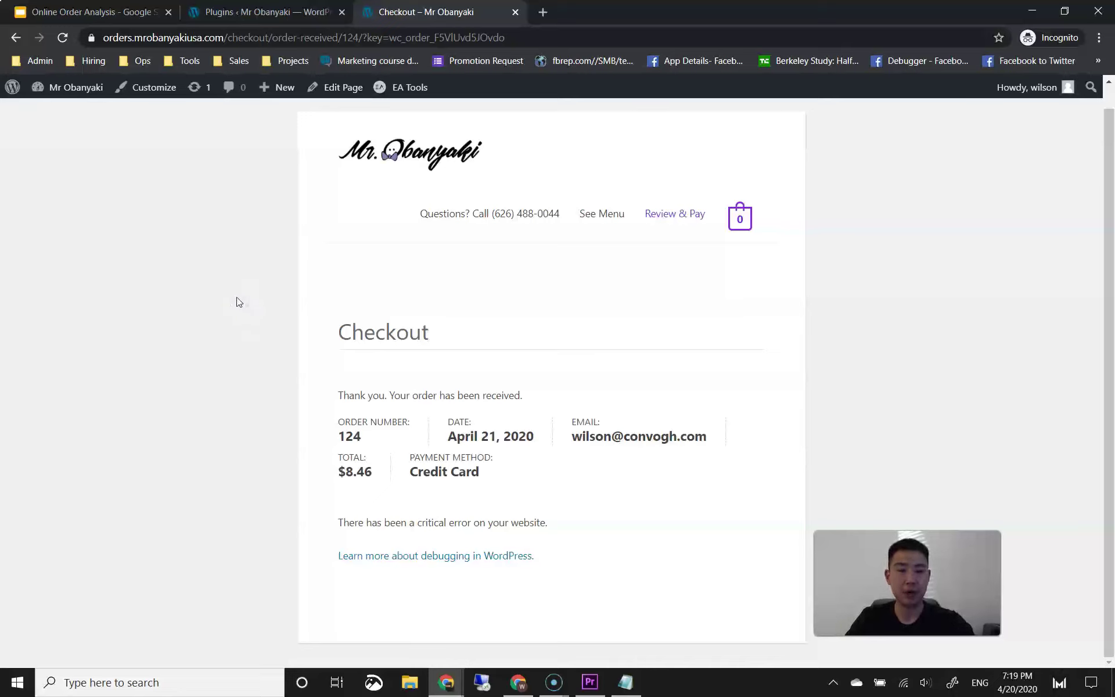
click(236, 300)
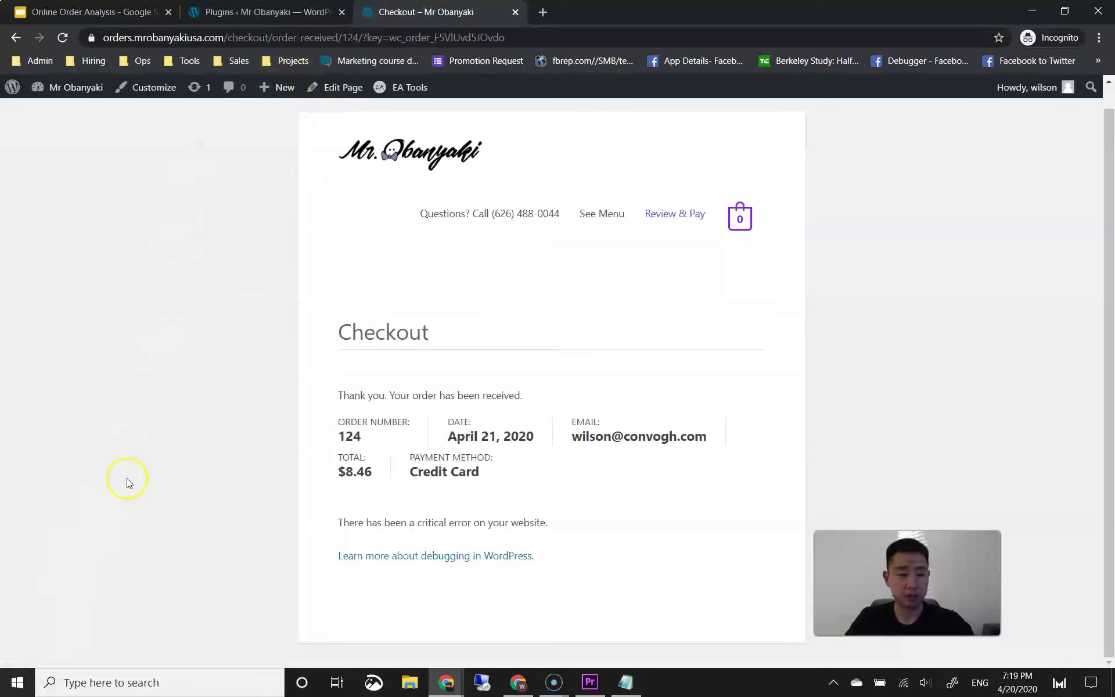
click(15, 37)
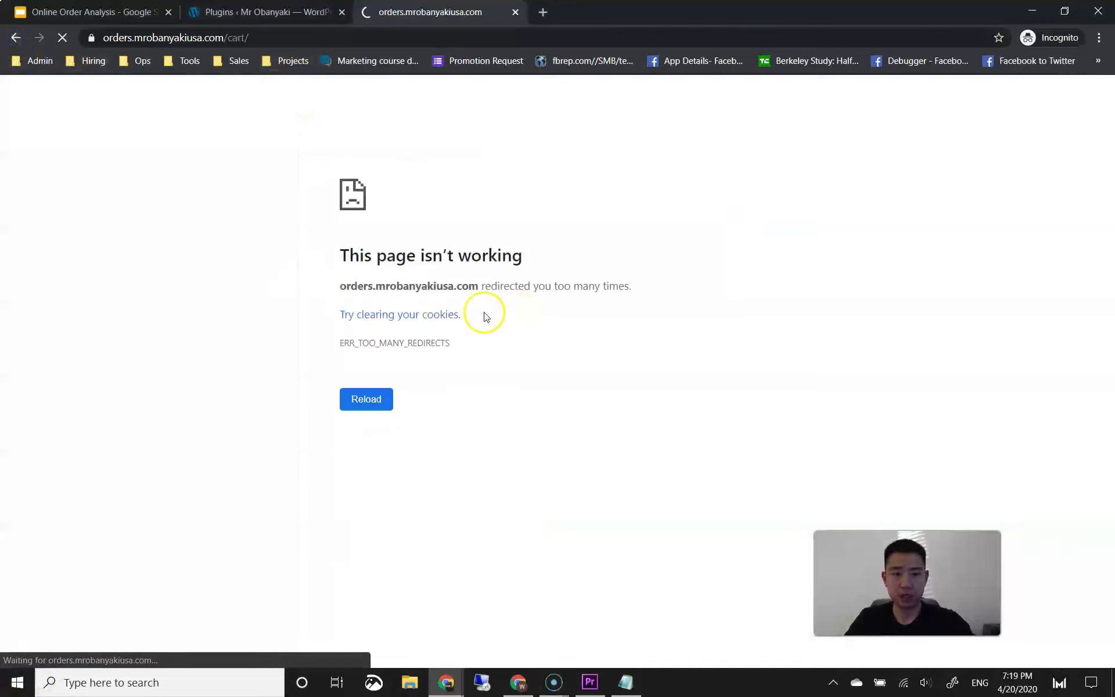
click(377, 399)
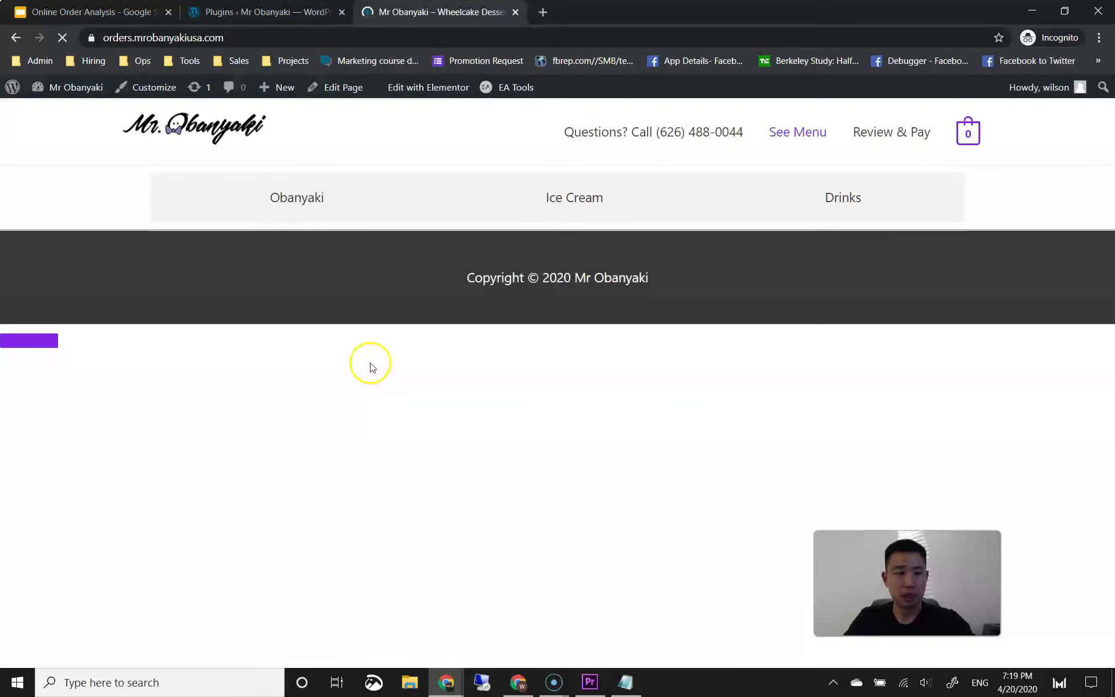
Step: In the admin tab, open WooCommerce Settings at the Shipping section
click(281, 17)
scroll(260, 323, up, 3)
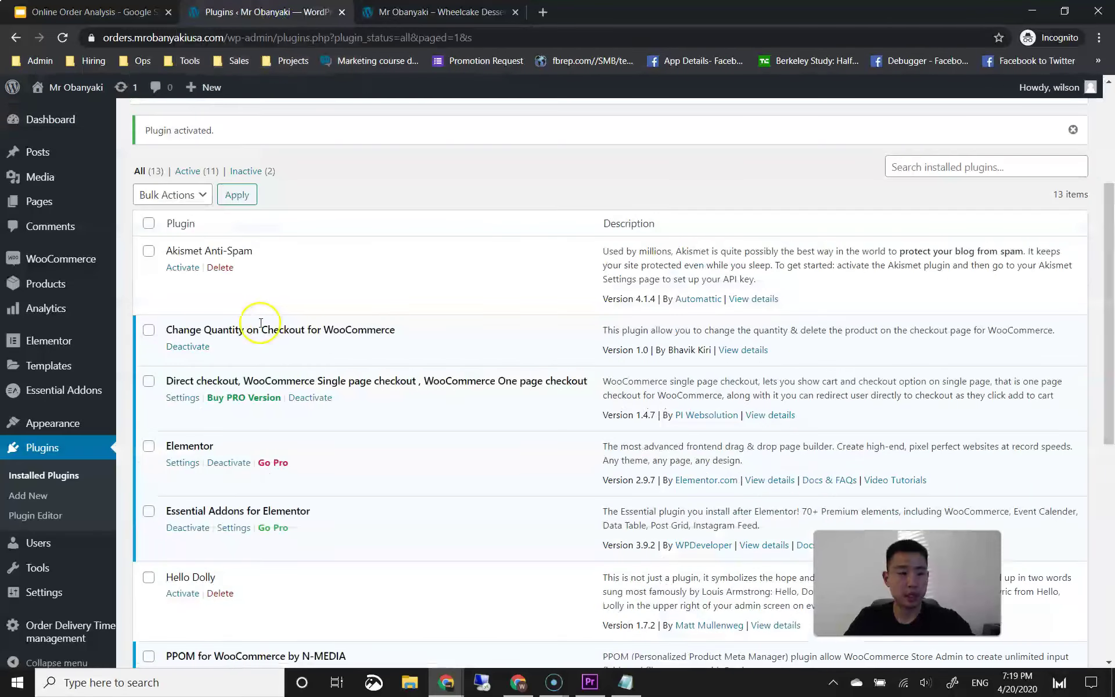
mouse_move(105, 266)
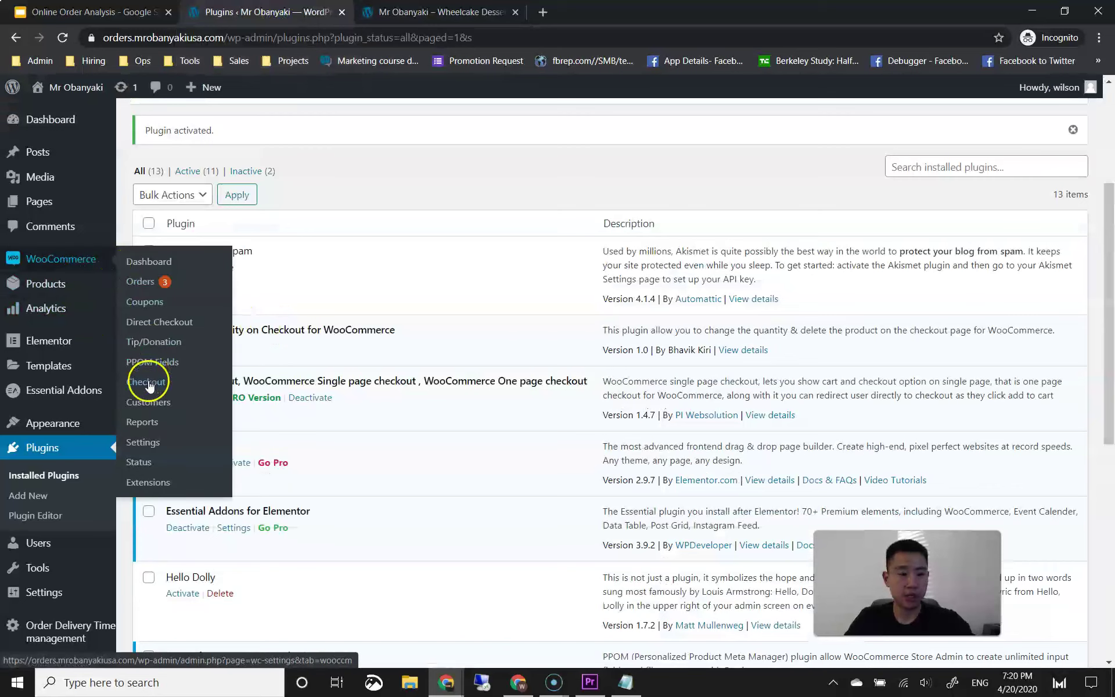
click(179, 446)
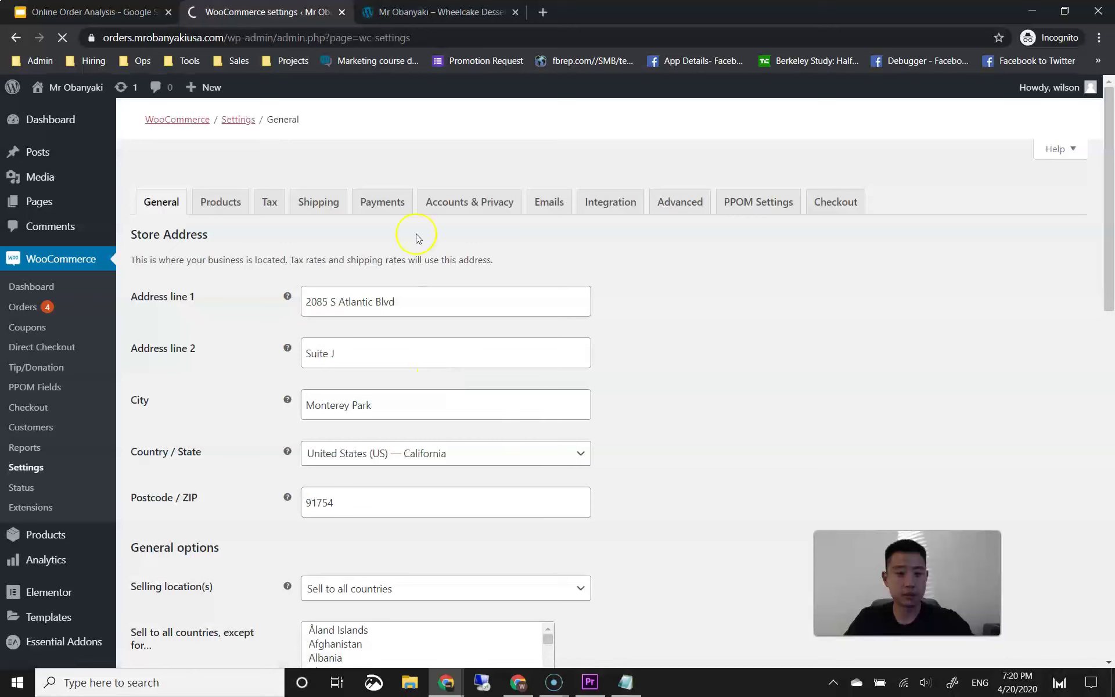
click(323, 206)
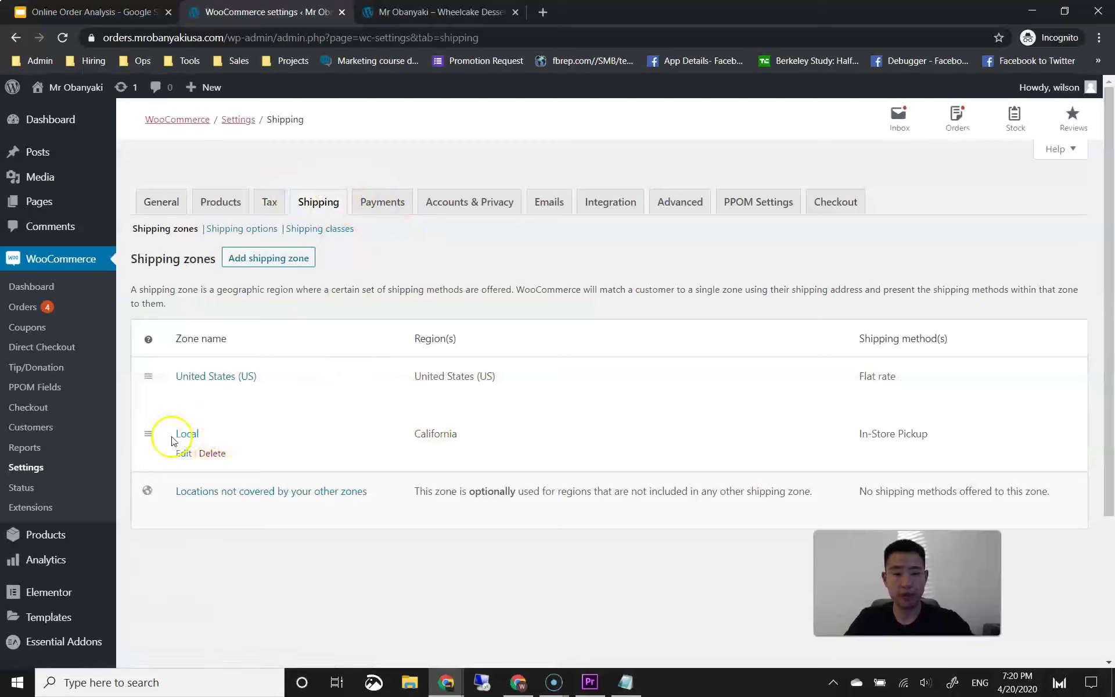
Step: Create a new shipping zone named 'Local' with region California, United States (US)
click(265, 259)
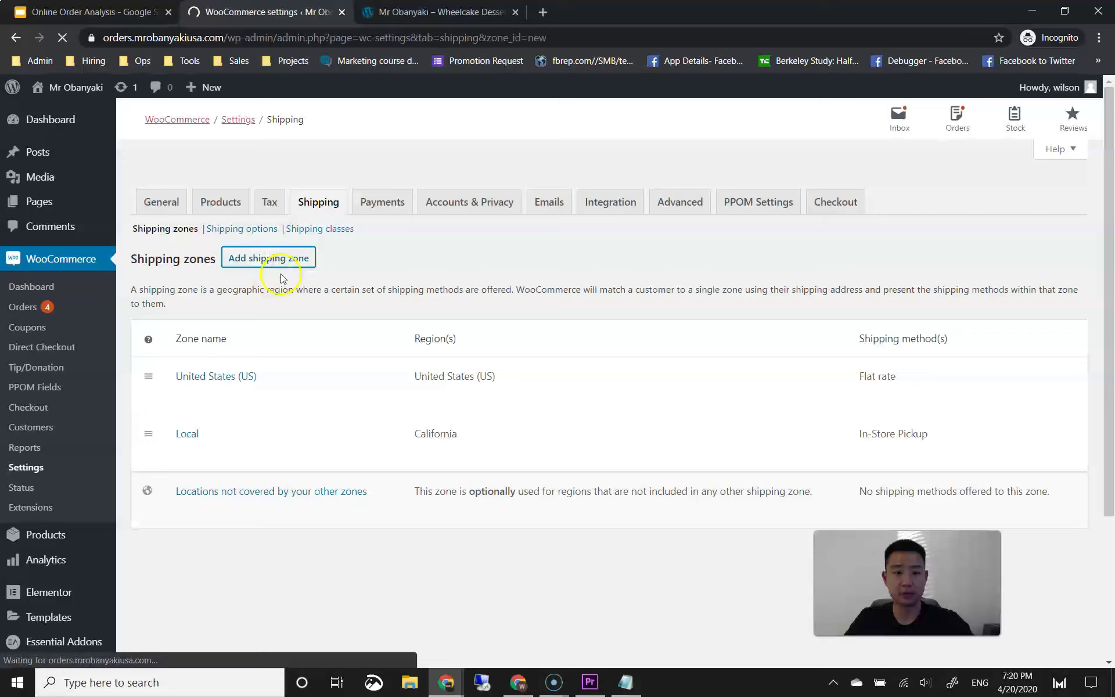
click(346, 221)
text(Local)
click(379, 272)
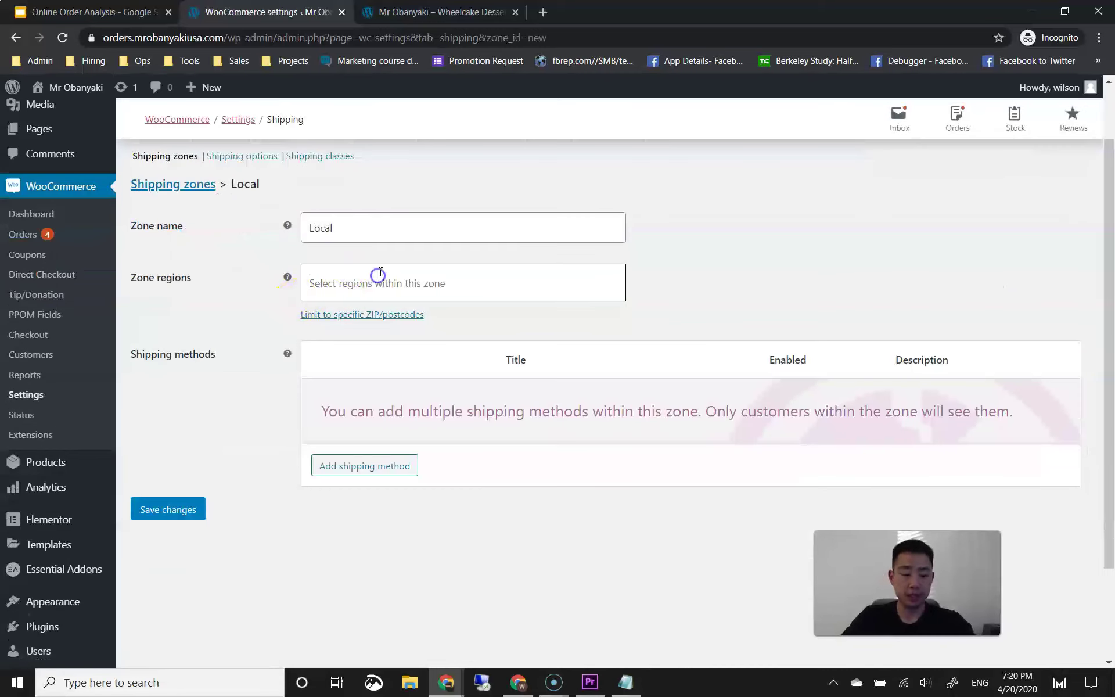
text(californi)
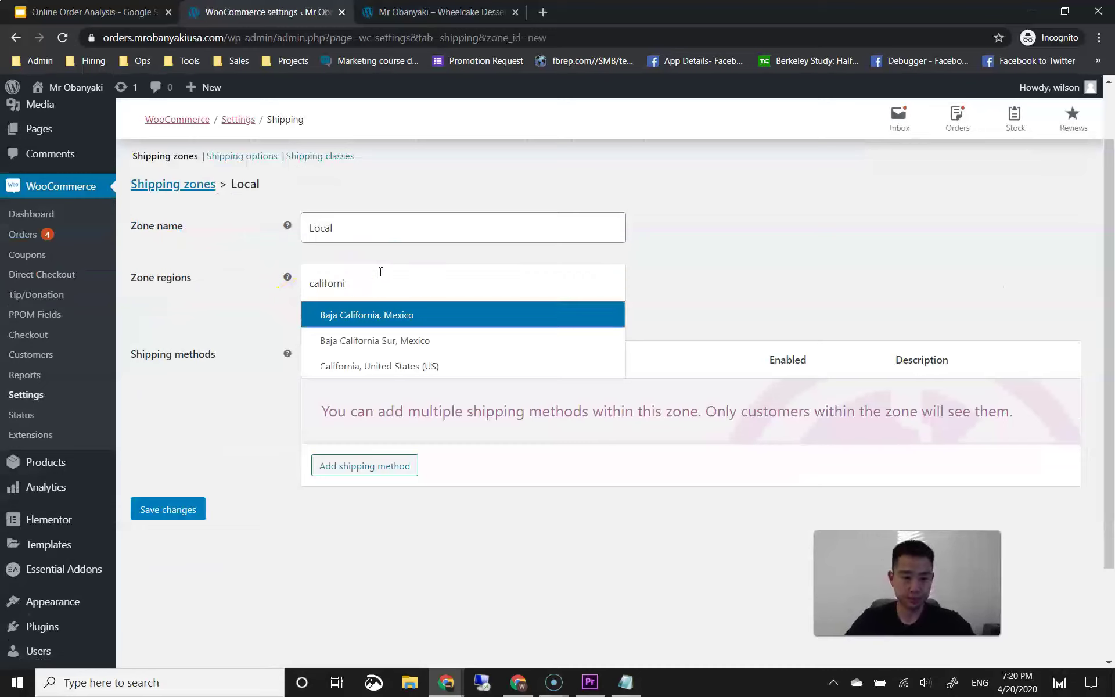
click(412, 366)
click(348, 282)
text(calif)
click(386, 365)
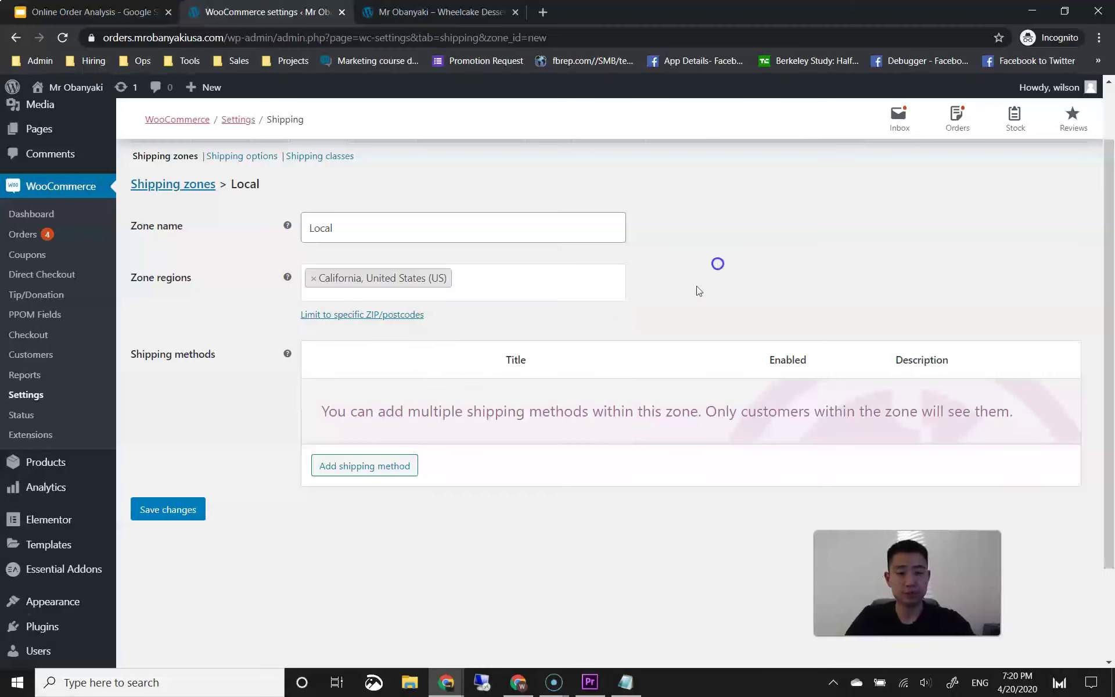
Step: Add the Local pickup shipping method to the Local zone and return to the zones list
click(388, 467)
click(443, 376)
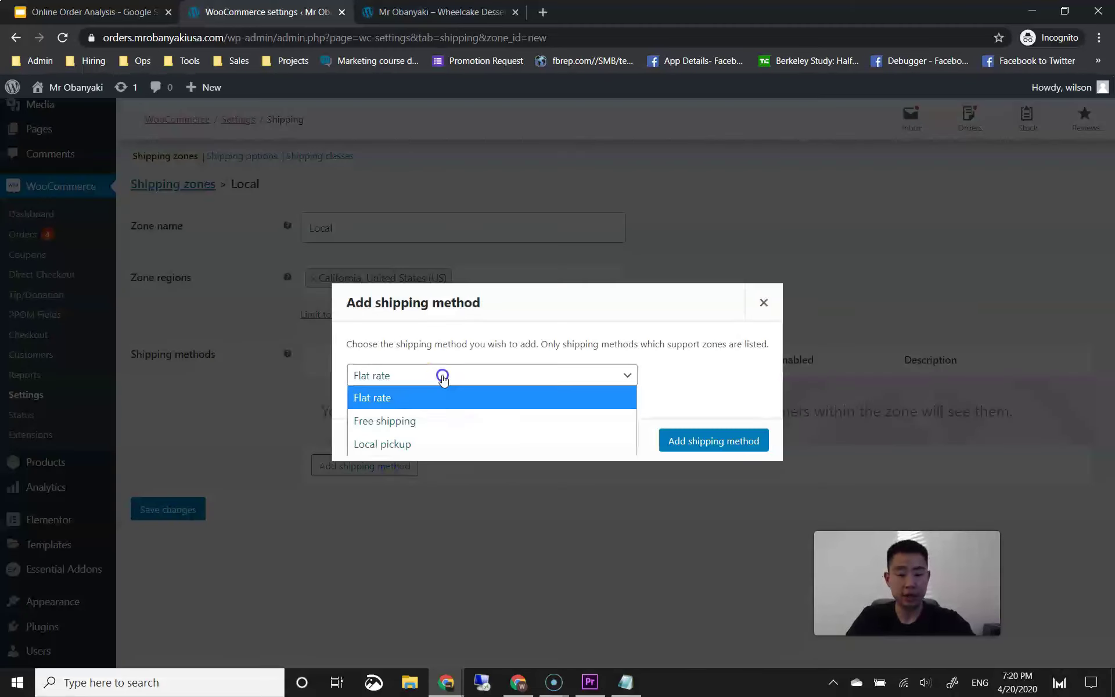
click(420, 443)
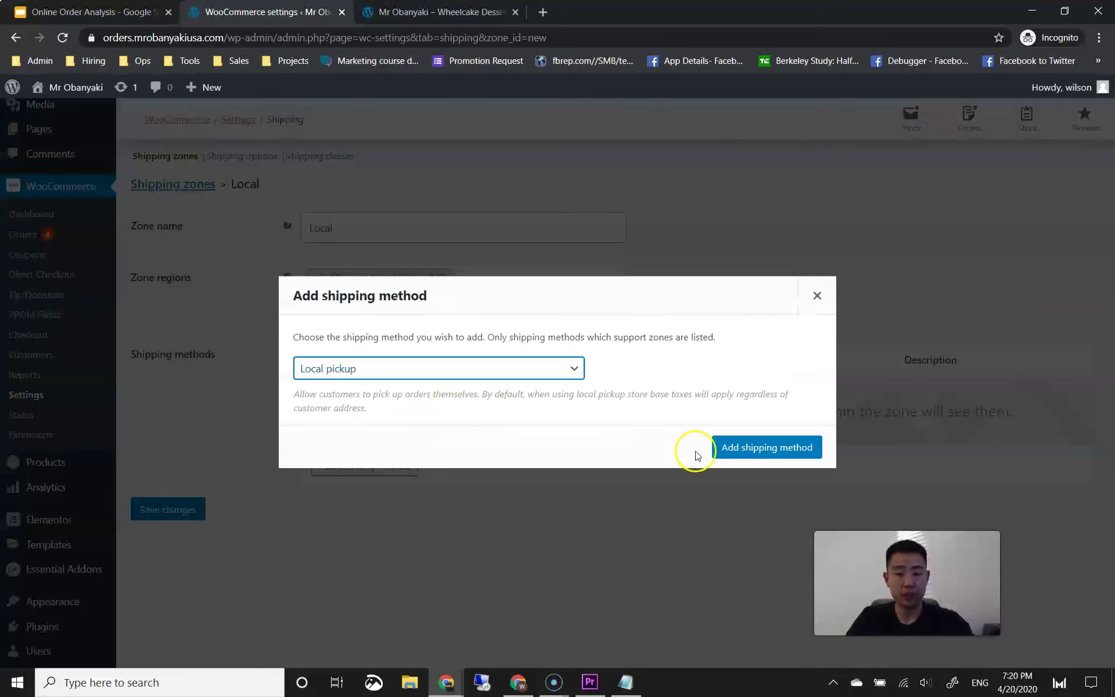
click(754, 451)
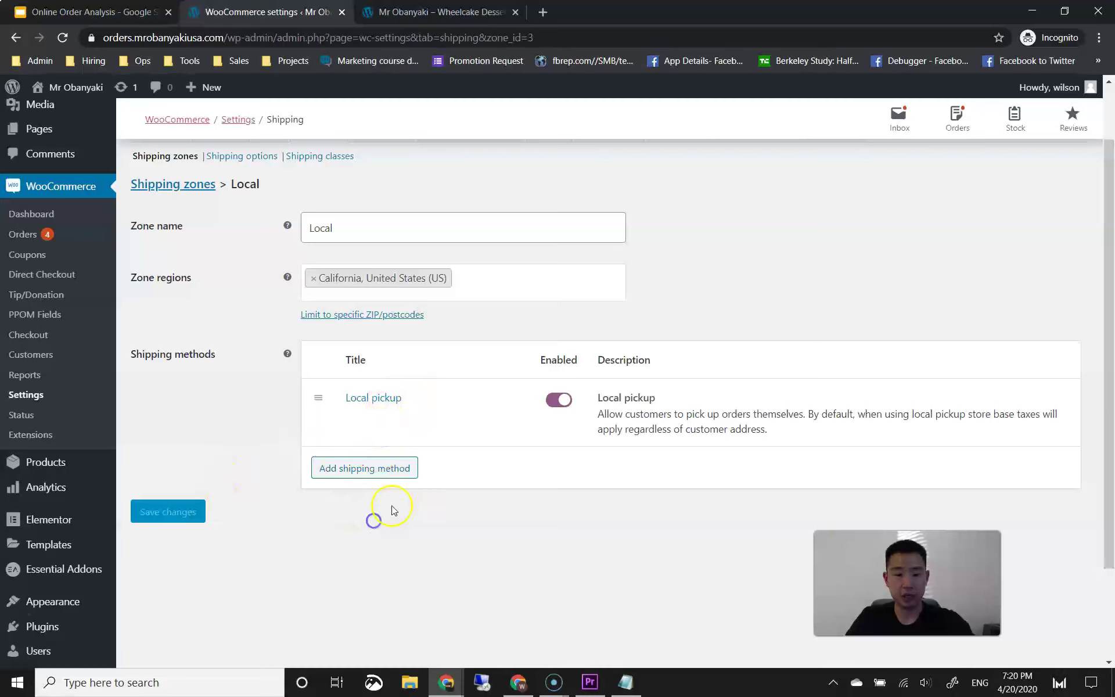
scroll(373, 531, up, 2)
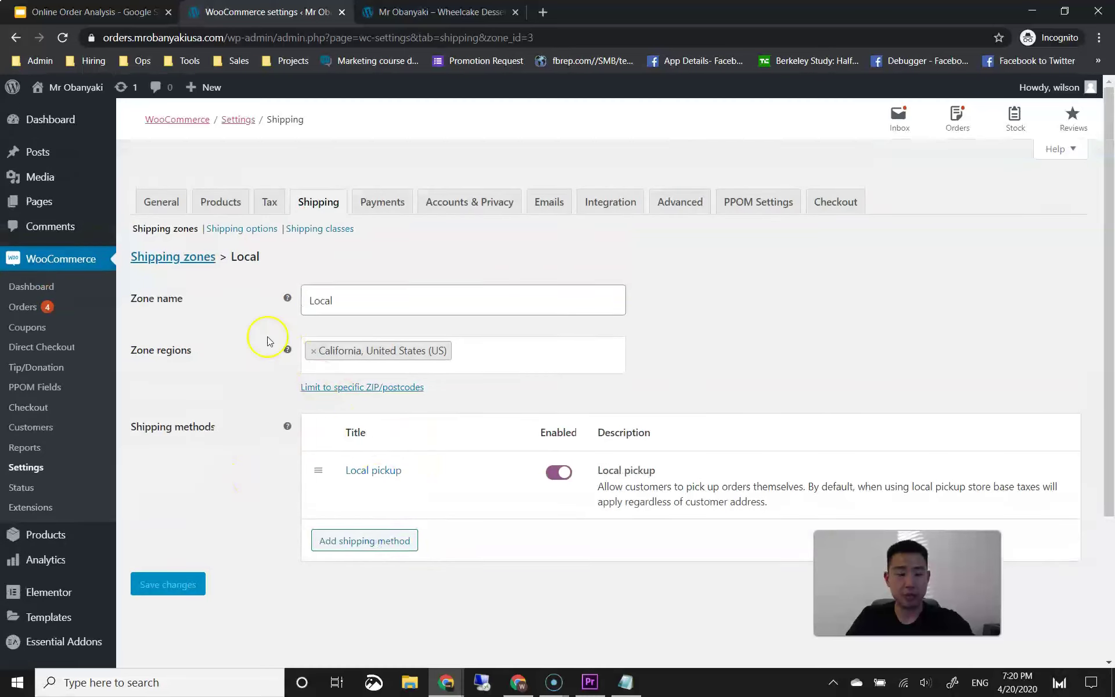
scroll(276, 419, down, 3)
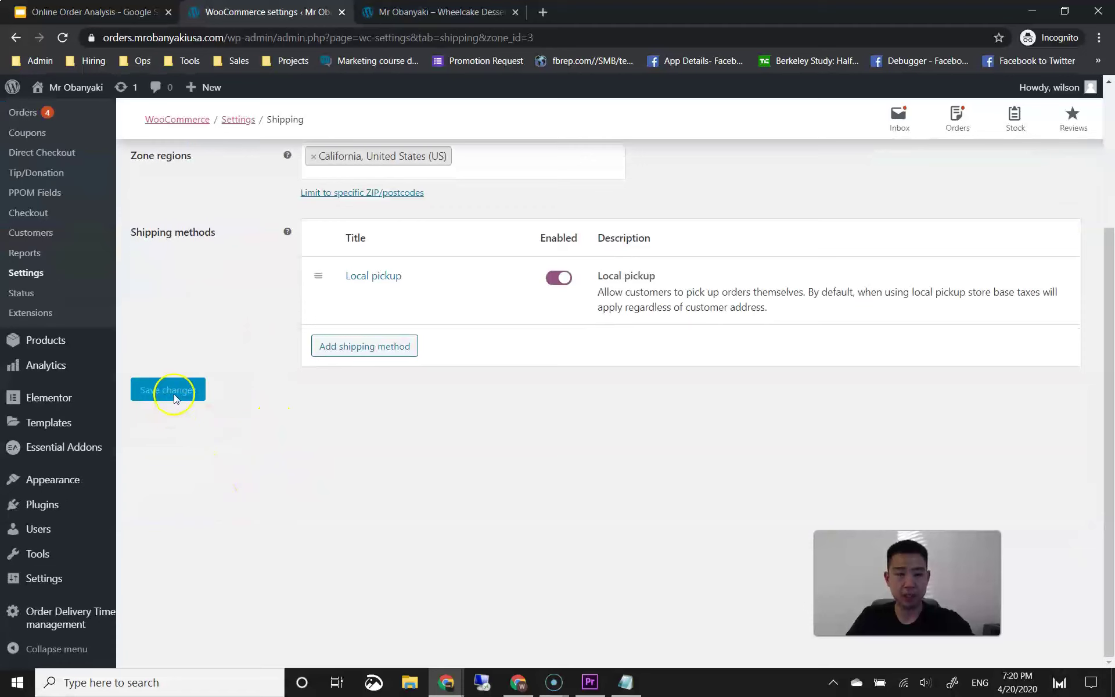
scroll(281, 404, up, 2)
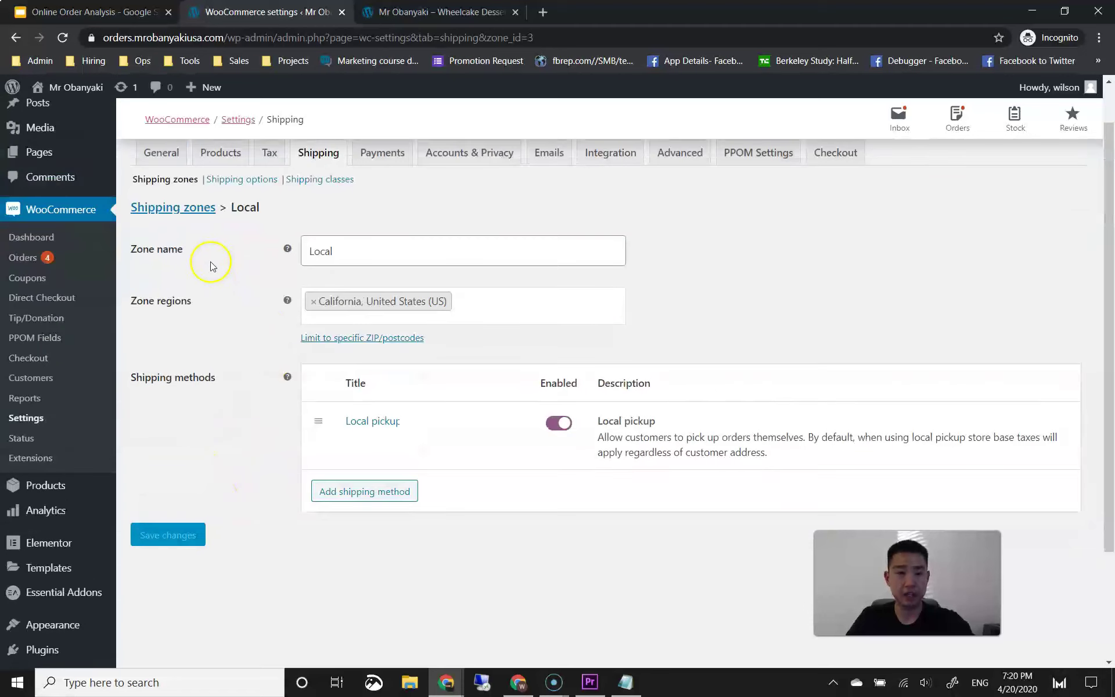
click(196, 213)
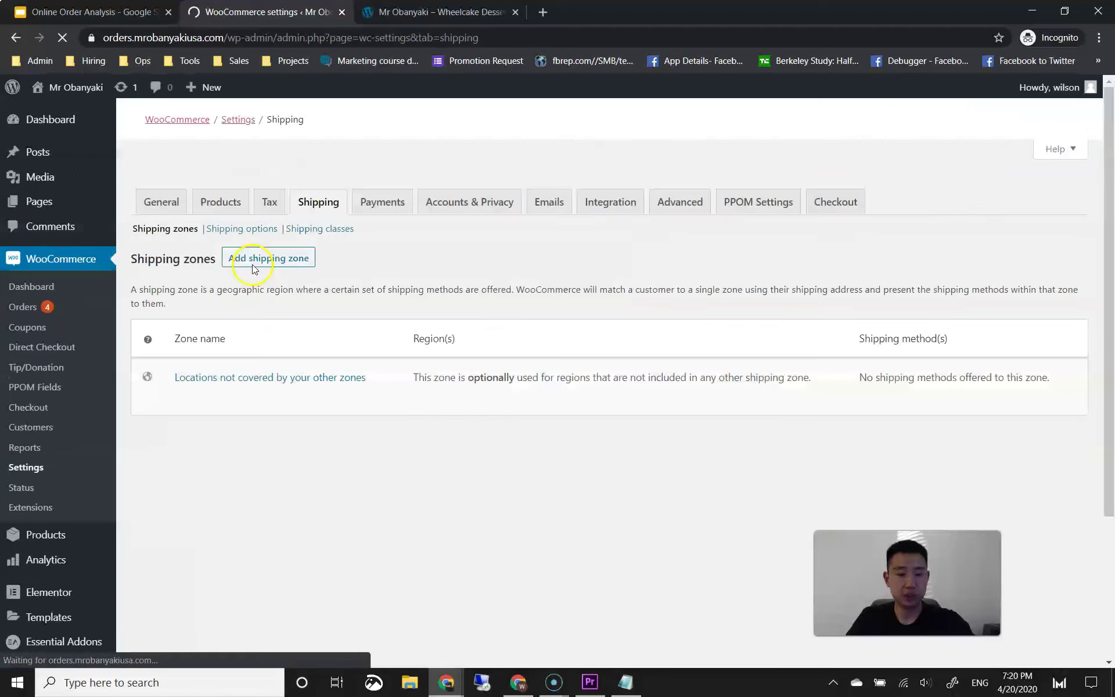
Step: Drag the In-Store Pickup 'Local' zone above United States (US) in the shipping zone order
scroll(254, 374, down, 1)
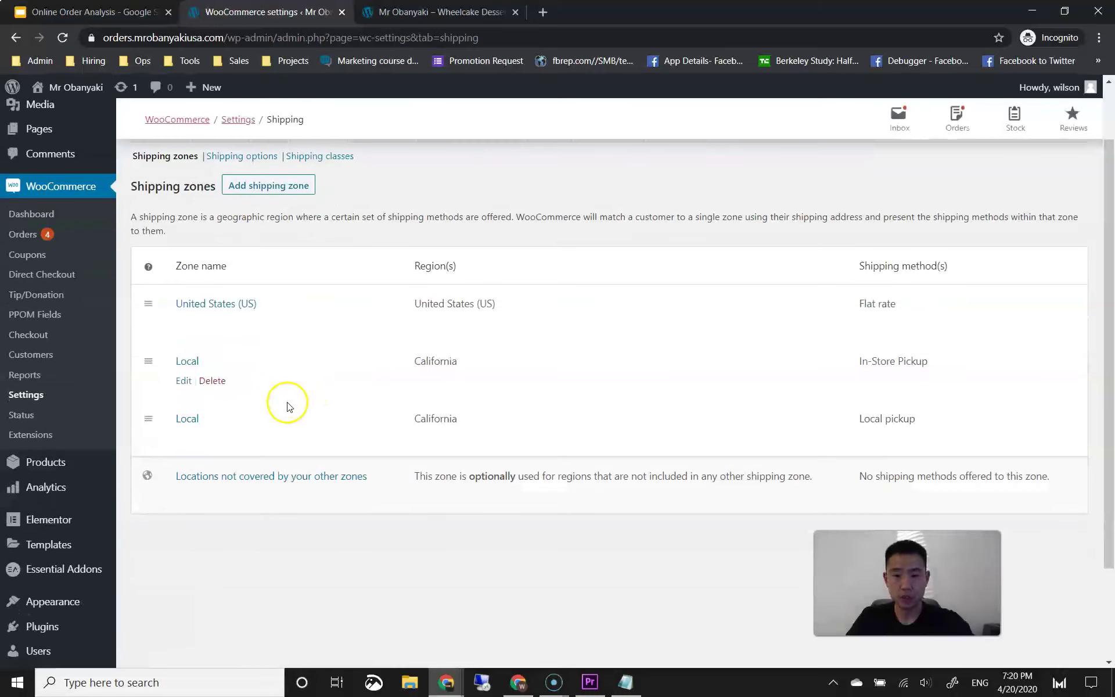
drag(149, 360, 153, 294)
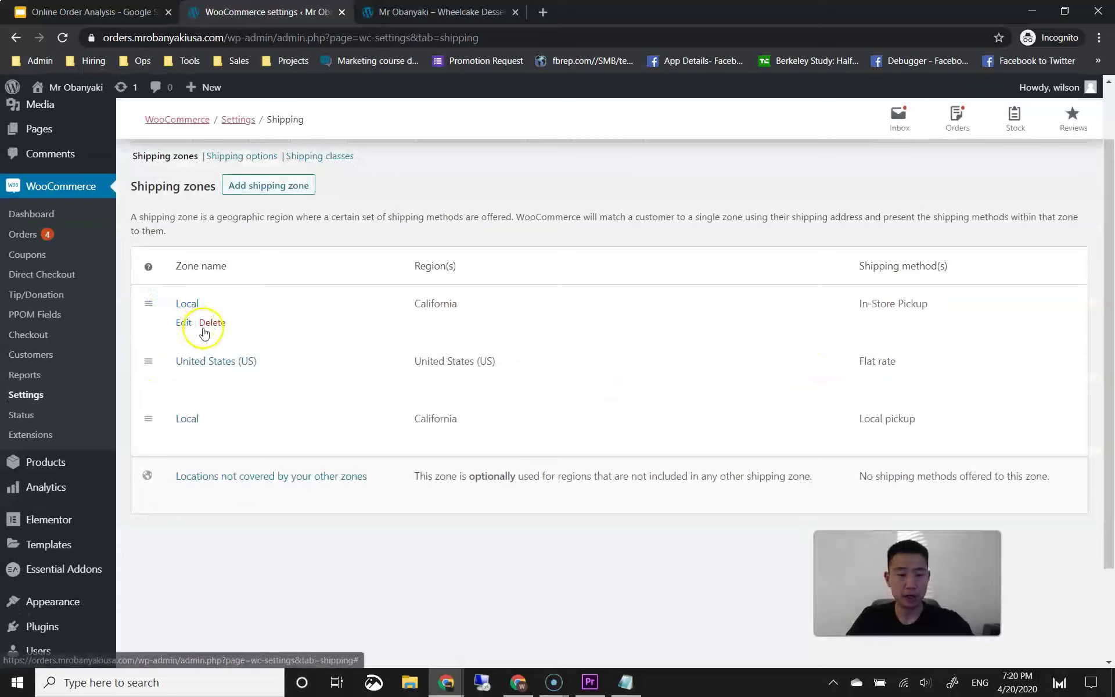
drag(861, 304, 919, 305)
click(913, 313)
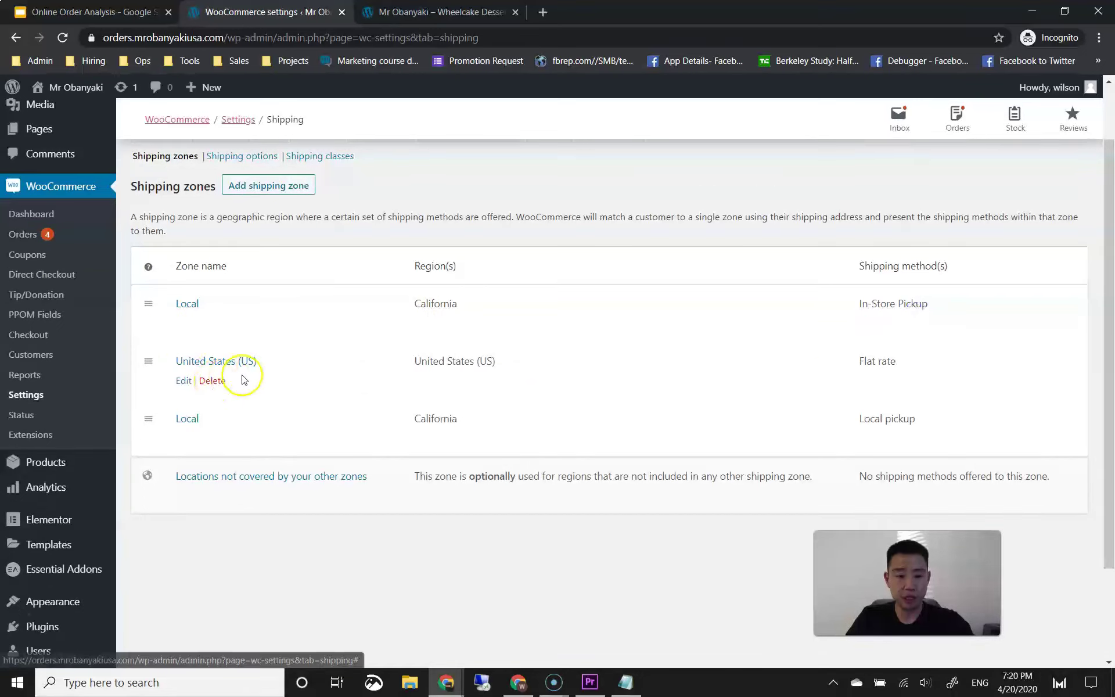
drag(889, 362, 850, 361)
click(849, 361)
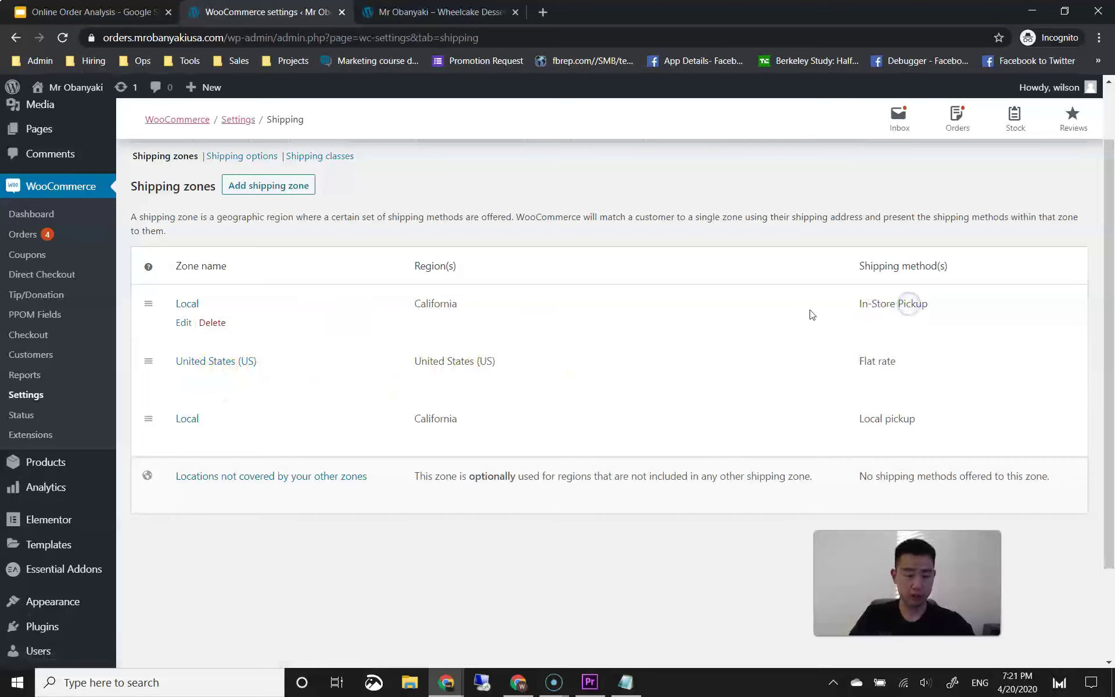
click(441, 12)
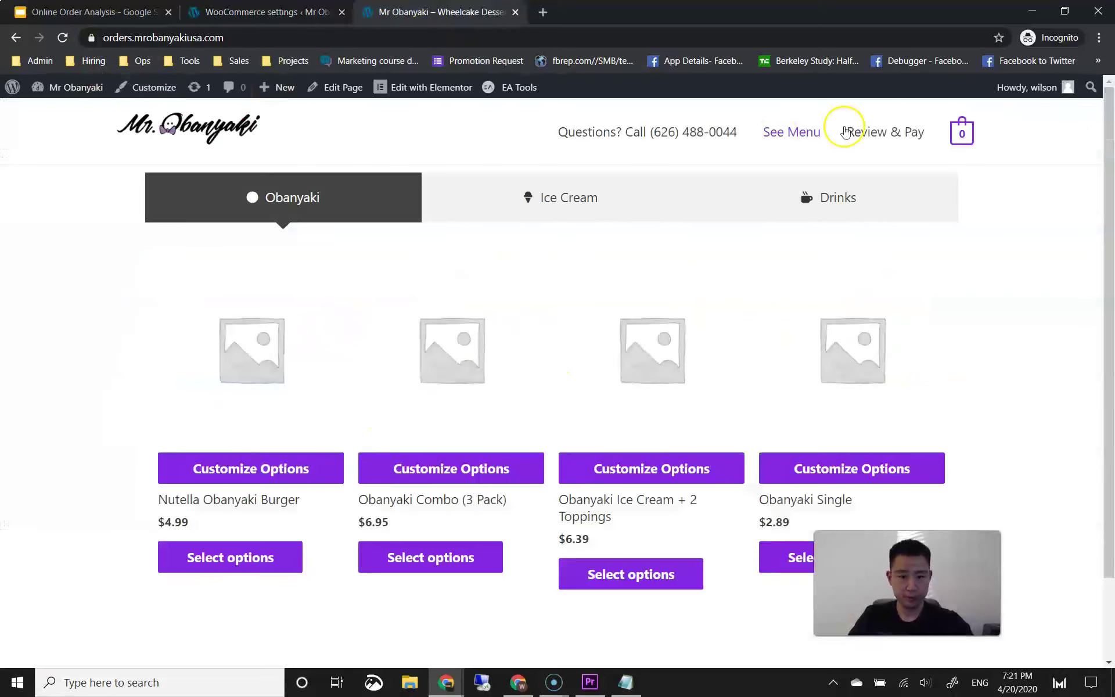
click(269, 549)
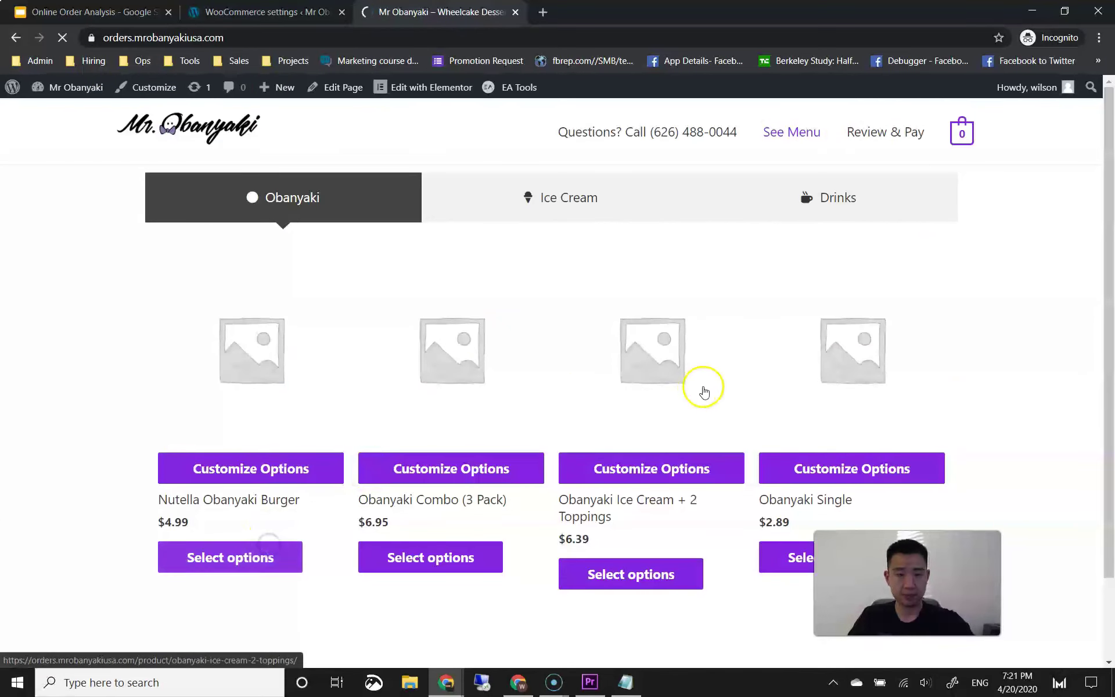
scroll(550, 389, down, 10)
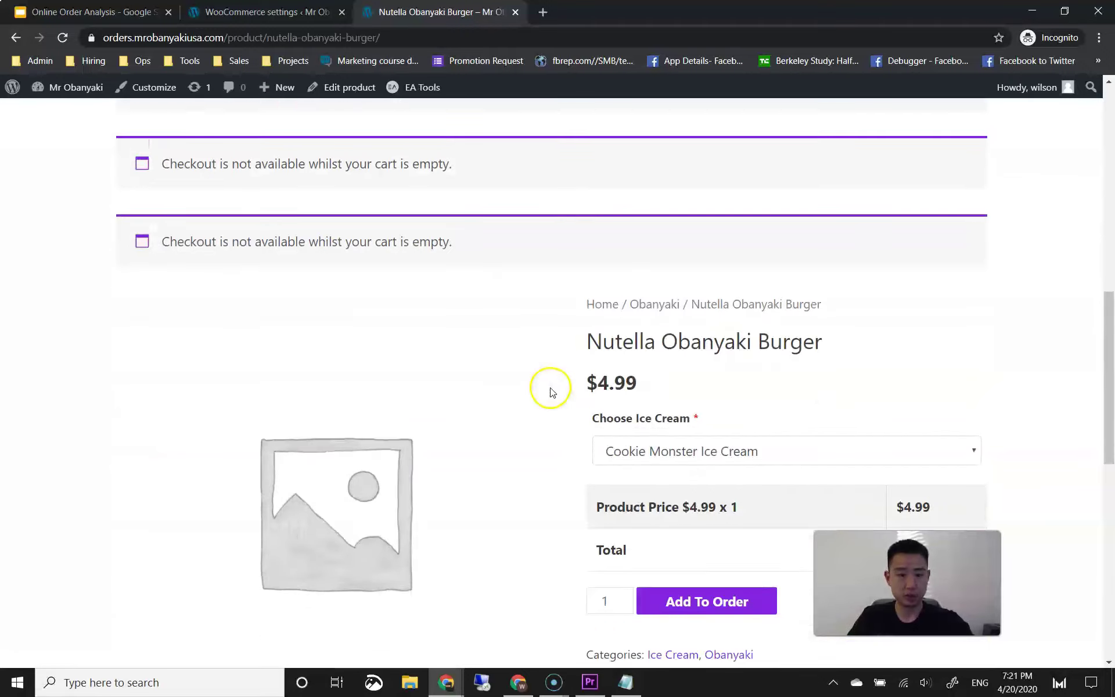
click(650, 438)
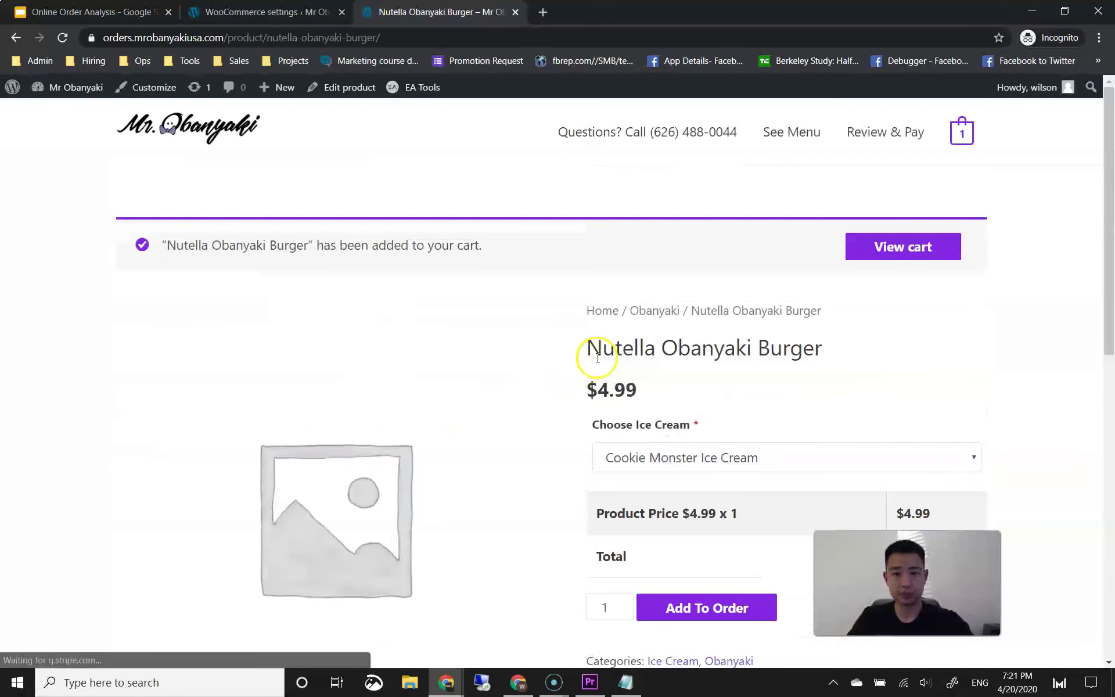
click(958, 136)
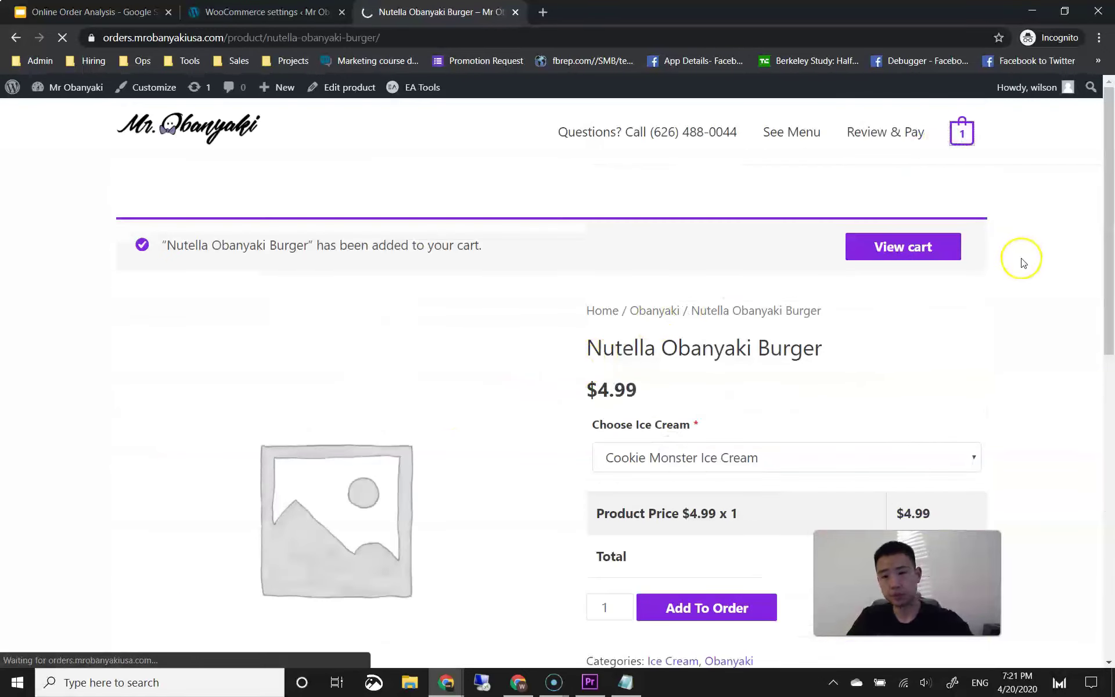
scroll(1016, 284, down, 9)
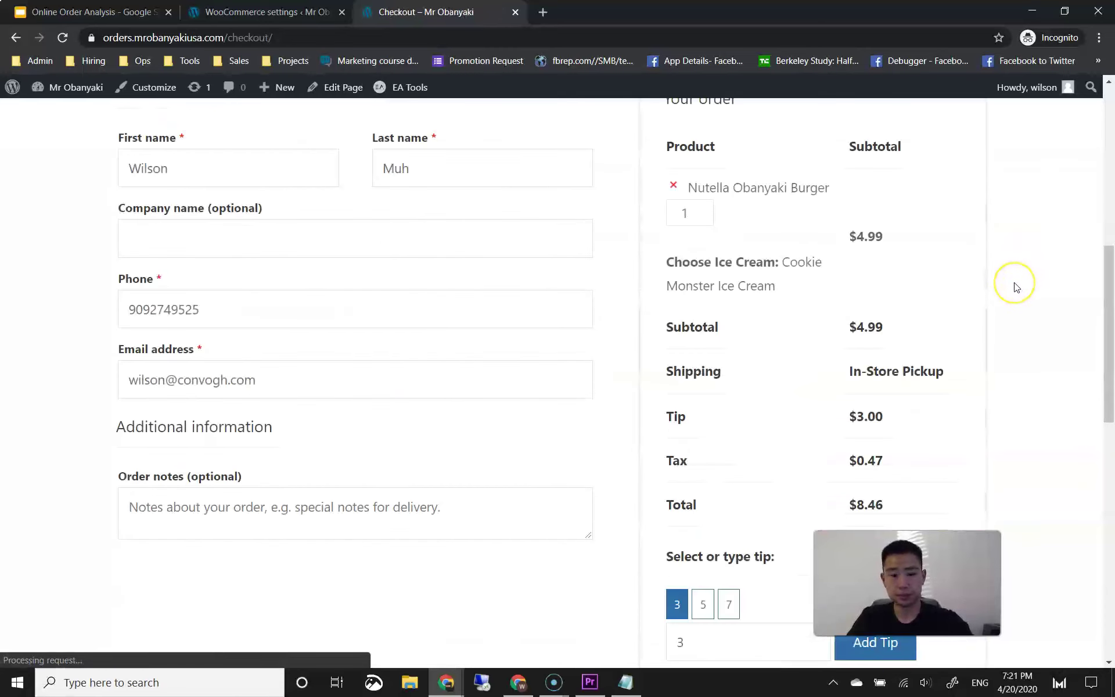
scroll(1014, 287, down, 3)
scroll(1016, 286, up, 1)
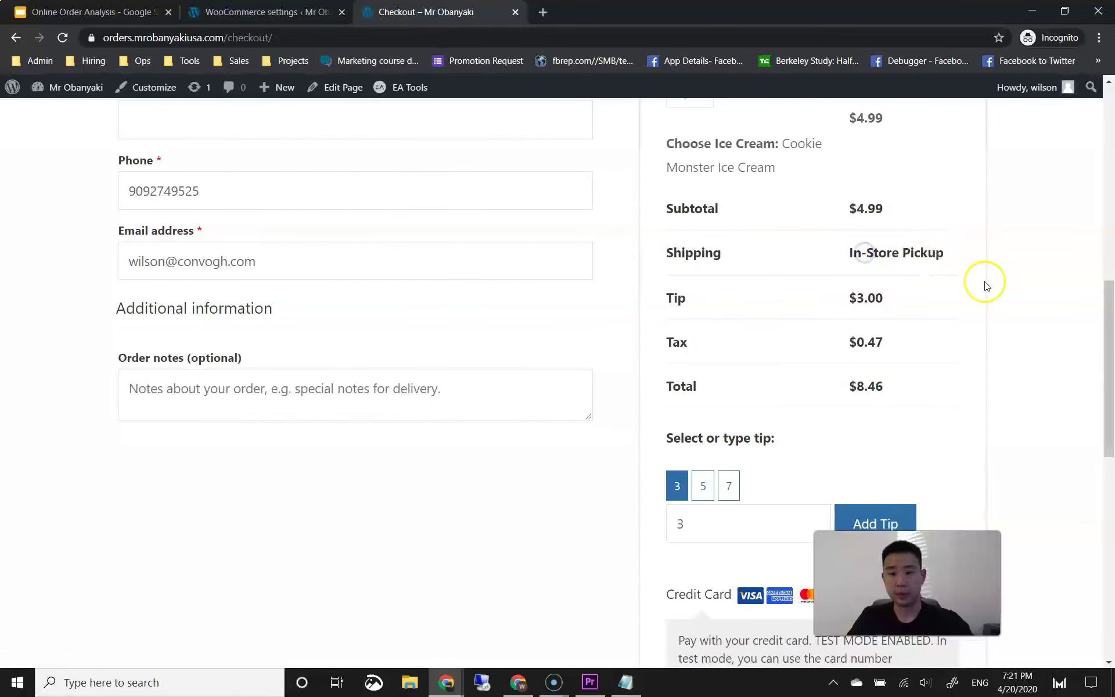
drag(1108, 346, 1103, 212)
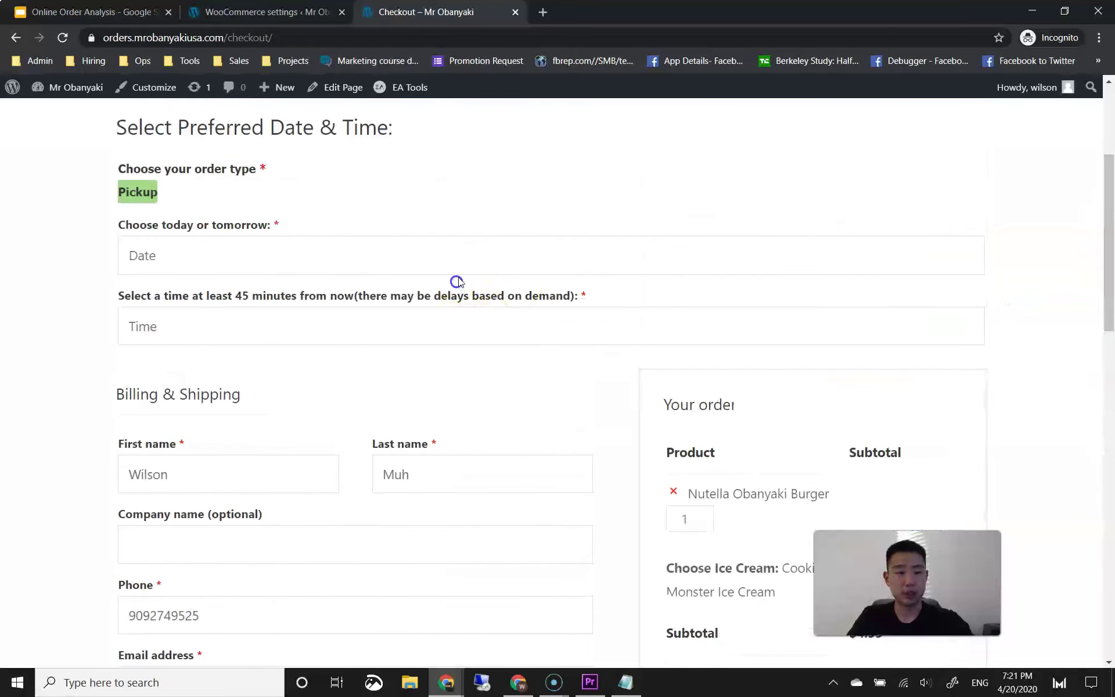
Step: Set the pickup date to 20 Apr 2020 and the pickup time to 07:30 PM
click(461, 253)
click(175, 428)
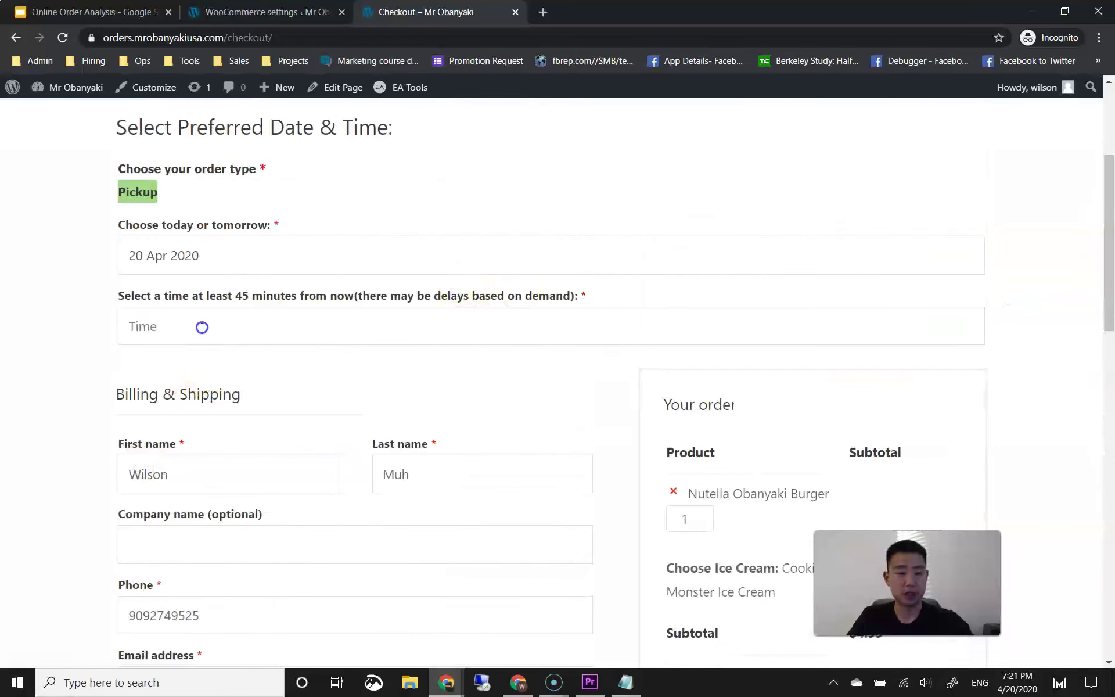
click(201, 327)
click(152, 361)
scroll(93, 435, down, 12)
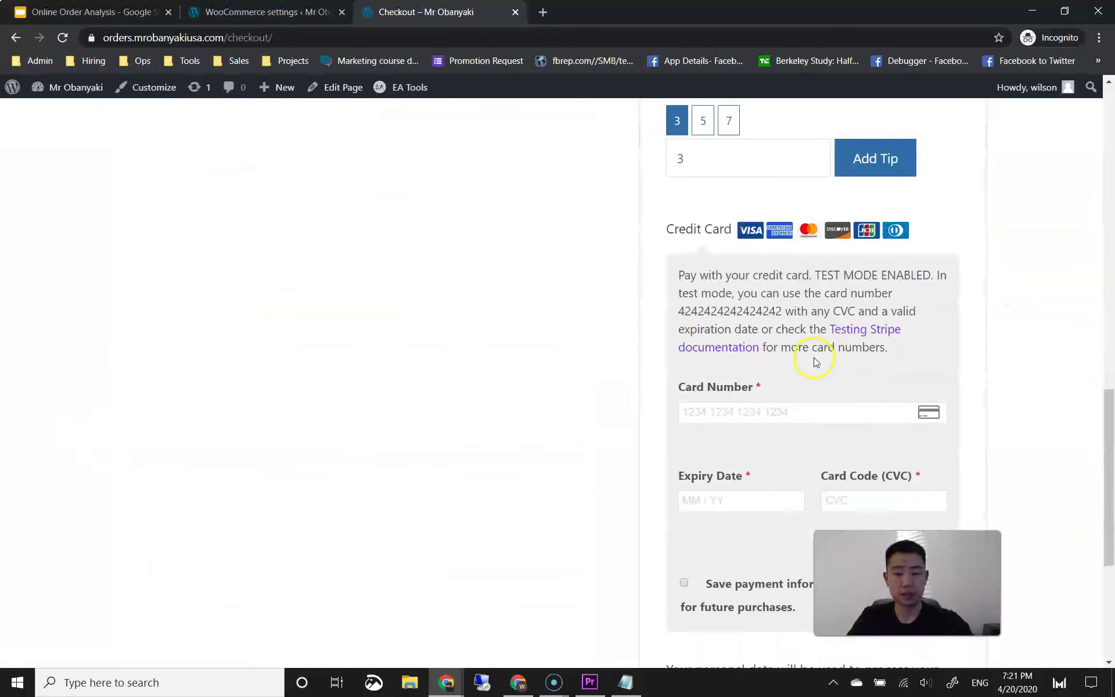
text(4242424242424242)
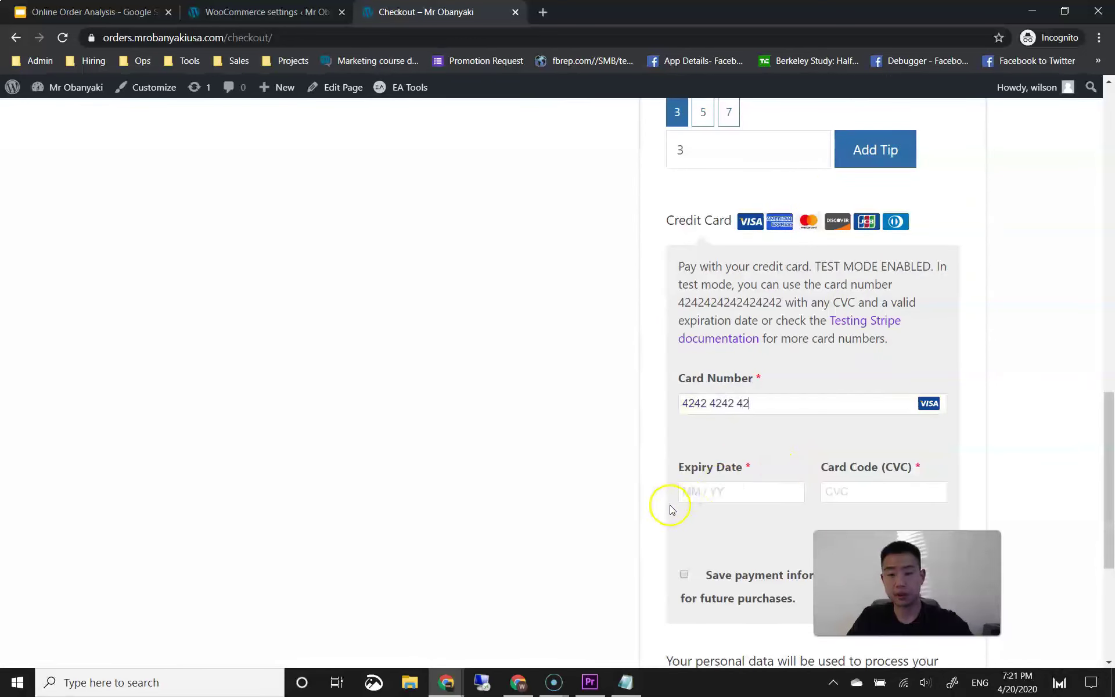
click(738, 493)
text(0424)
click(859, 493)
text(424)
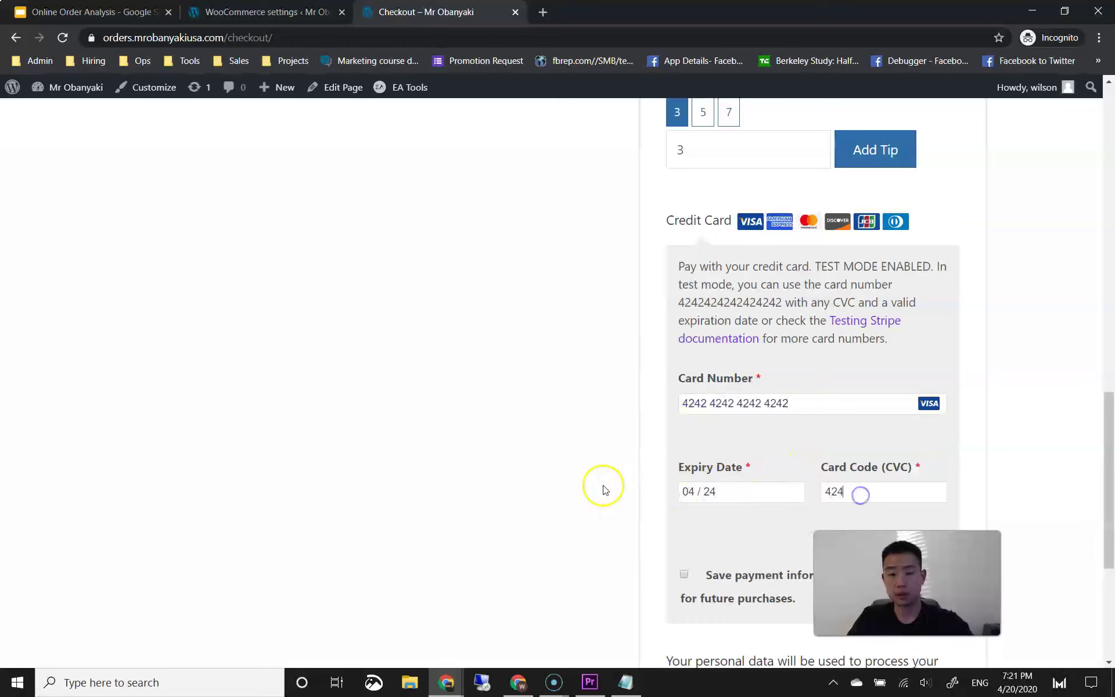
scroll(598, 485, down, 5)
click(814, 487)
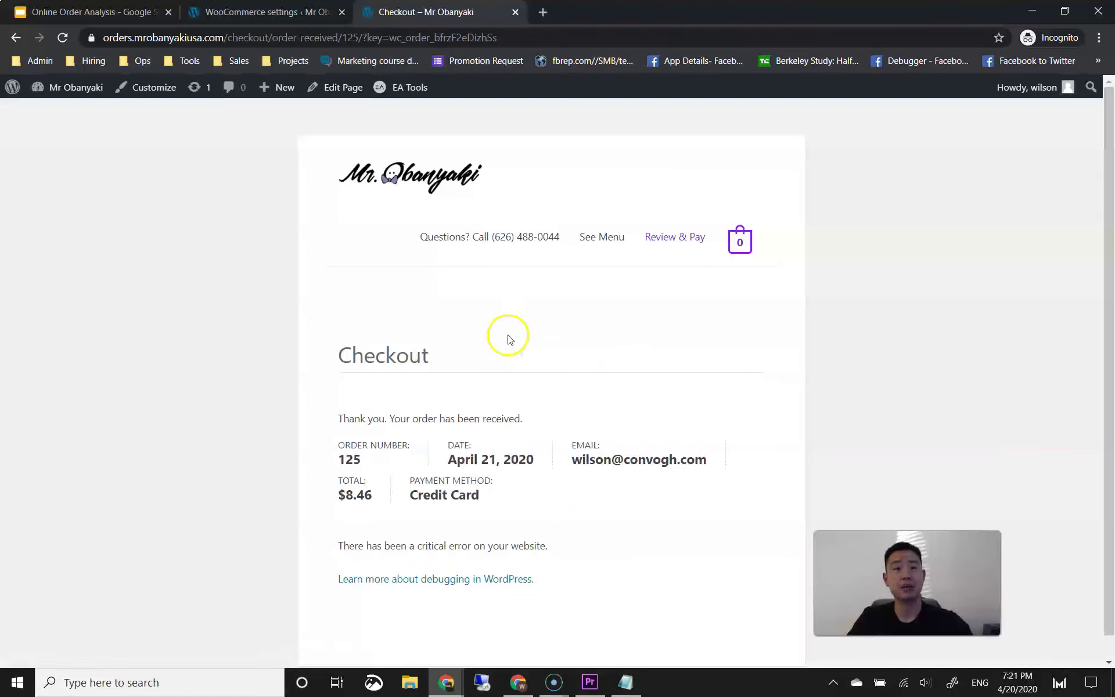
Step: Bring the other Chrome window with Gmail onto the screen over the order confirmation page
click(222, 378)
click(216, 380)
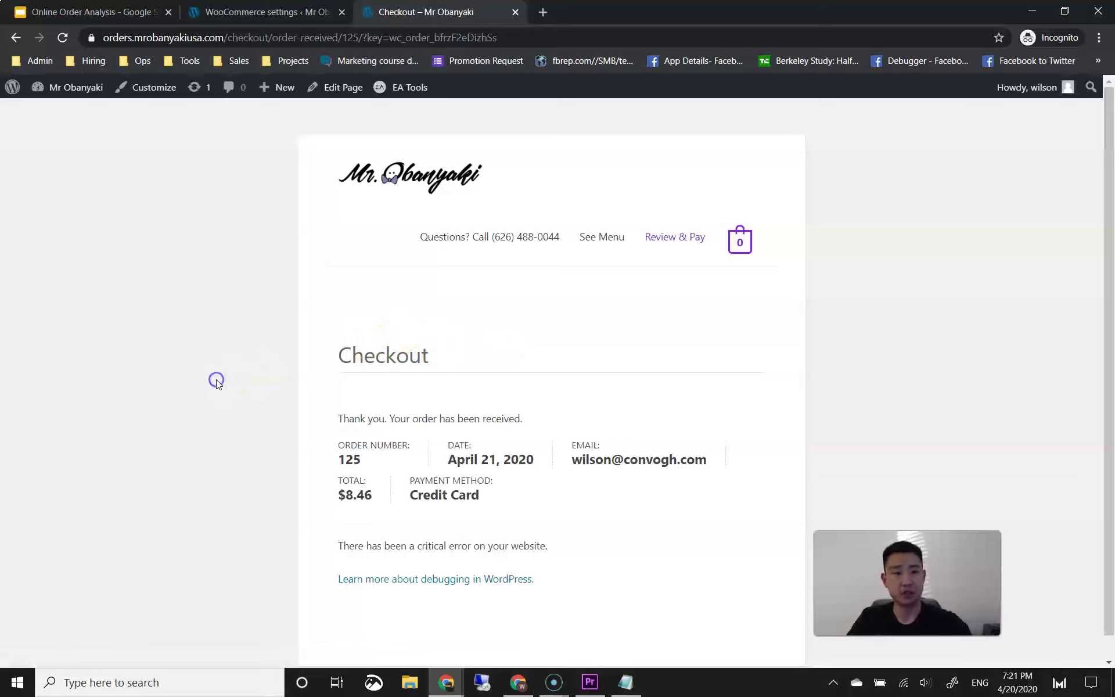
double_click(215, 380)
click(214, 381)
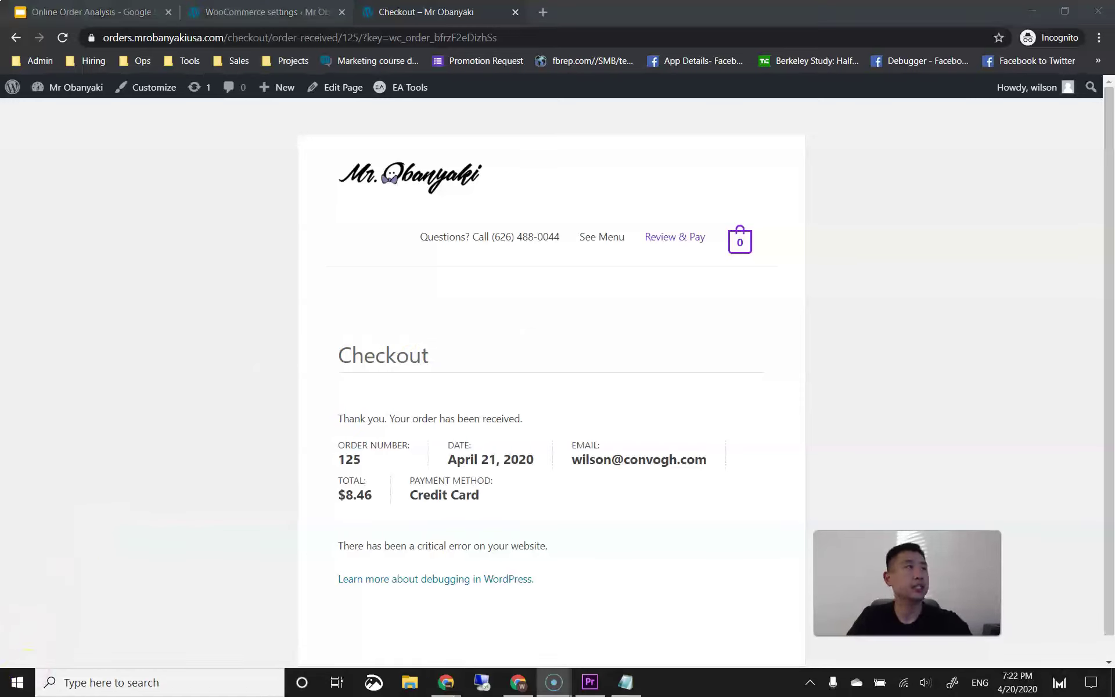
key(alt+Tab)
drag(28, 649, 368, 172)
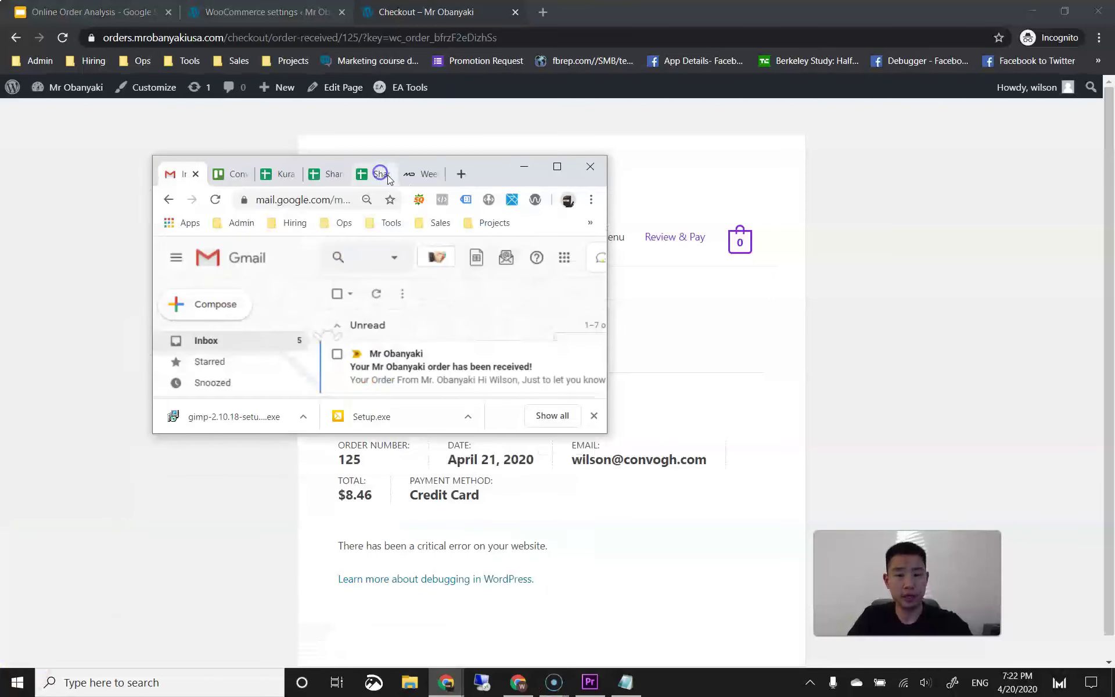
Step: Maximize Gmail and read the customer's order-received email for order #125
double_click(461, 169)
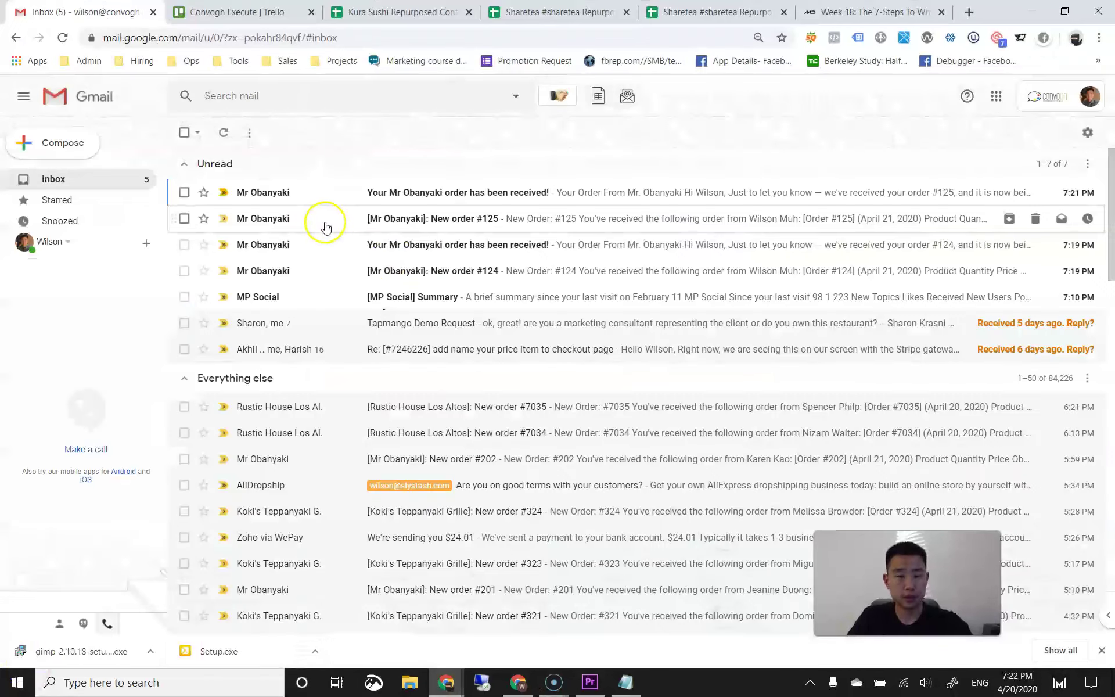
click(365, 190)
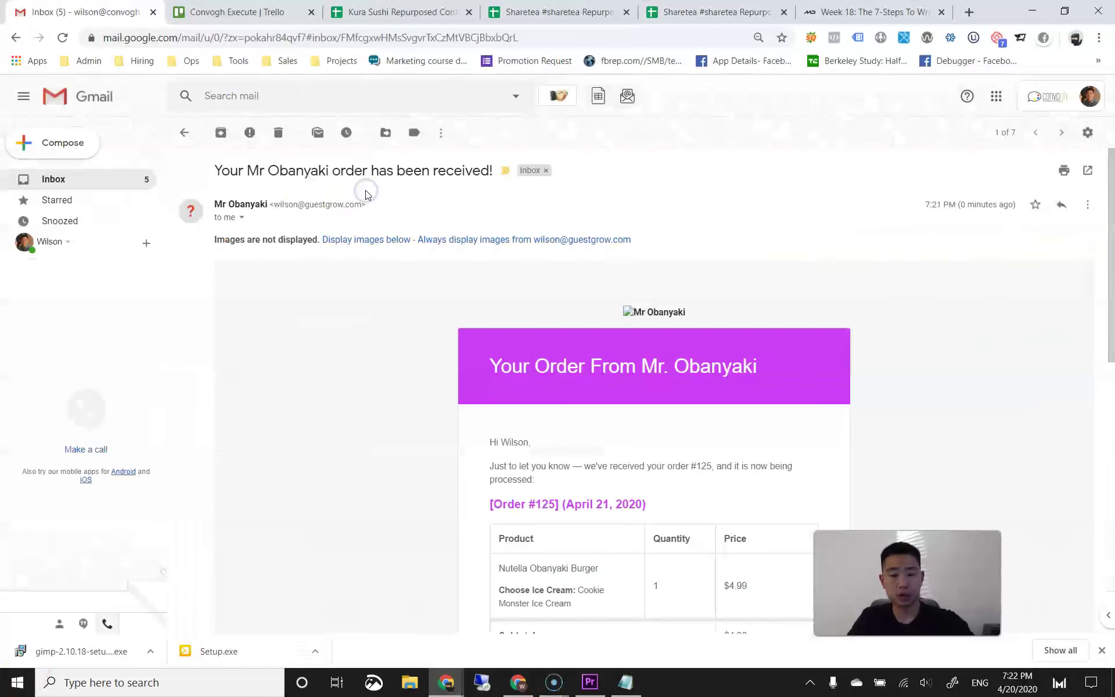
scroll(356, 304, down, 3)
scroll(357, 312, down, 3)
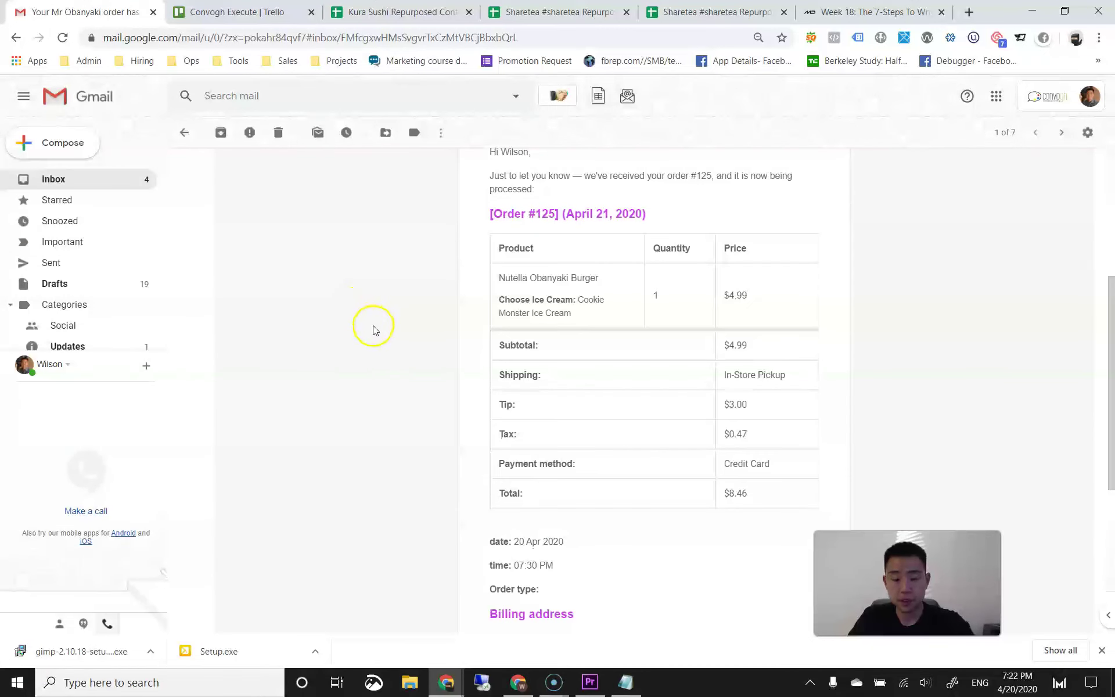
Step: Review the New order #125 email, return to the inbox, and move Gmail aside
key(j)
scroll(373, 331, down, 4)
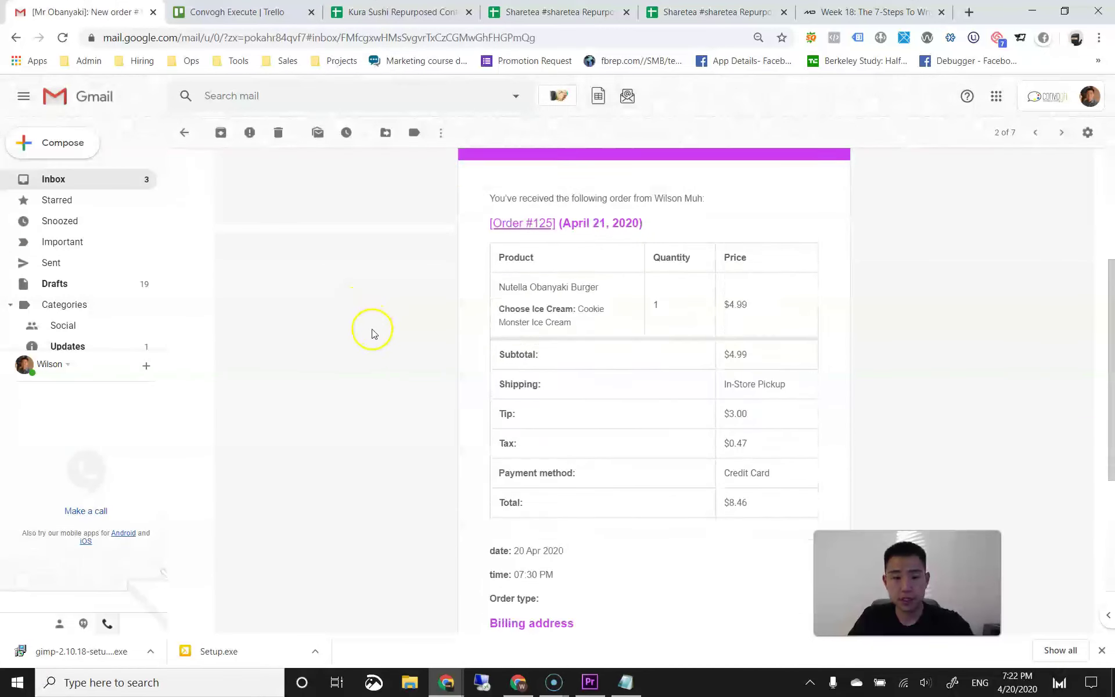
scroll(372, 333, down, 1)
drag(567, 239, 573, 281)
click(573, 281)
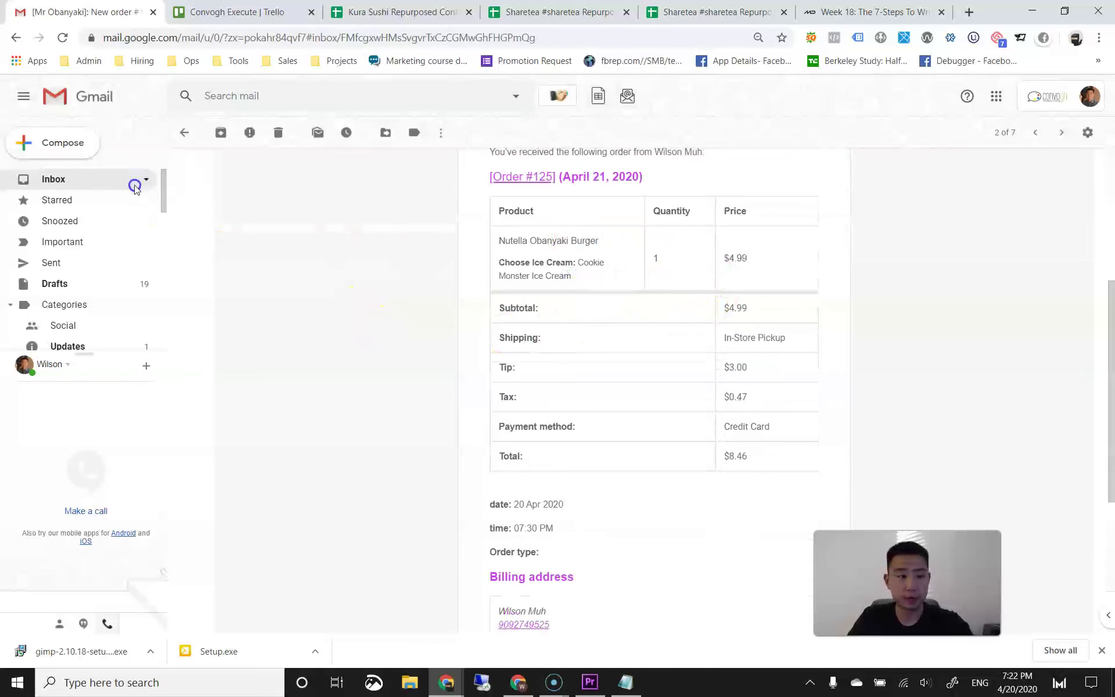
click(135, 183)
drag(985, 21, 400, 9)
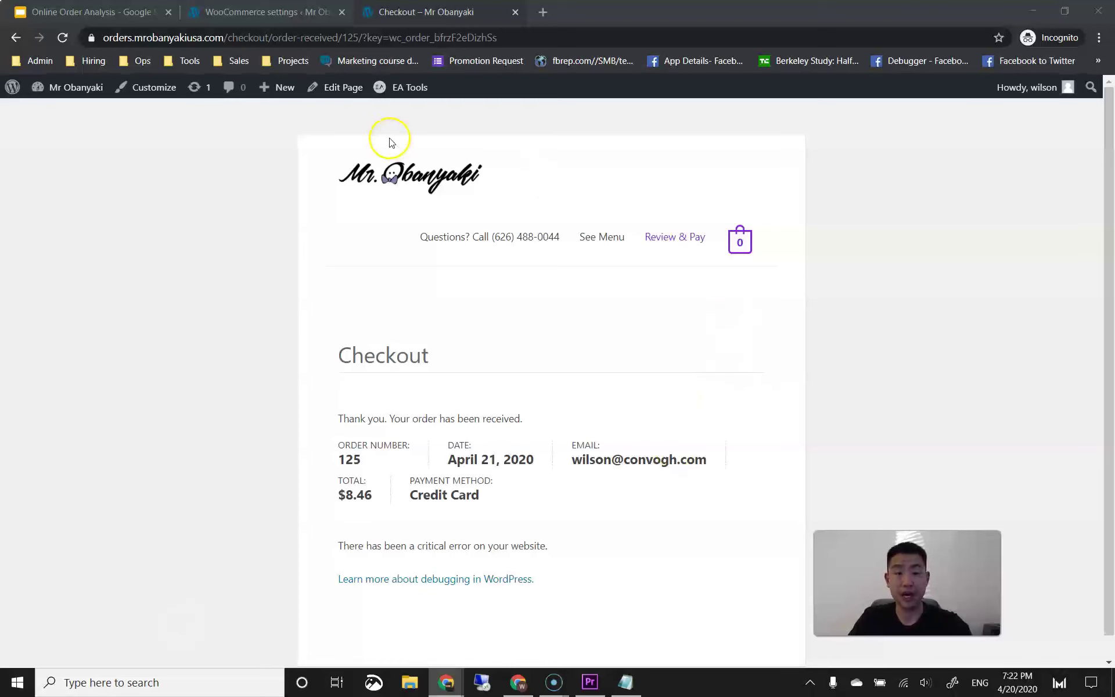
Step: Open order #125 from WooCommerce Orders to confirm Processing status, $3.00 tip and In-Store Pickup
click(288, 14)
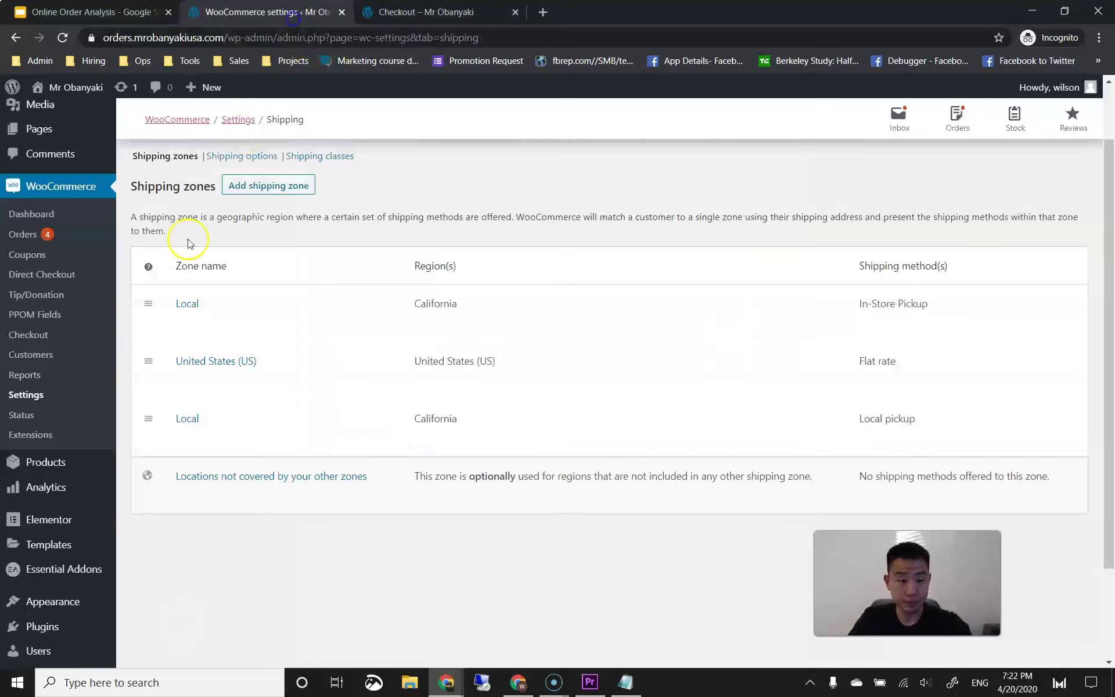
click(51, 235)
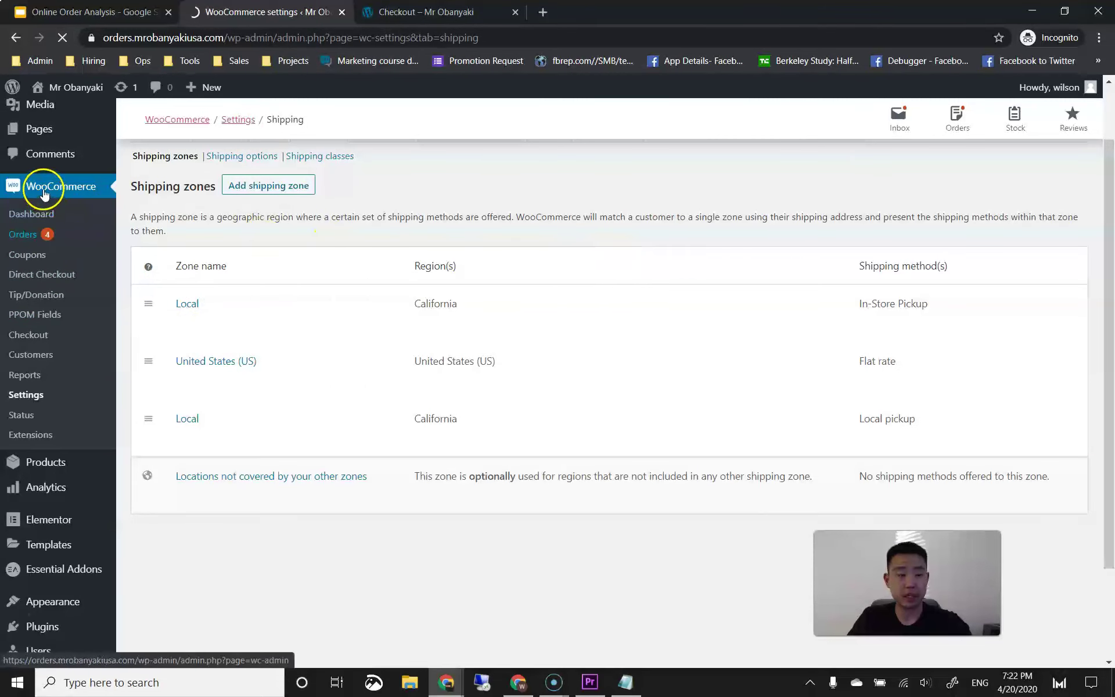
scroll(346, 342, down, 3)
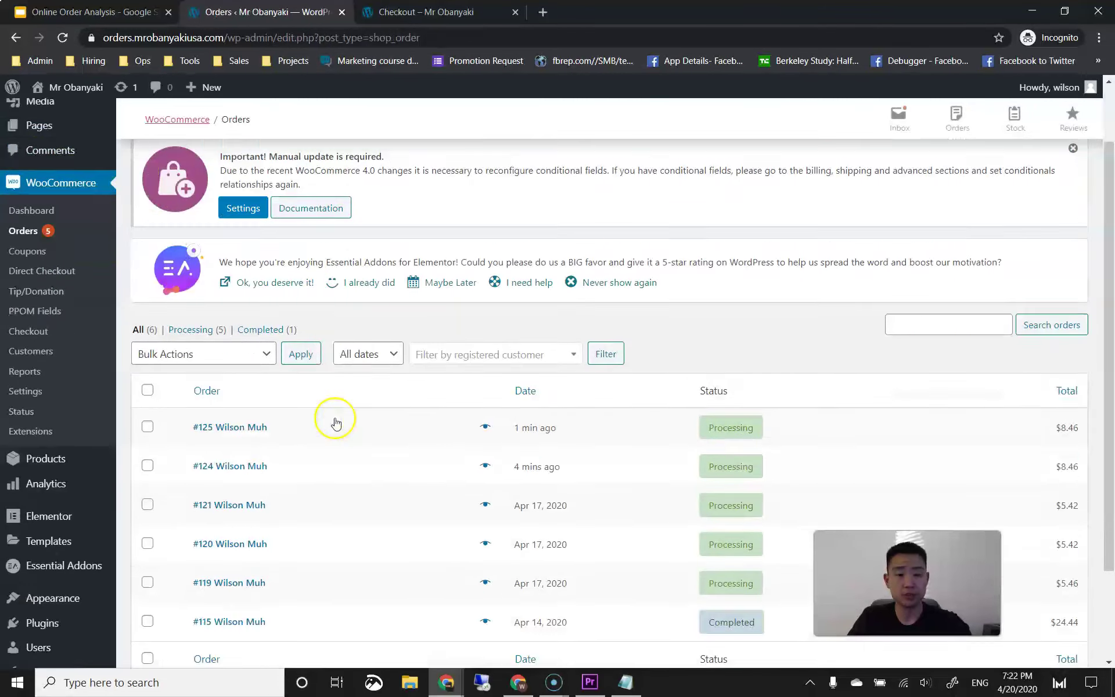
click(209, 359)
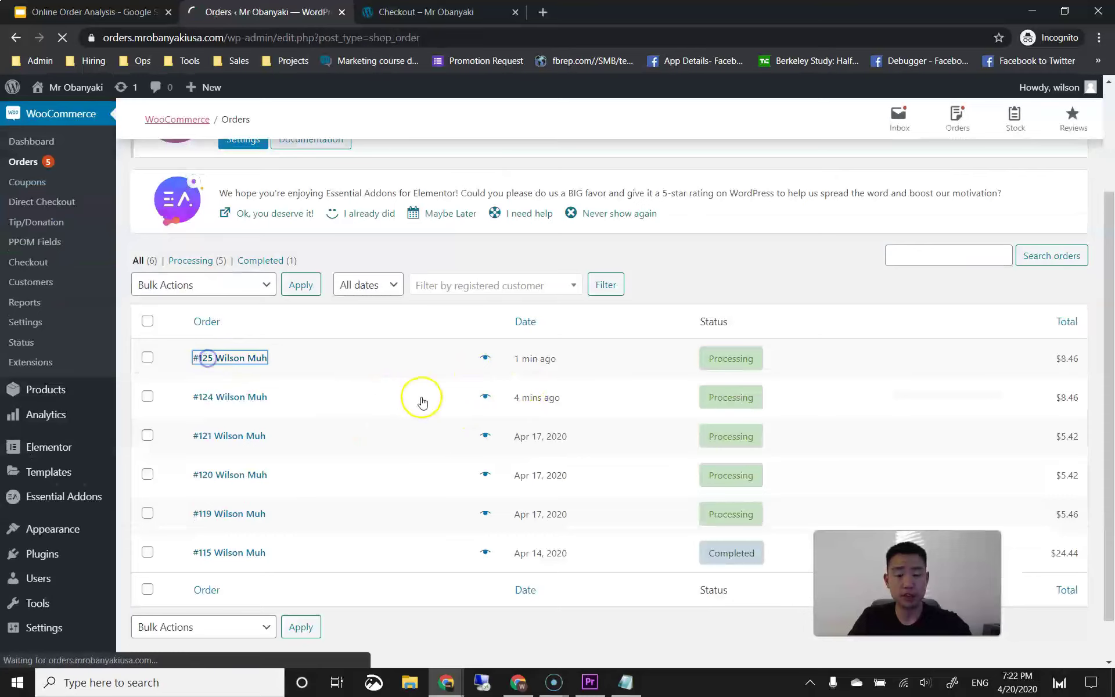
scroll(406, 386, down, 4)
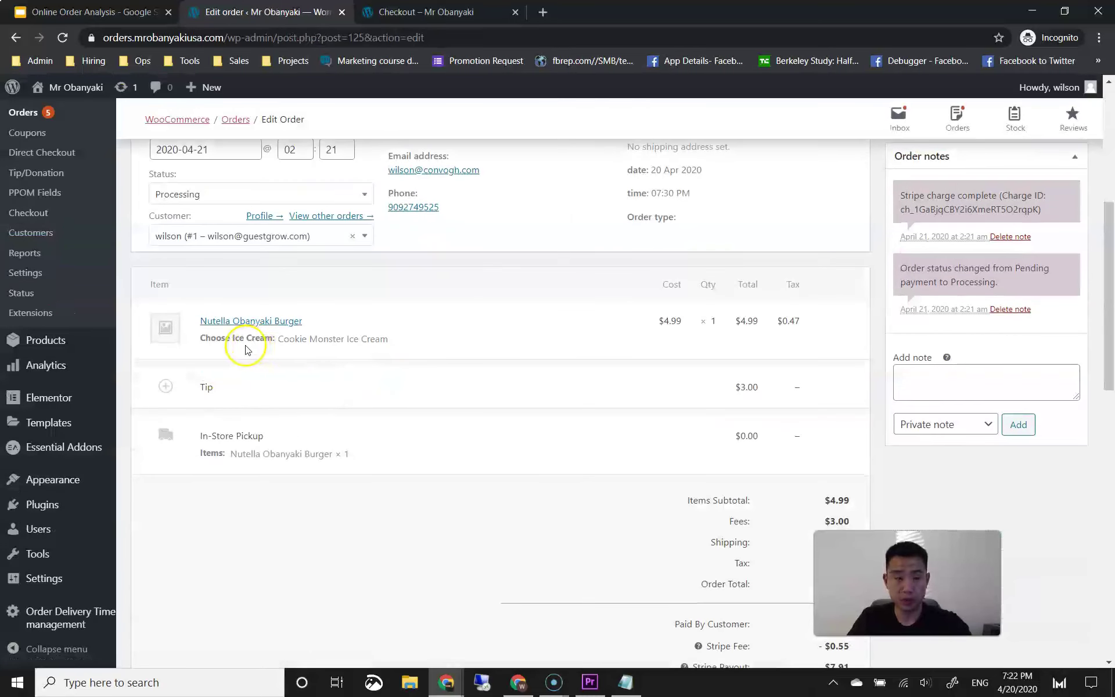
scroll(267, 378, up, 1)
scroll(273, 383, down, 1)
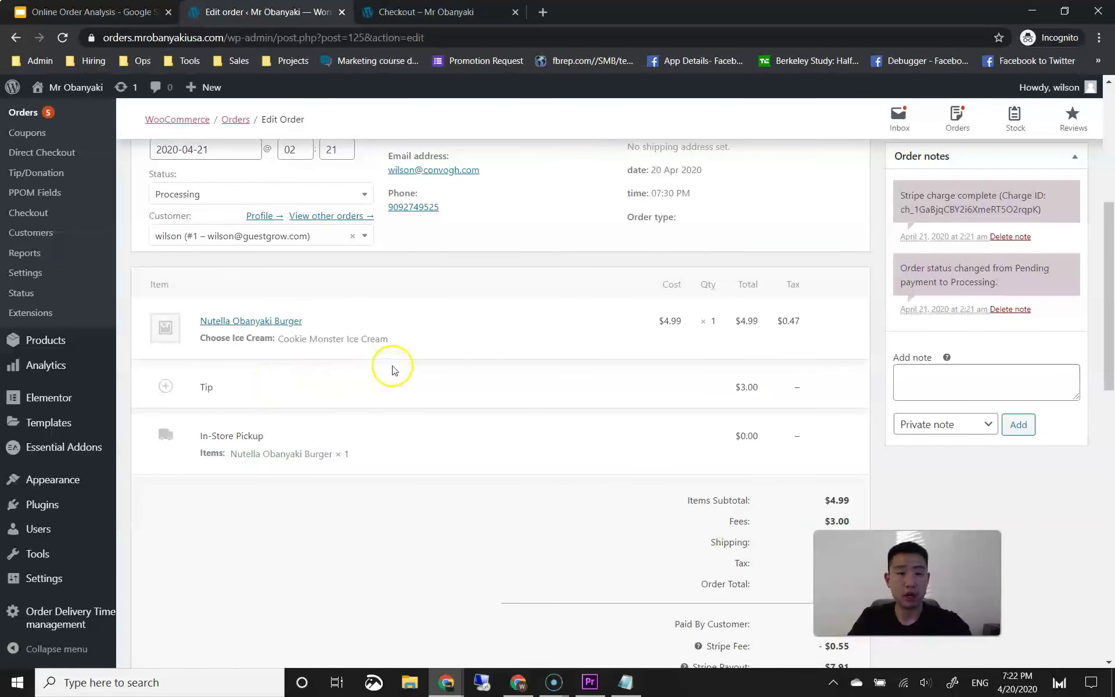
click(102, 12)
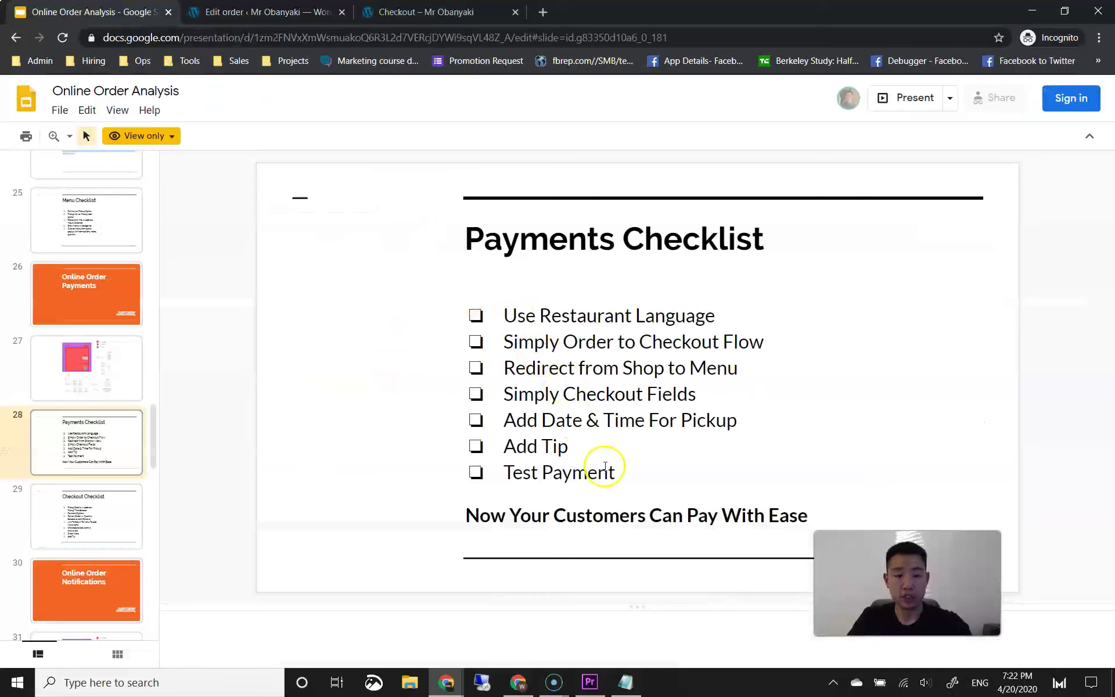
Step: Step through slides 27, 30 and 31 to reach the order-notifications diagram
click(81, 371)
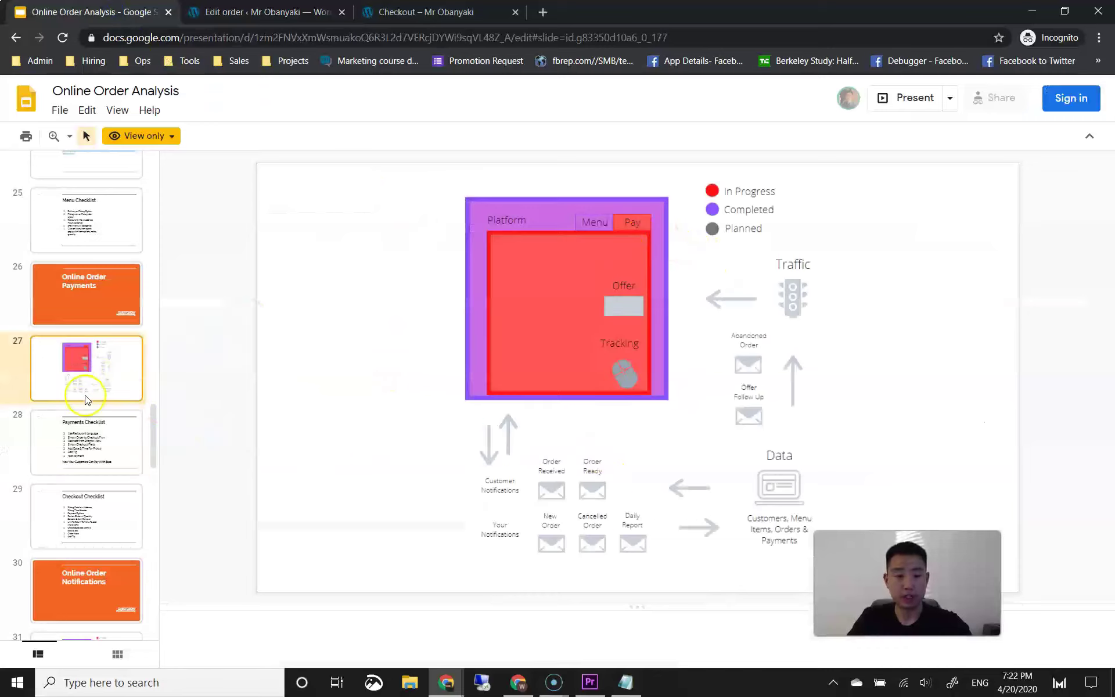
scroll(93, 407, down, 3)
click(113, 444)
click(157, 425)
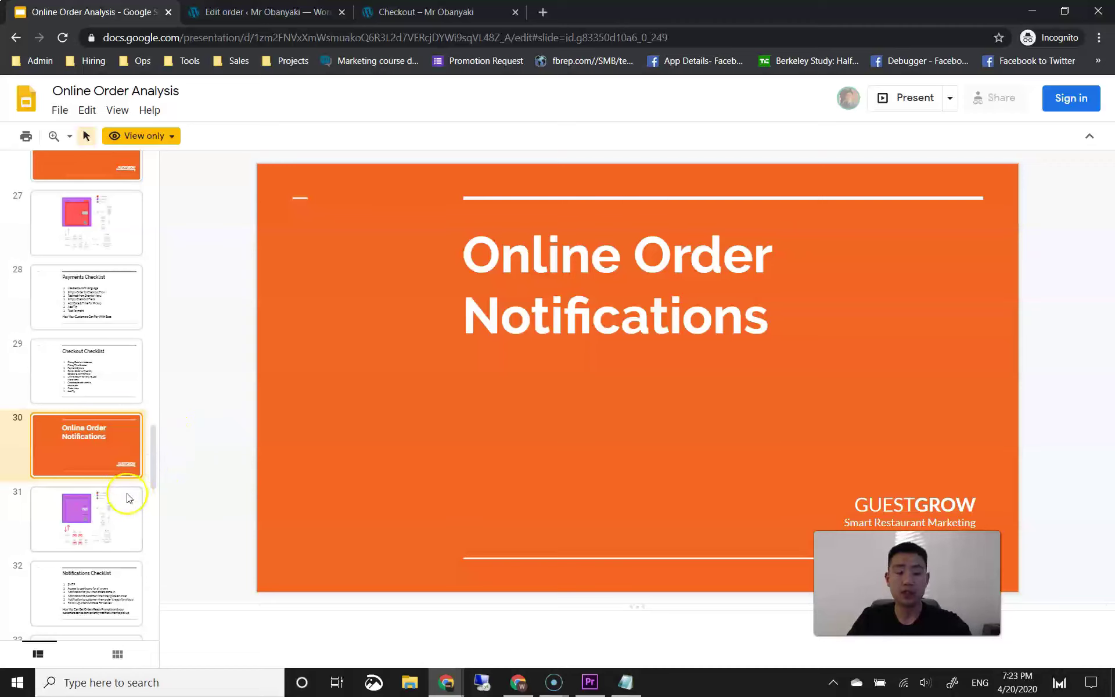
click(116, 504)
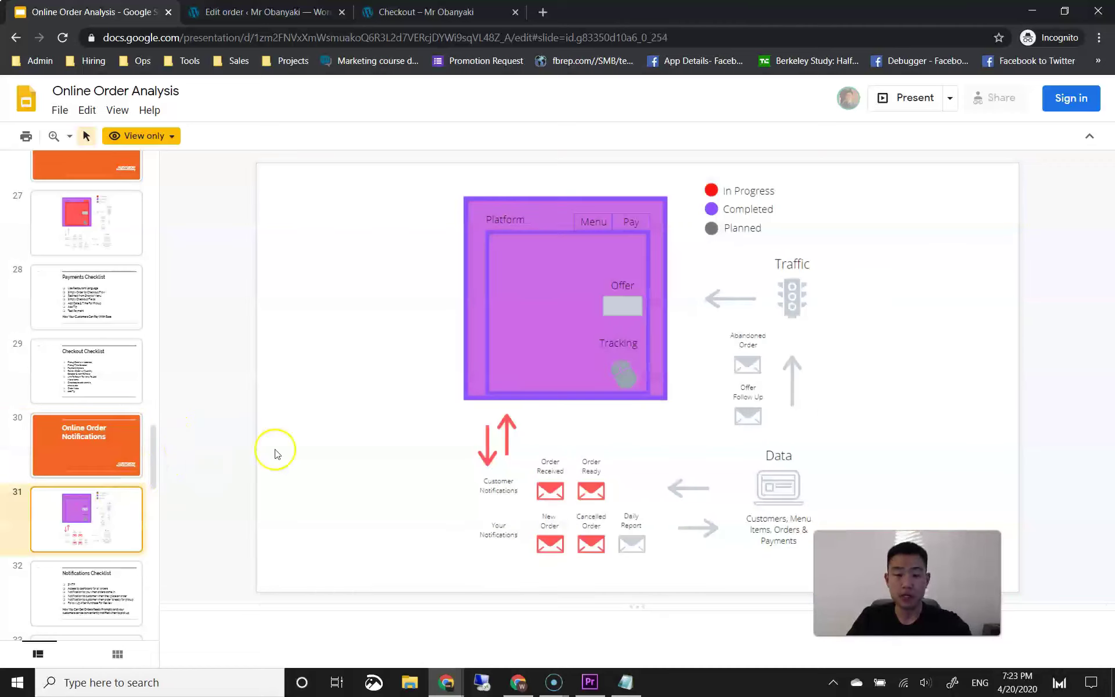